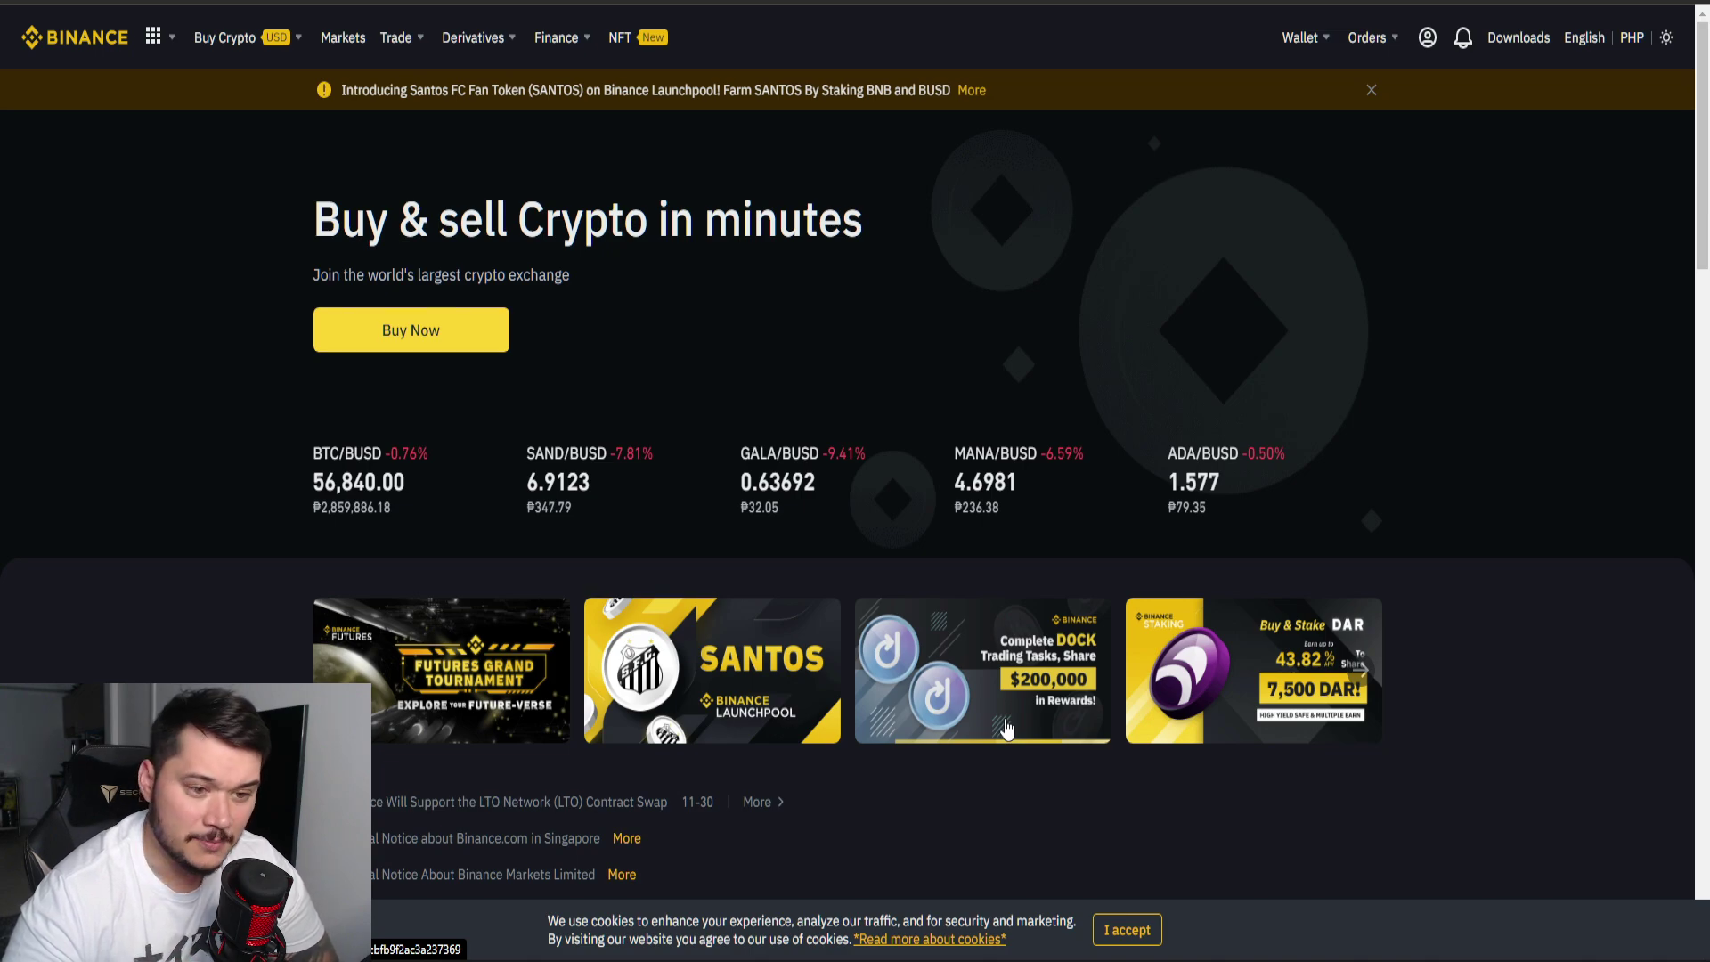
Show the Wallet dropdown from Binance's top navigation bar.
{"action": "mouse_move", "coordinate": [1299, 42]}
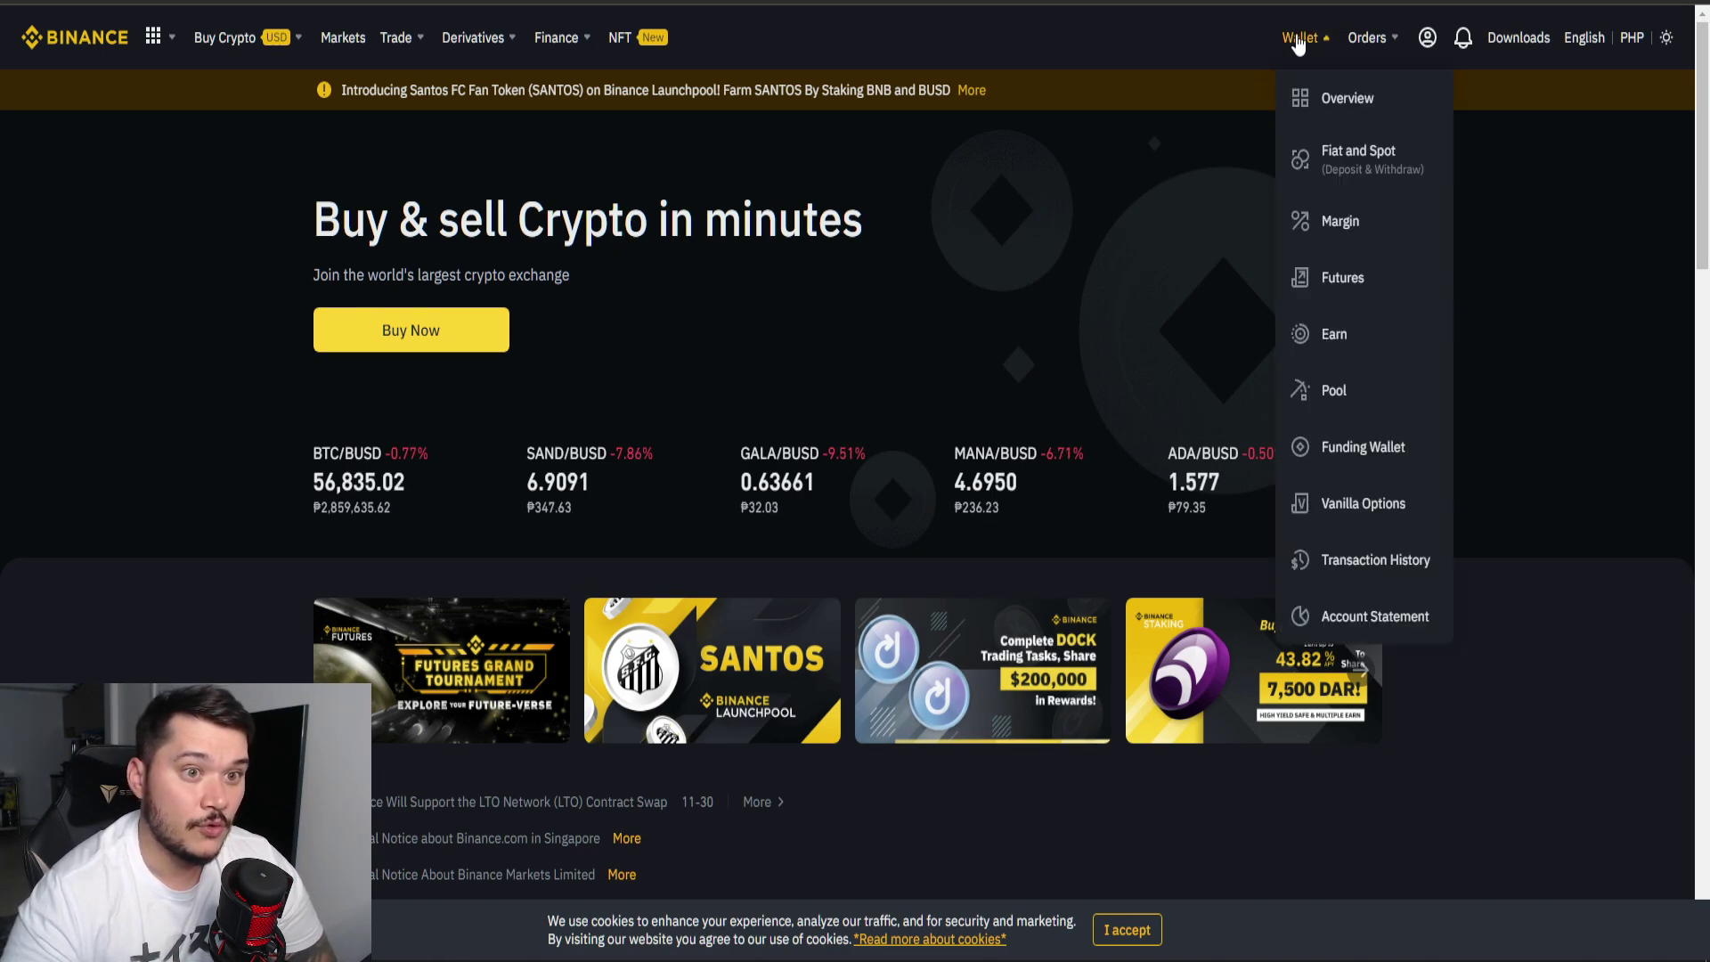
Open Wallet Overview, switch to Fiat and Spot, and filter the coin list by 'SLP'.
{"action": "left_click", "coordinate": [1333, 105]}
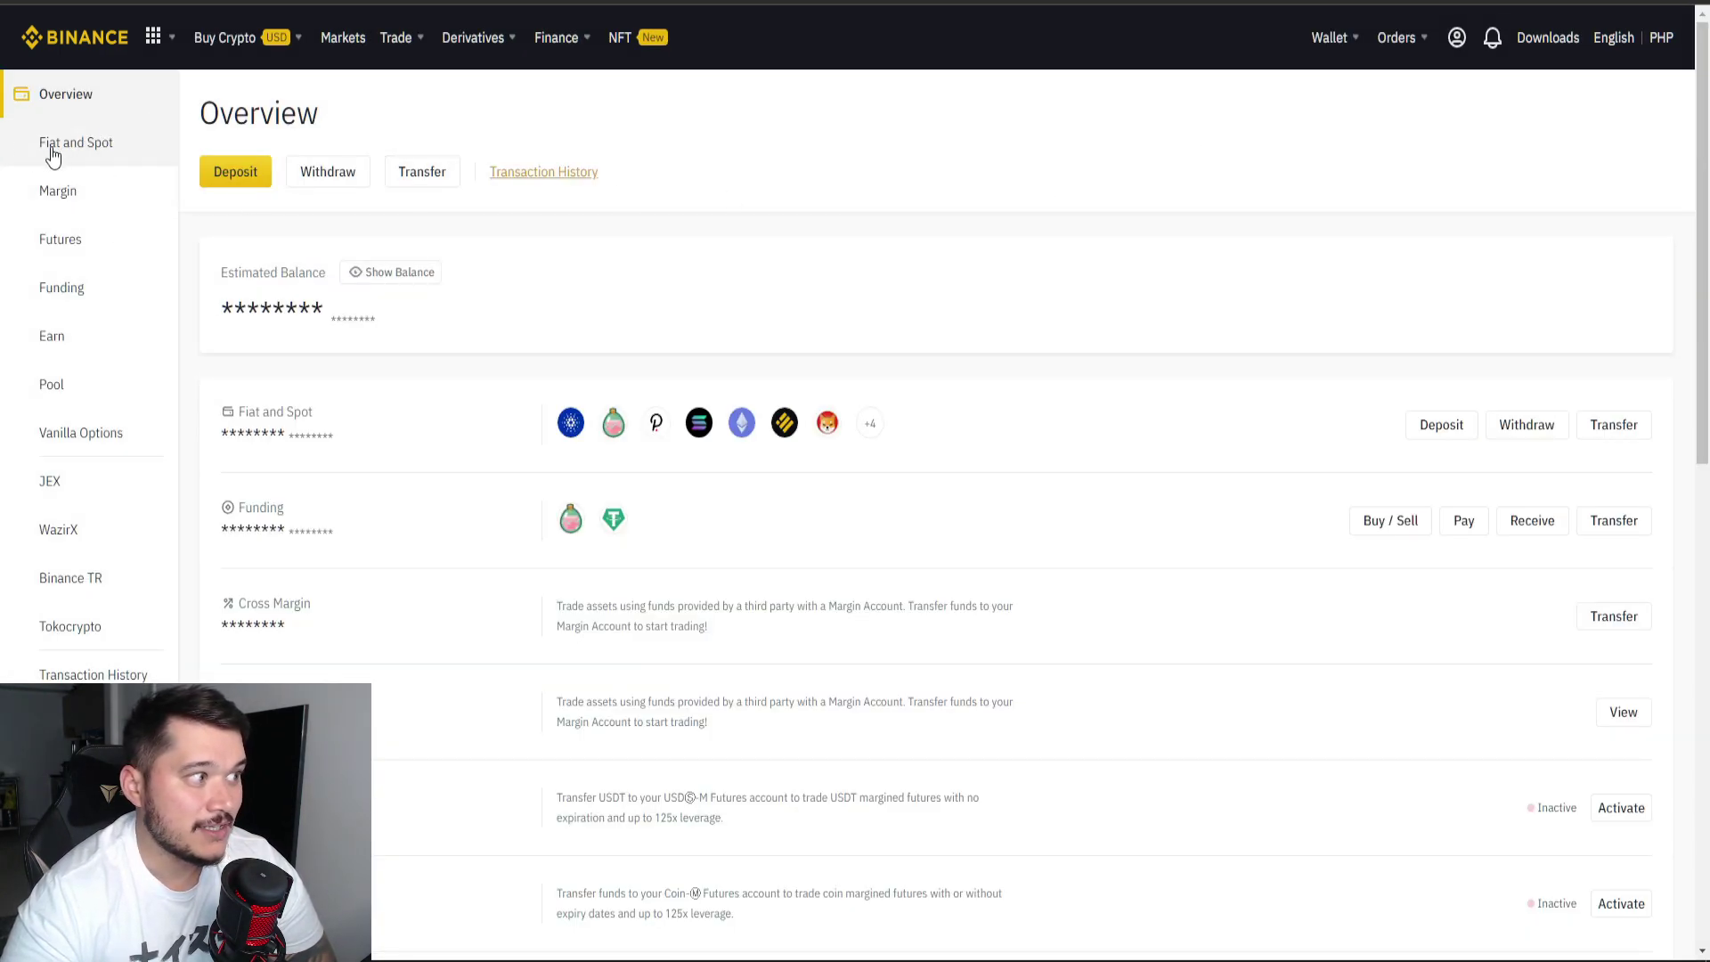
{"action": "left_click", "coordinate": [88, 155]}
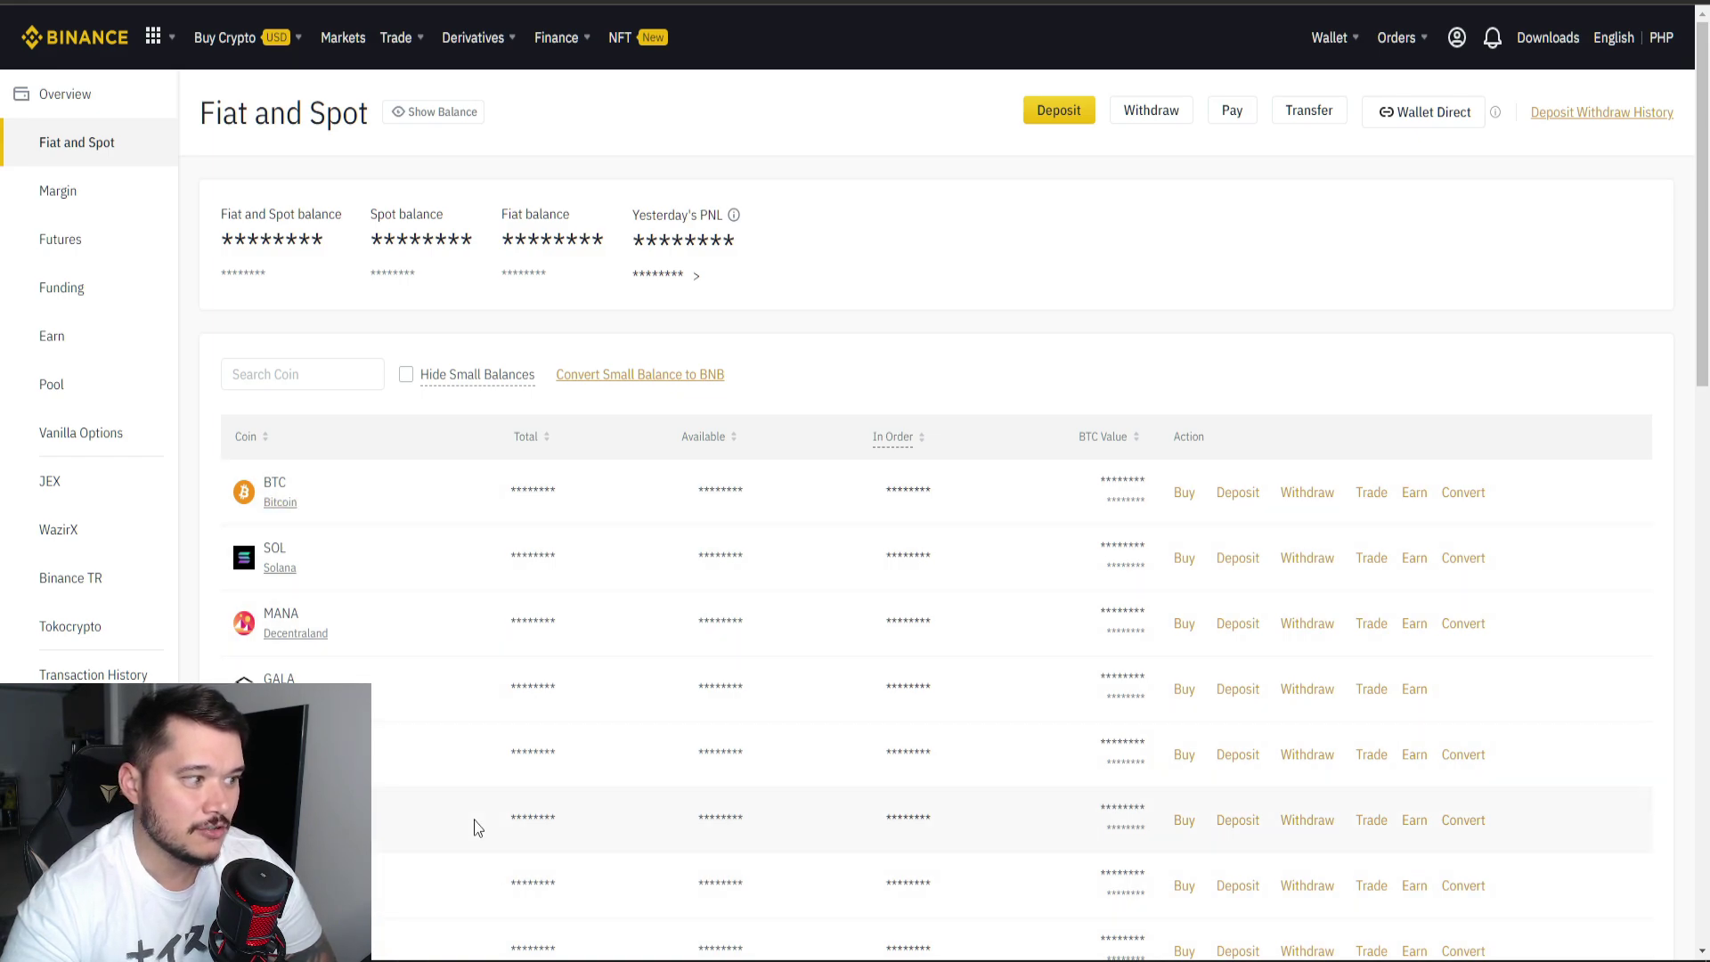
{"action": "left_click", "coordinate": [290, 374]}
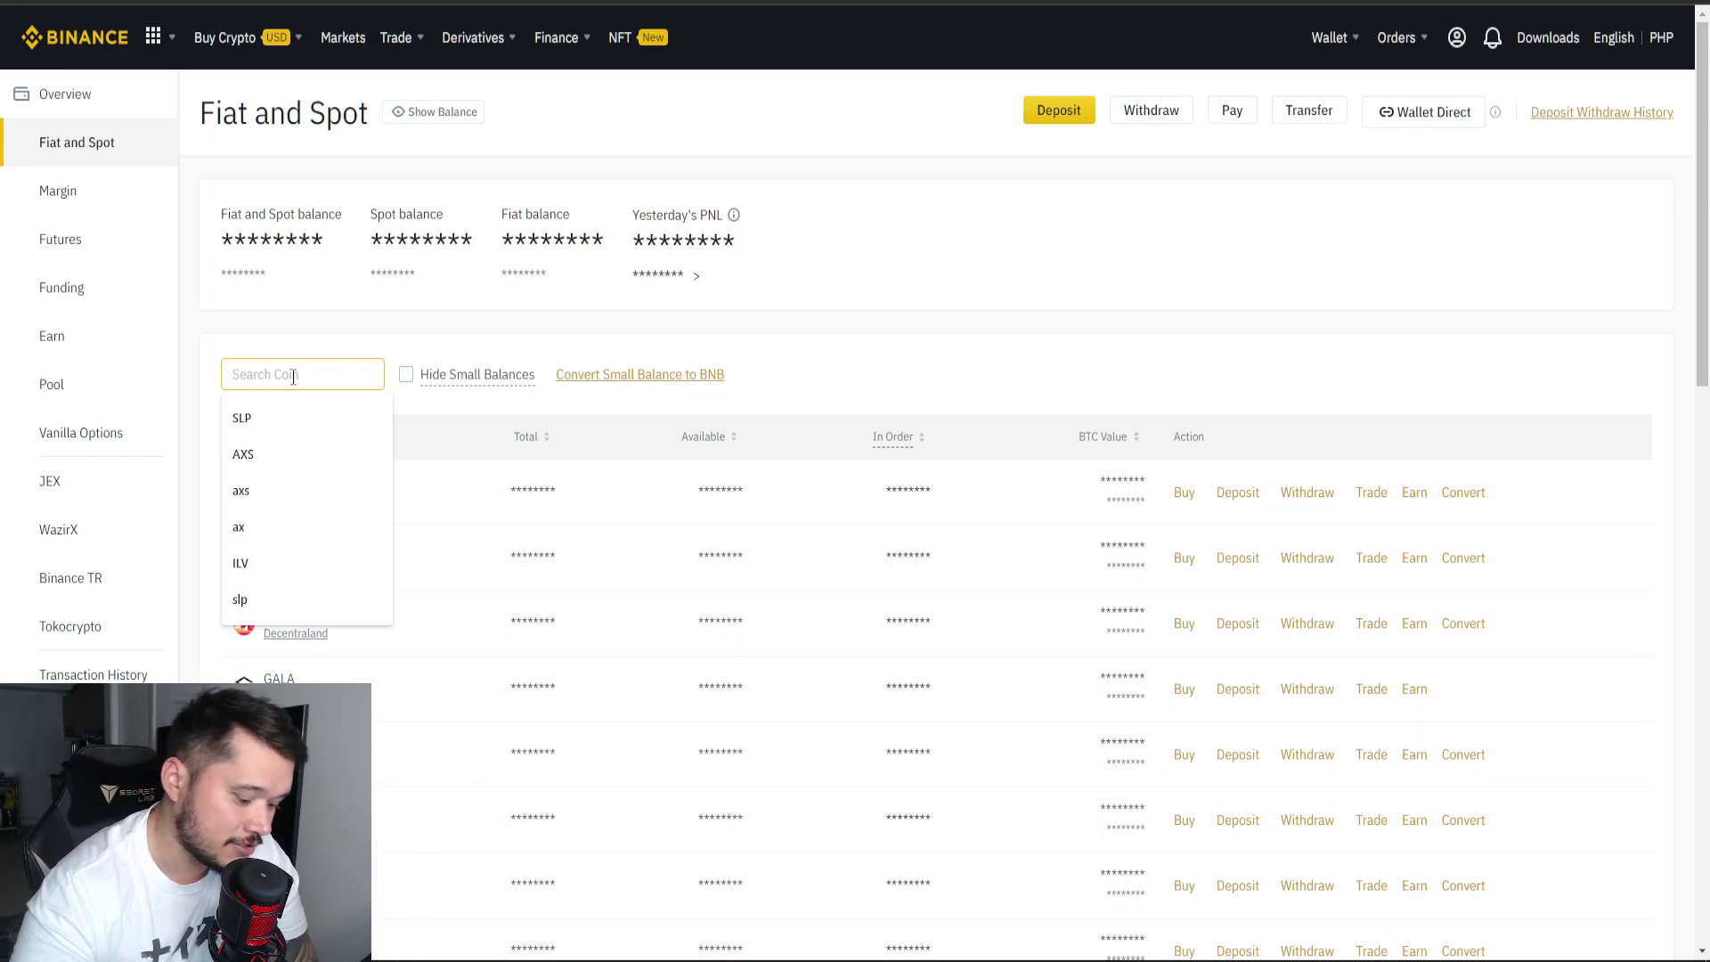
{"action": "left_click", "coordinate": [272, 416]}
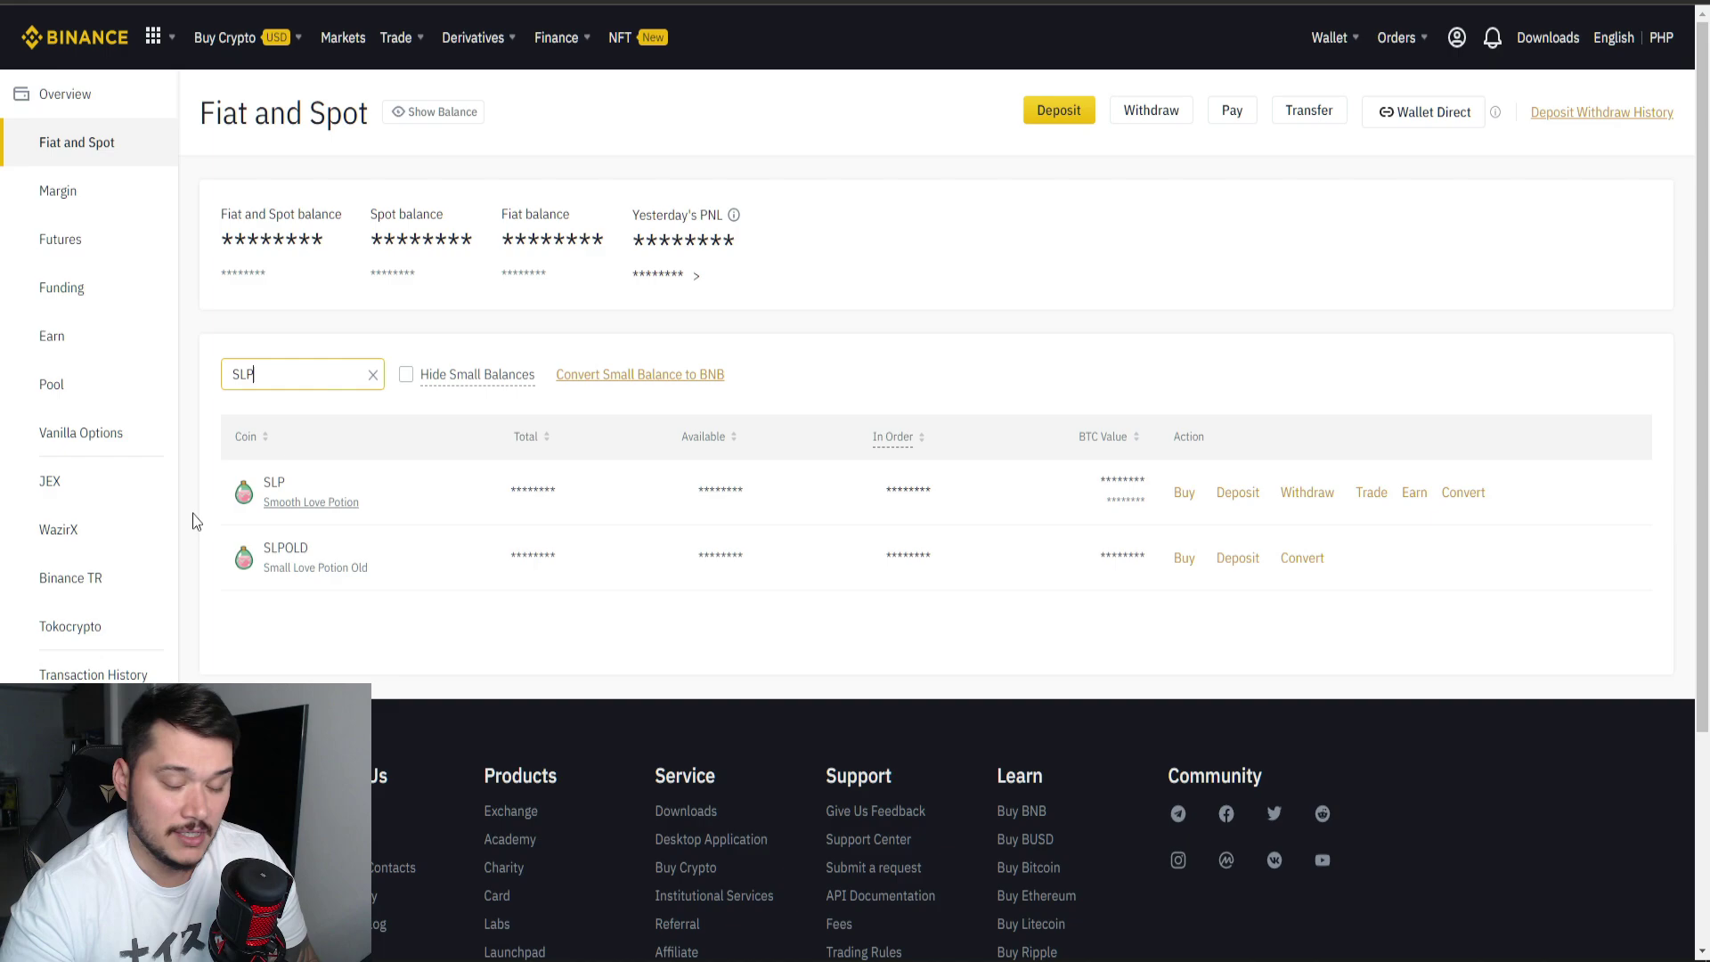
{"action": "double_click", "coordinate": [284, 486]}
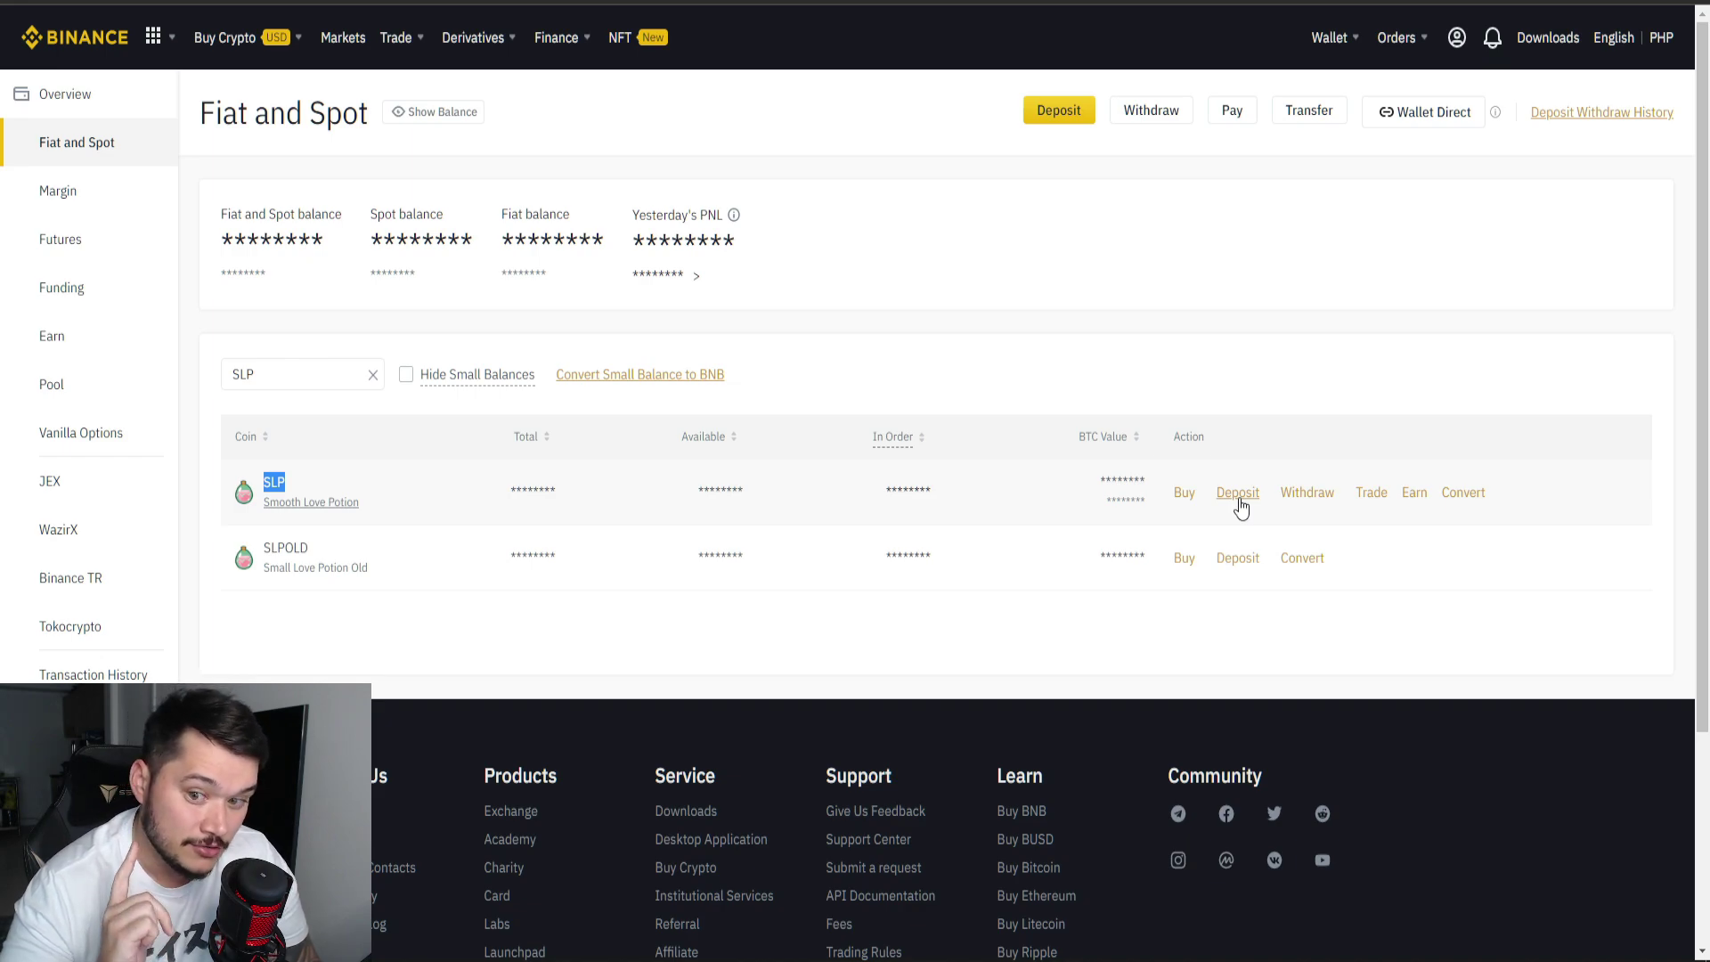
Open SLP Deposit, select the RON Ronin network, and dismiss the ronin: prefix warning.
{"action": "left_click", "coordinate": [1299, 373]}
{"action": "left_click", "coordinate": [1238, 494]}
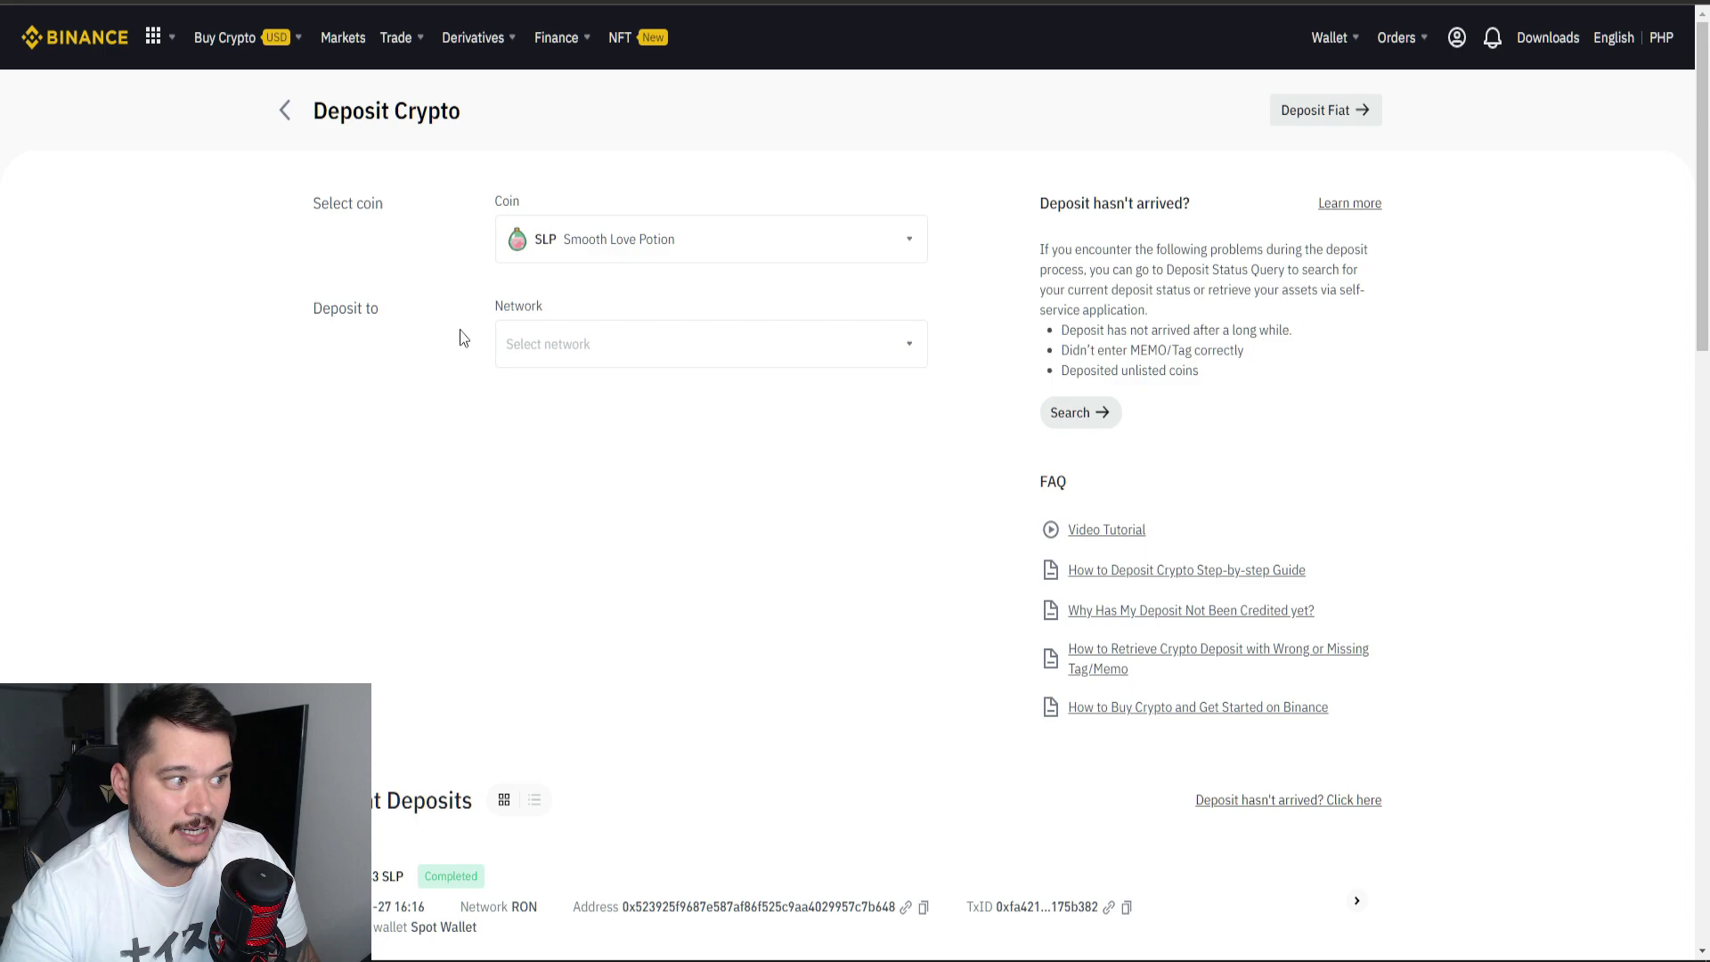
{"action": "left_click_drag", "start_coordinate": [312, 307], "coordinate": [423, 320]}
{"action": "left_click", "coordinate": [535, 344]}
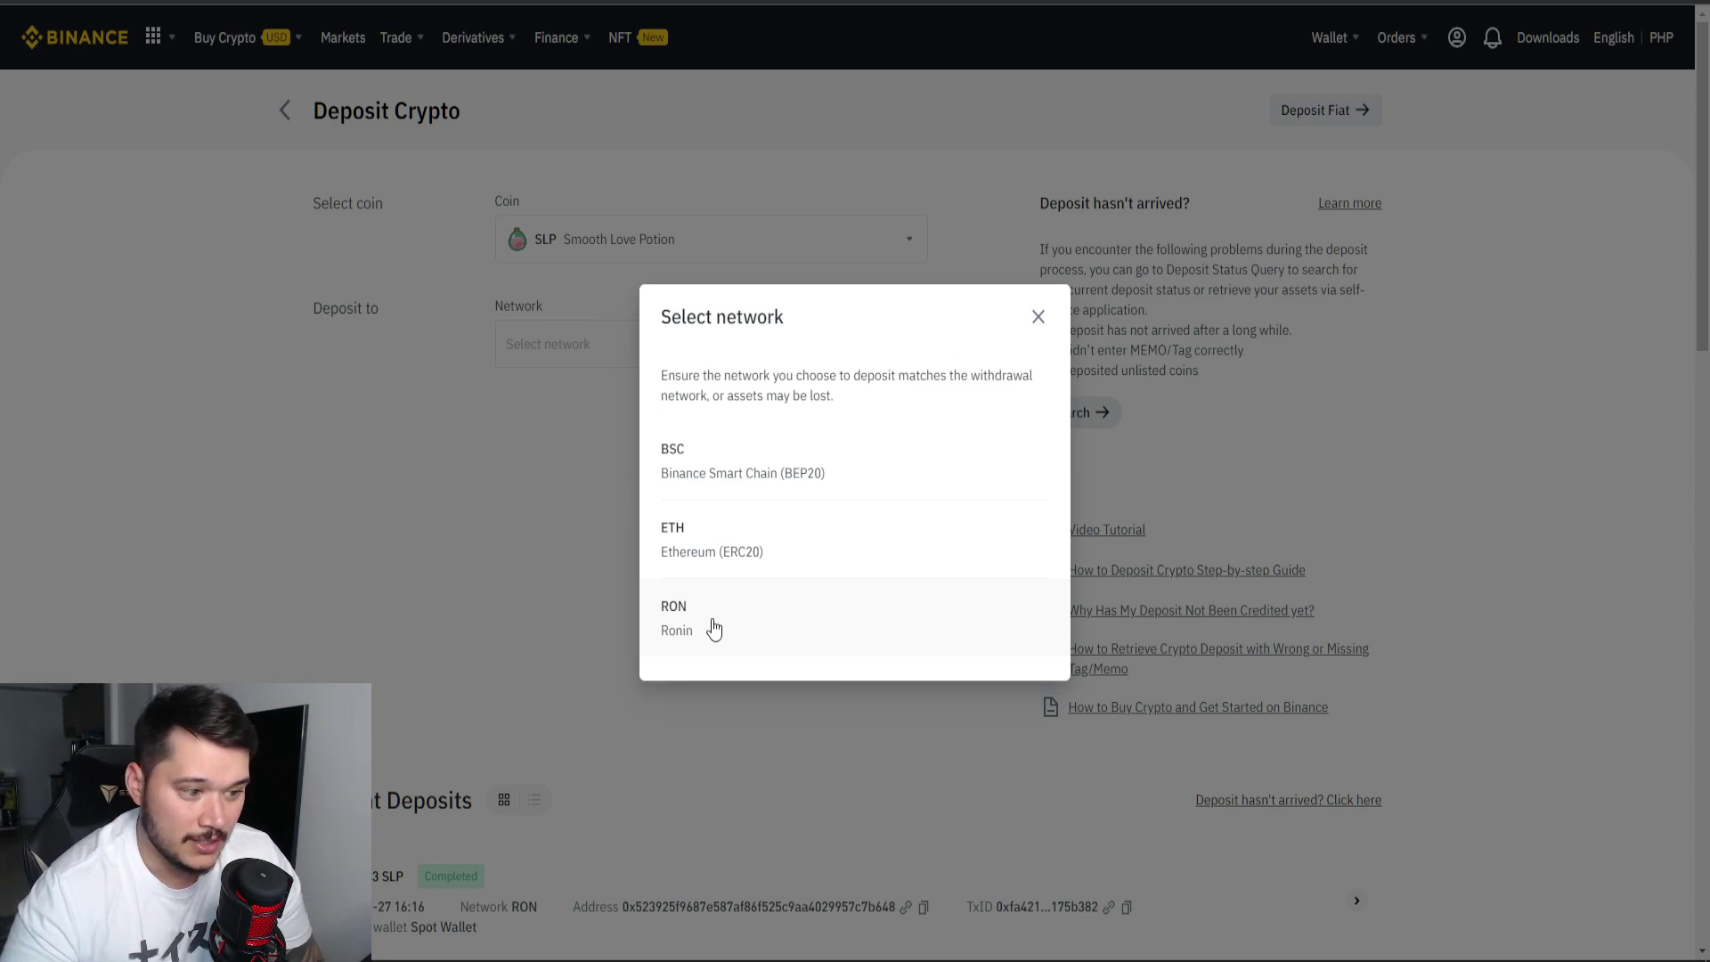
{"action": "left_click", "coordinate": [713, 629]}
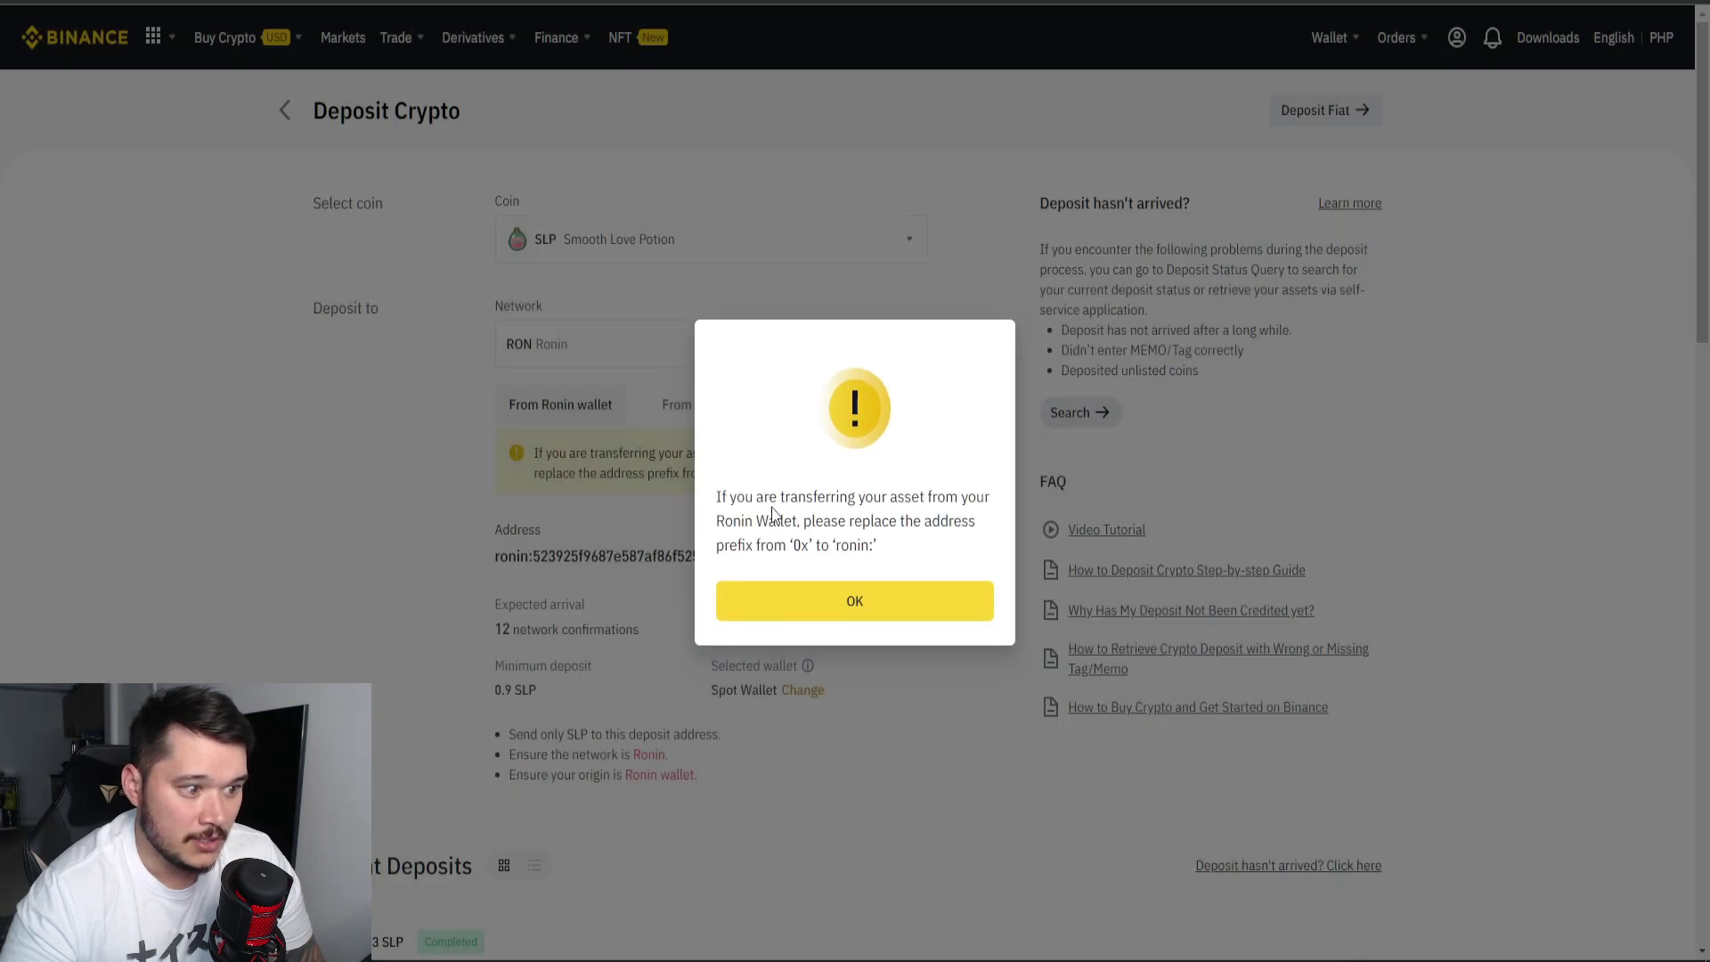
{"action": "left_click_drag", "start_coordinate": [718, 498], "coordinate": [959, 553]}
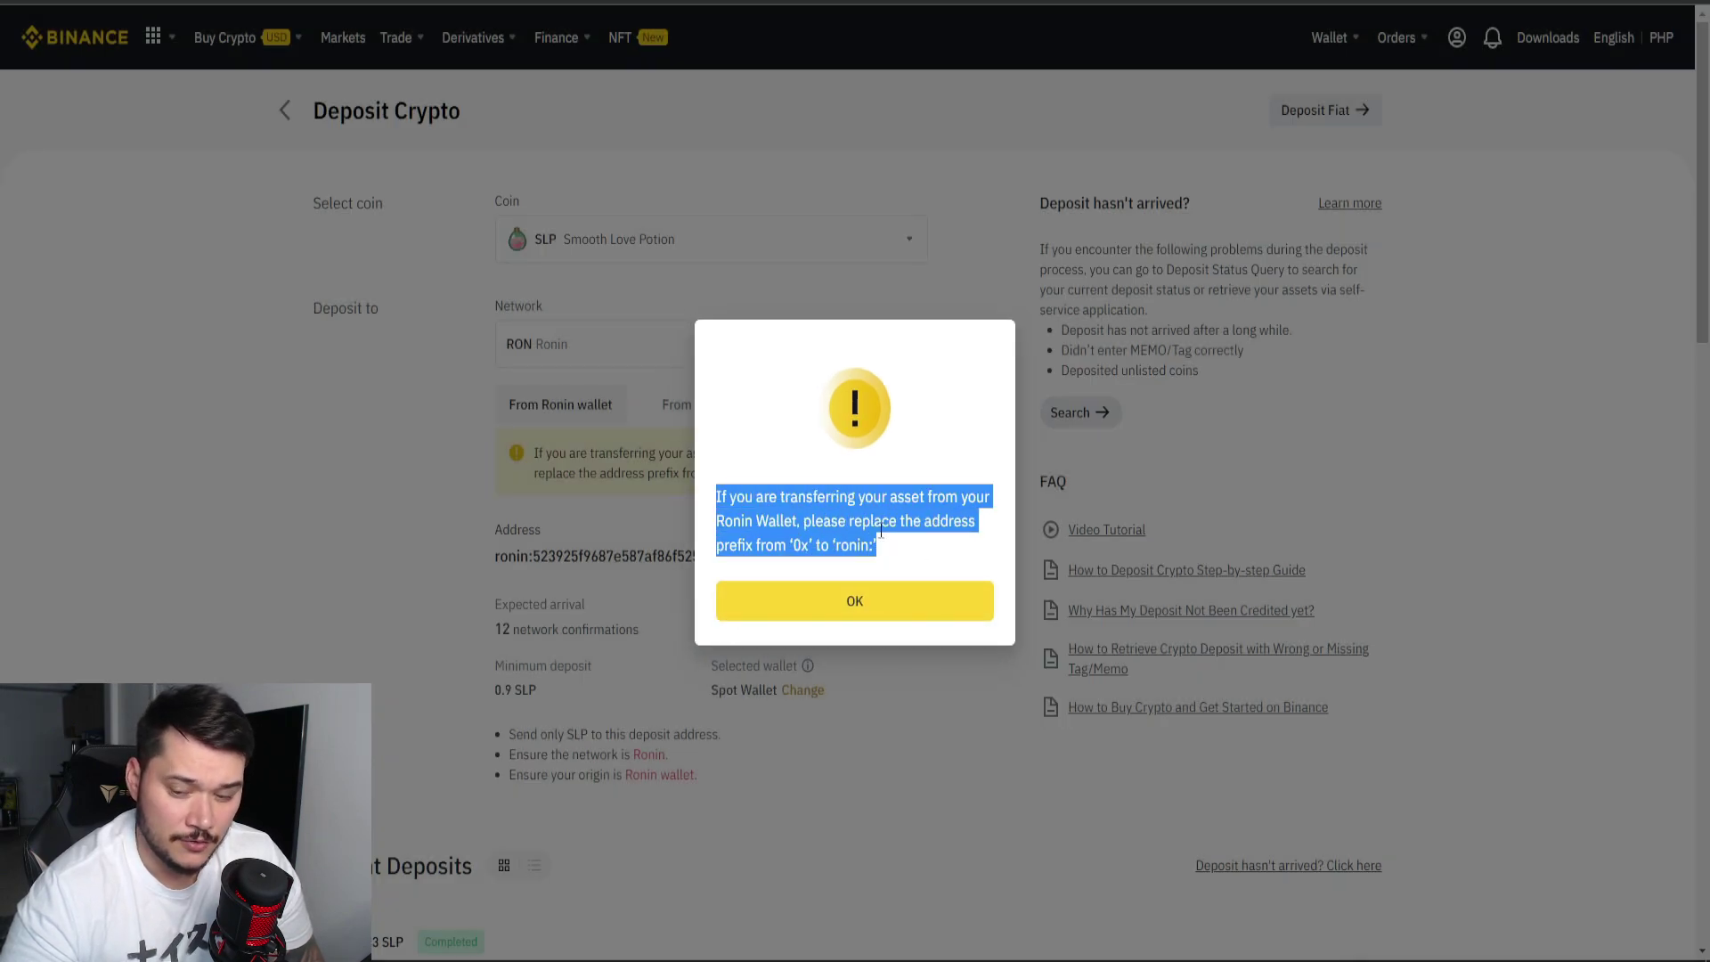
{"action": "left_click", "coordinate": [747, 501]}
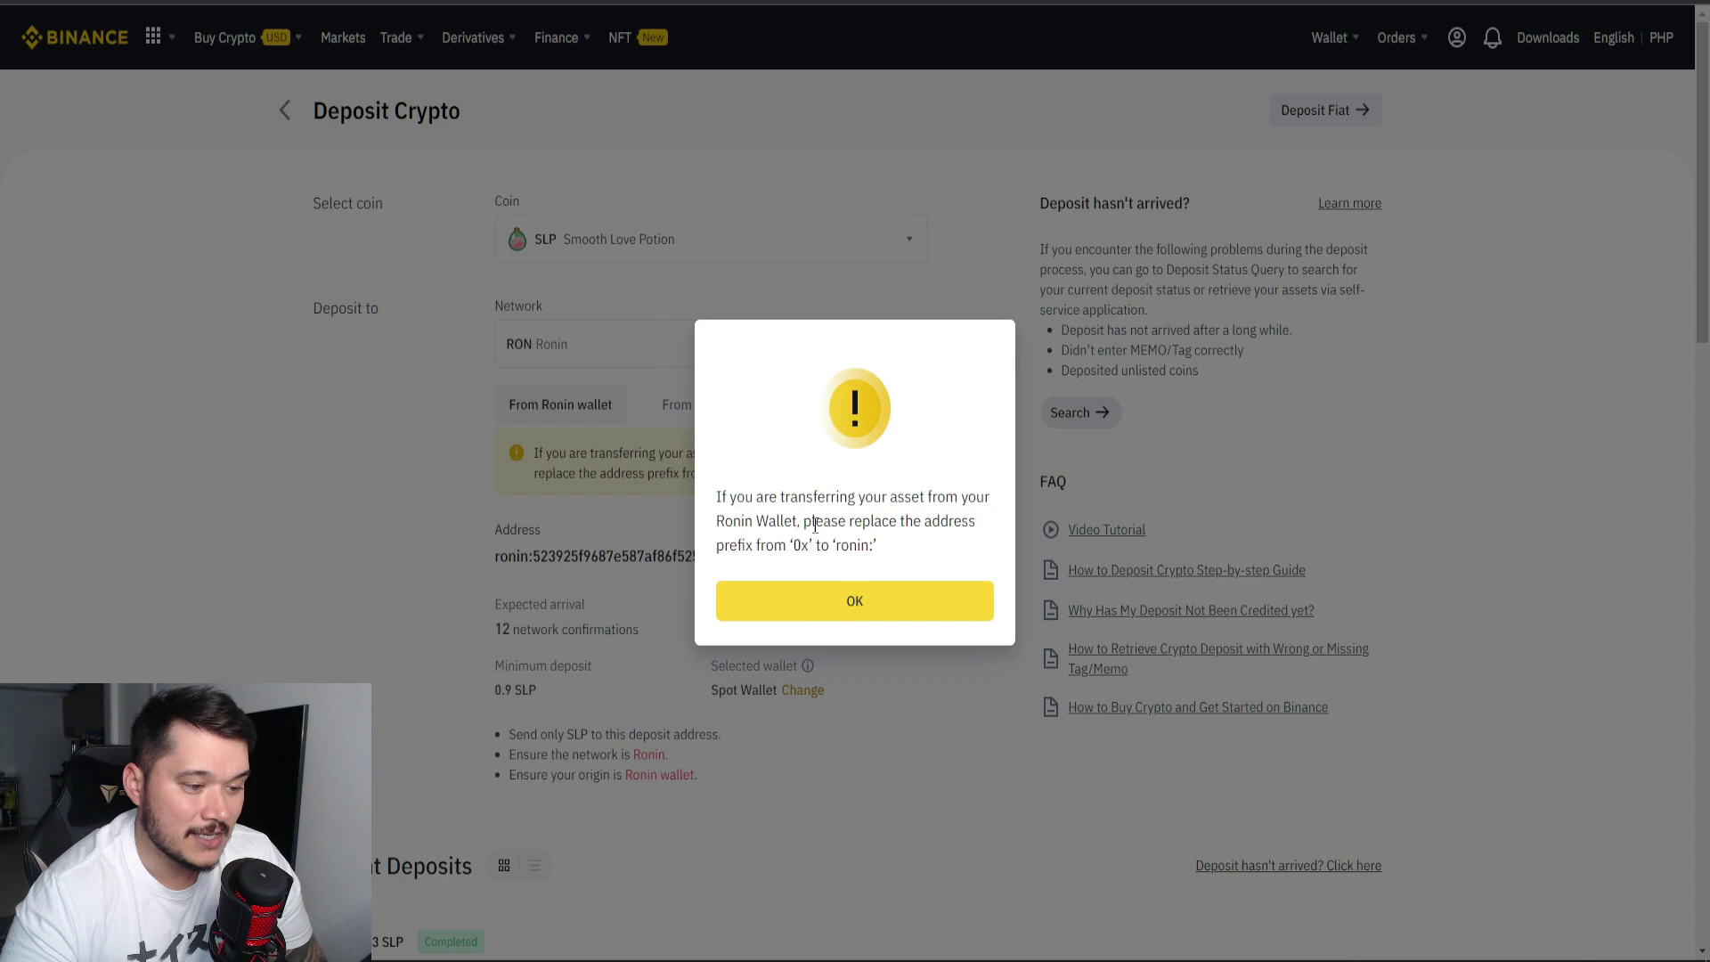
{"action": "left_click", "coordinate": [843, 603]}
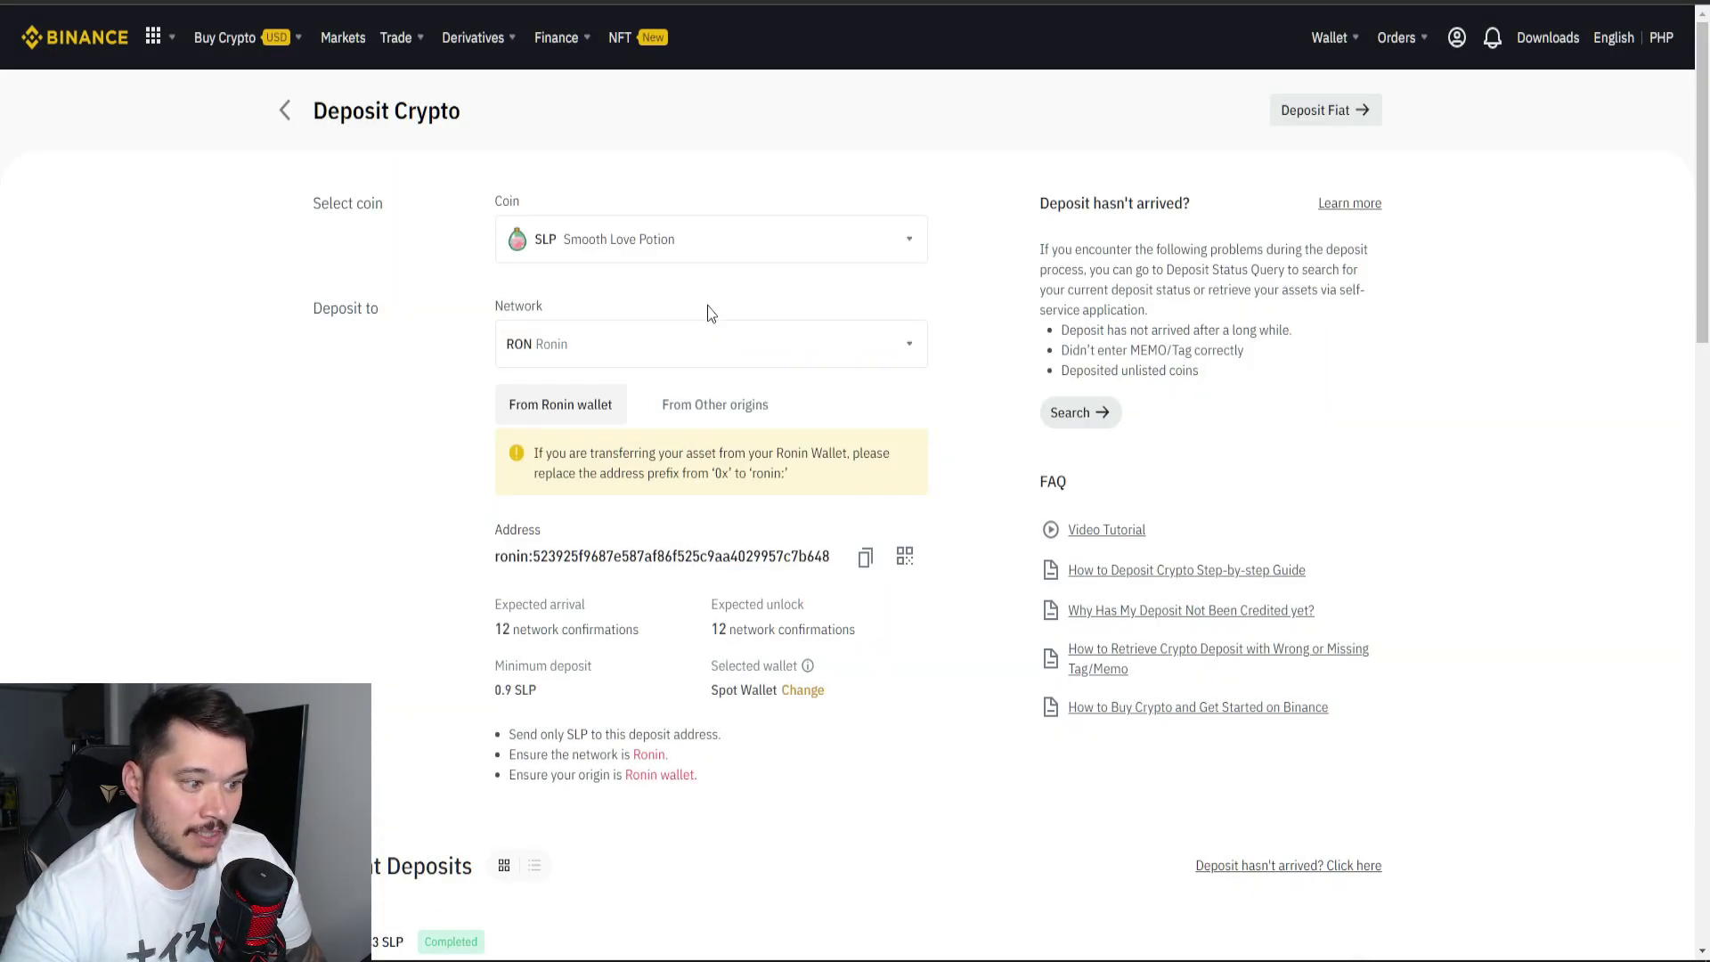
Copy the SLP Ronin deposit address to the clipboard.
{"action": "left_click_drag", "start_coordinate": [500, 556], "coordinate": [828, 564]}
{"action": "left_click", "coordinate": [508, 554]}
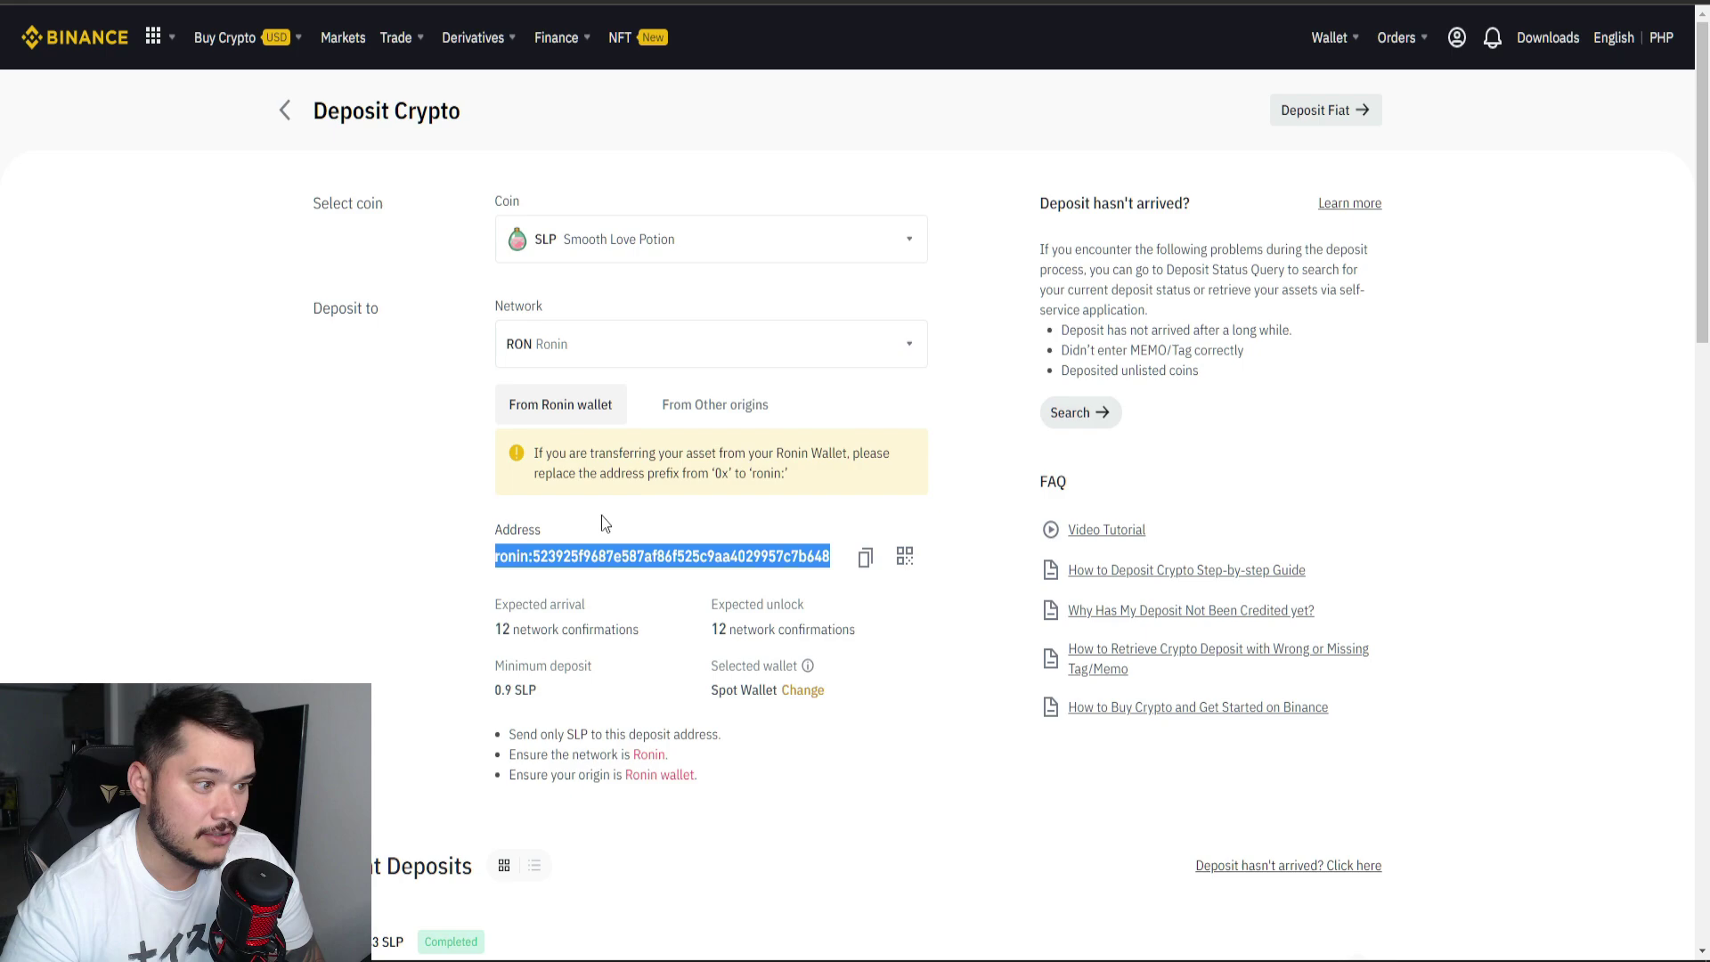
{"action": "left_click", "coordinate": [866, 560]}
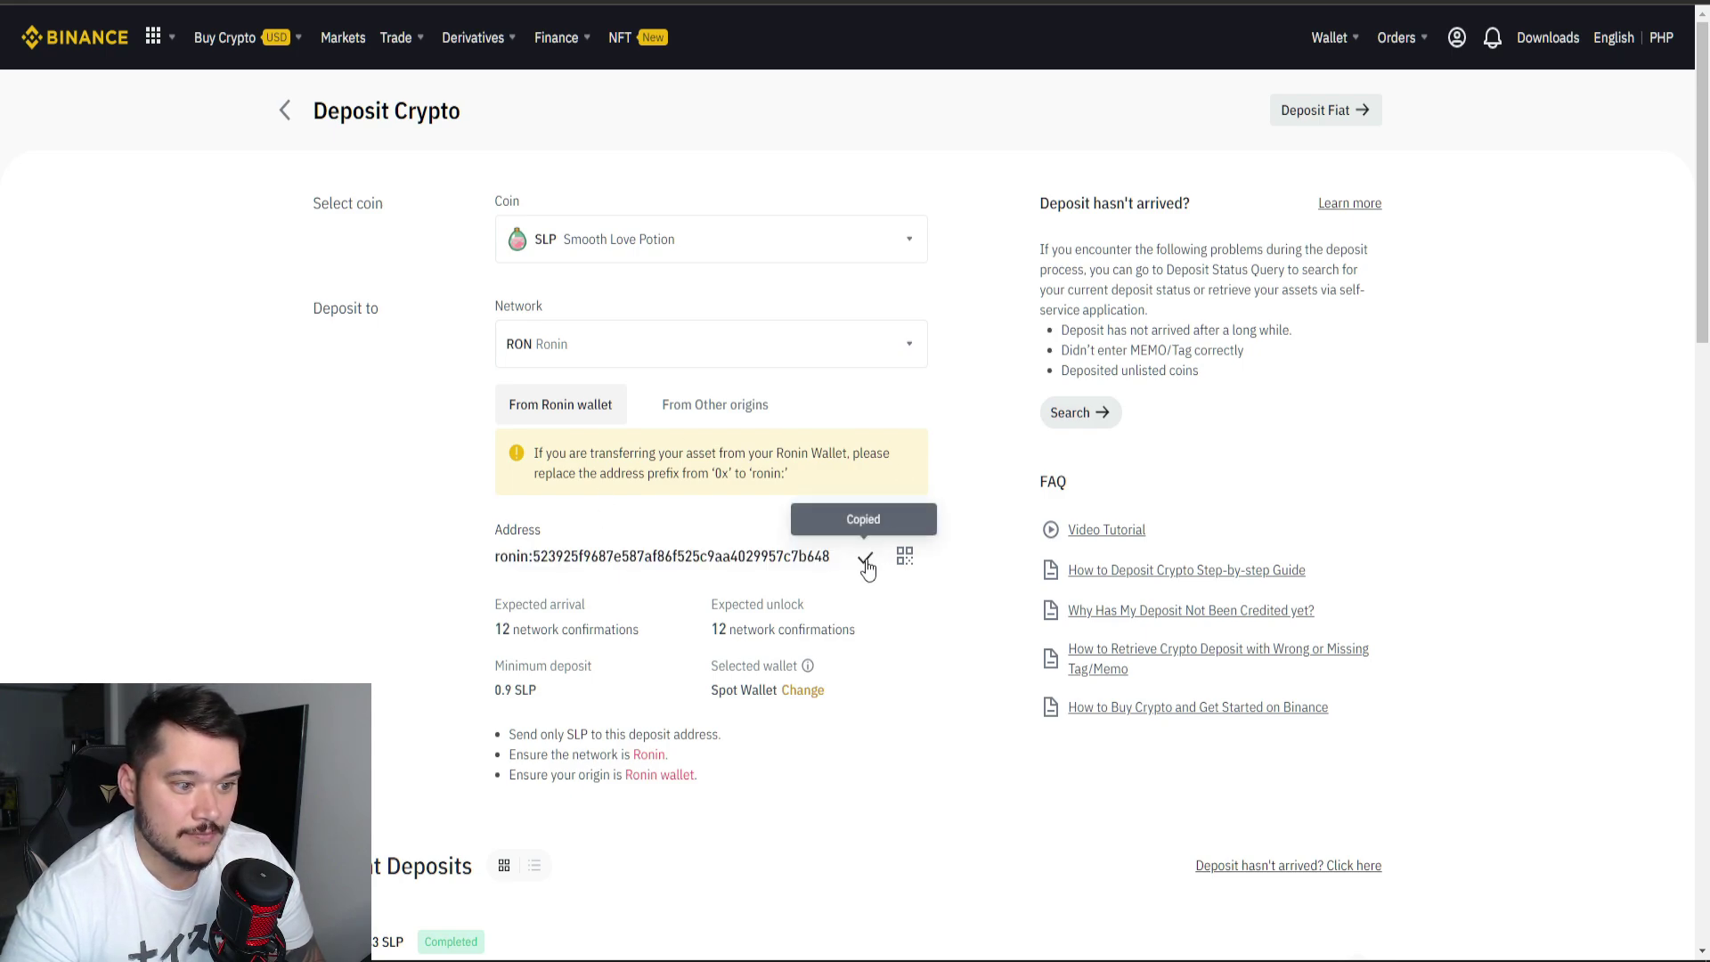
{"action": "mouse_move", "coordinate": [904, 564]}
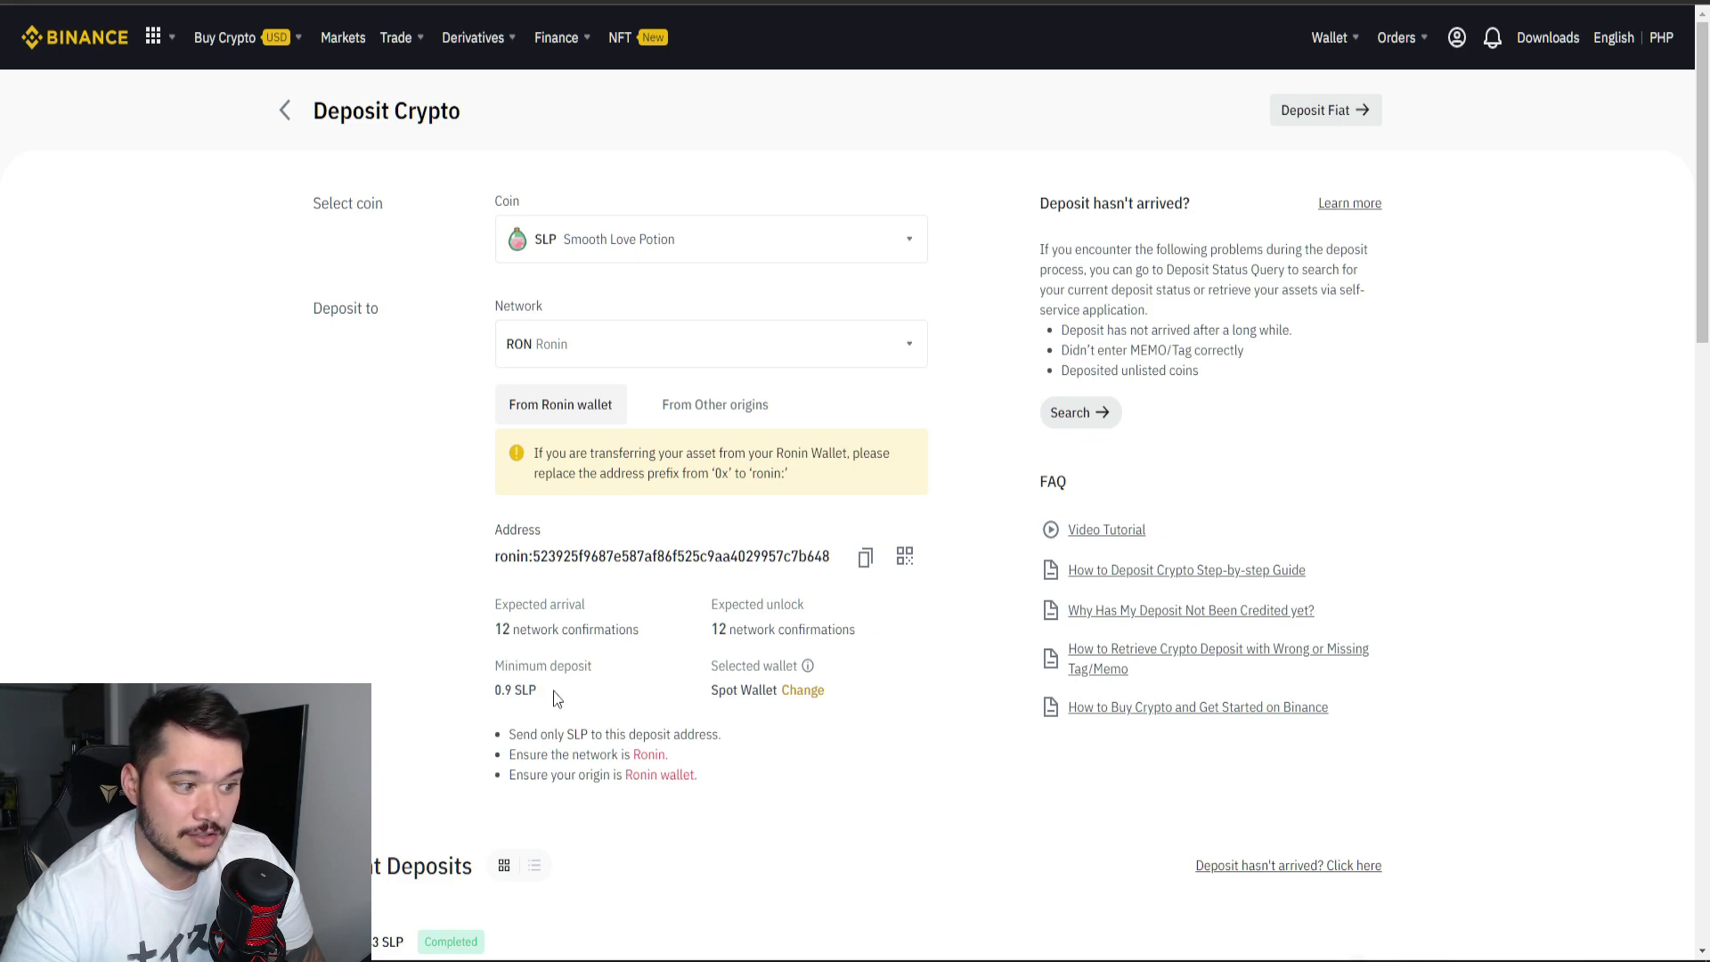
Review the 0.9 SLP minimum deposit and the 12-confirmation unlock requirement.
{"action": "left_click_drag", "start_coordinate": [535, 691], "coordinate": [474, 695]}
{"action": "left_click", "coordinate": [481, 698]}
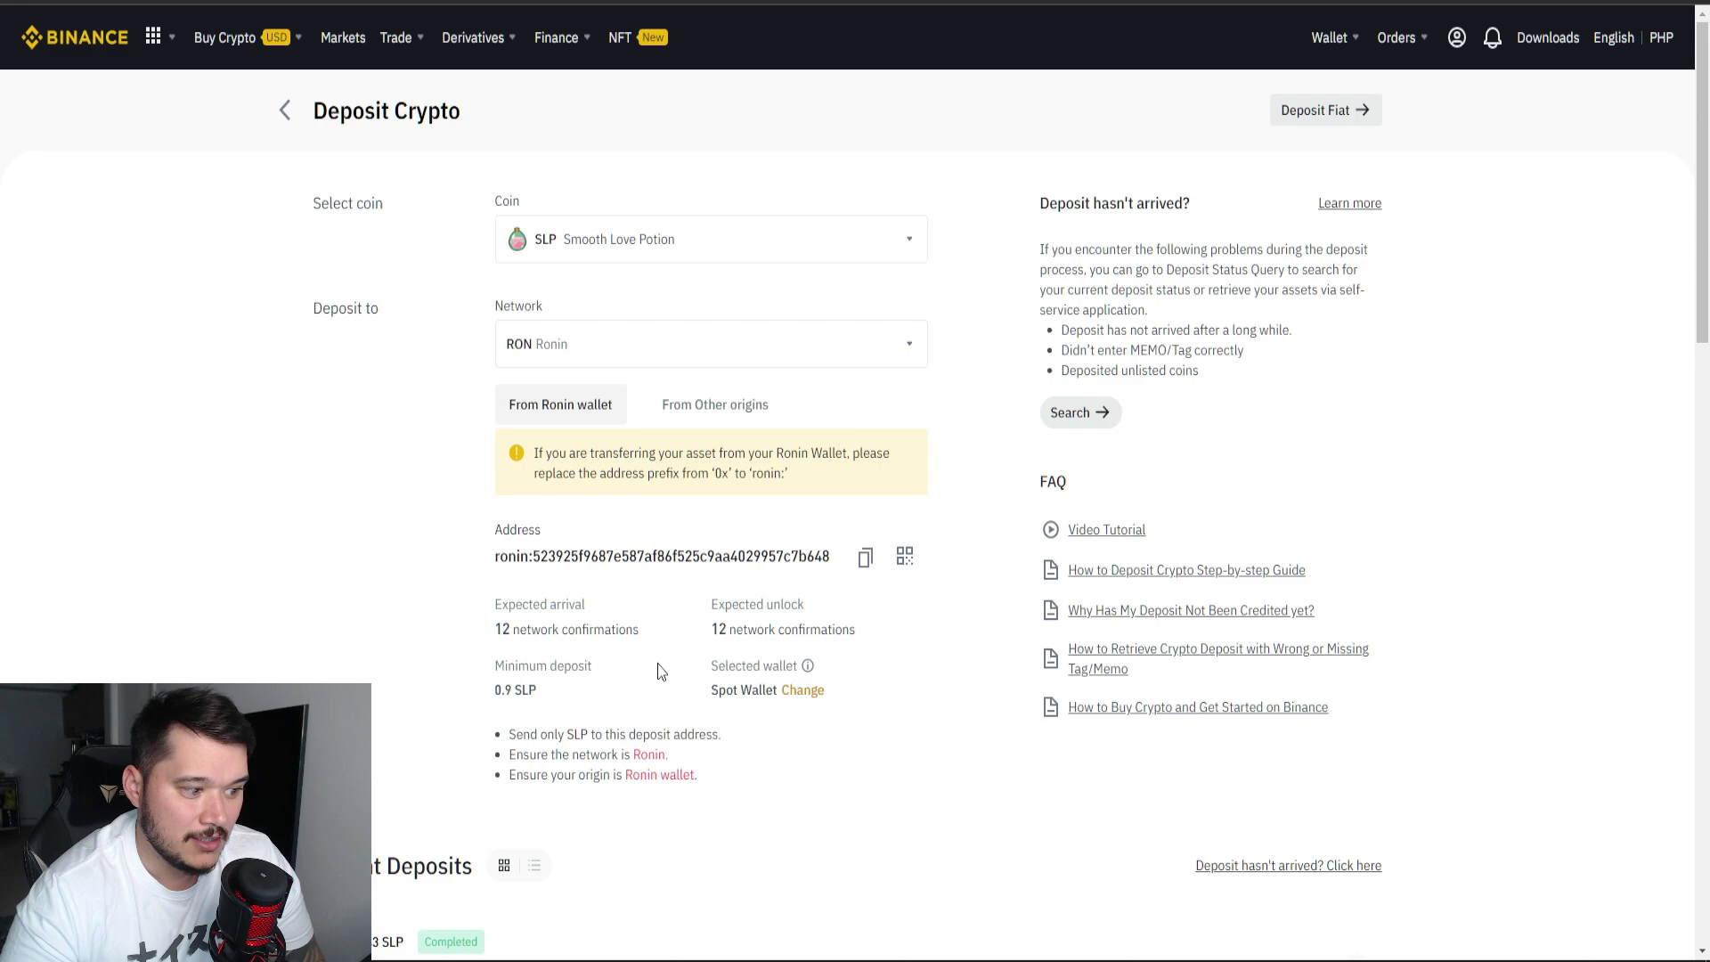
{"action": "left_click_drag", "start_coordinate": [579, 692], "coordinate": [478, 695]}
{"action": "left_click", "coordinate": [568, 696]}
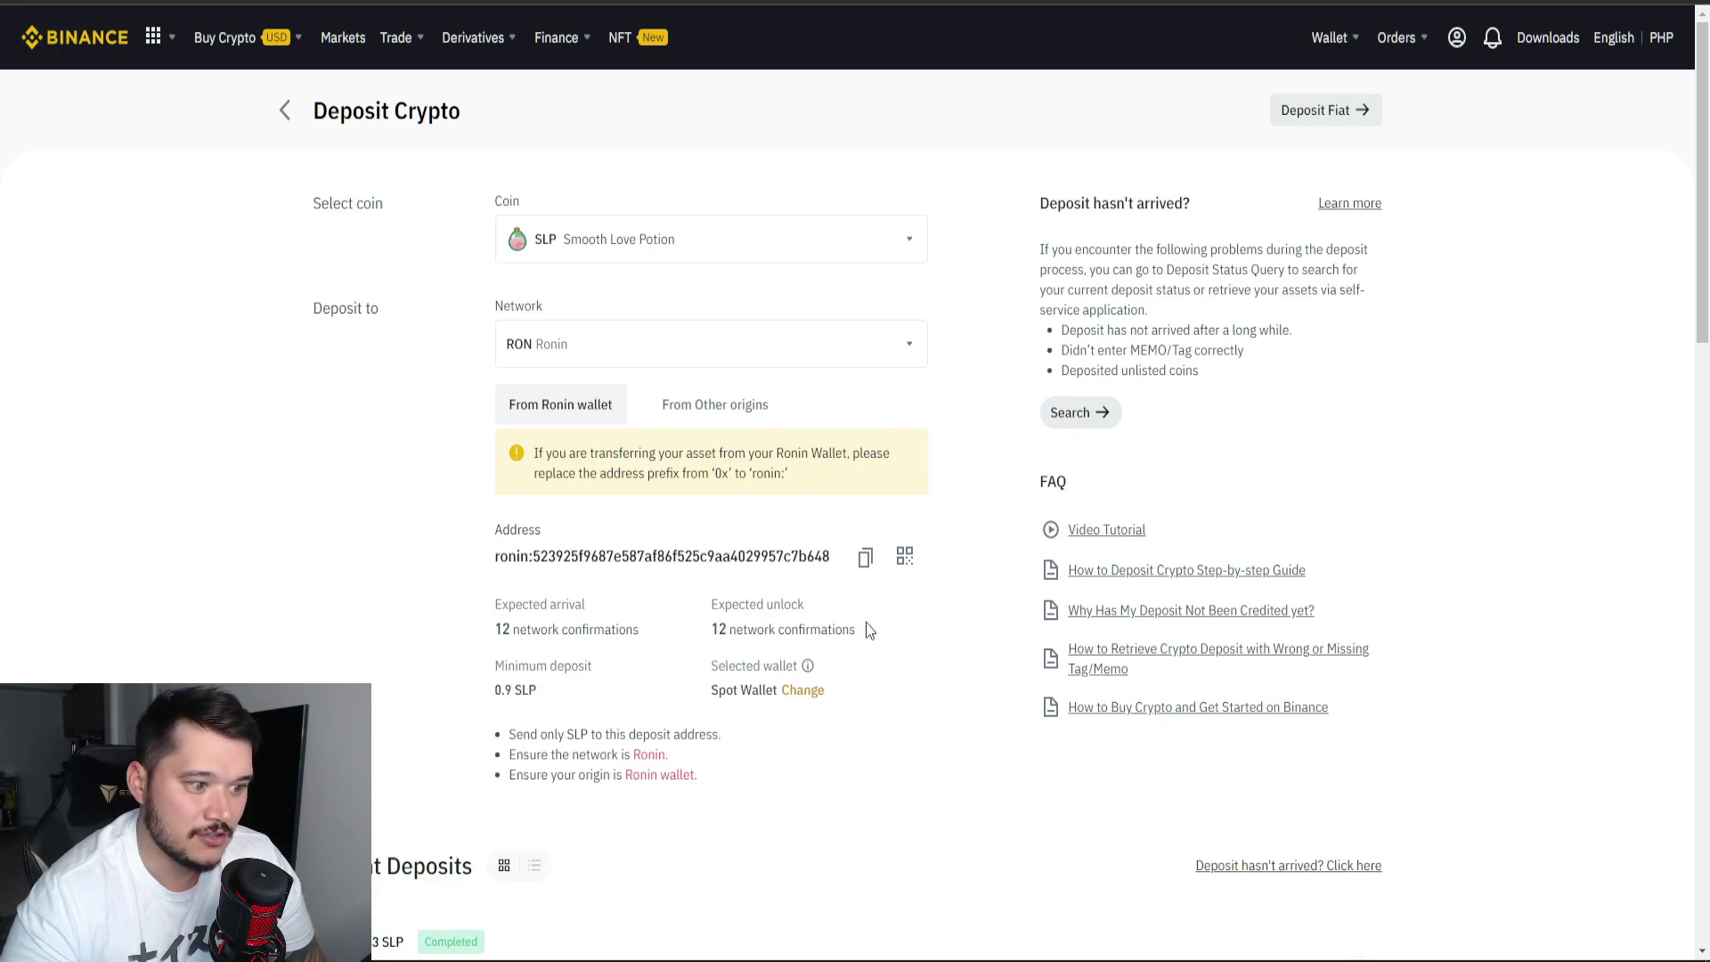
{"action": "left_click_drag", "start_coordinate": [878, 631], "coordinate": [707, 629]}
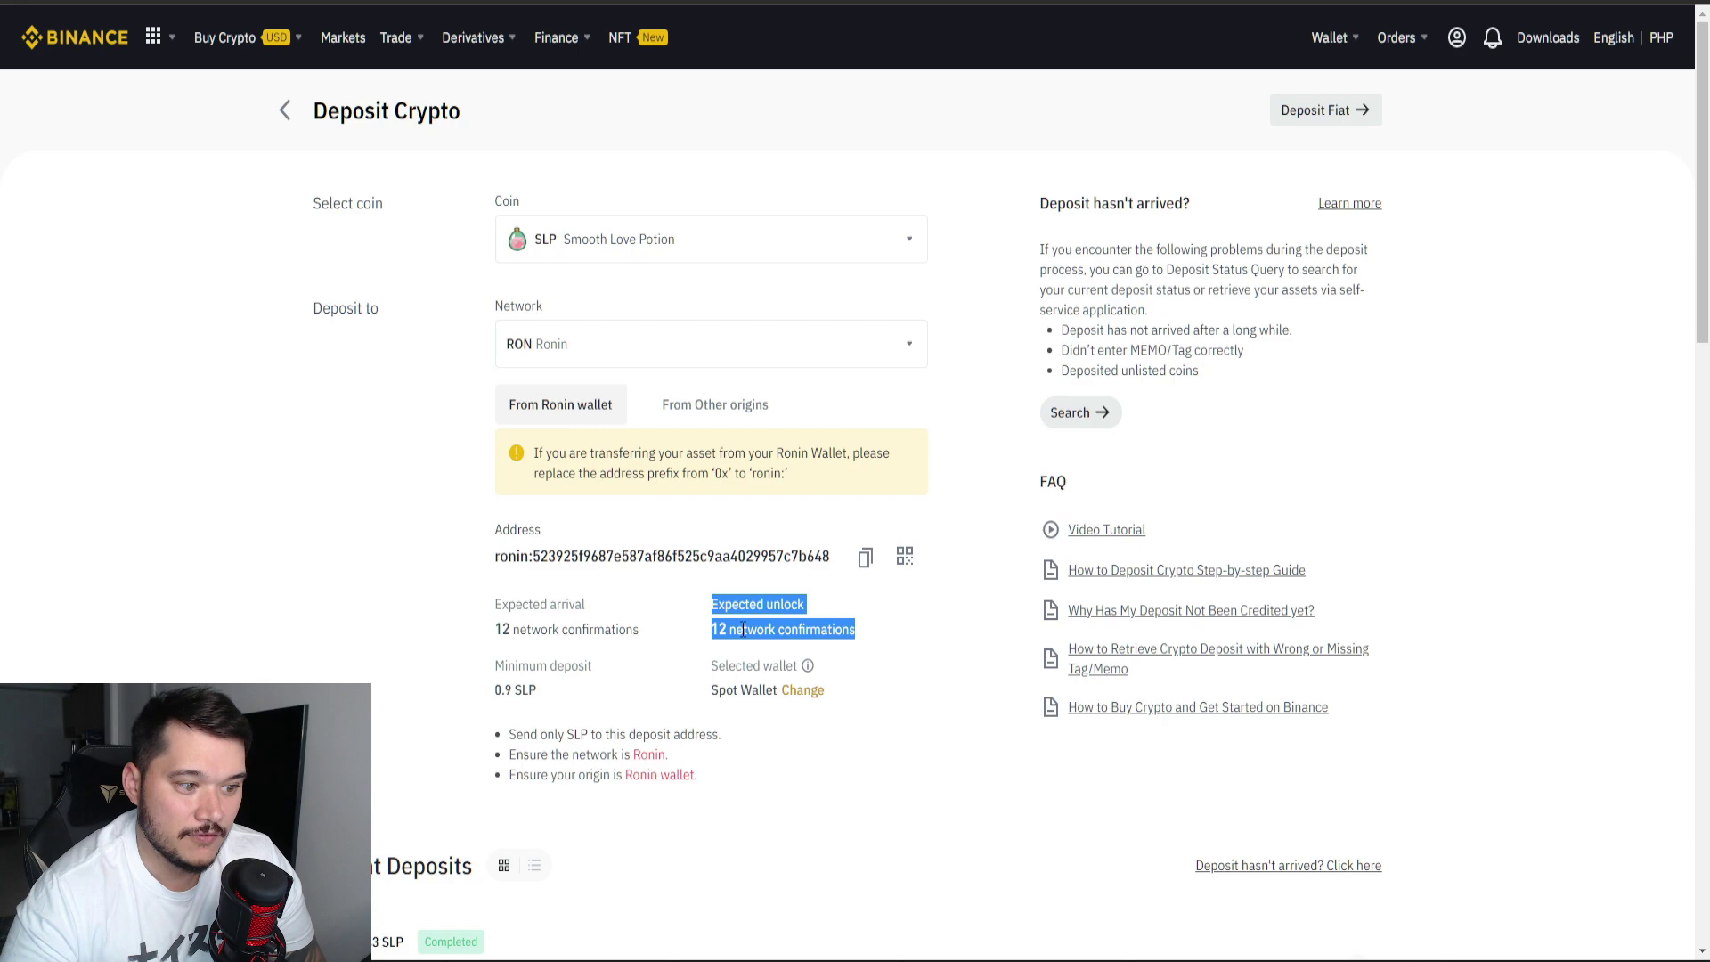
{"action": "left_click", "coordinate": [706, 629]}
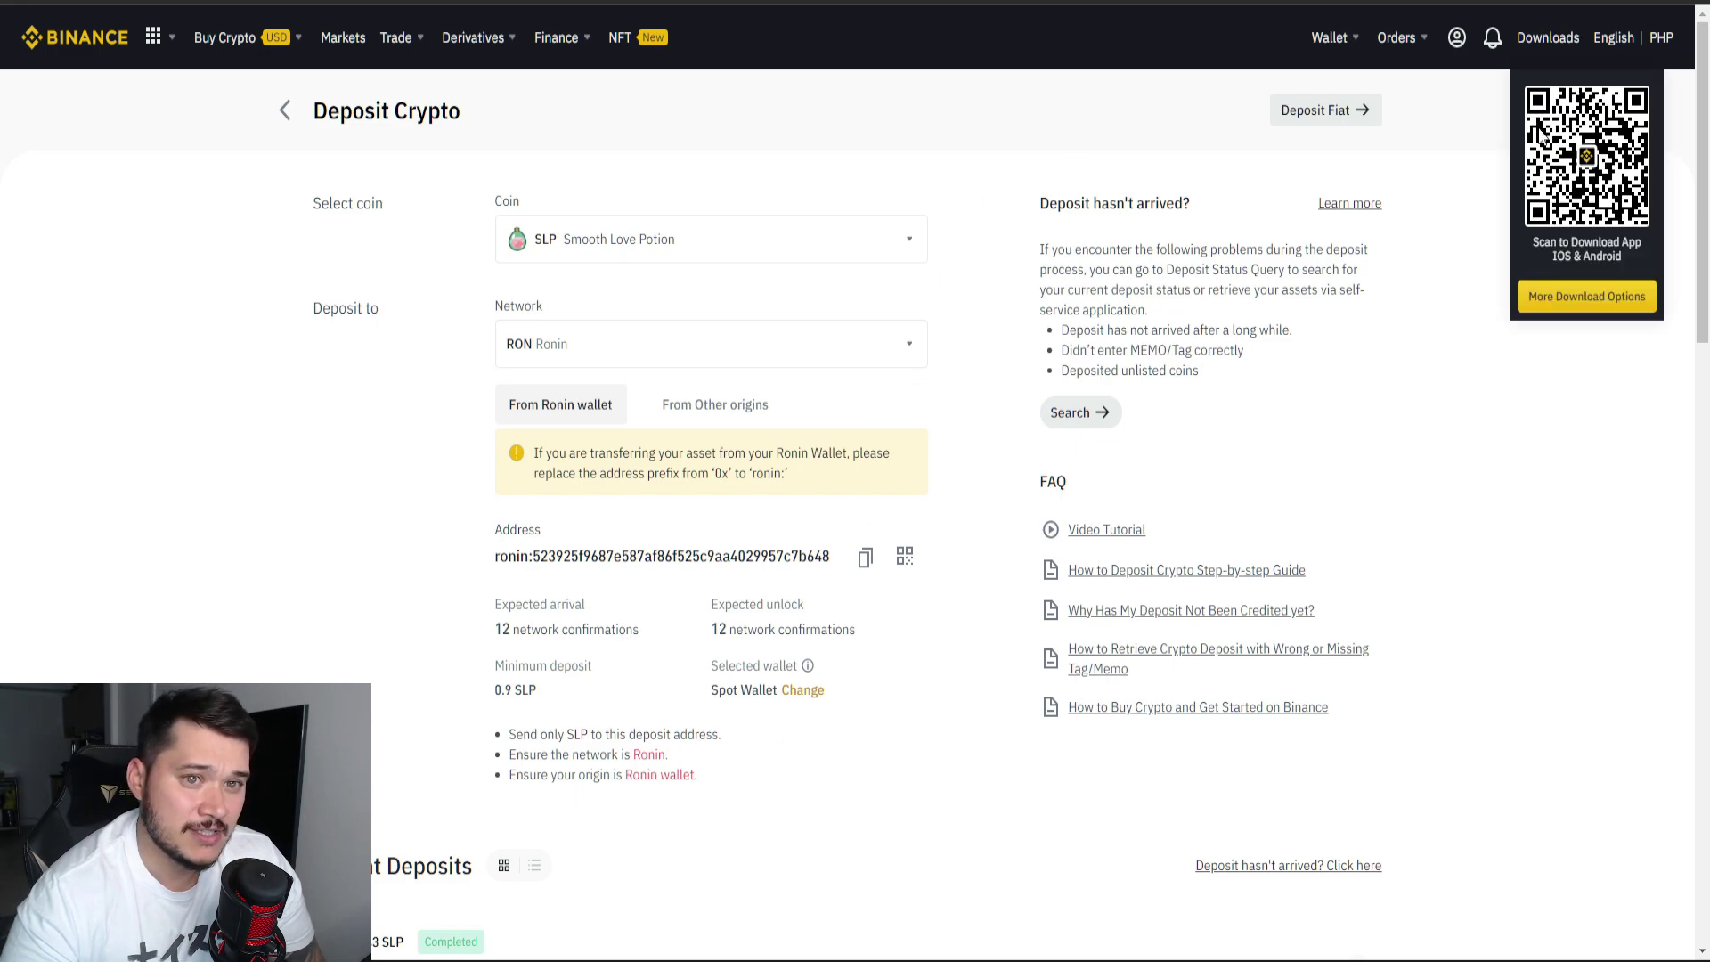
Open the SLP asset in Ronin Wallet and start a send.
{"action": "left_click", "coordinate": [1528, 2]}
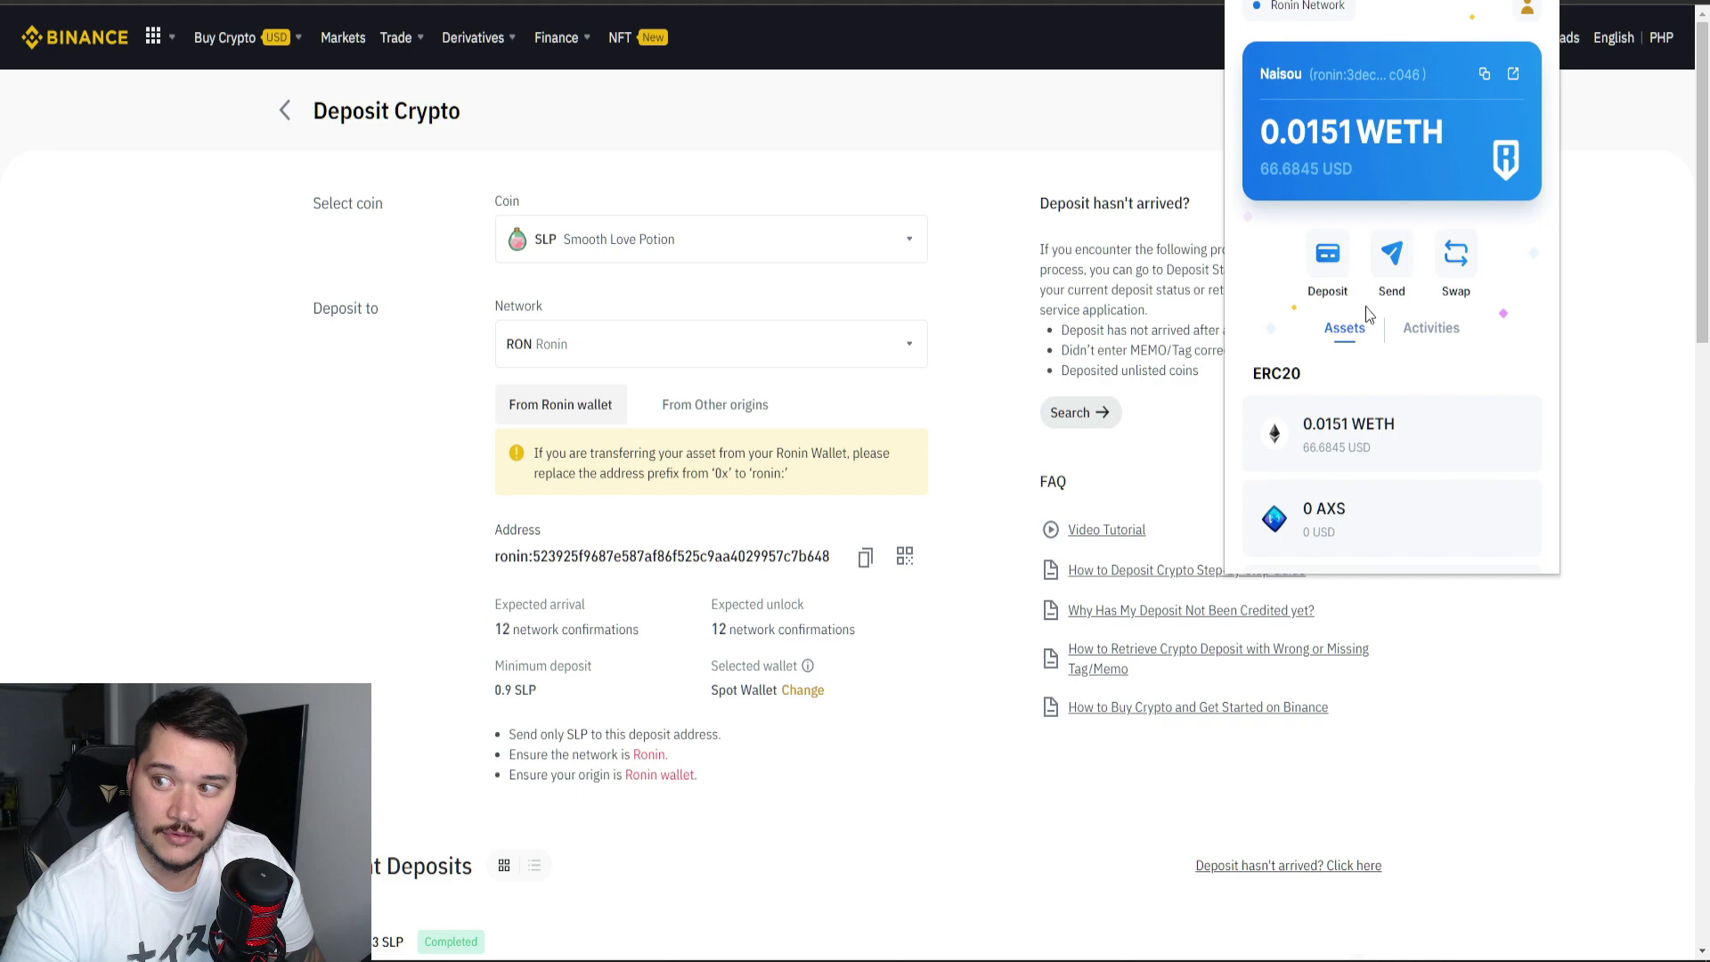
{"action": "scroll", "coordinate": [1350, 352], "scroll_direction": "down", "scroll_amount": 1}
{"action": "scroll", "coordinate": [1372, 330], "scroll_direction": "down", "scroll_amount": 1}
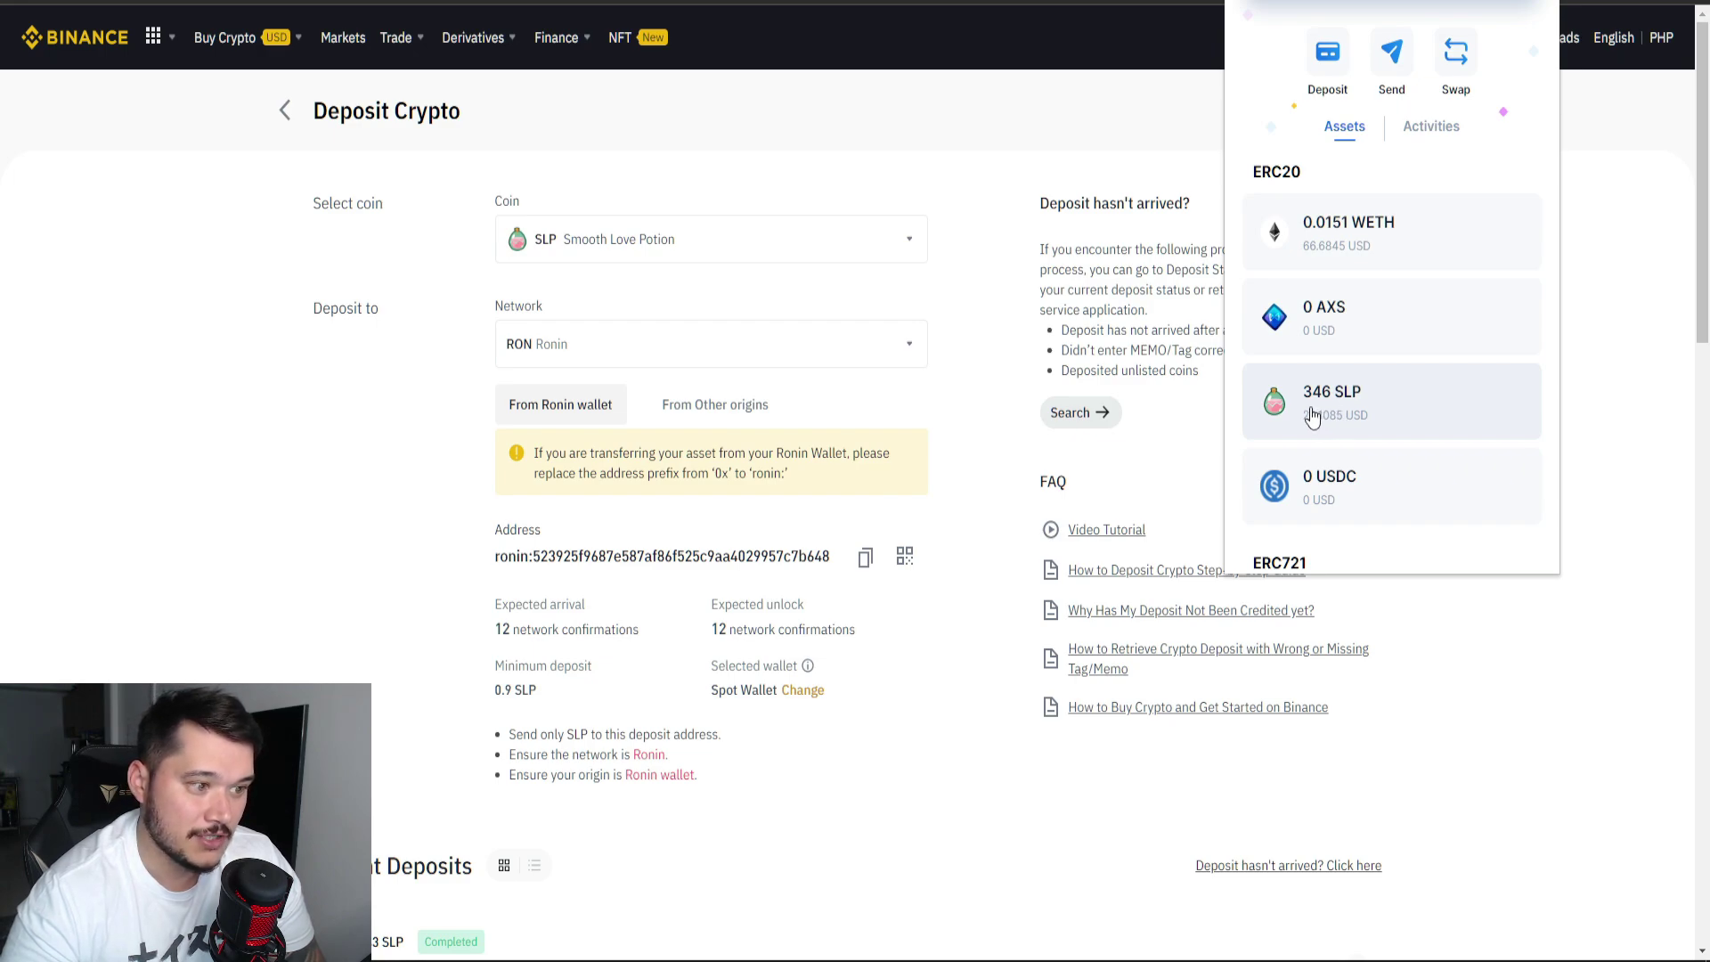
{"action": "left_click", "coordinate": [1381, 398]}
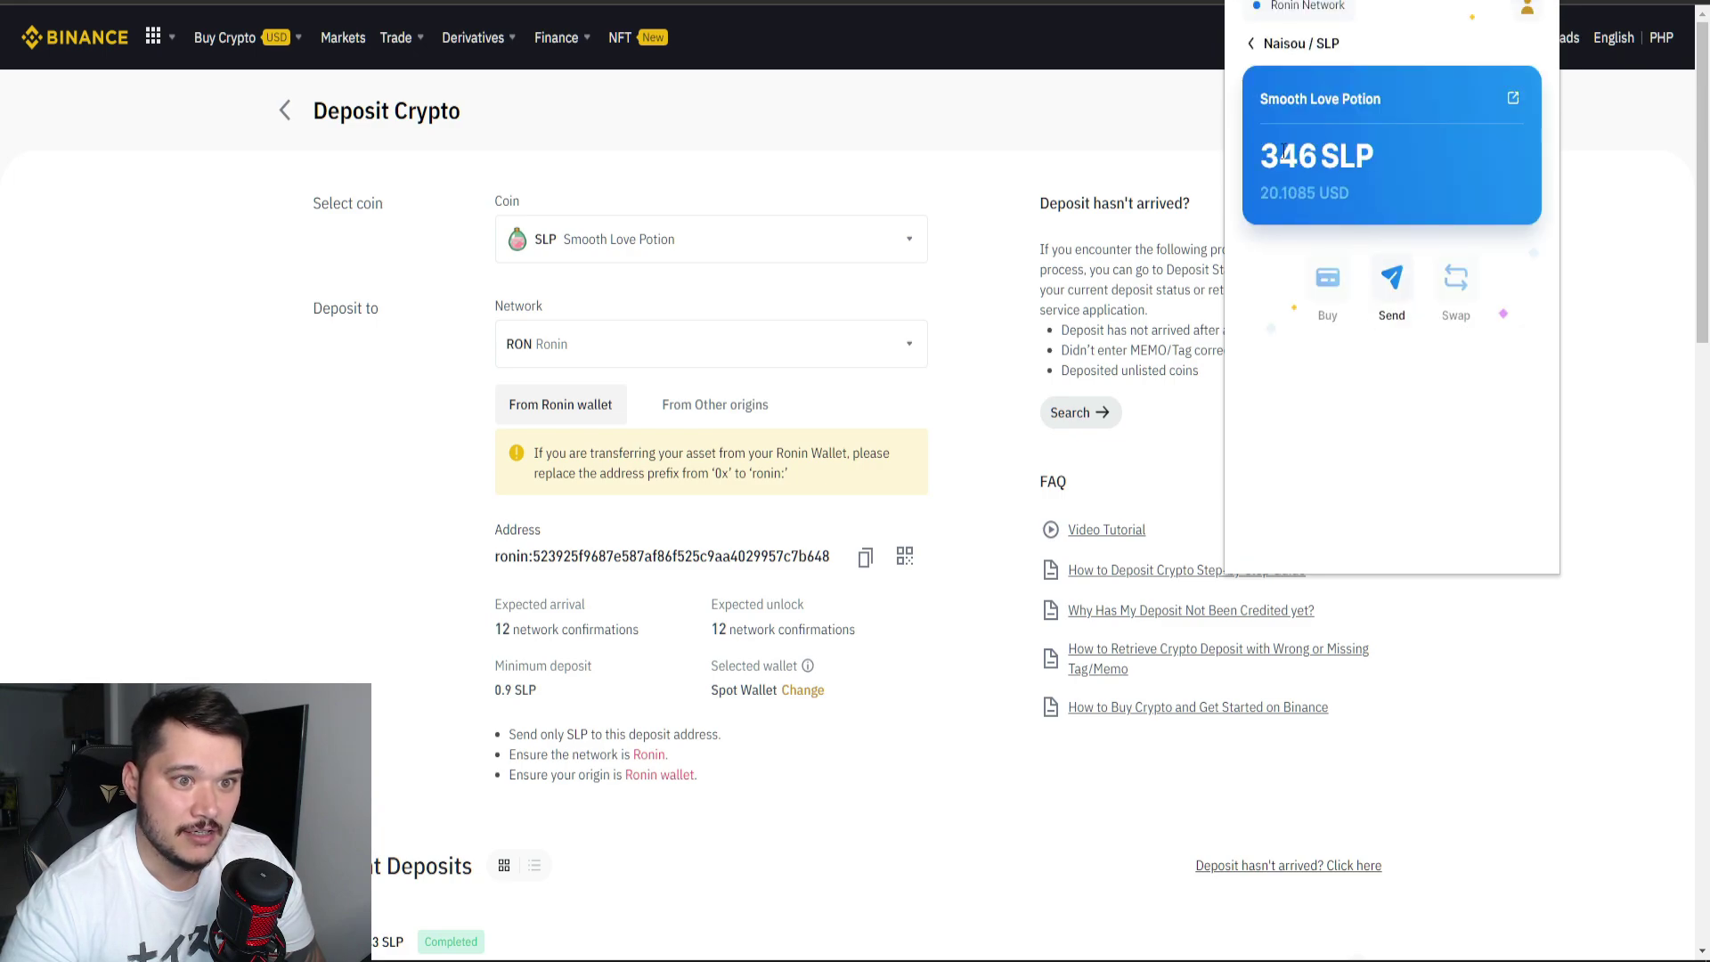
{"action": "left_click", "coordinate": [1392, 281]}
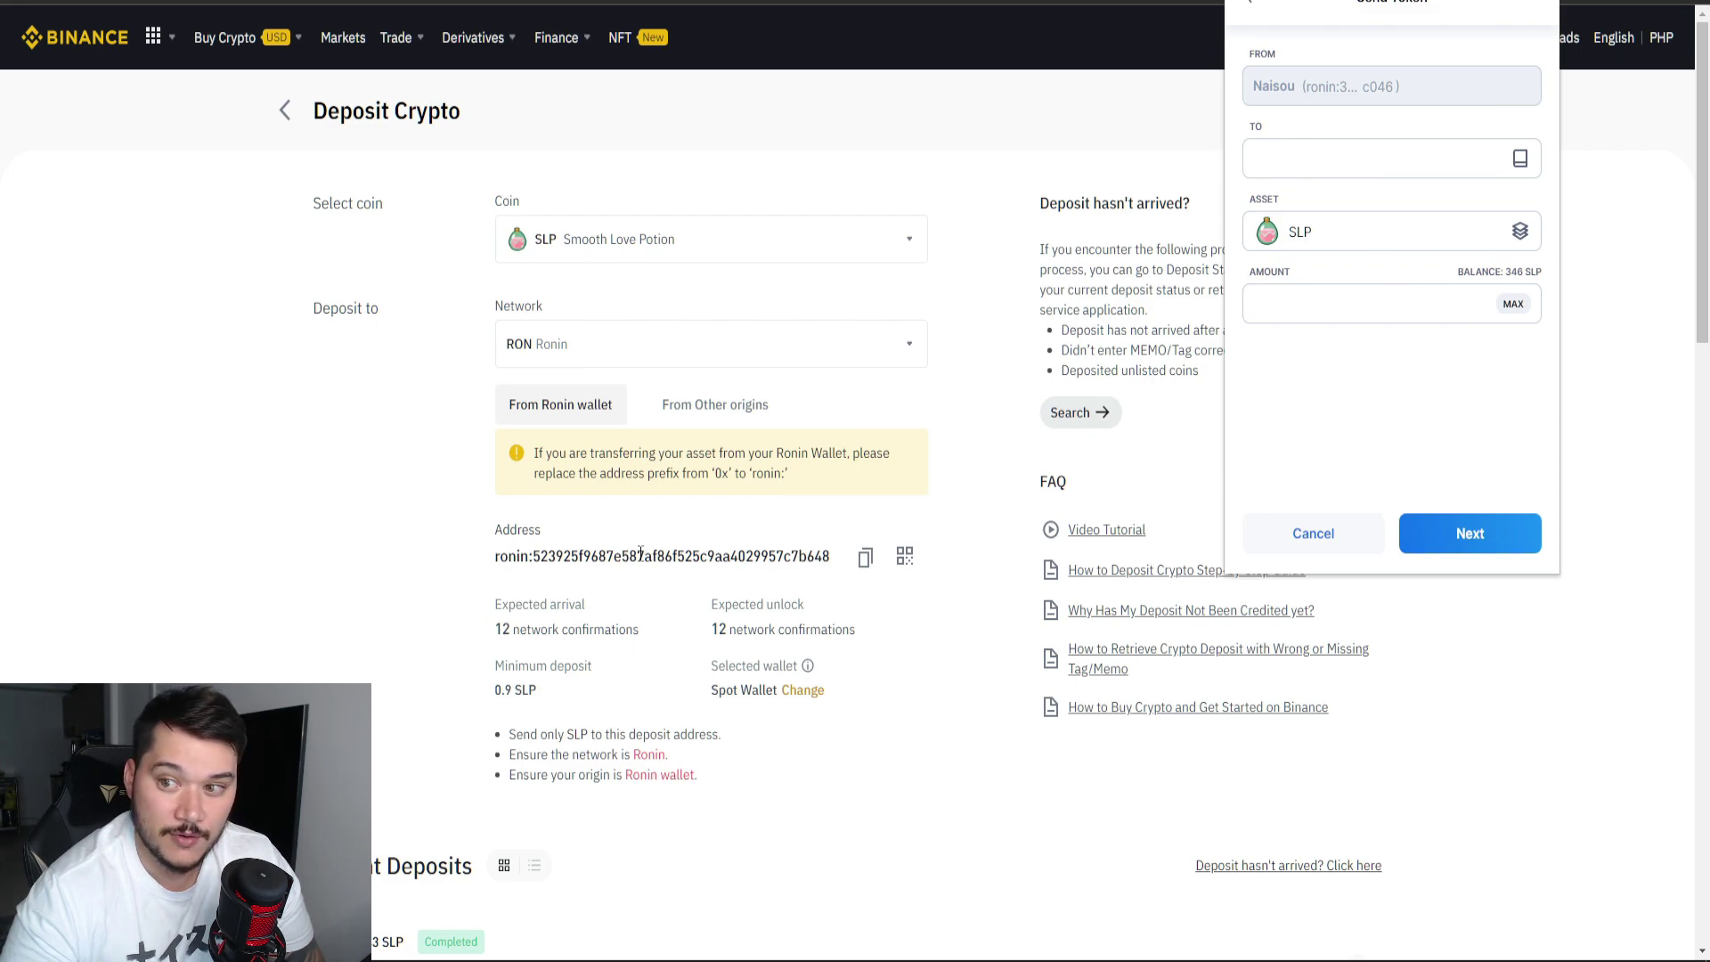
Paste the Binance deposit address as recipient and verify its ronin: prefix.
{"action": "left_click", "coordinate": [1370, 153]}
{"action": "right_click", "coordinate": [1350, 158]}
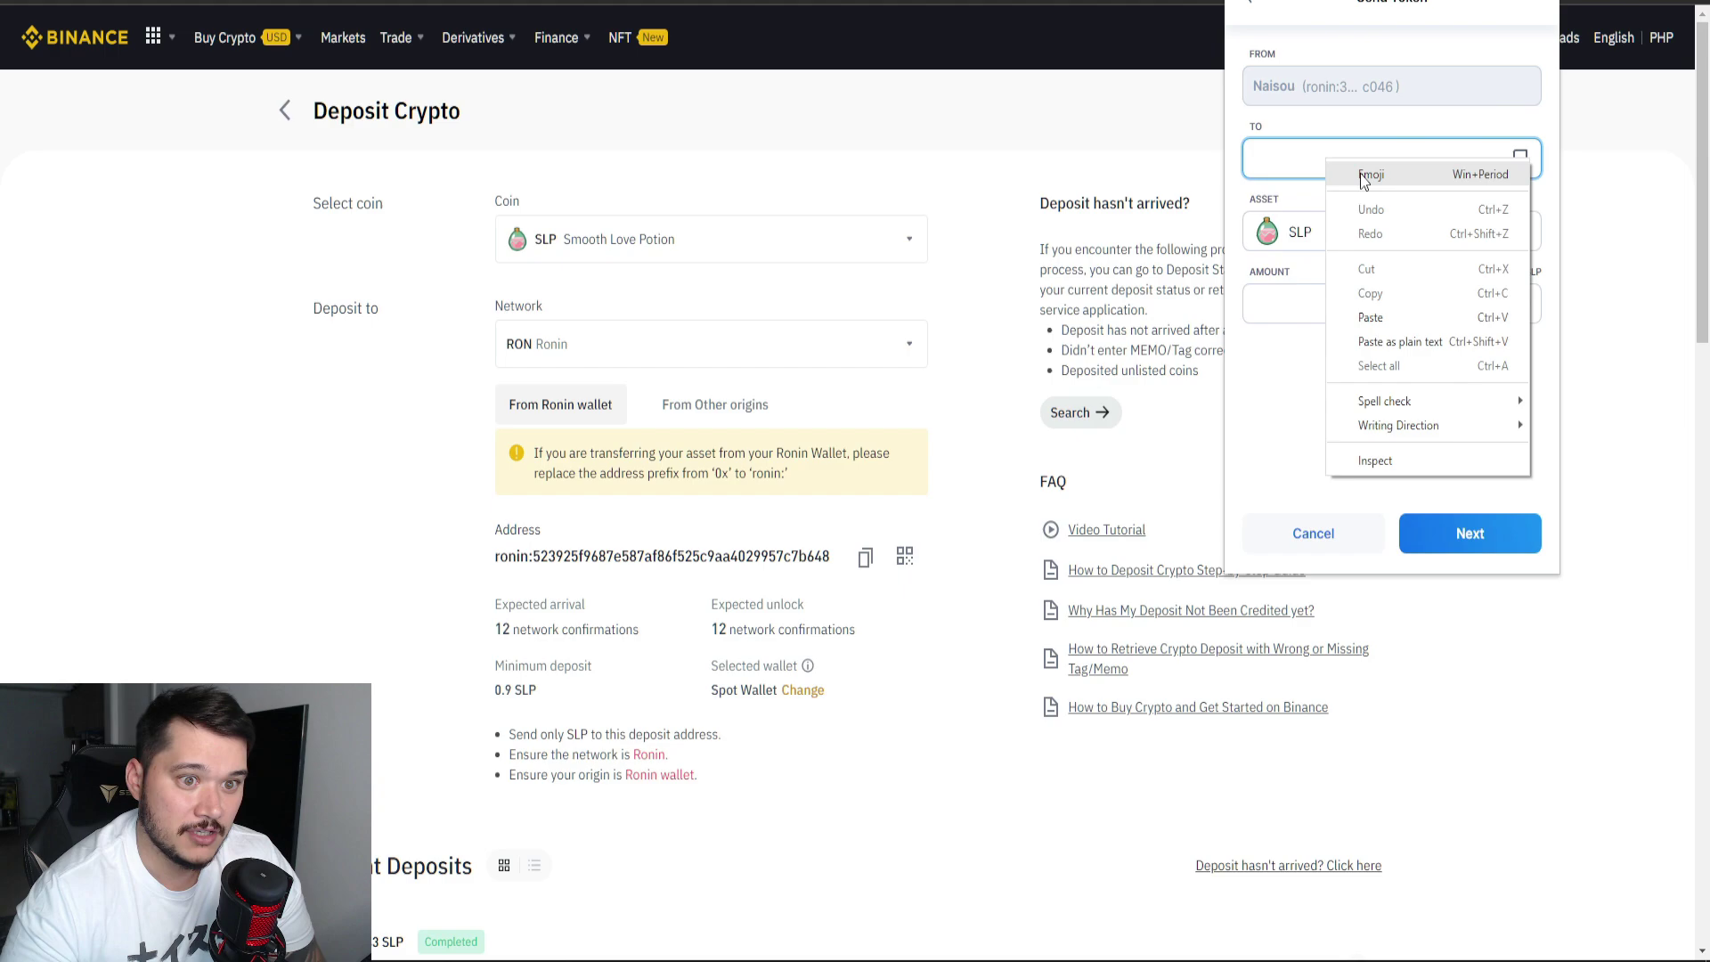
{"action": "left_click", "coordinate": [1386, 311]}
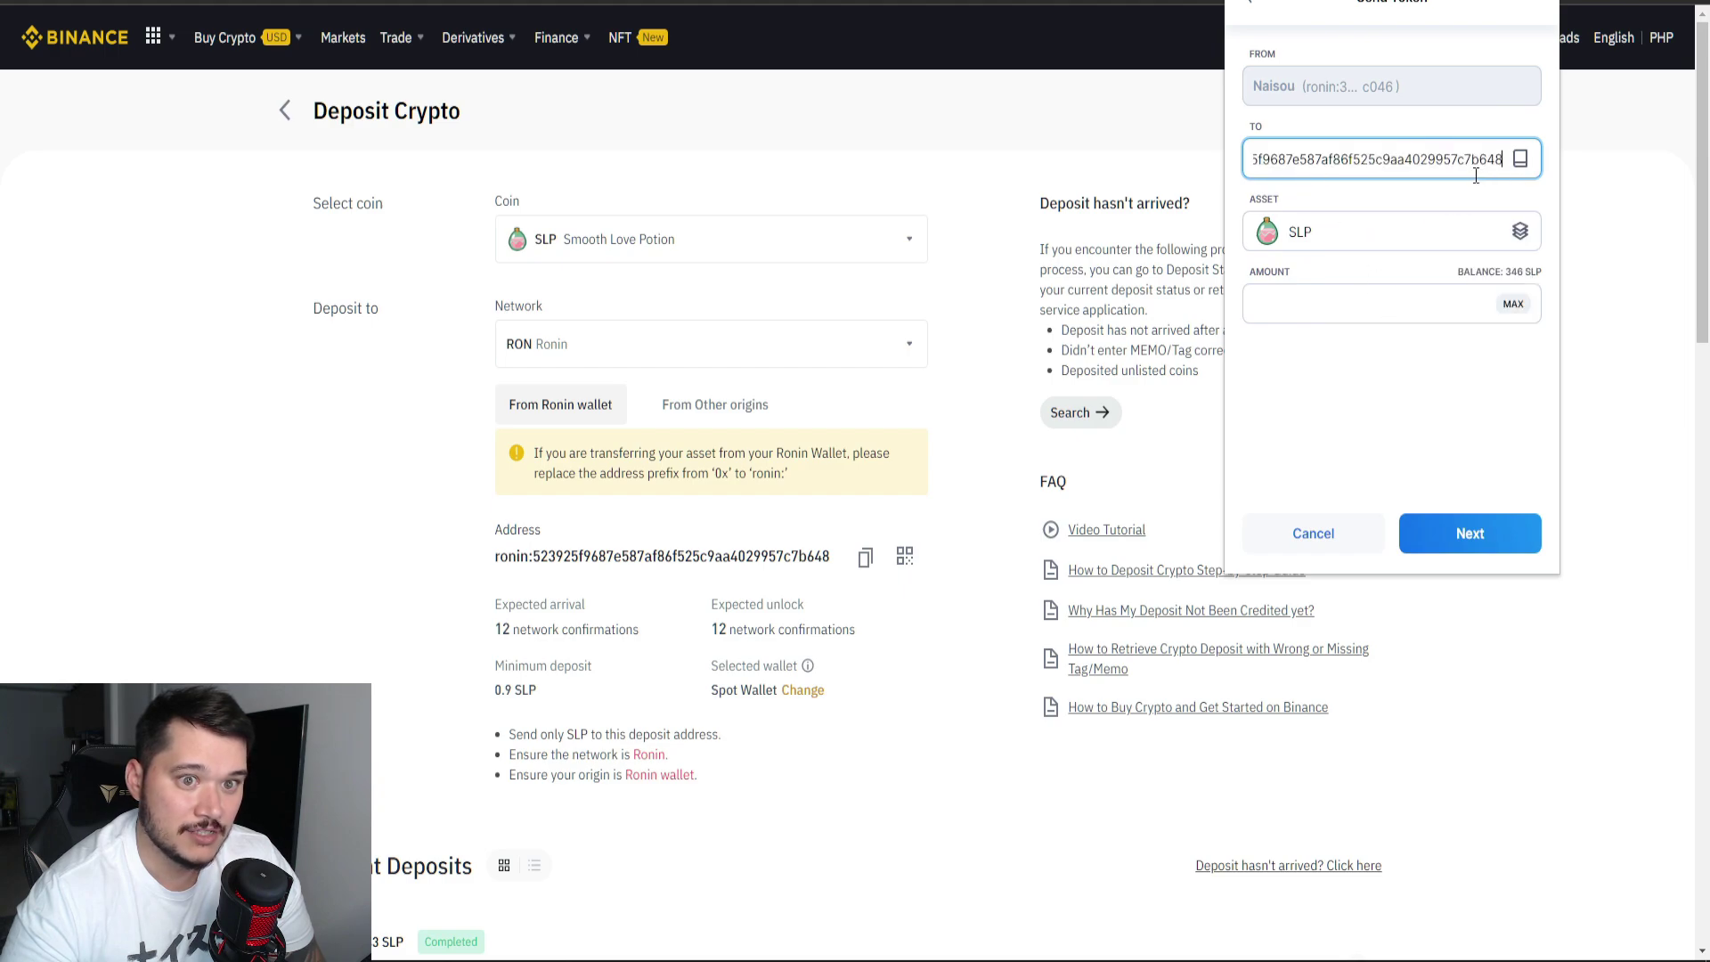
{"action": "left_click_drag", "start_coordinate": [1468, 161], "coordinate": [1510, 166]}
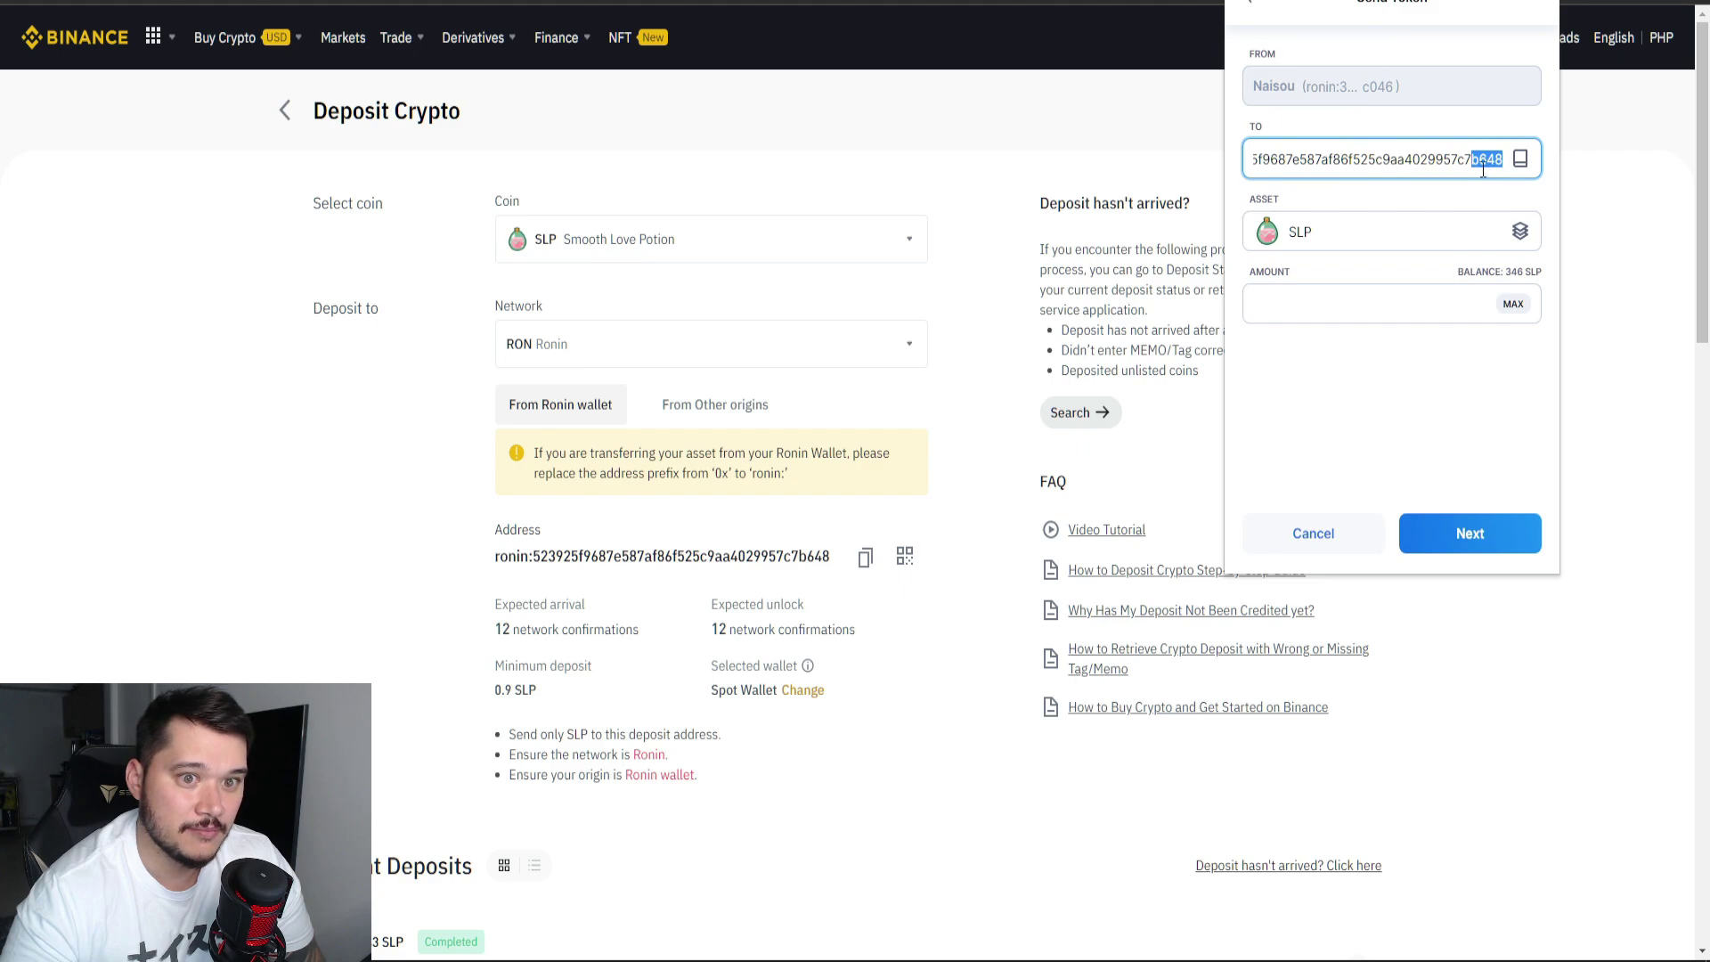
{"action": "left_click_drag", "start_coordinate": [1392, 161], "coordinate": [1287, 163]}
{"action": "left_click", "coordinate": [1323, 170]}
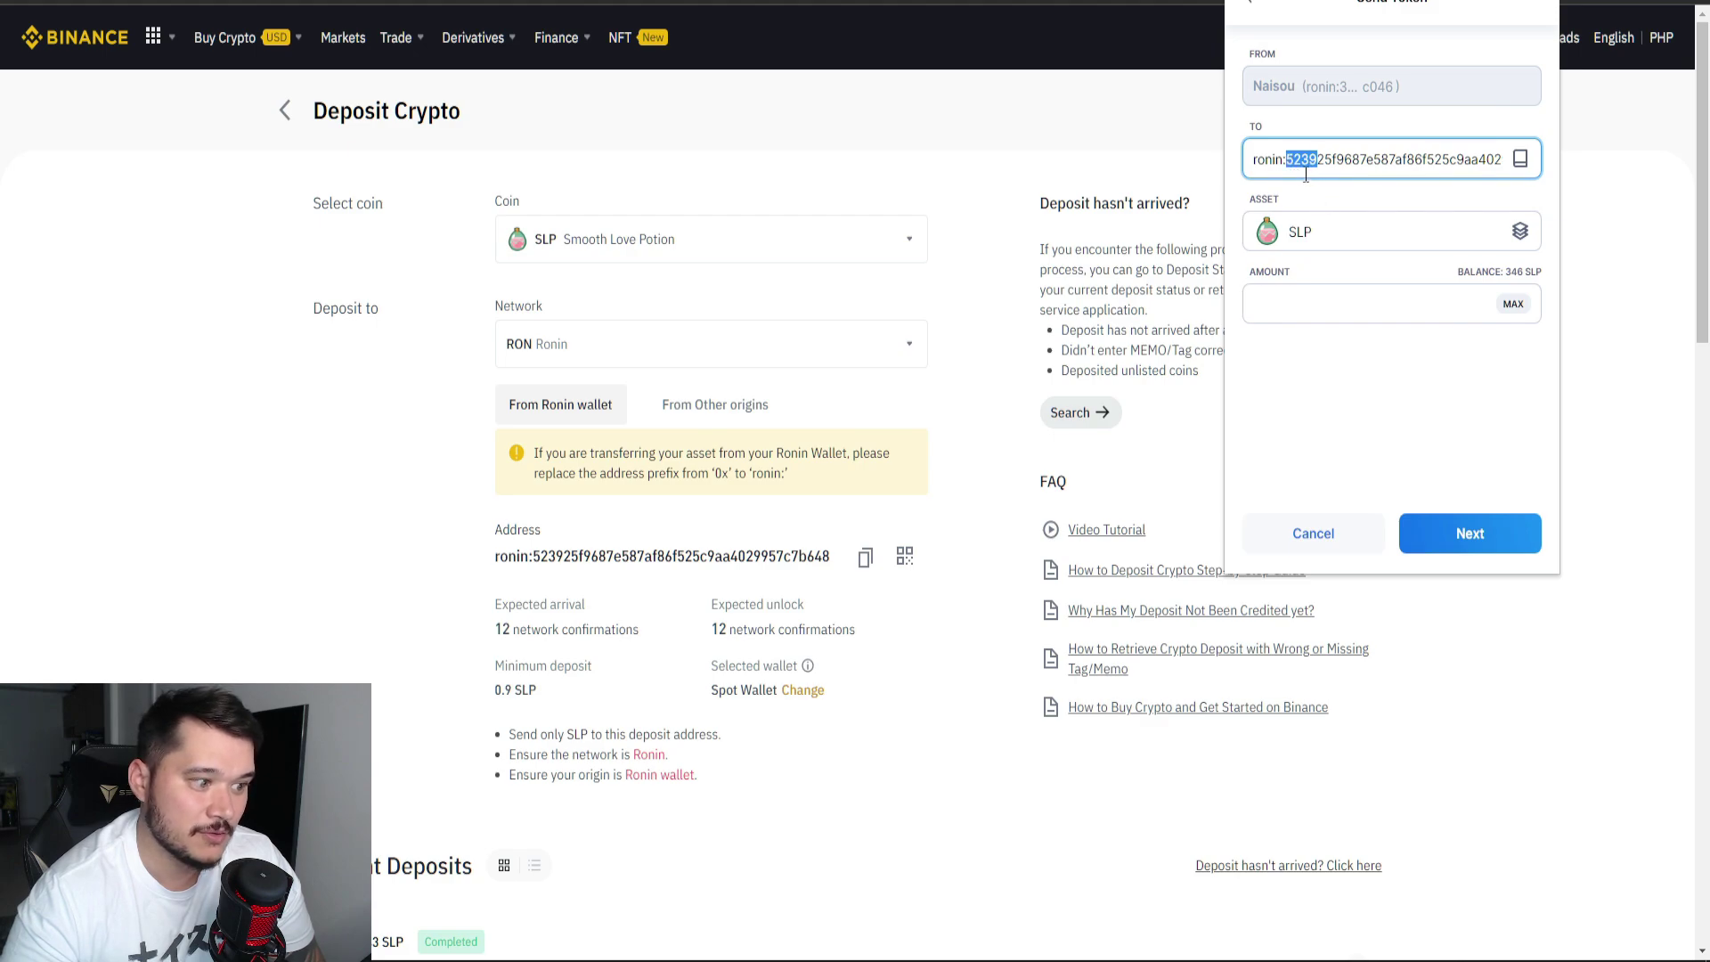
{"action": "left_click", "coordinate": [1350, 168]}
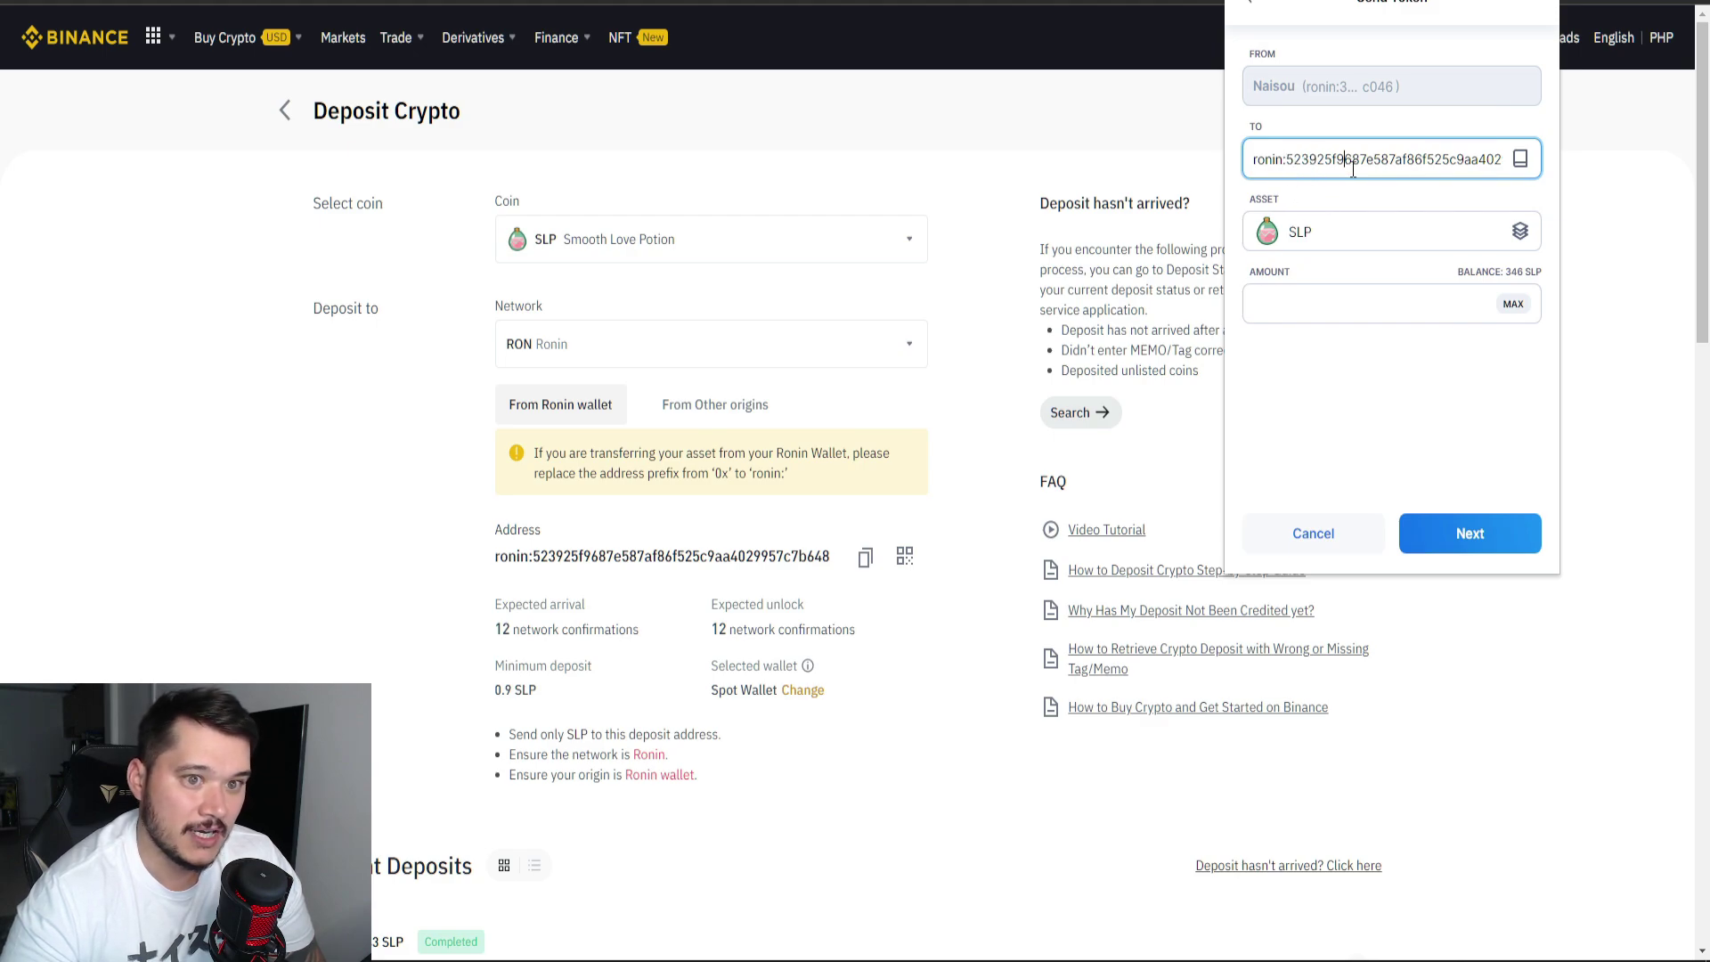
{"action": "triple_click", "coordinate": [1353, 167]}
Keep SLP as the asset and enter an amount of 100.
{"action": "left_click", "coordinate": [1334, 232]}
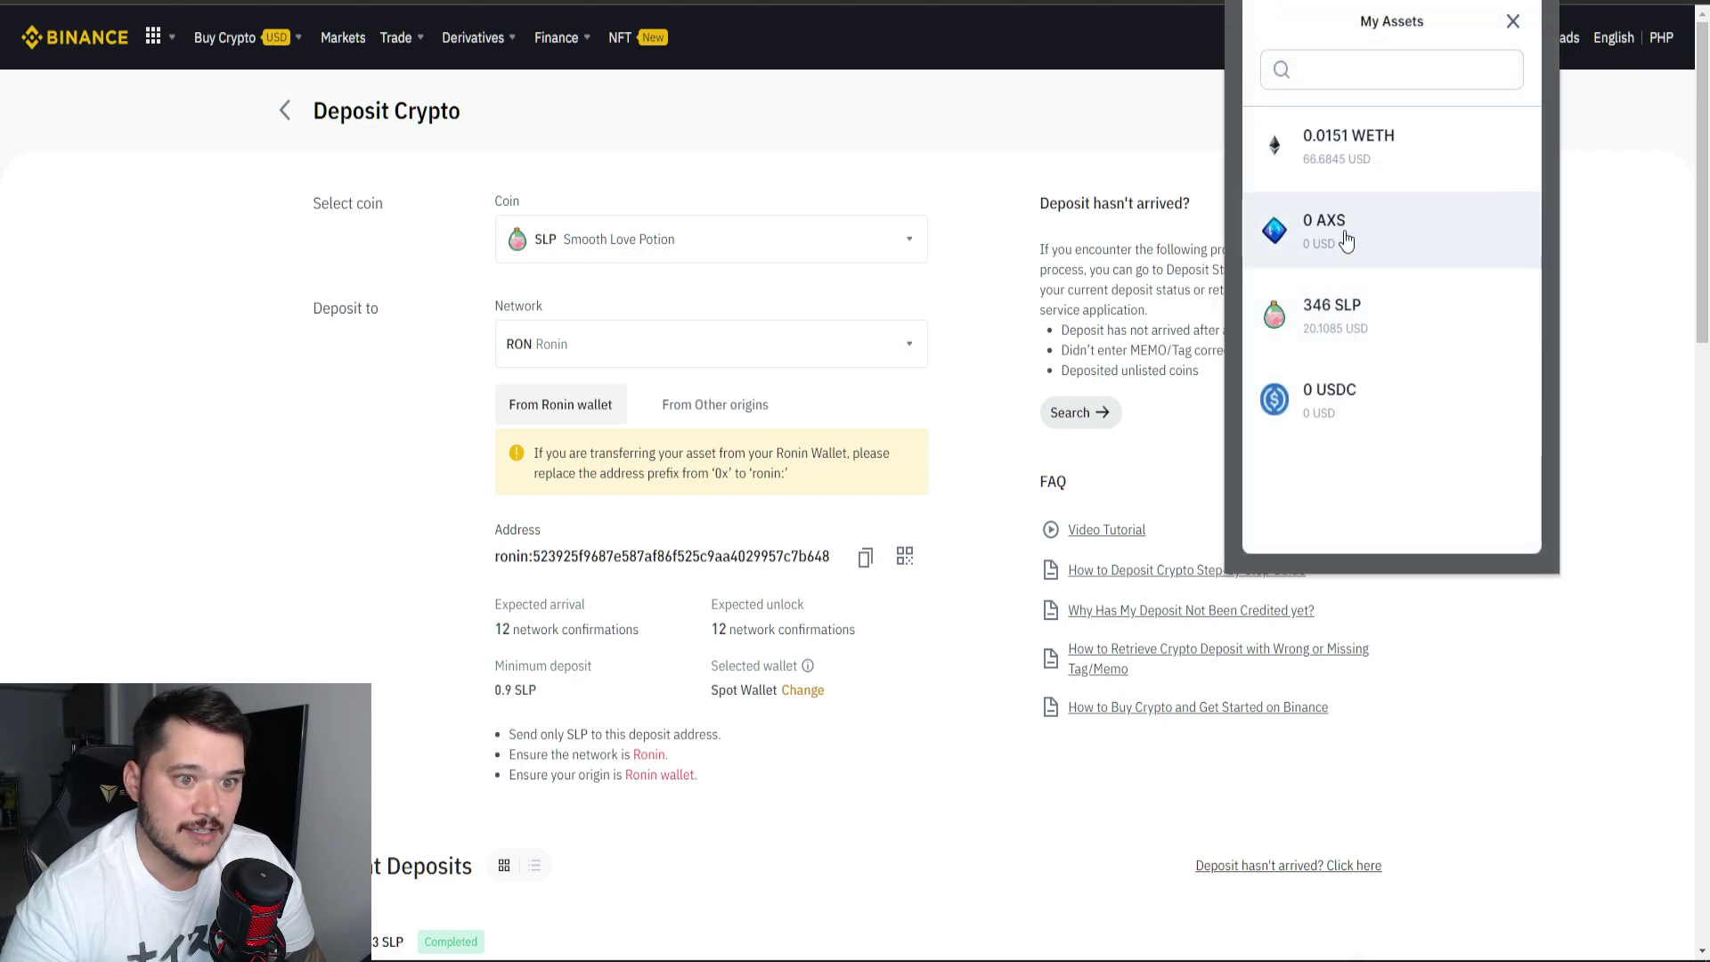
{"action": "left_click", "coordinate": [1336, 312]}
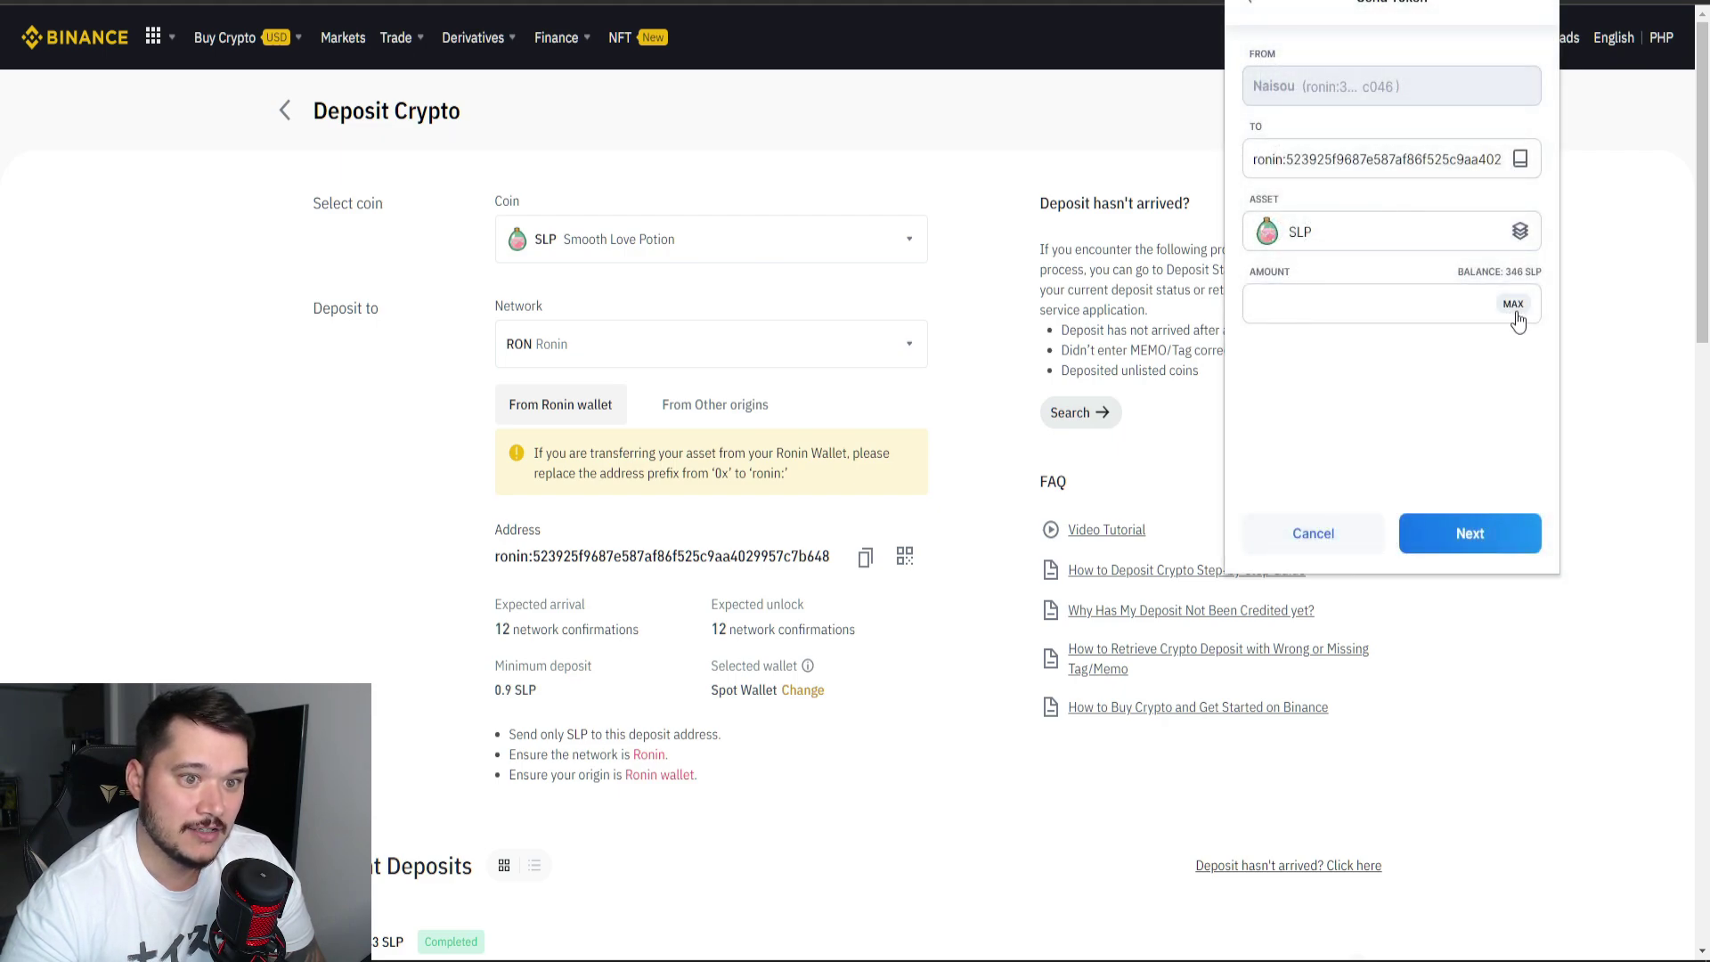
{"action": "left_click", "coordinate": [1415, 309]}
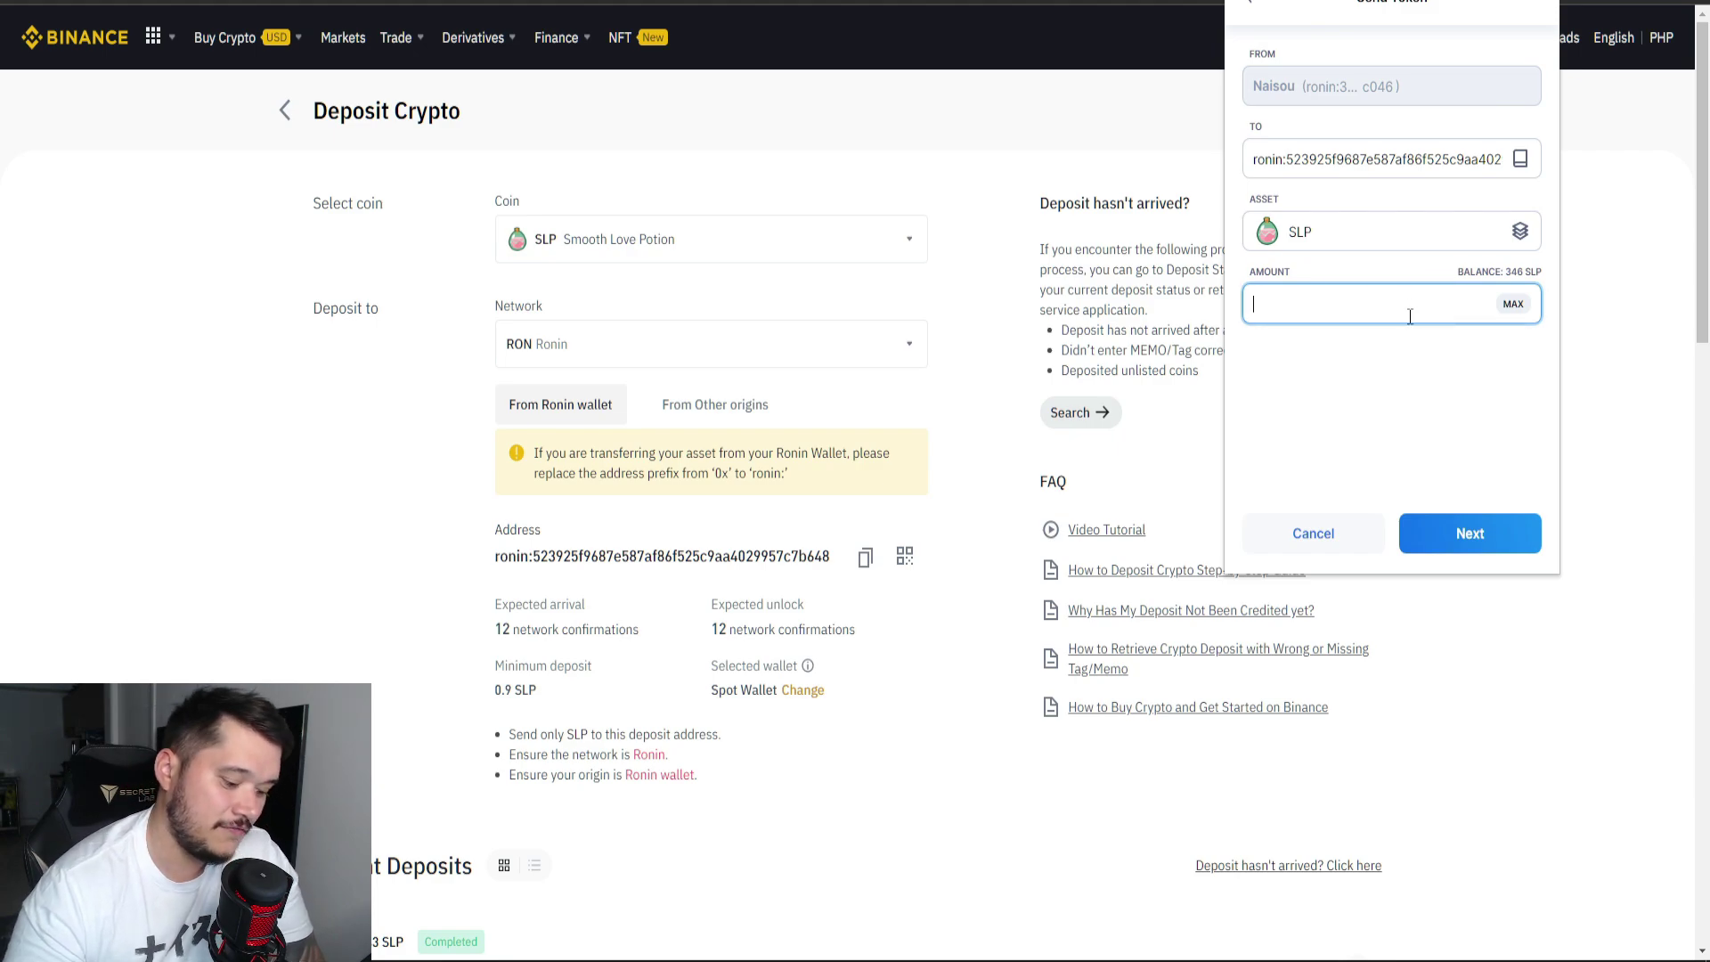
{"action": "type", "text": "100"}
{"action": "left_click", "coordinate": [1394, 375]}
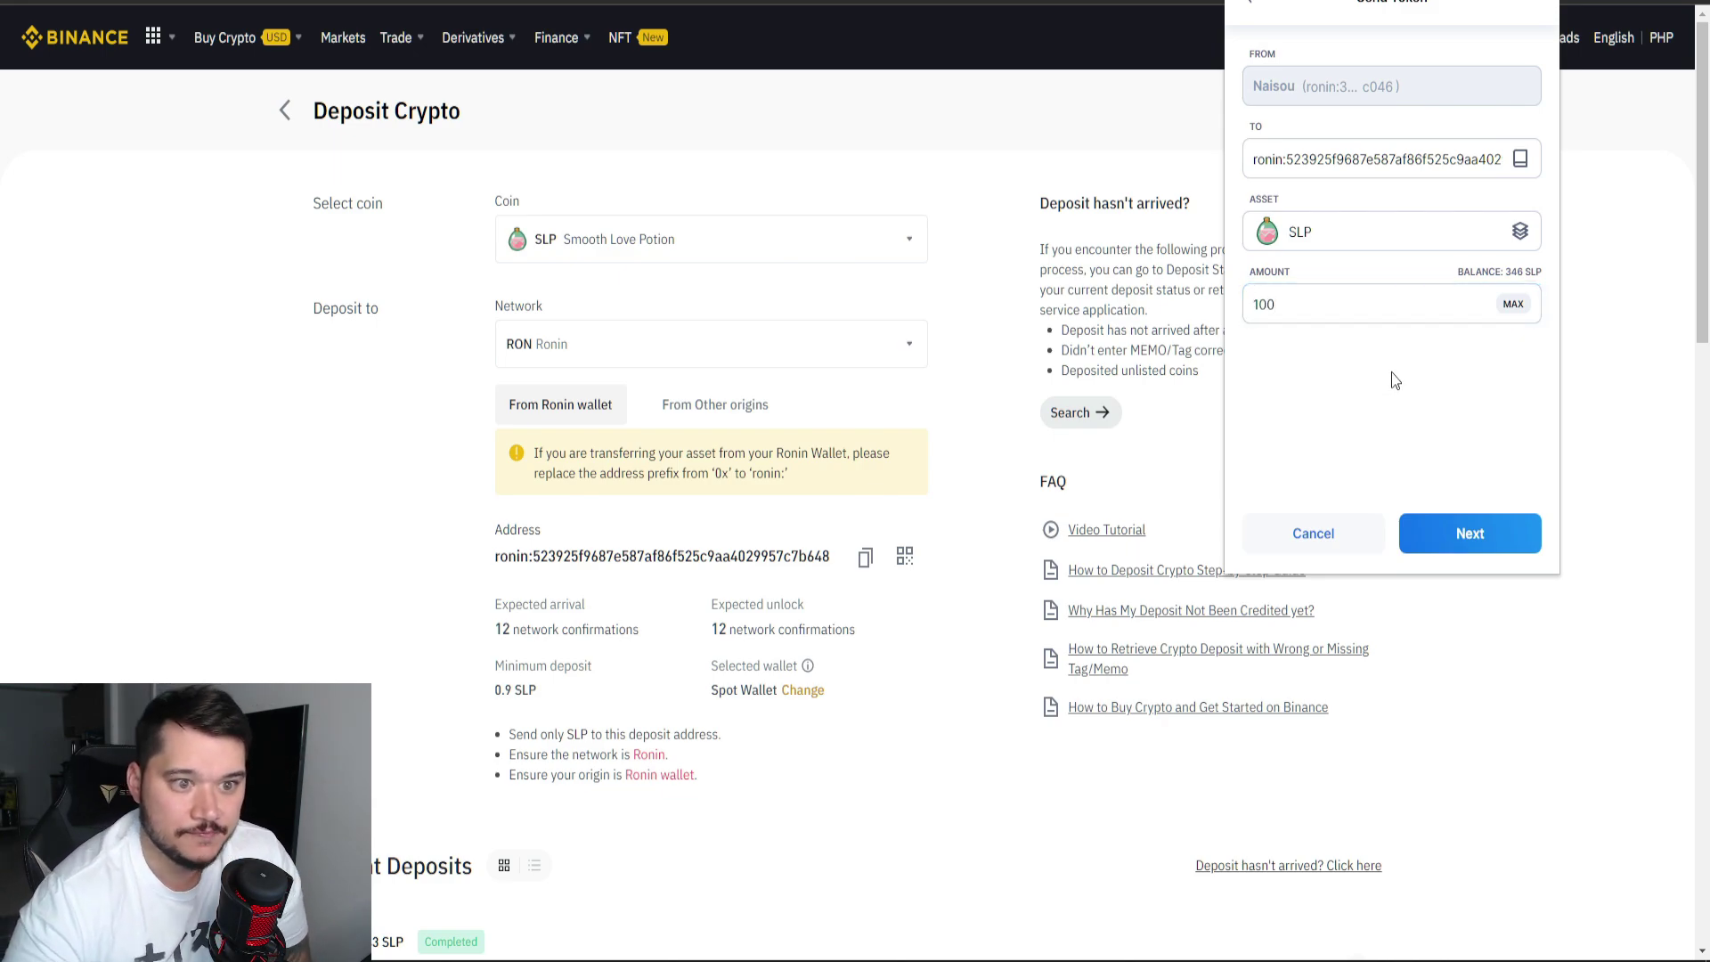
Confirm the 100 SLP transfer, verify 246 SLP remains under Assets, and close the wallet.
{"action": "left_click", "coordinate": [1452, 531]}
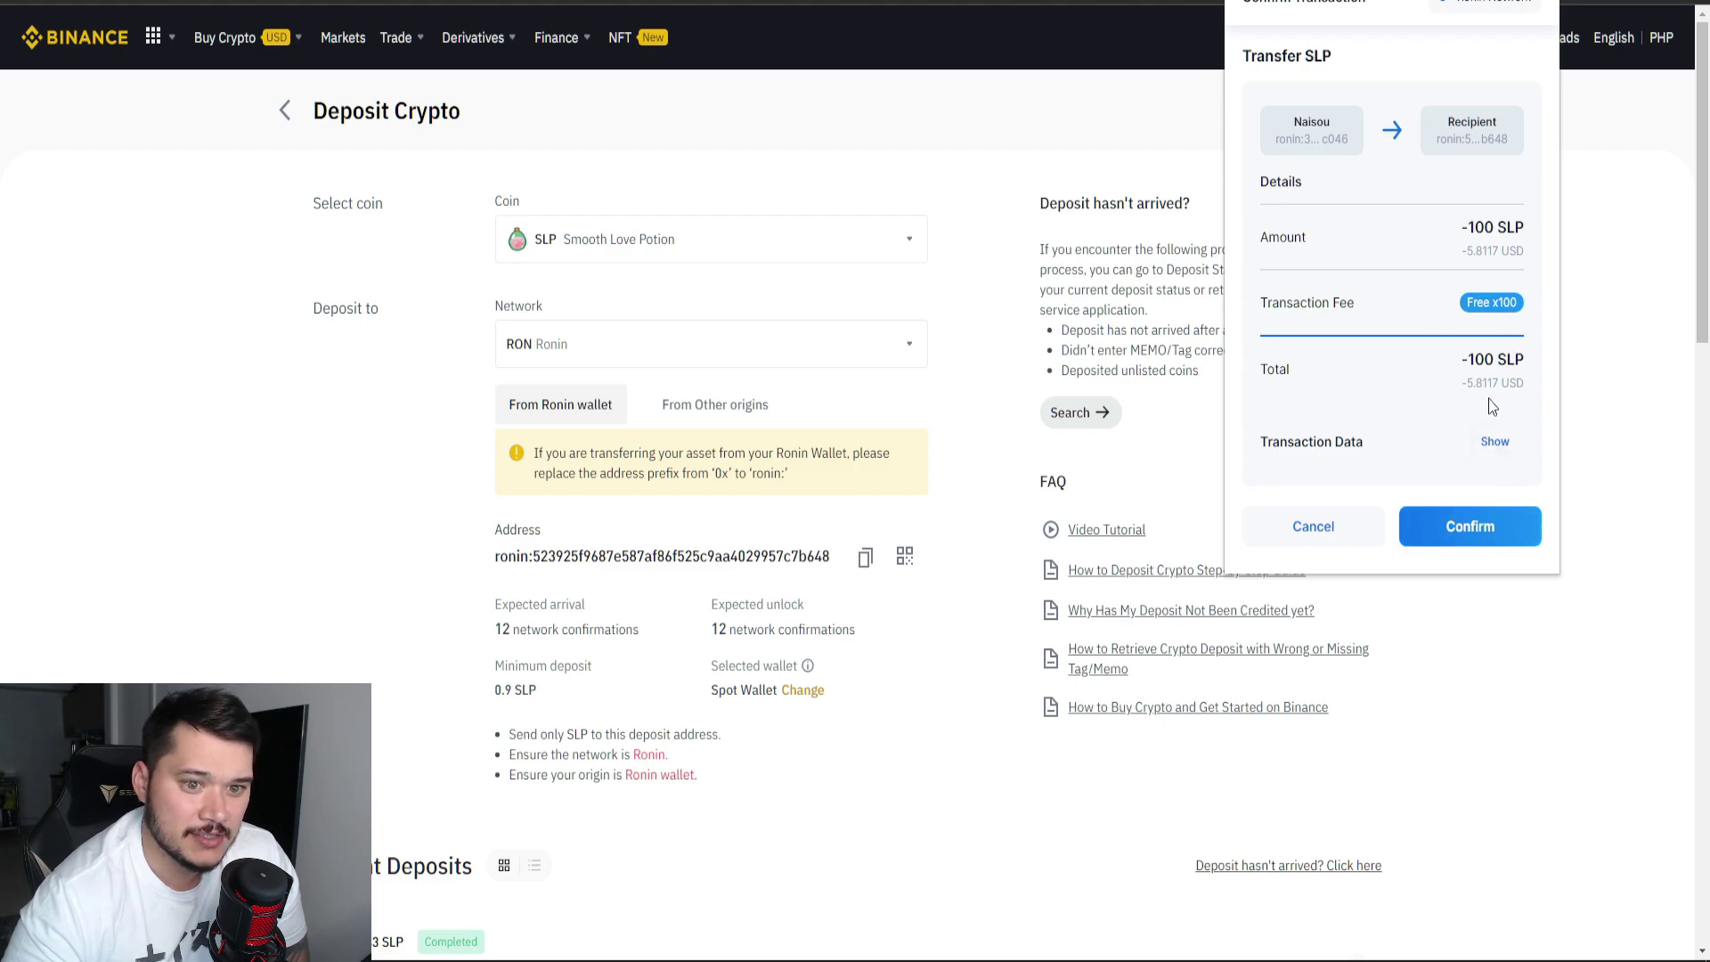
{"action": "left_click", "coordinate": [1470, 527]}
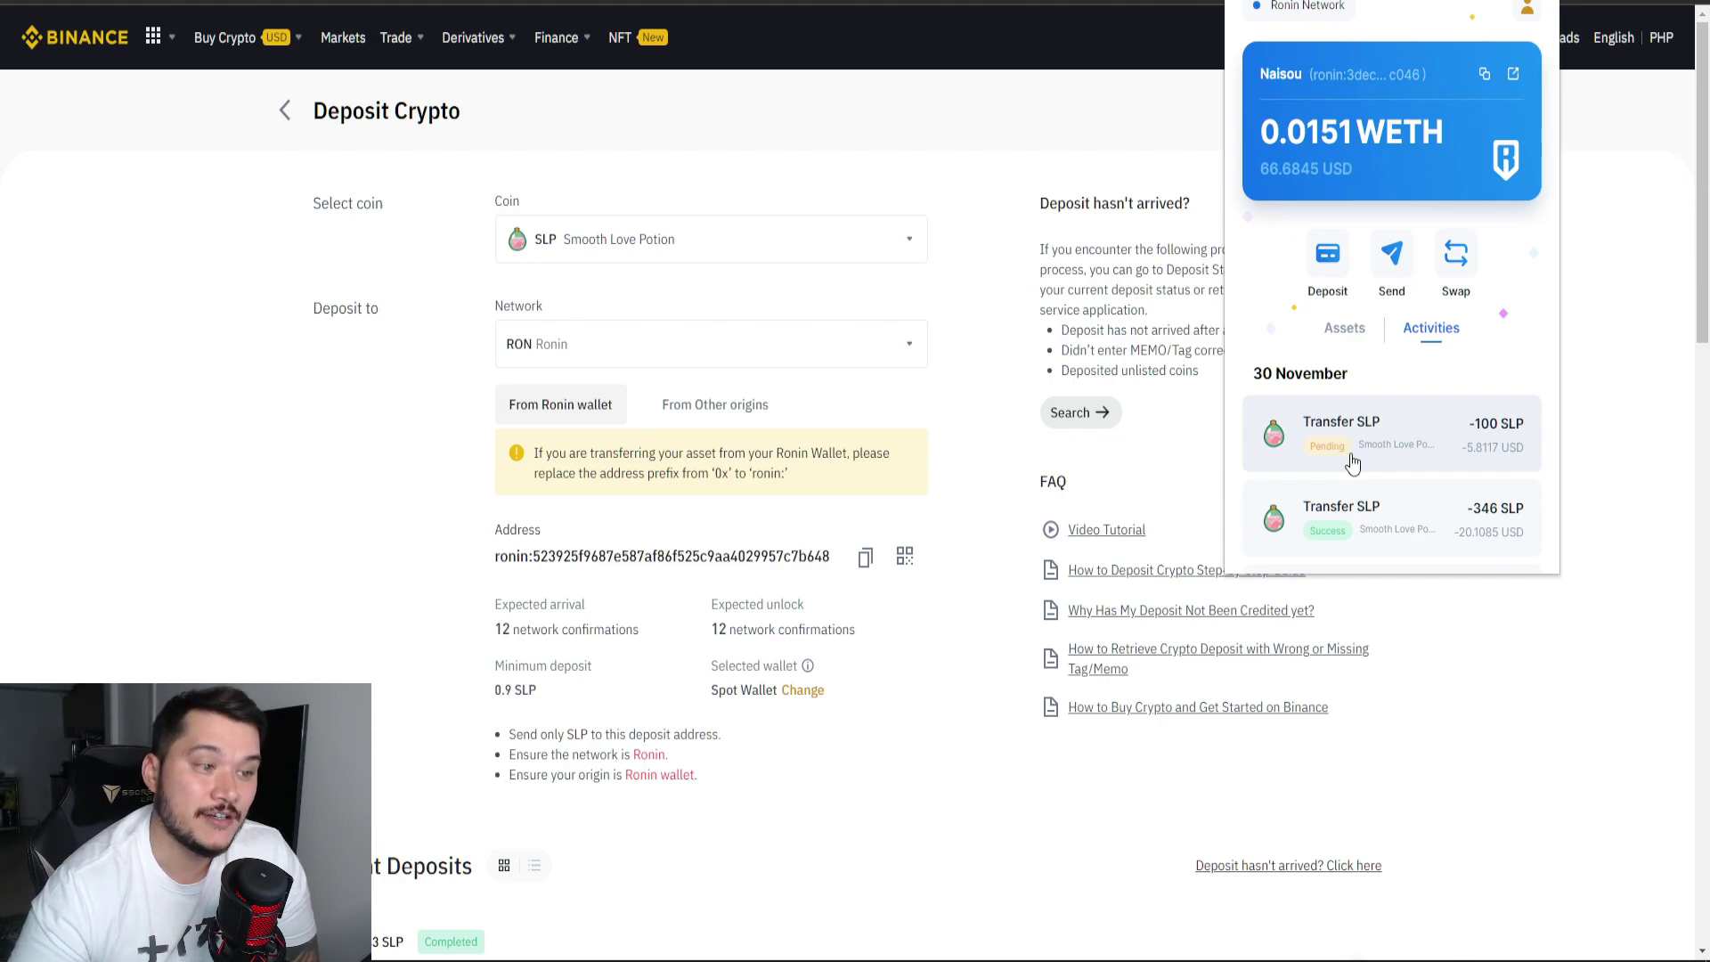
{"action": "left_click", "coordinate": [1344, 328]}
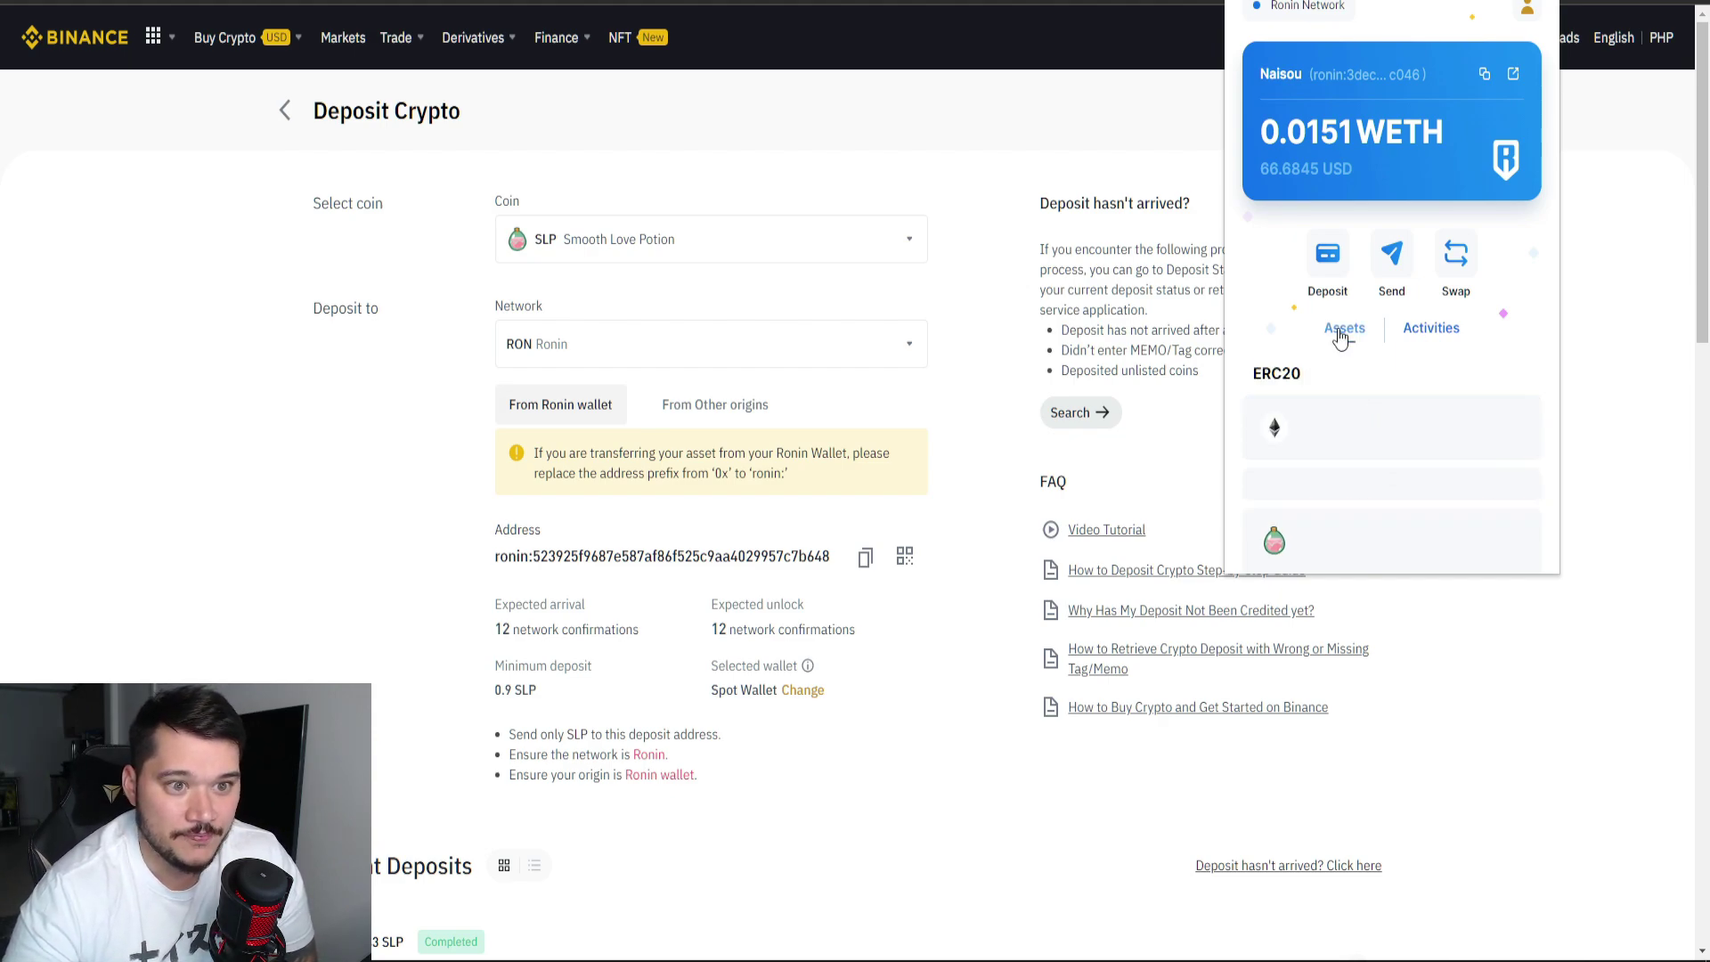
{"action": "scroll", "coordinate": [1357, 349], "scroll_direction": "down", "scroll_amount": 1}
{"action": "scroll", "coordinate": [1359, 349], "scroll_direction": "down", "scroll_amount": 1}
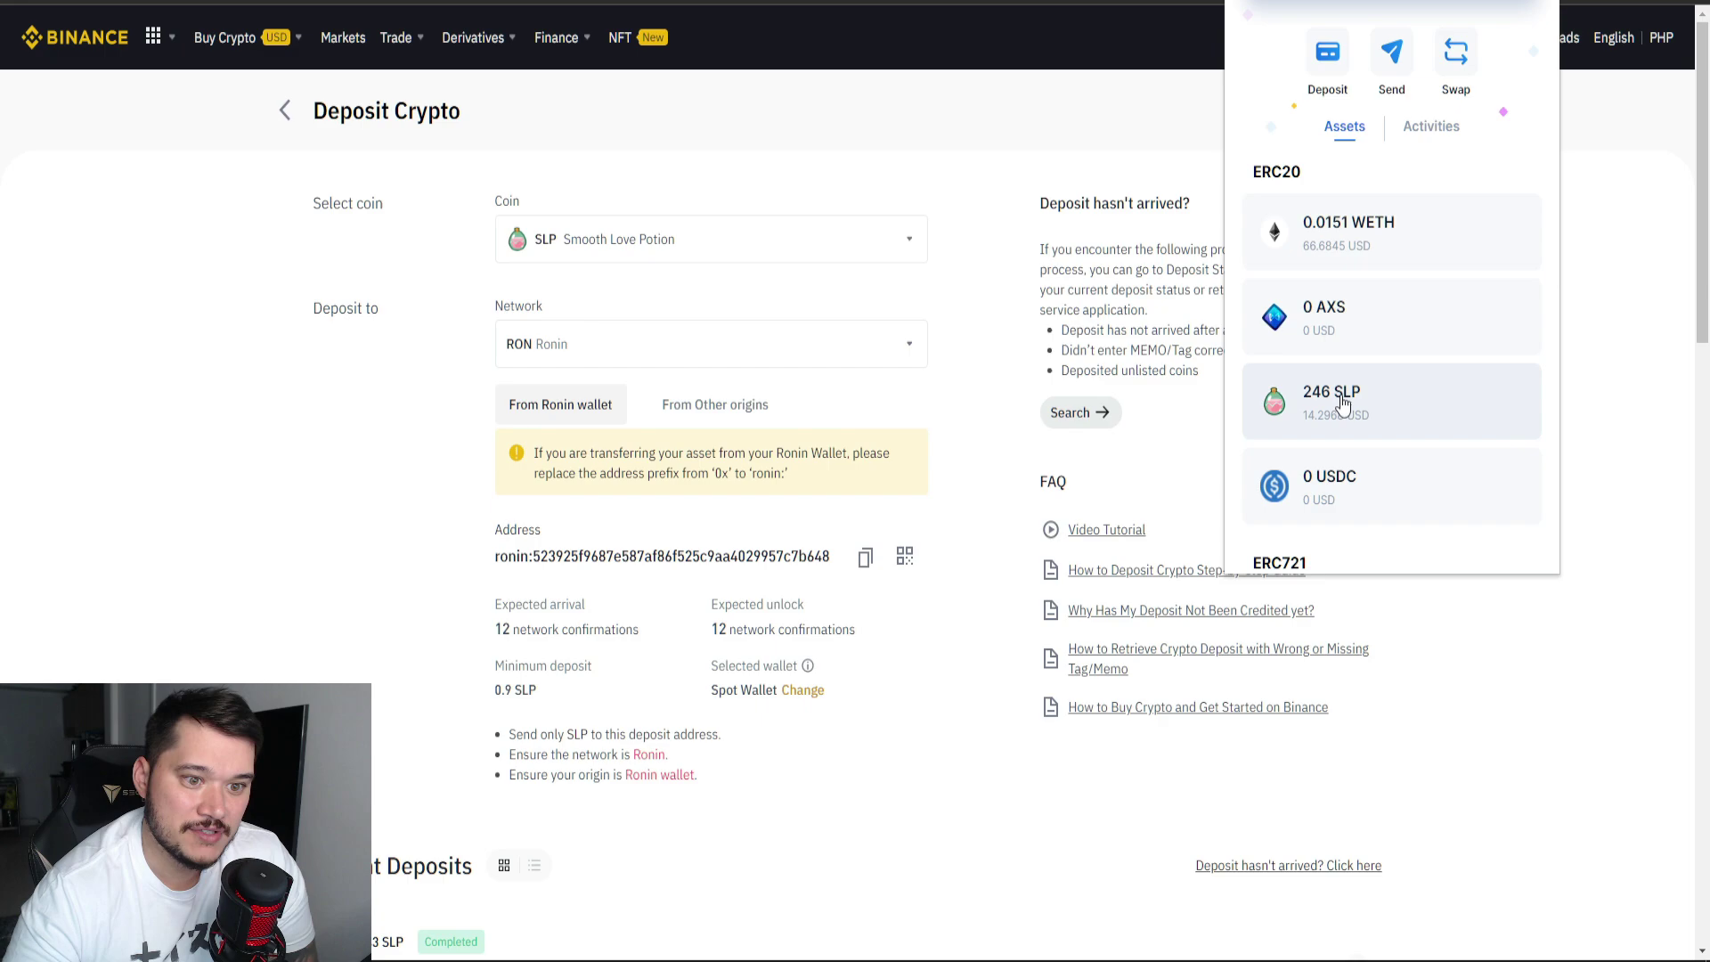
{"action": "scroll", "coordinate": [1330, 305], "scroll_direction": "down", "scroll_amount": 1}
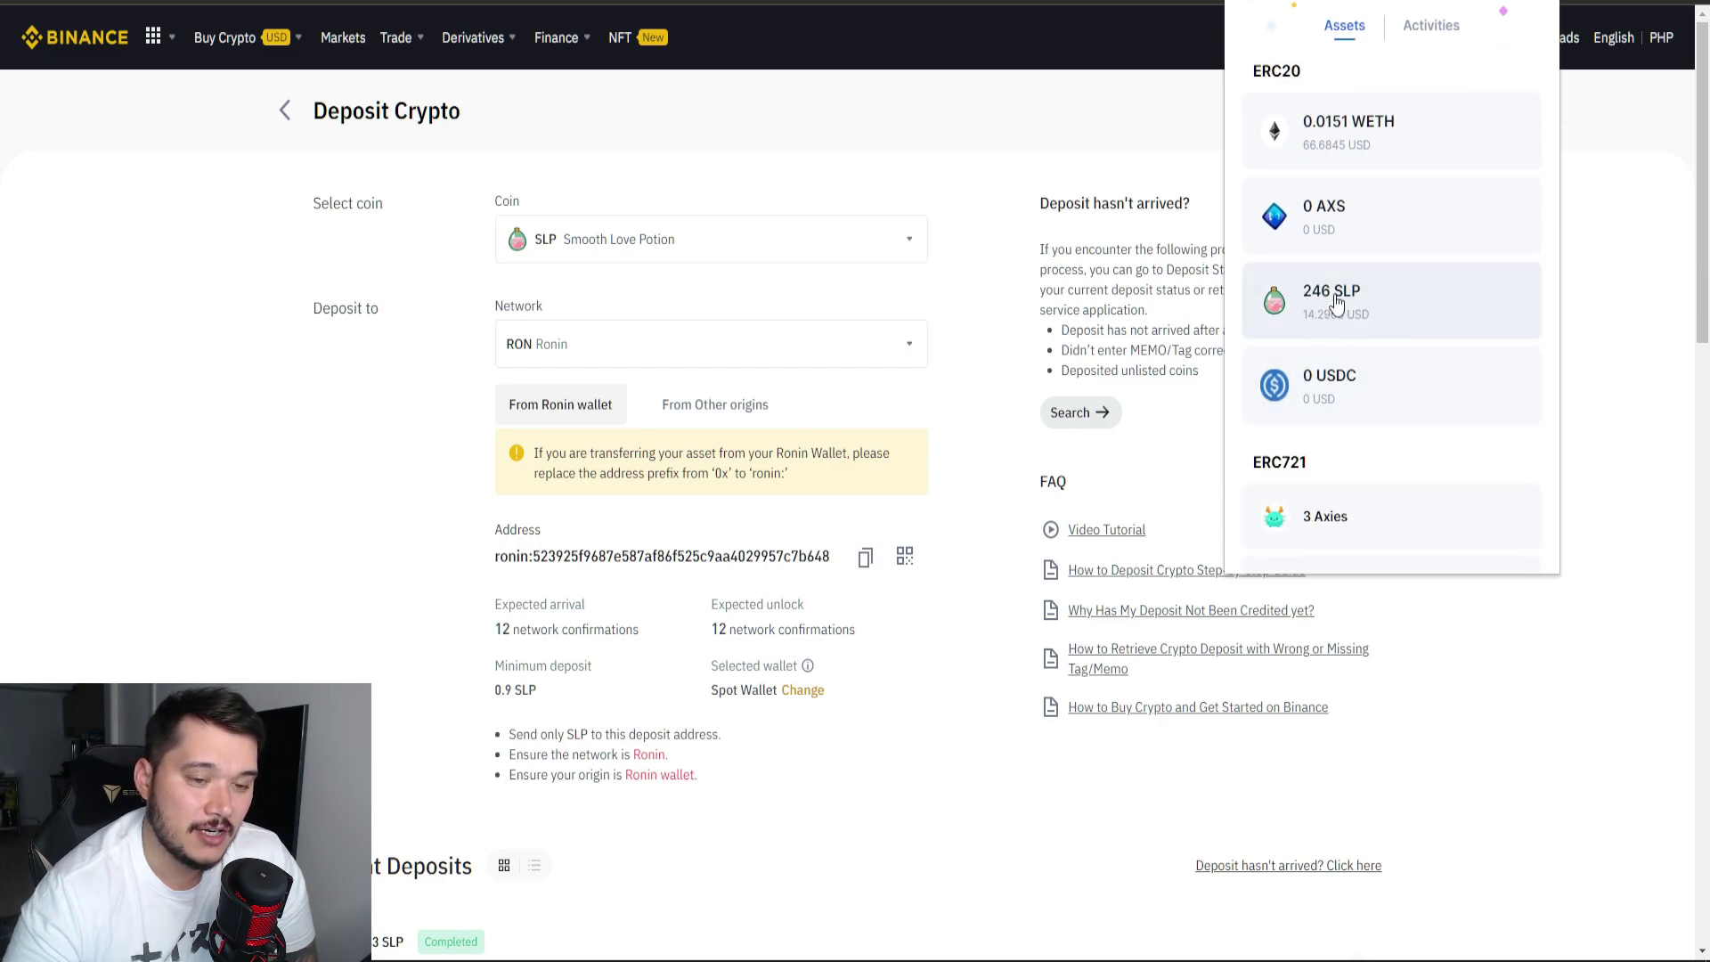
{"action": "left_click", "coordinate": [1608, 324]}
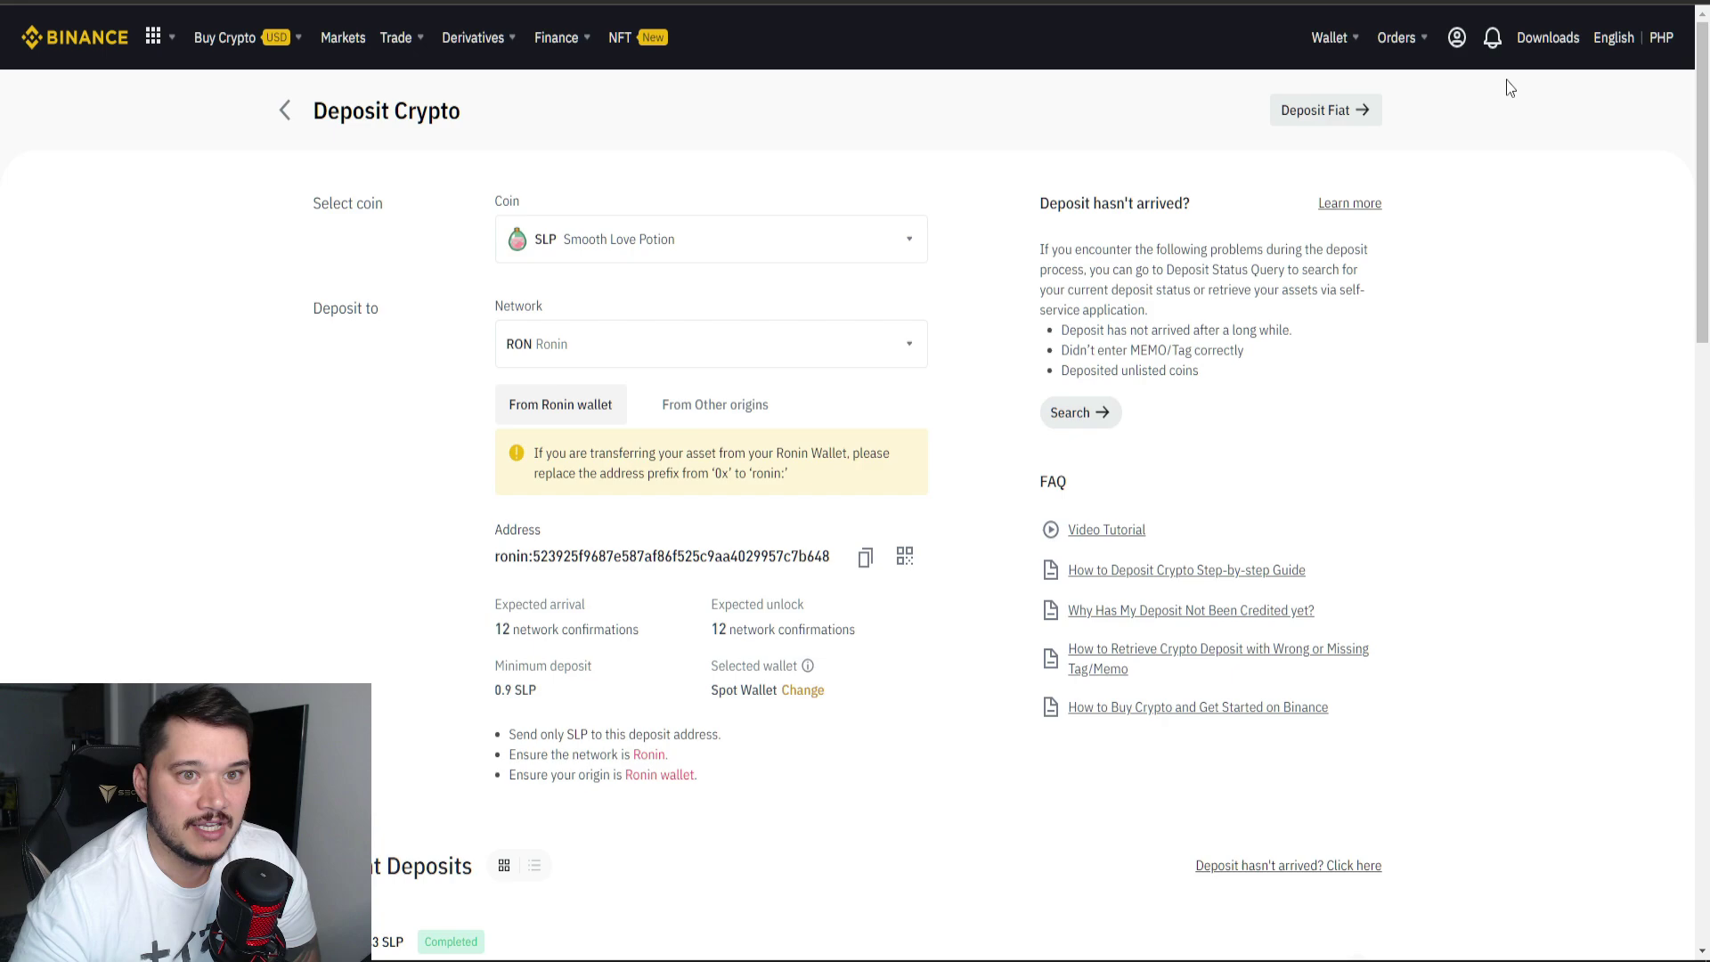
Bring up Binance's Wallet menu to reach the Fiat and Spot page.
{"action": "mouse_move", "coordinate": [1492, 40]}
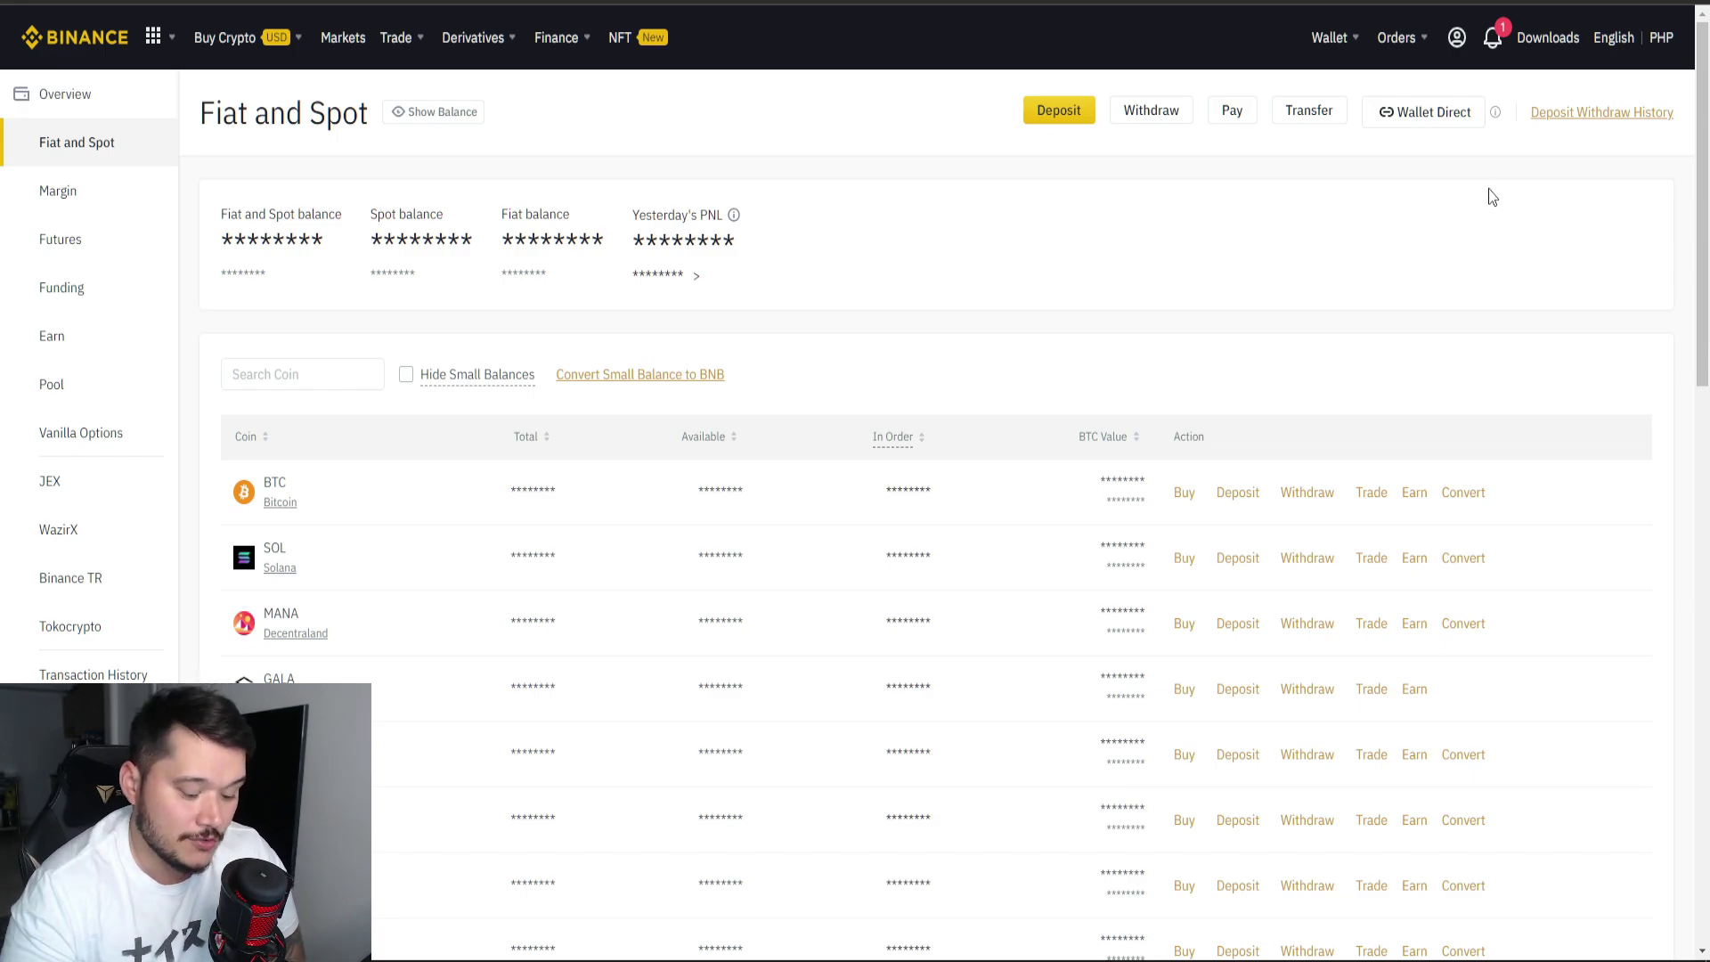
{"action": "mouse_move", "coordinate": [1498, 71]}
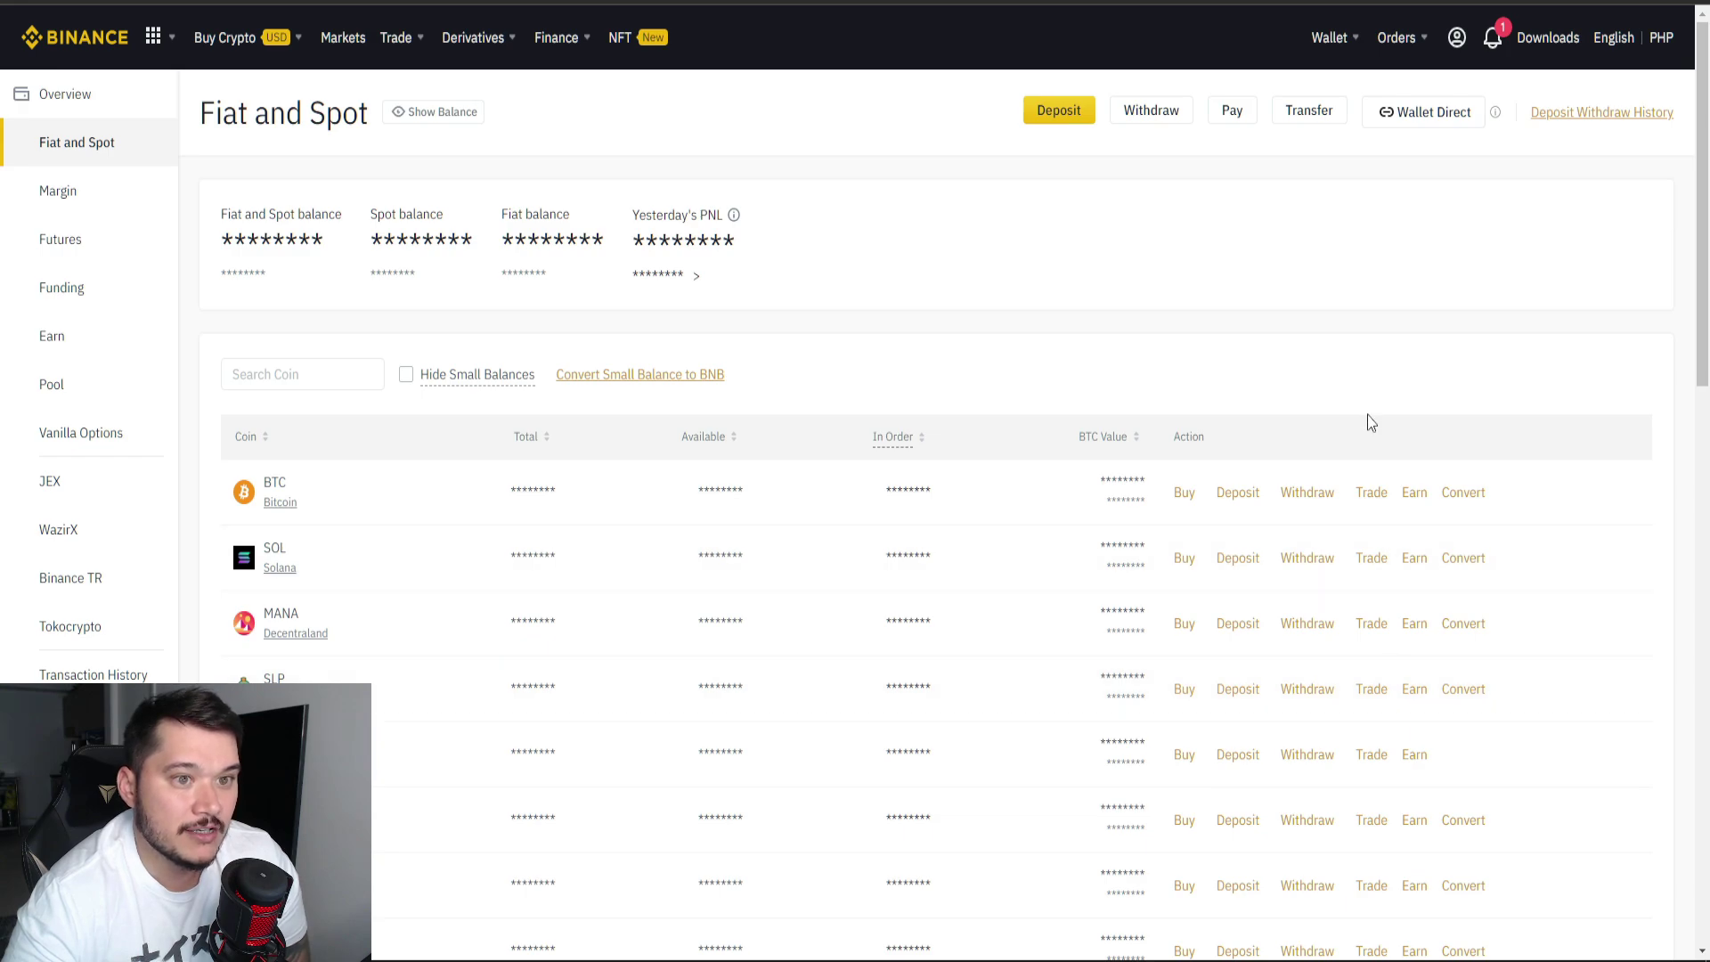
Transfer the MAX SLP amount (100.081) from Fiat and Spot to Funding.
{"action": "left_click", "coordinate": [1307, 116]}
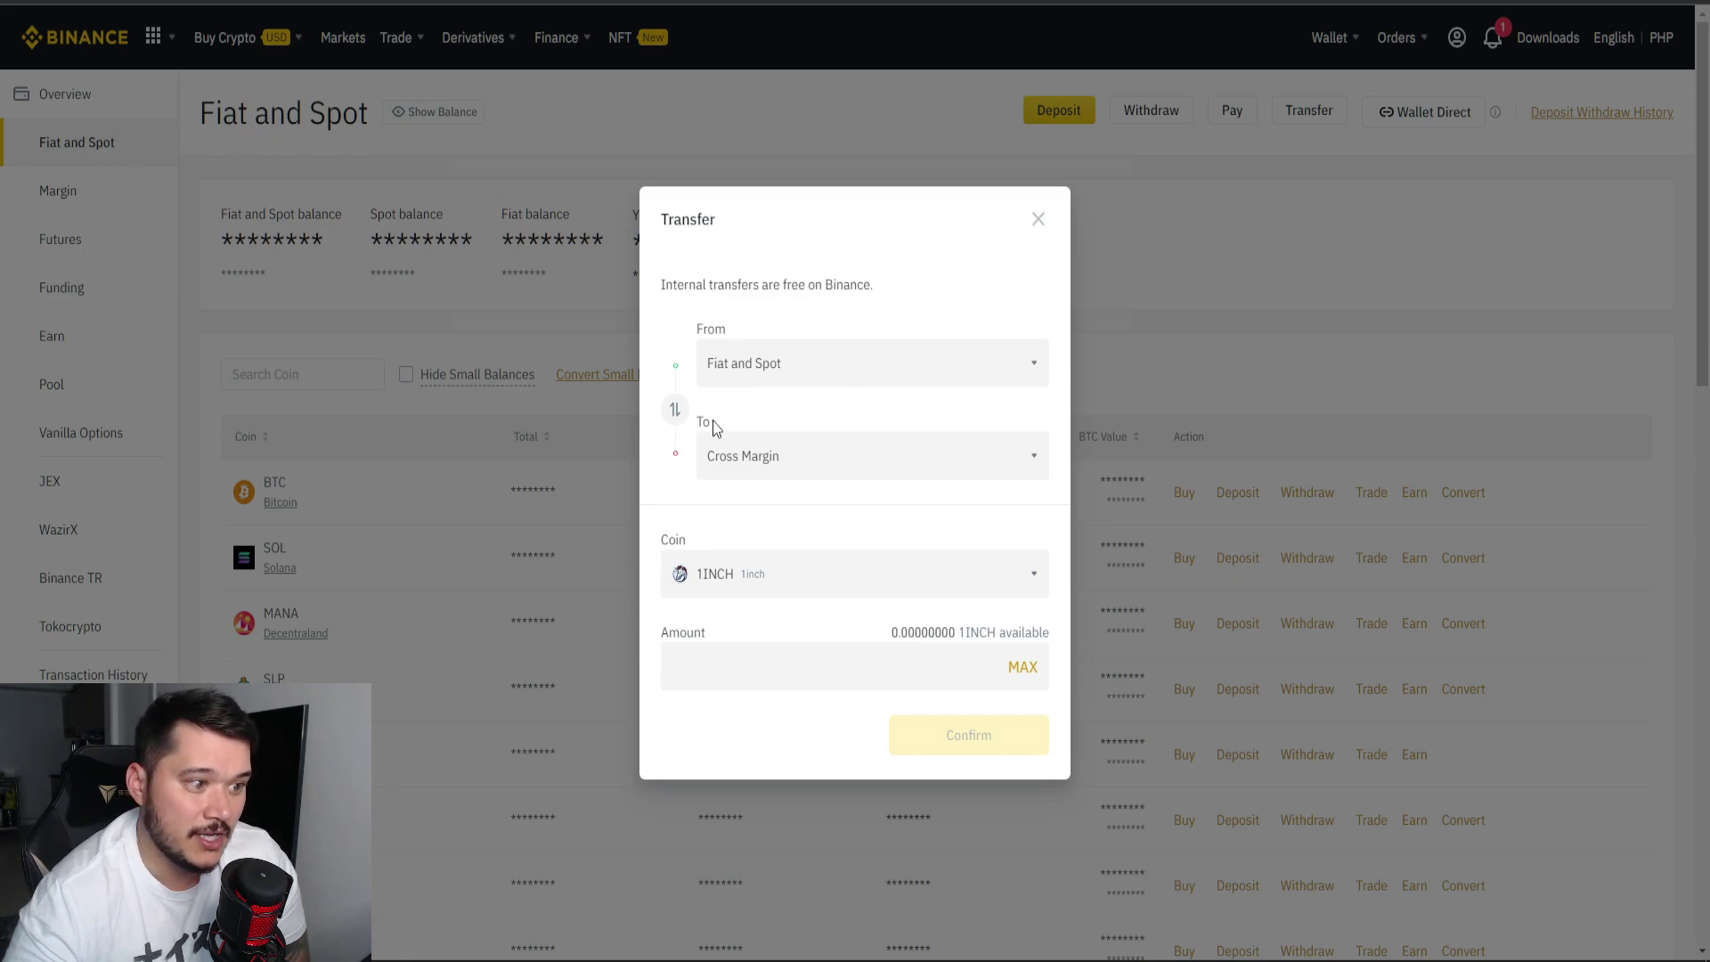
{"action": "left_click", "coordinate": [749, 466]}
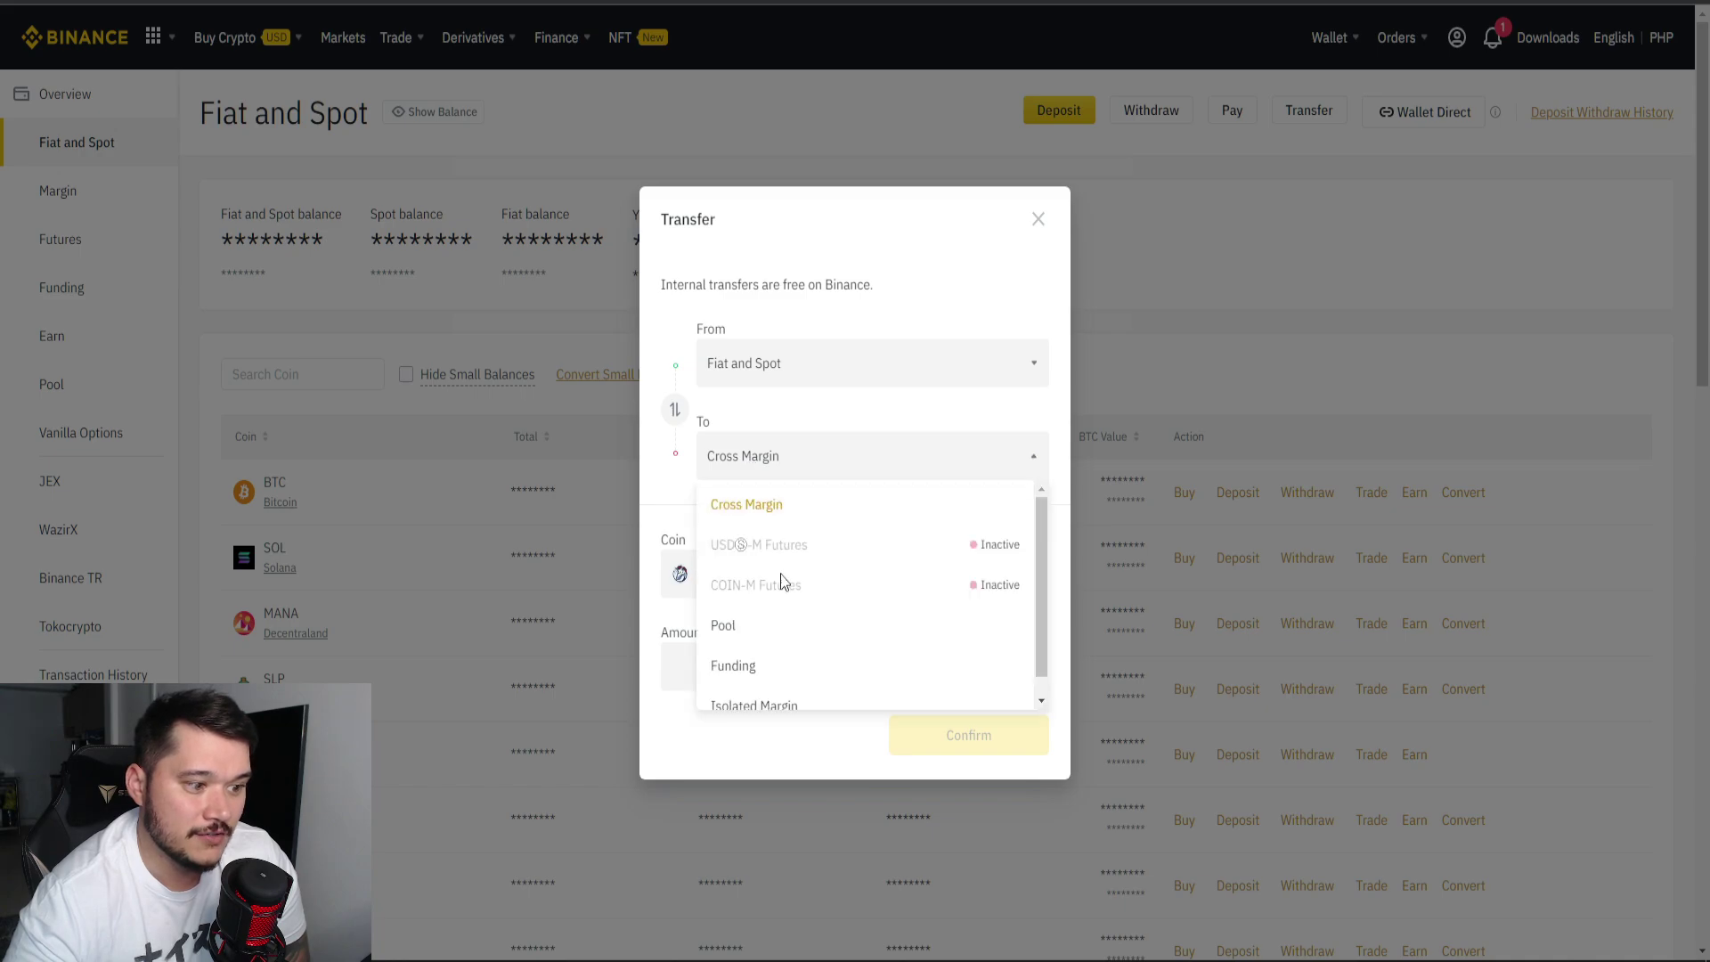
{"action": "left_click", "coordinate": [746, 670]}
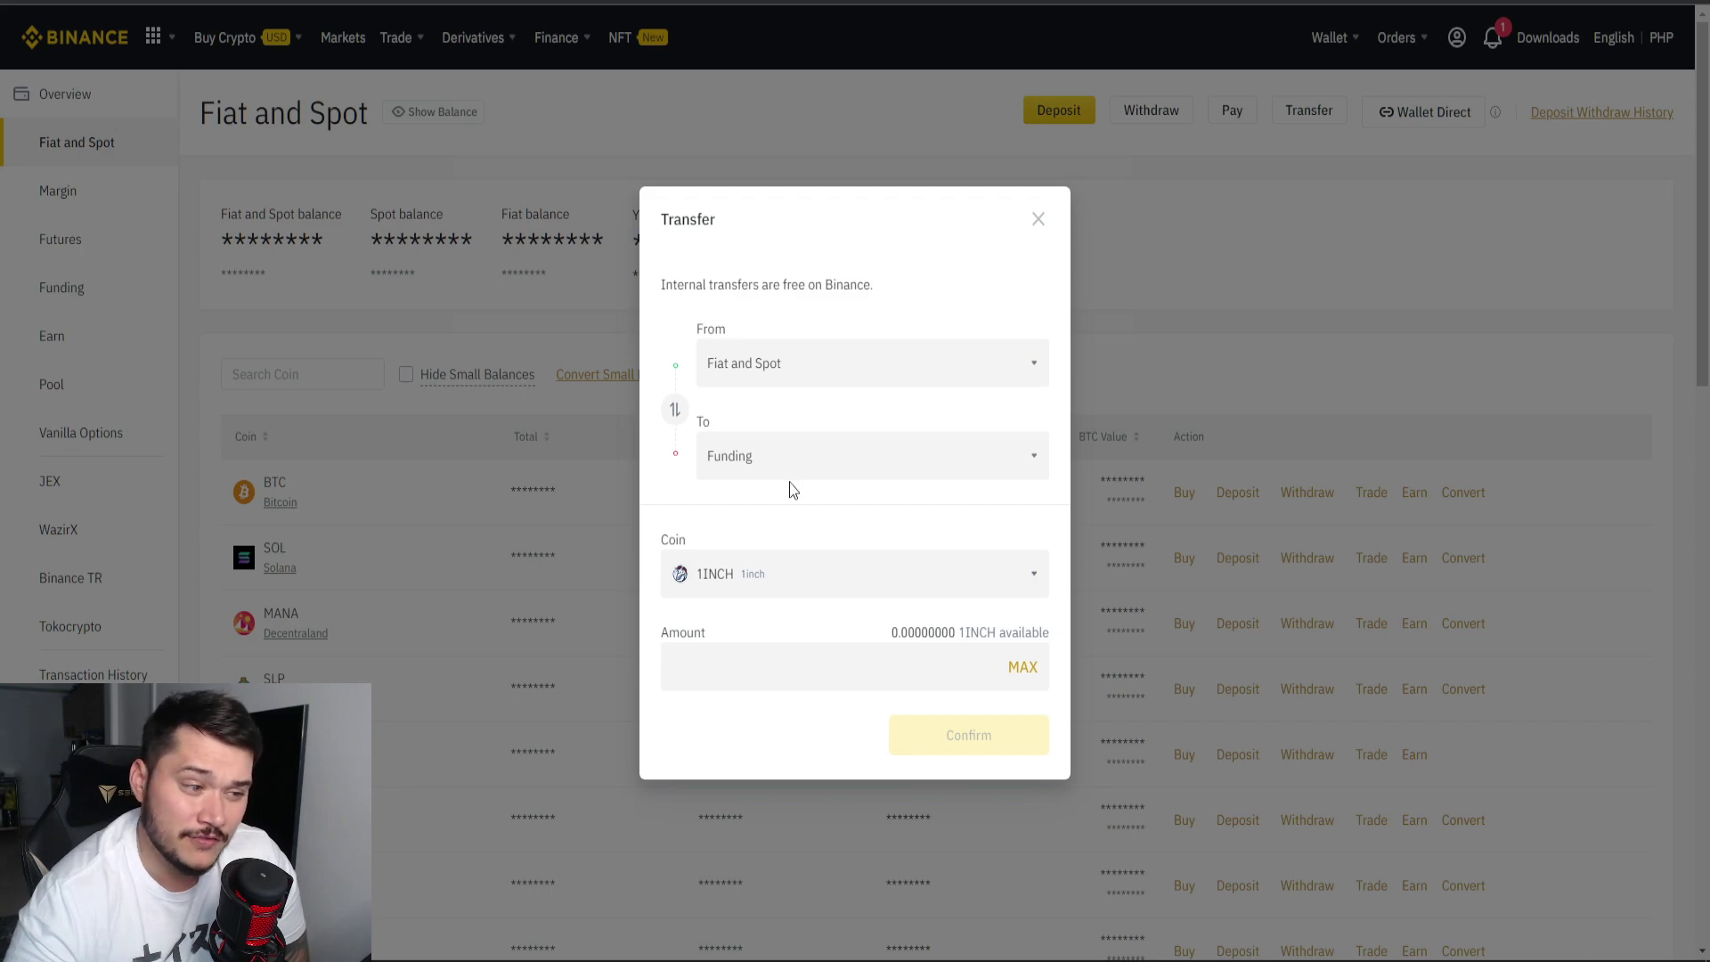
{"action": "left_click", "coordinate": [842, 583]}
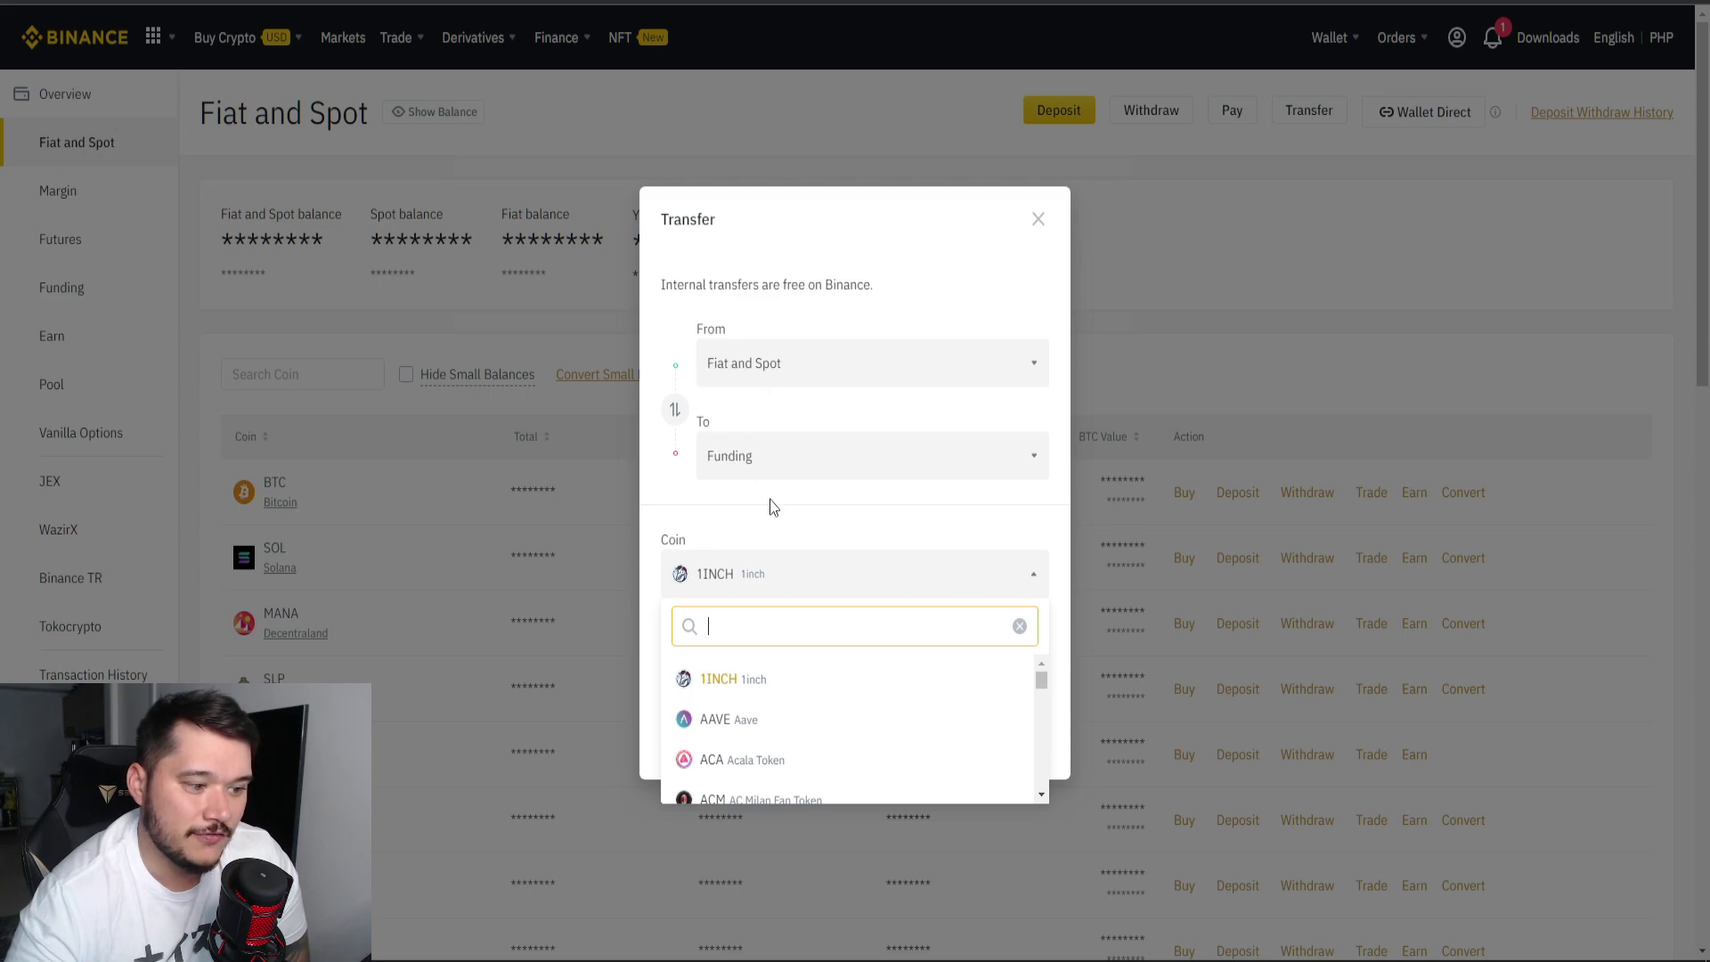
{"action": "type", "text": "slp"}
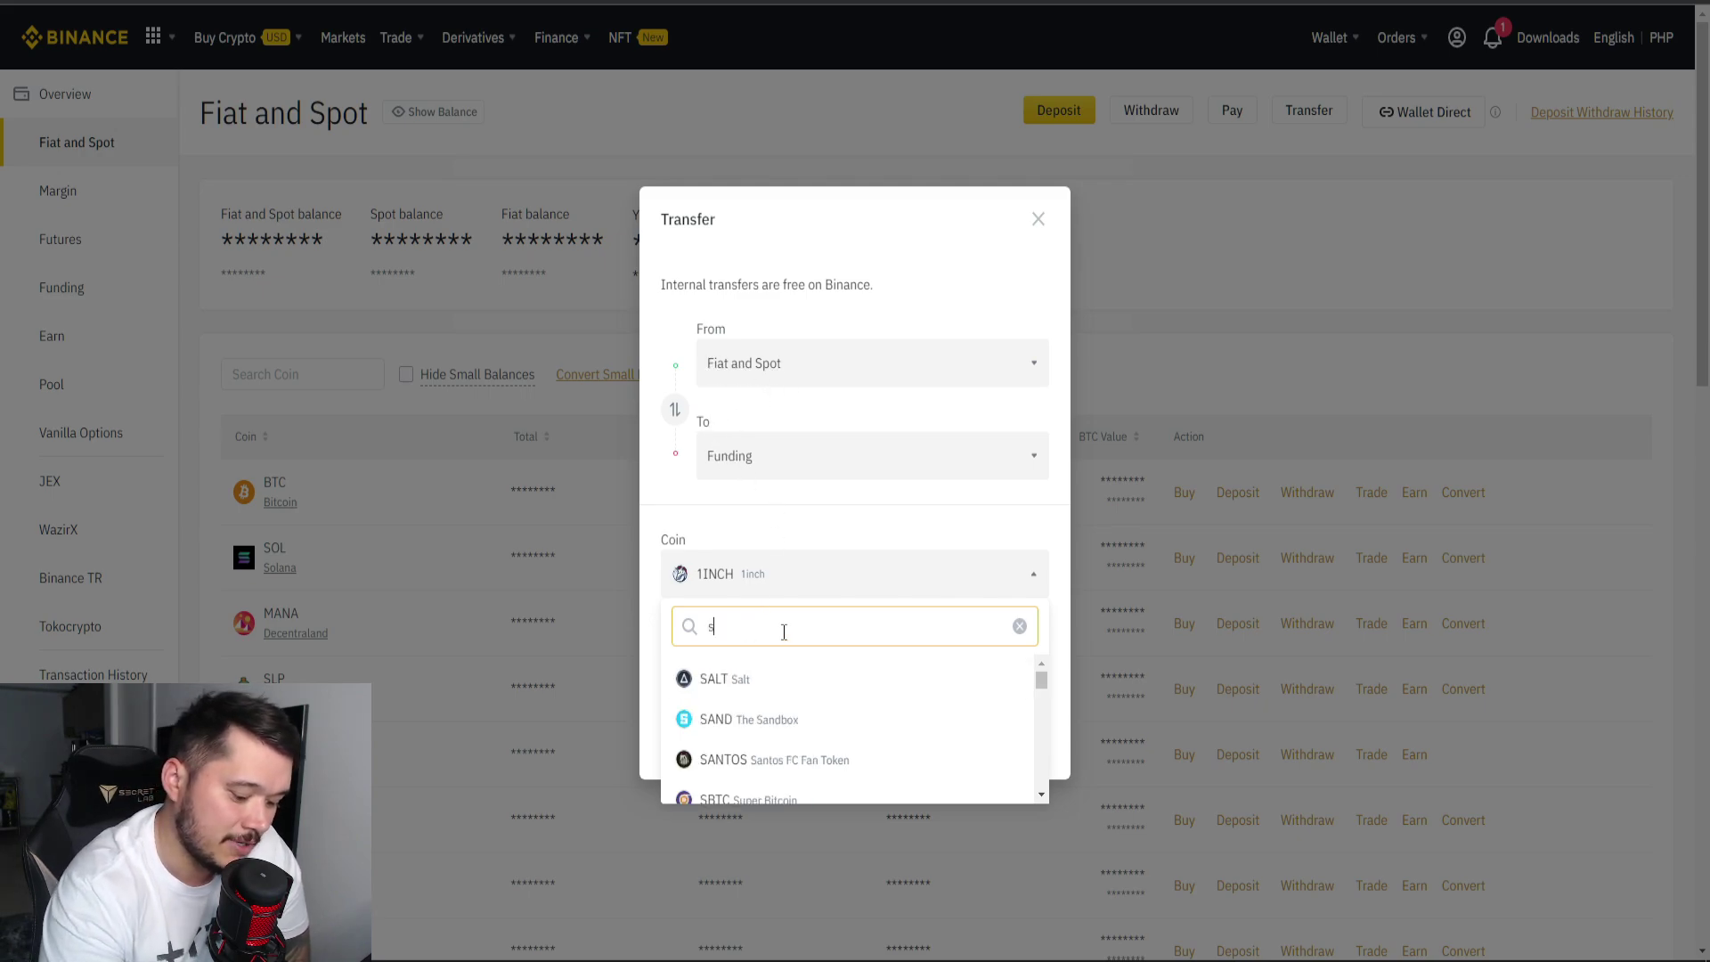
{"action": "left_click", "coordinate": [780, 681]}
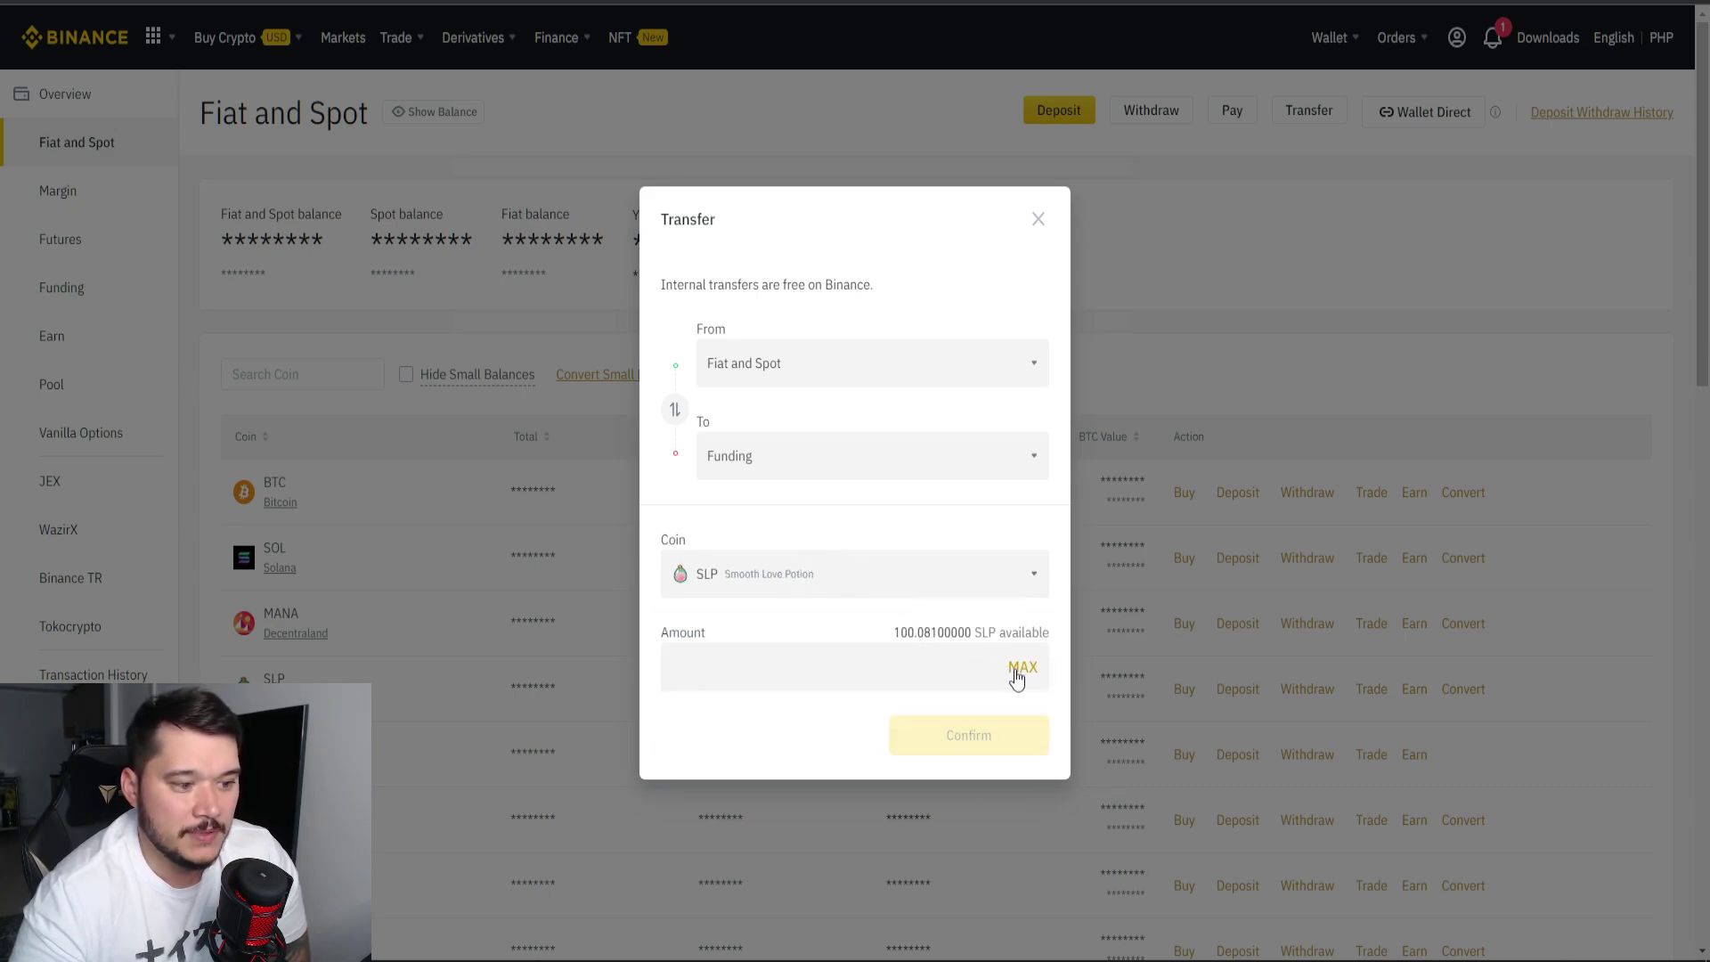
{"action": "left_click", "coordinate": [1014, 672]}
{"action": "left_click", "coordinate": [974, 740]}
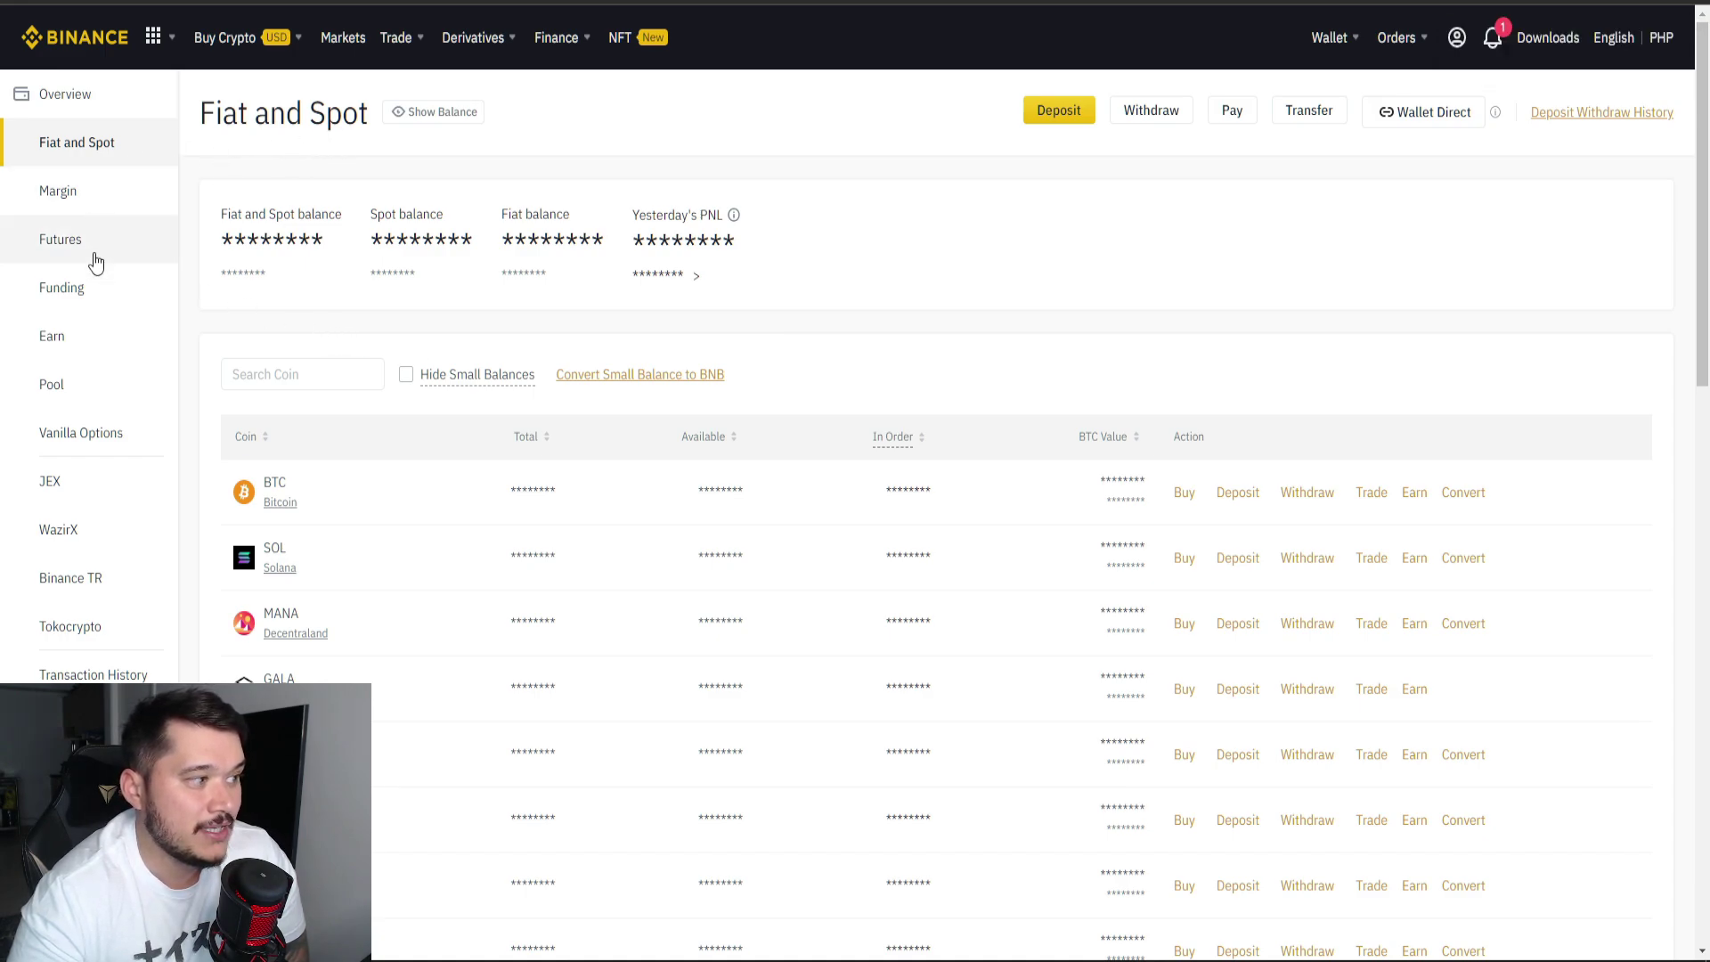
Open the Funding wallet, reveal balances, and check the 100.08213074 SLP holding.
{"action": "left_click", "coordinate": [98, 308]}
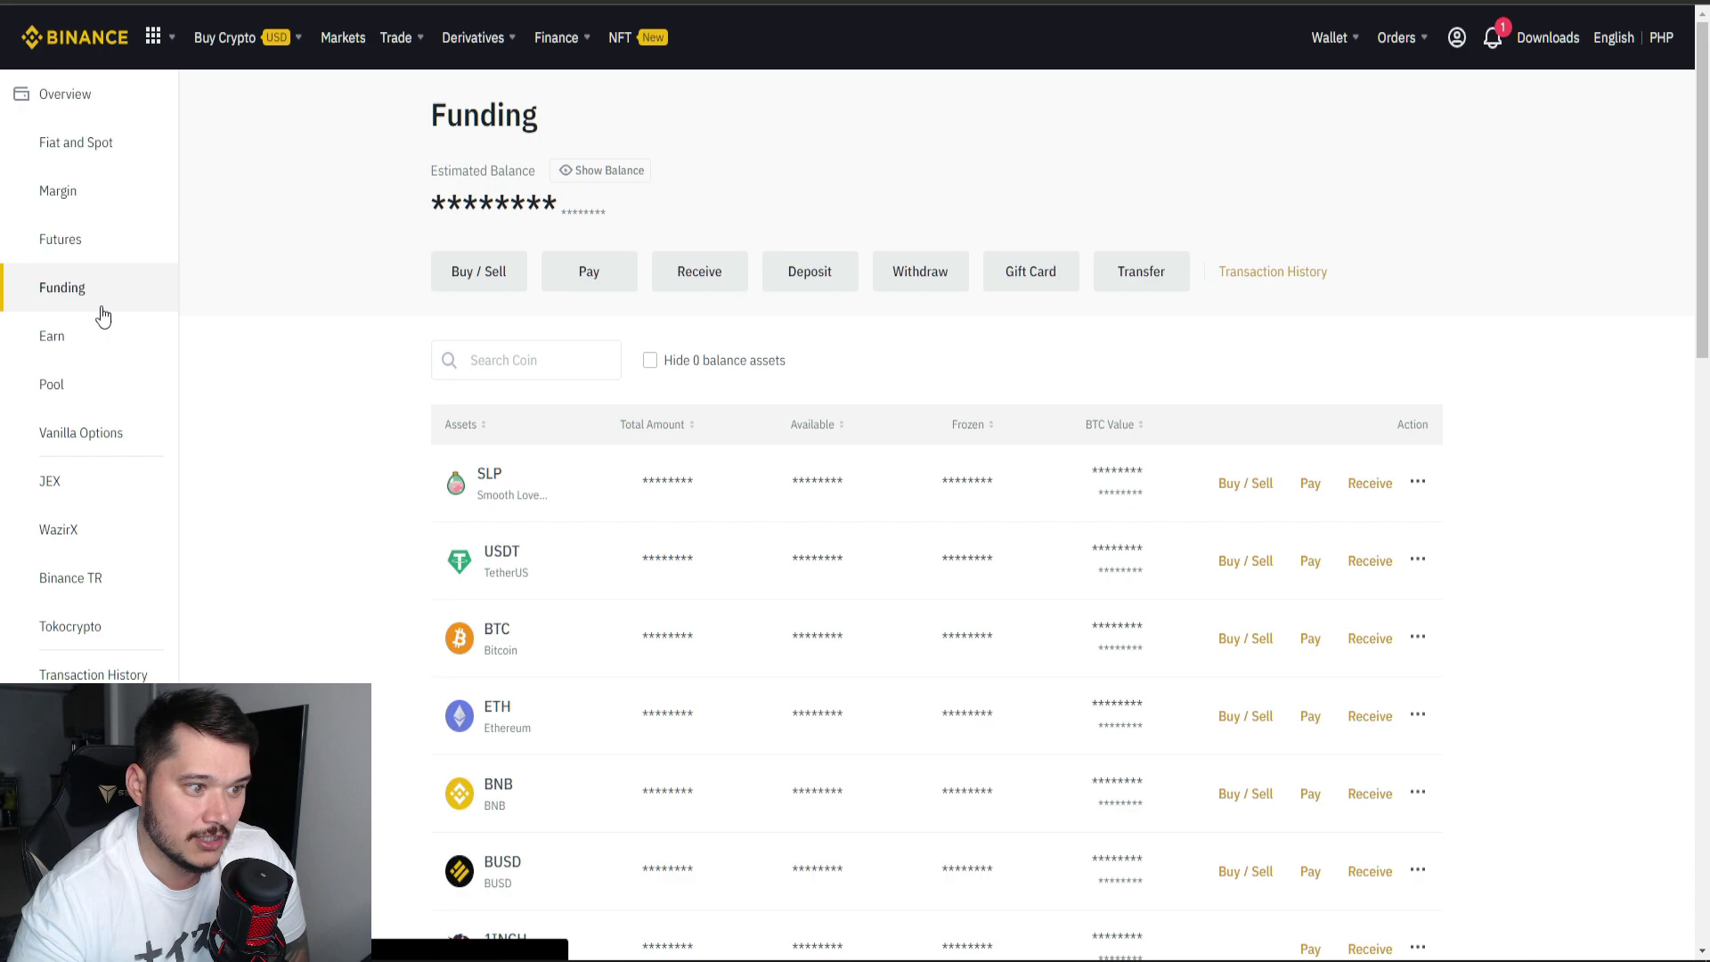
{"action": "left_click", "coordinate": [605, 177]}
{"action": "left_click_drag", "start_coordinate": [606, 484], "coordinate": [711, 494]}
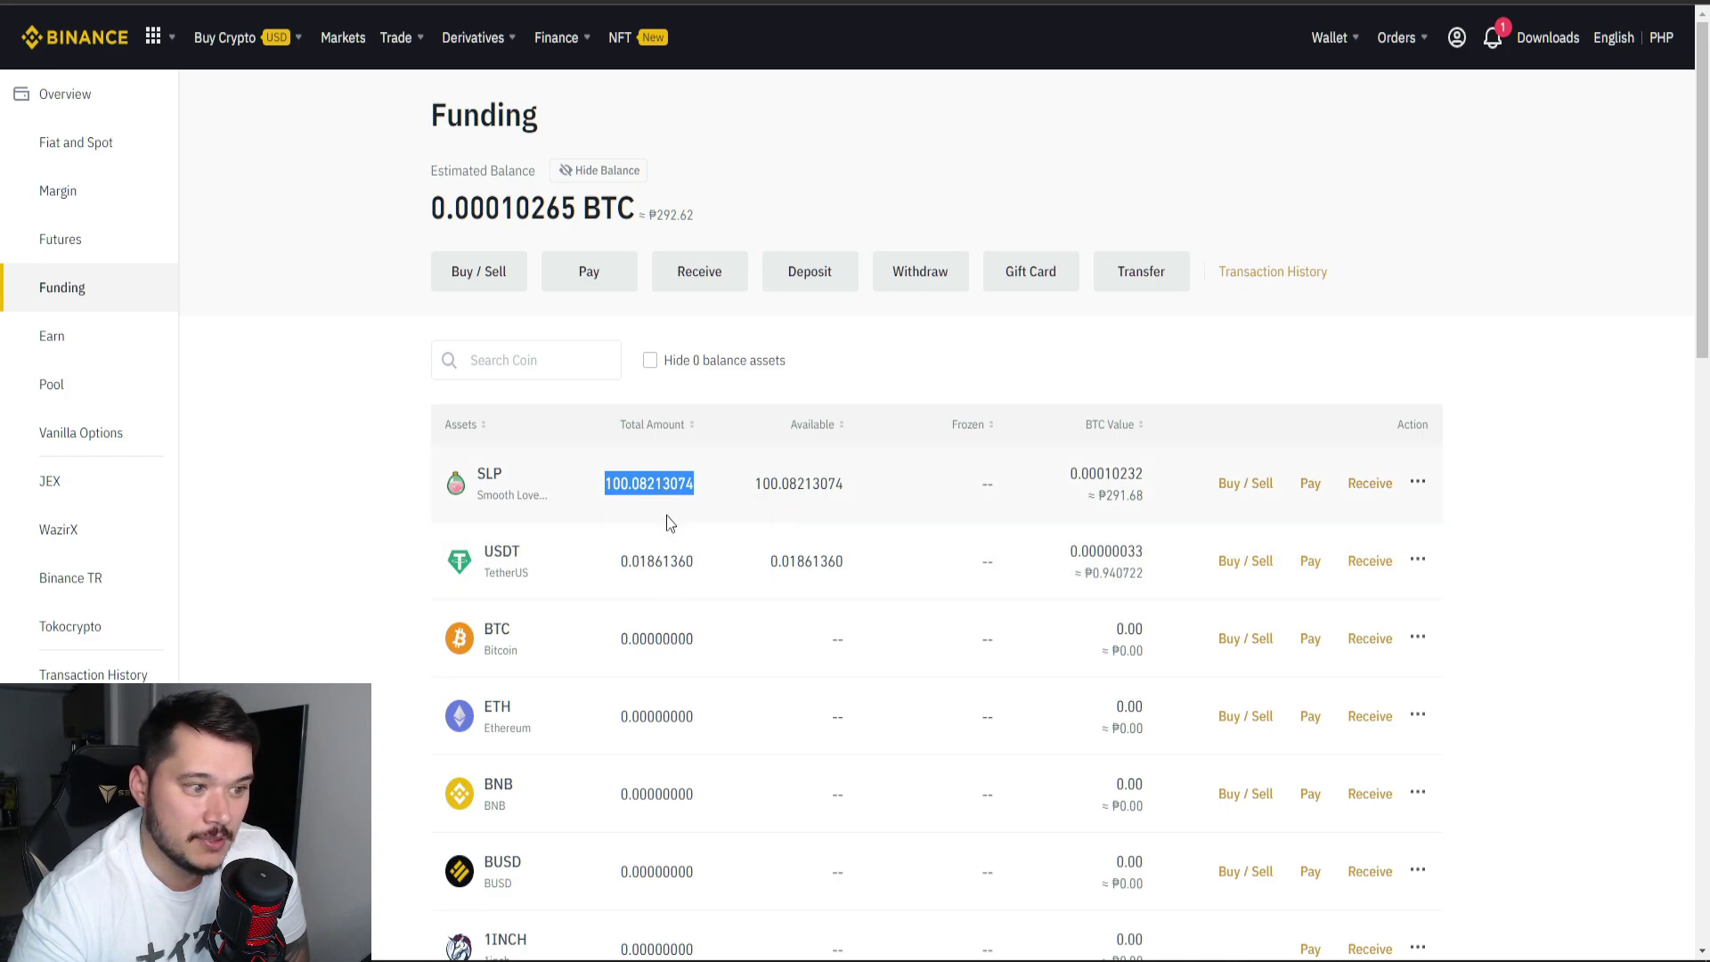
{"action": "left_click", "coordinate": [971, 528]}
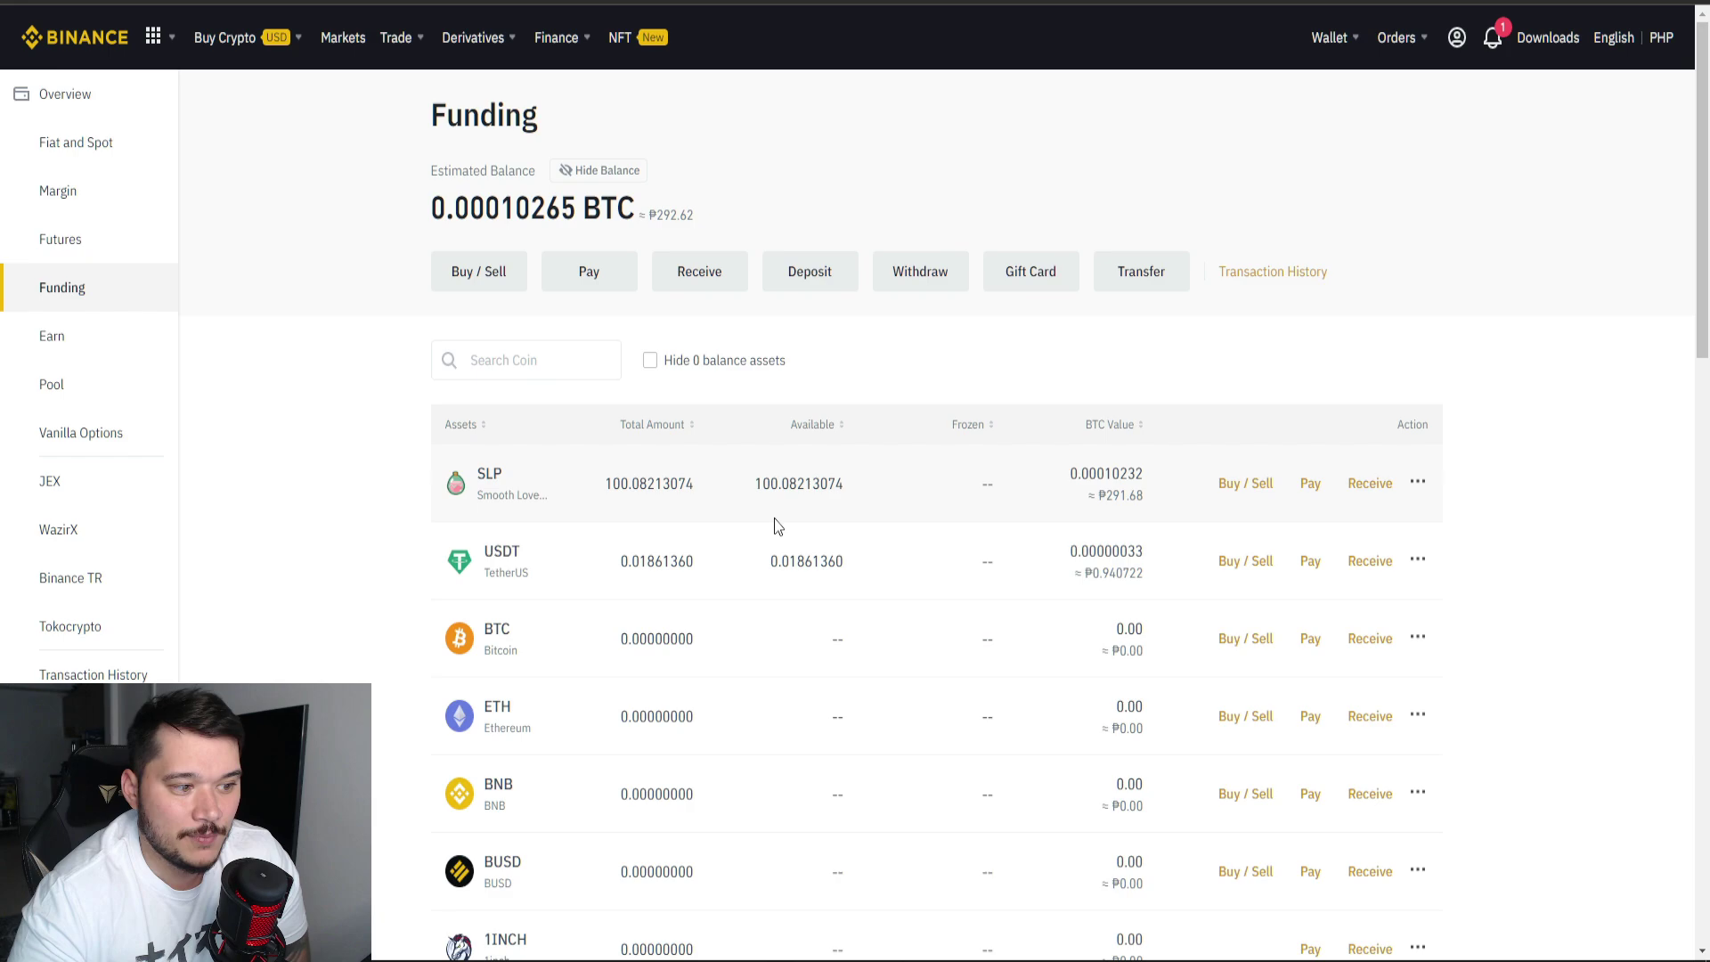
Open P2P sell offers for SLP and note the top 2.93 PHP price with ₱30,000.00 minimum.
{"action": "left_click", "coordinate": [1268, 495]}
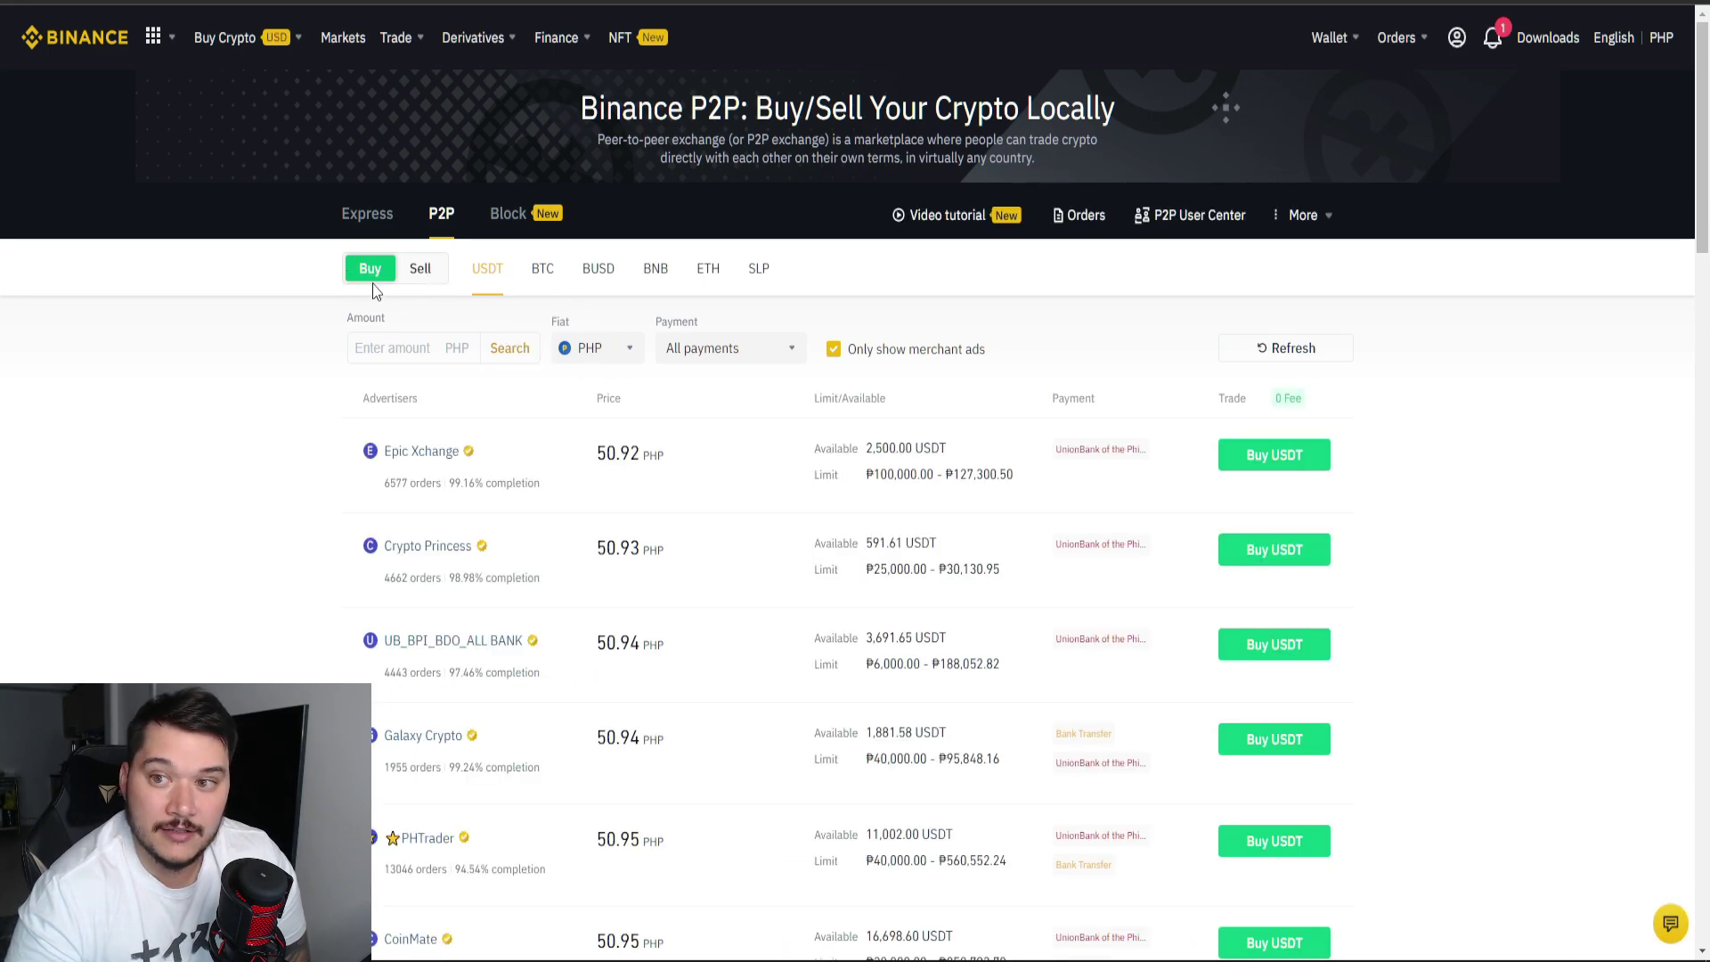
{"action": "left_click", "coordinate": [426, 282]}
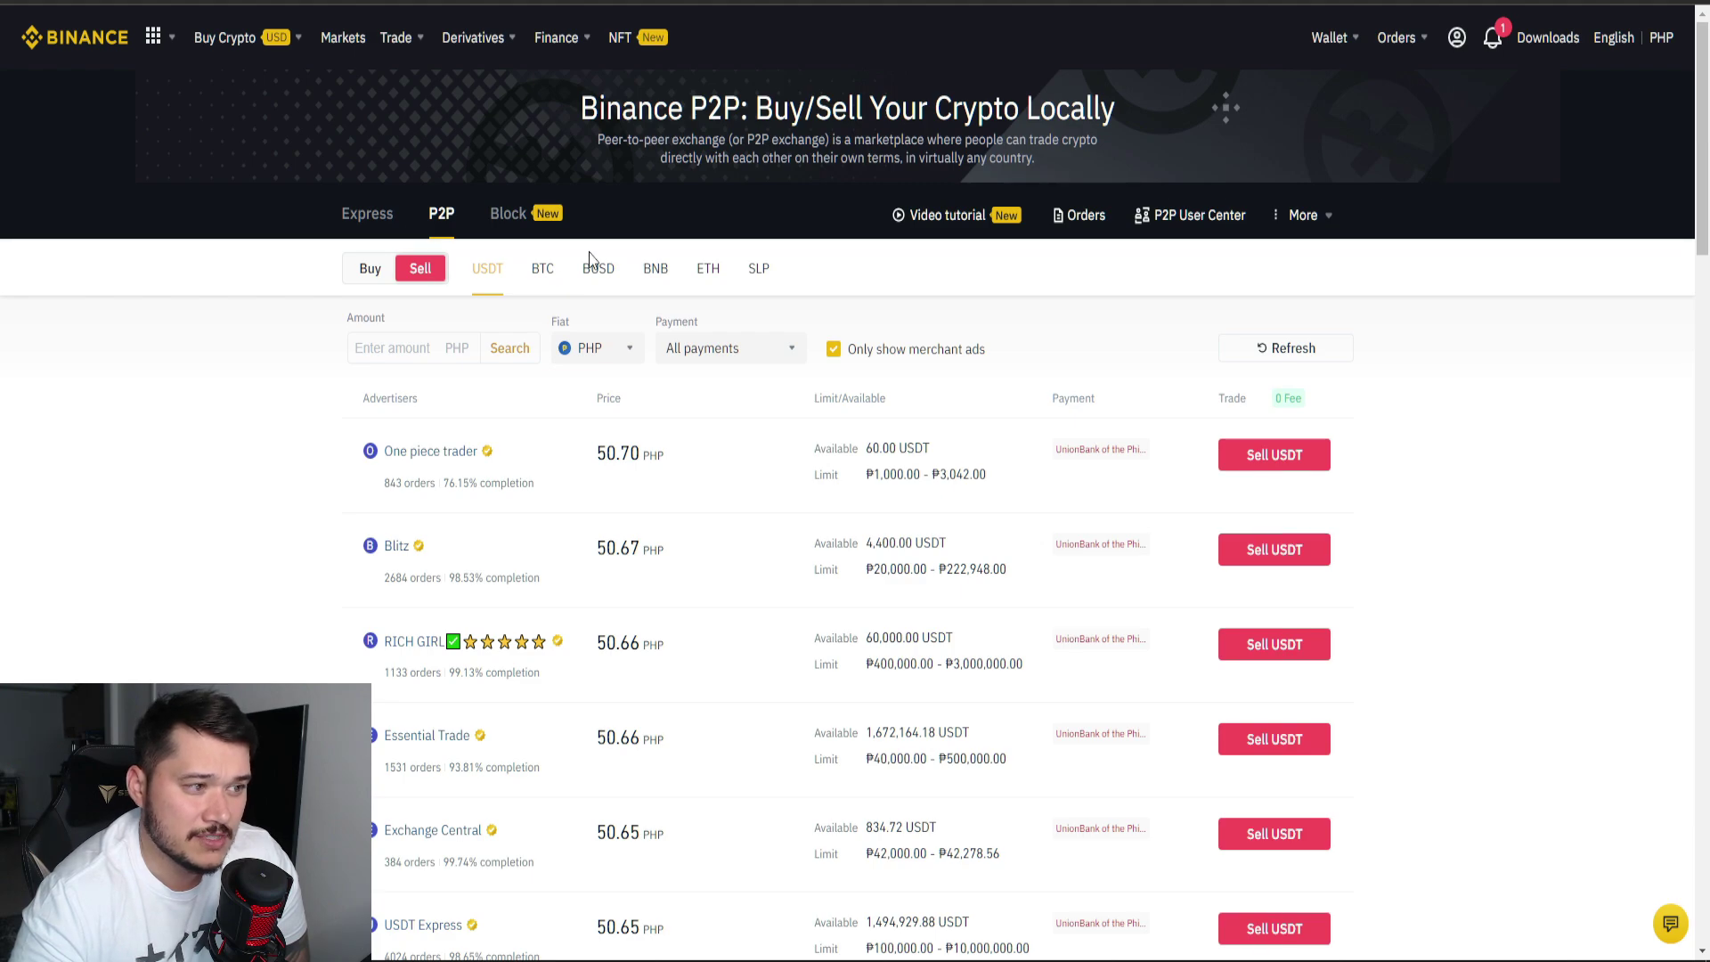
{"action": "left_click", "coordinate": [759, 269]}
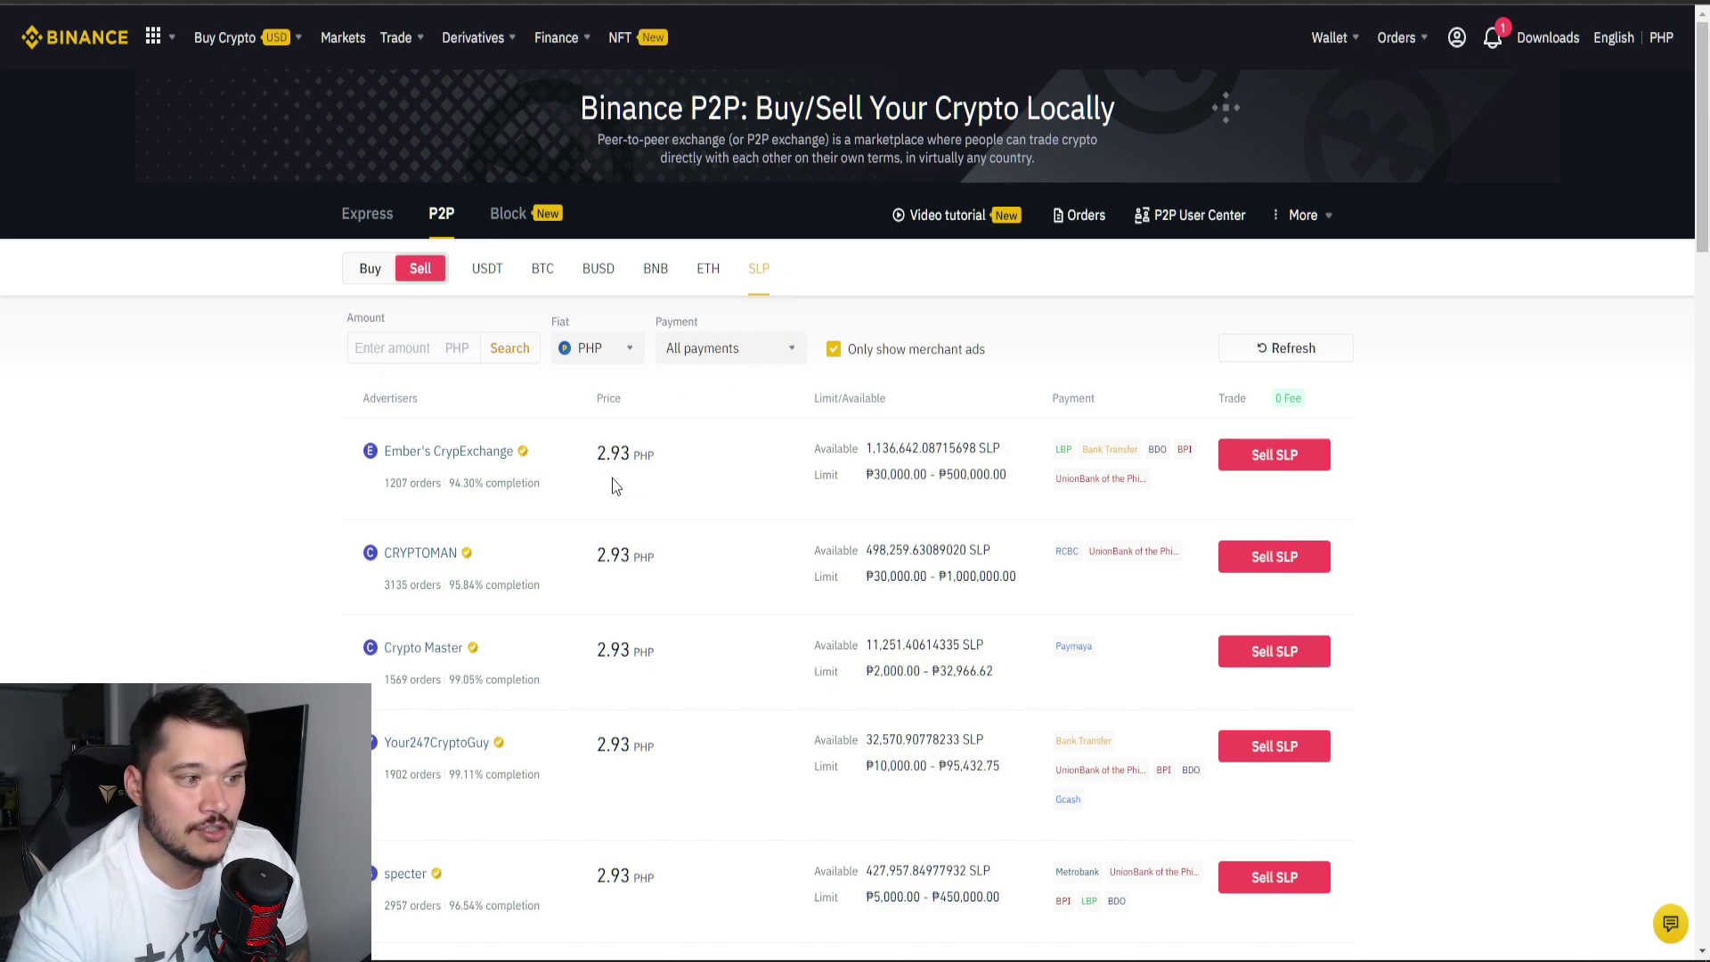
{"action": "left_click_drag", "start_coordinate": [597, 463], "coordinate": [686, 461]}
{"action": "left_click", "coordinate": [821, 495]}
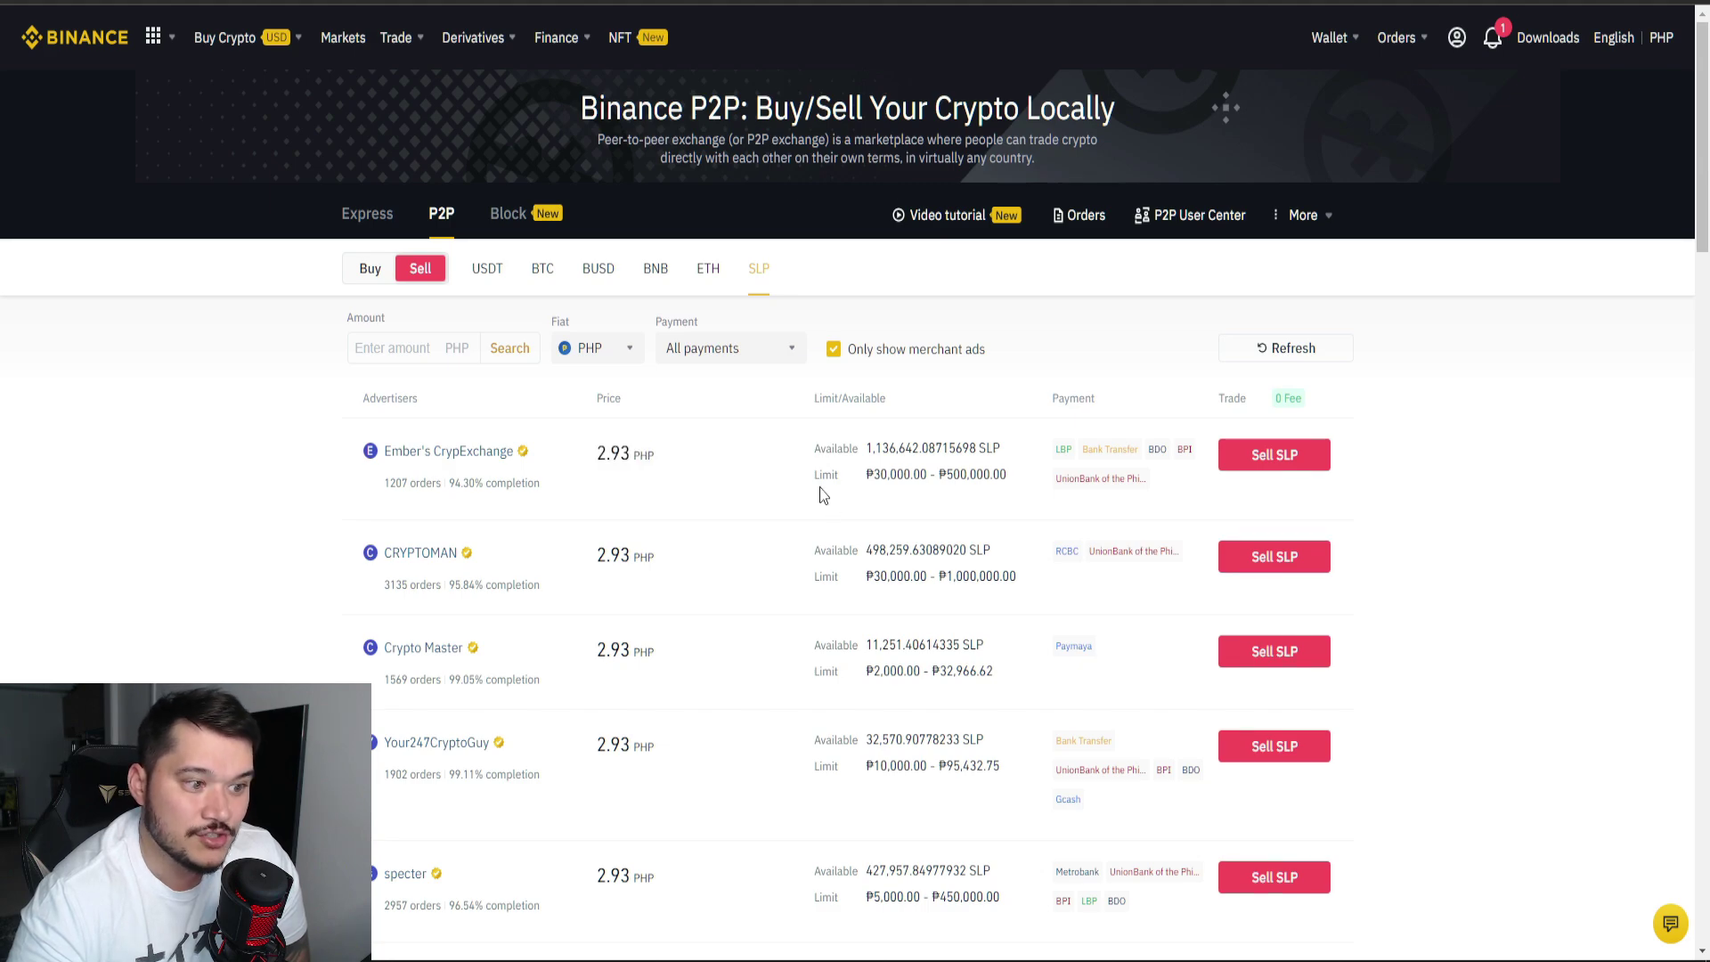
{"action": "left_click_drag", "start_coordinate": [837, 476], "coordinate": [930, 476]}
{"action": "left_click", "coordinate": [978, 627]}
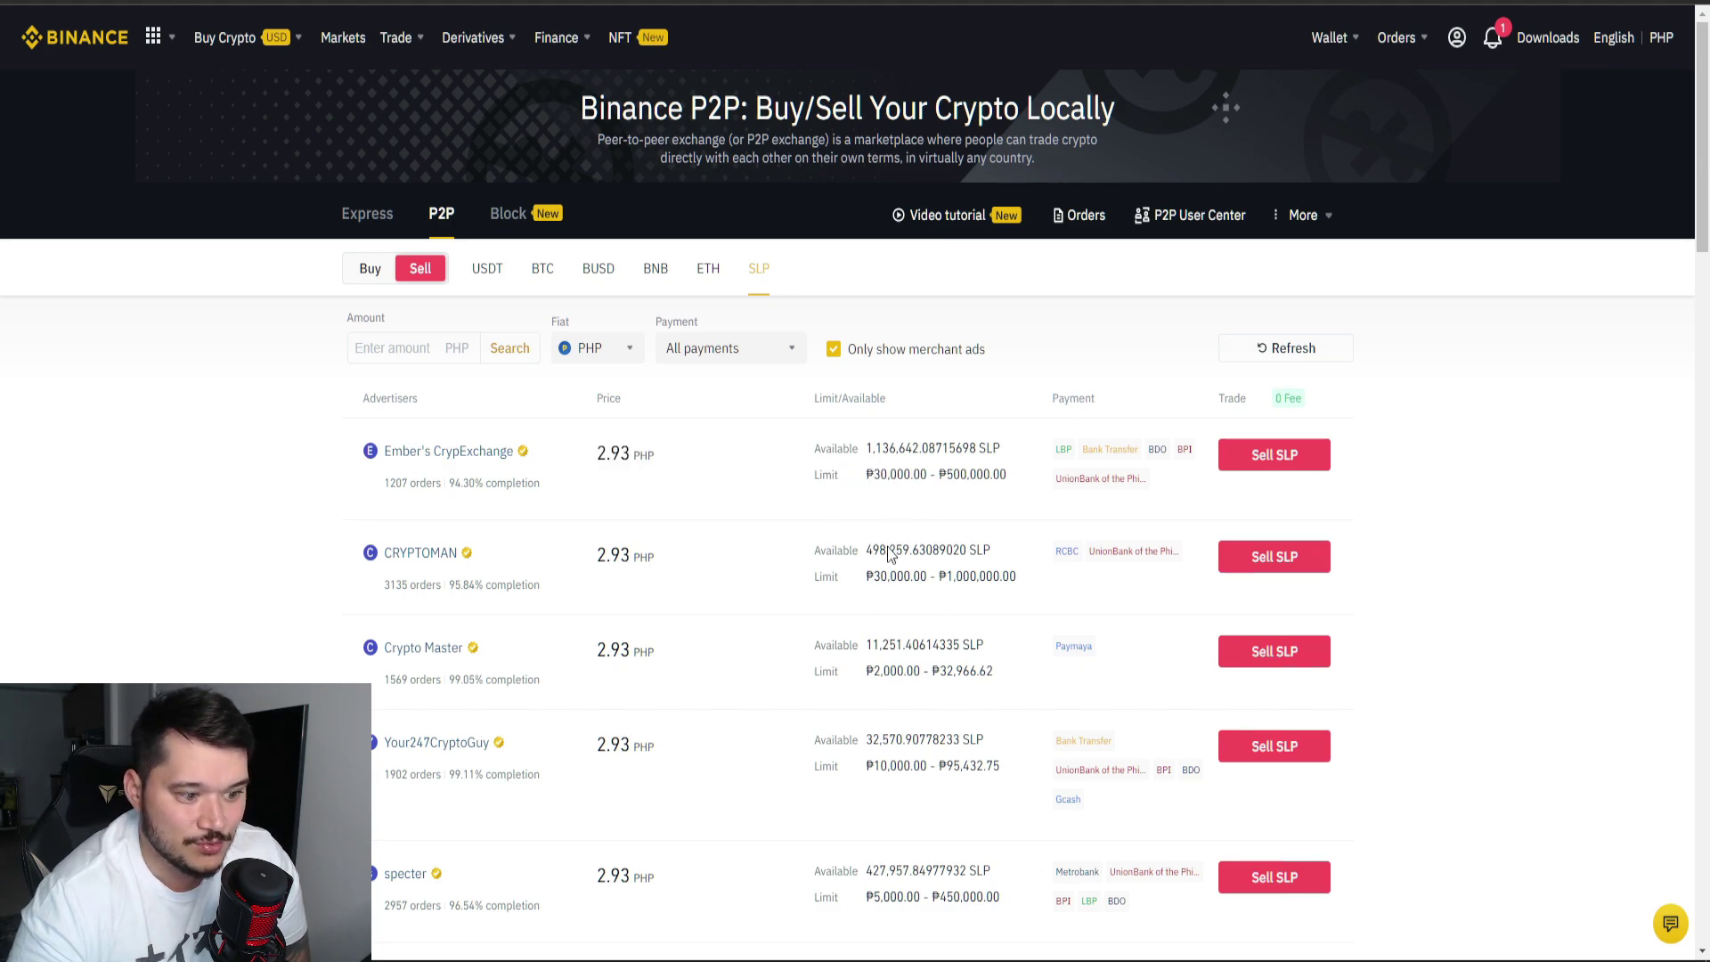
Scroll through the SLP sell offers comparing their order limits.
{"action": "scroll", "coordinate": [947, 778], "scroll_direction": "down", "scroll_amount": 9}
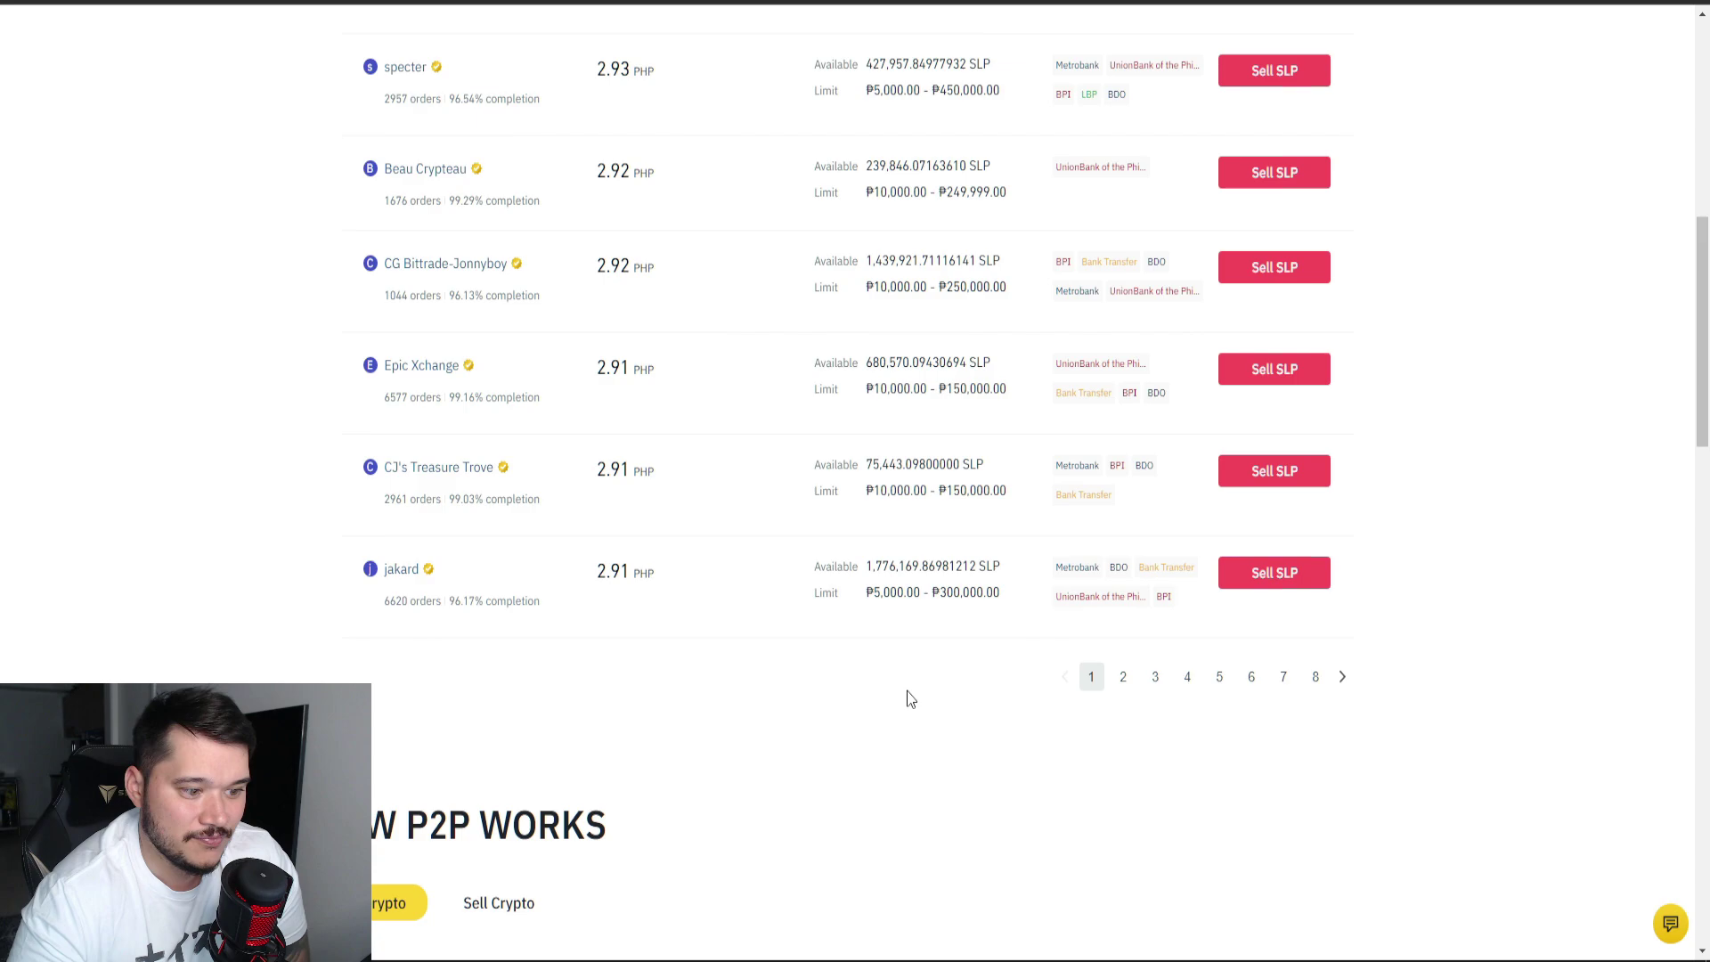
{"action": "scroll", "coordinate": [882, 597], "scroll_direction": "up", "scroll_amount": 6}
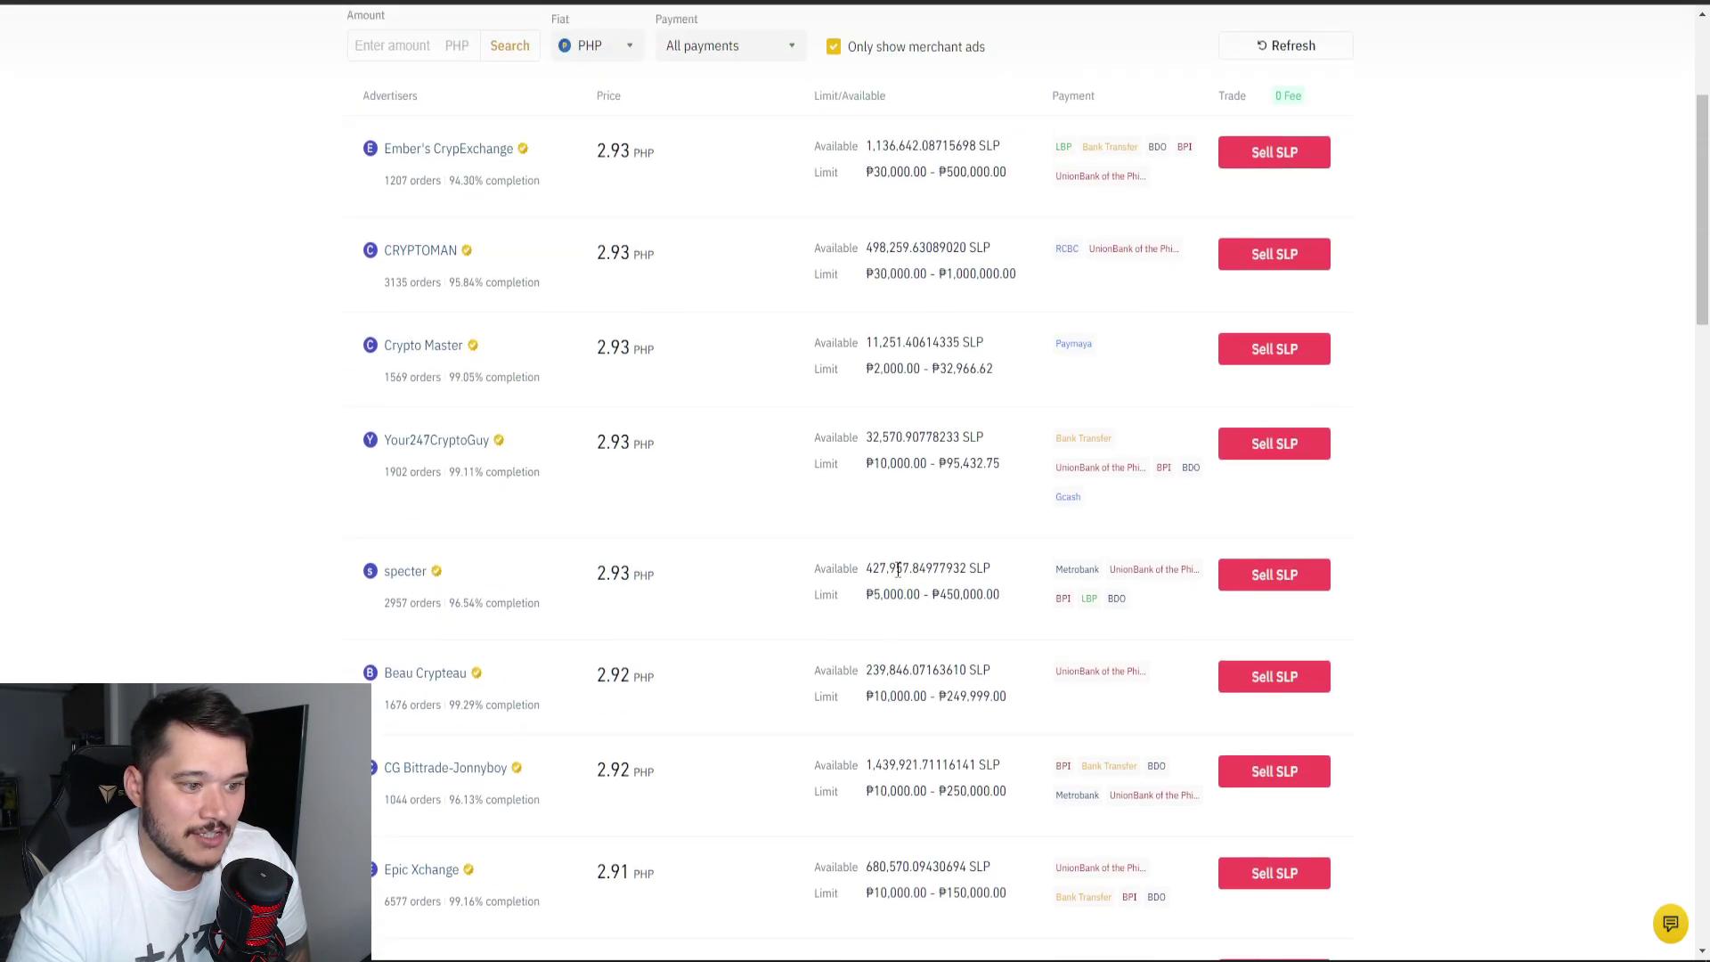
{"action": "scroll", "coordinate": [898, 570], "scroll_direction": "up", "scroll_amount": 2}
{"action": "left_click_drag", "start_coordinate": [869, 375], "coordinate": [1036, 374]}
{"action": "left_click", "coordinate": [901, 495]}
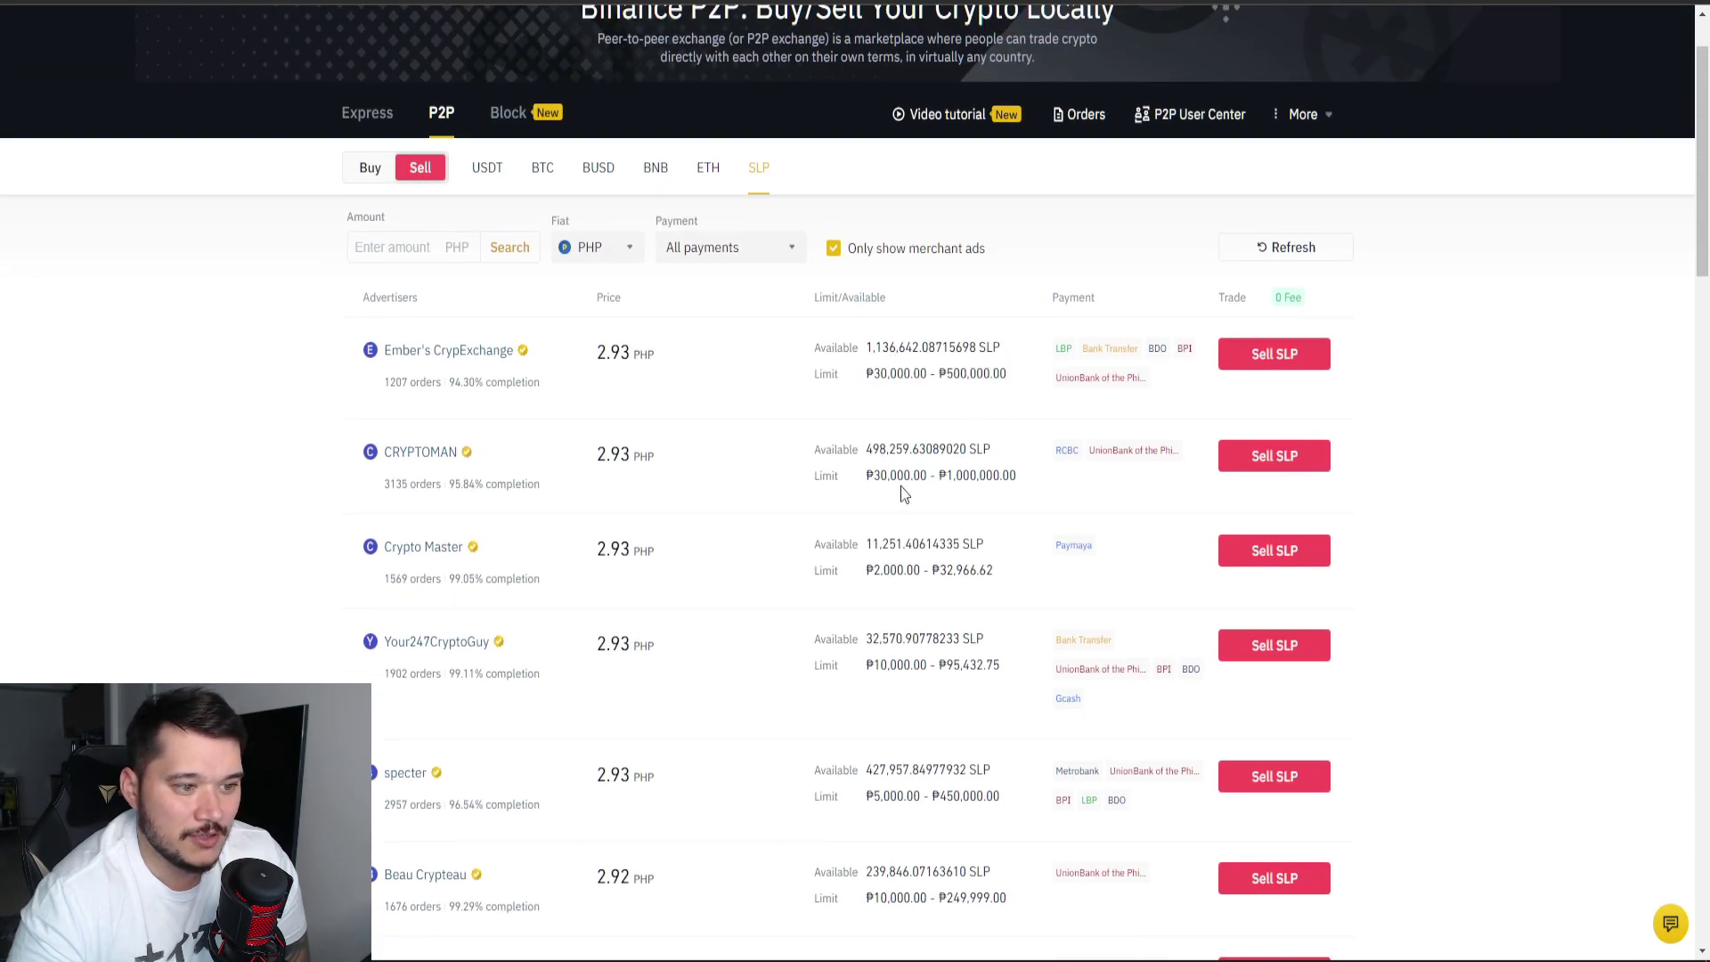
{"action": "left_click_drag", "start_coordinate": [869, 479], "coordinate": [1029, 476]}
{"action": "scroll", "coordinate": [891, 517], "scroll_direction": "down", "scroll_amount": 3}
{"action": "left_click_drag", "start_coordinate": [871, 495], "coordinate": [940, 521]}
{"action": "left_click", "coordinate": [940, 521]}
{"action": "scroll", "coordinate": [918, 535], "scroll_direction": "up", "scroll_amount": 3}
{"action": "scroll", "coordinate": [988, 552], "scroll_direction": "down", "scroll_amount": 8}
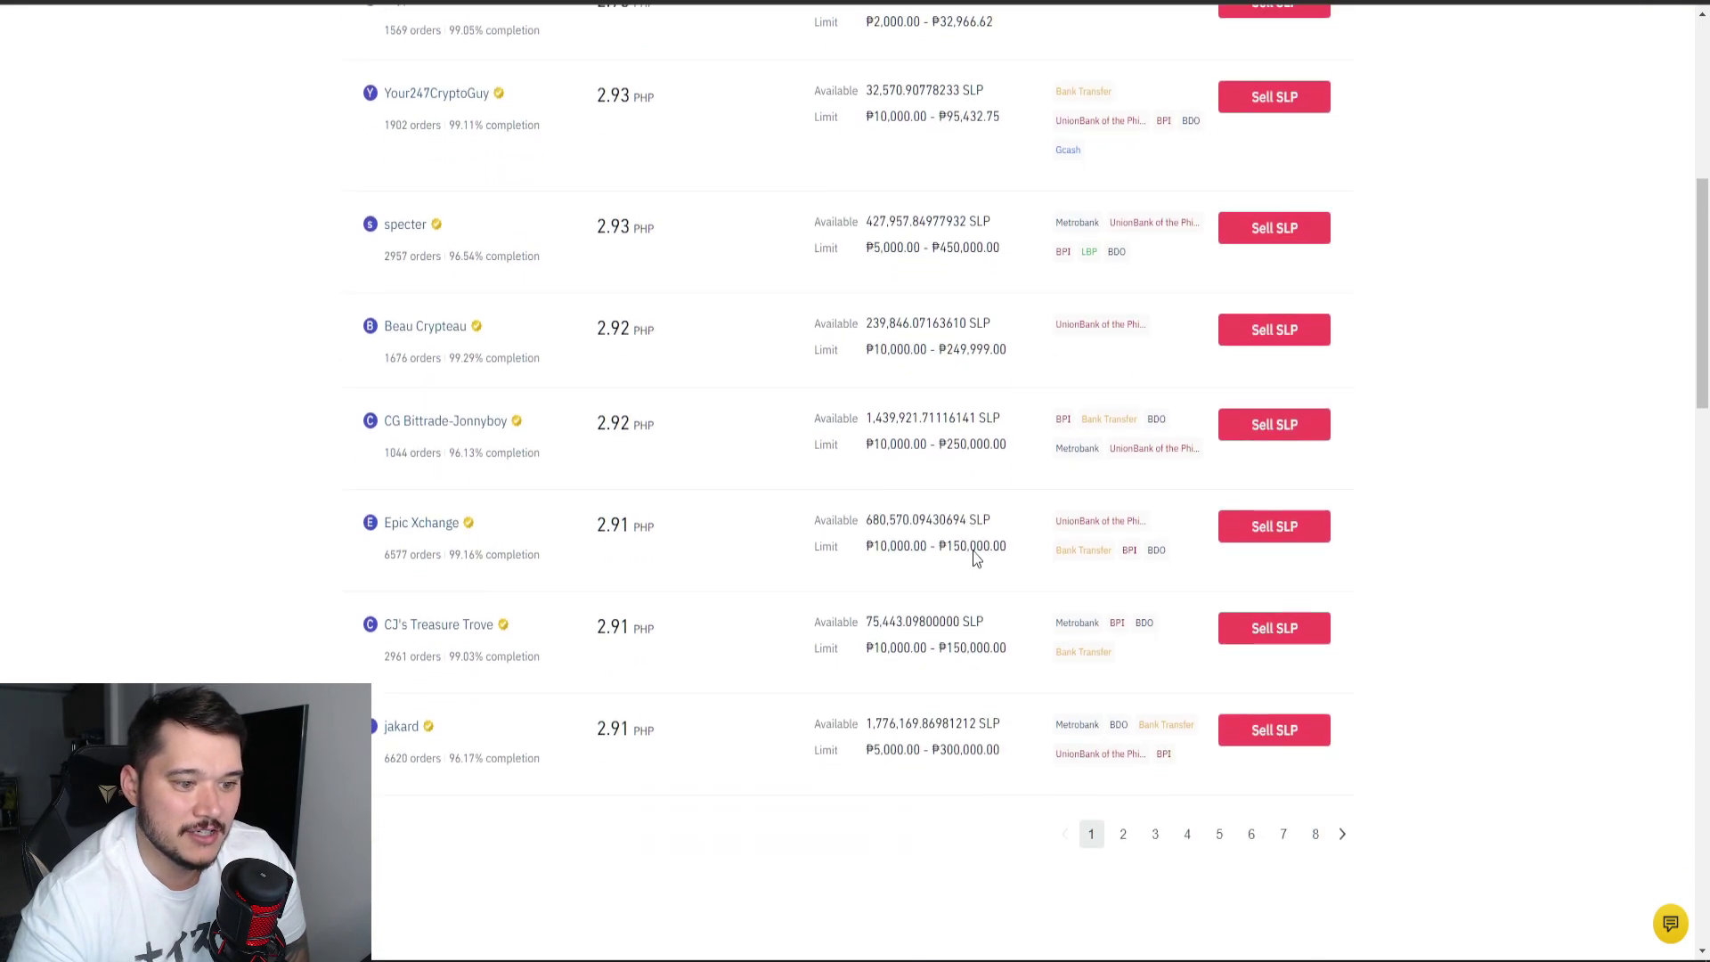
Go to page 6, noting the 2.76 PHP price and ₱500.00 - ₱249,402.60 limit.
{"action": "left_click", "coordinate": [1247, 478]}
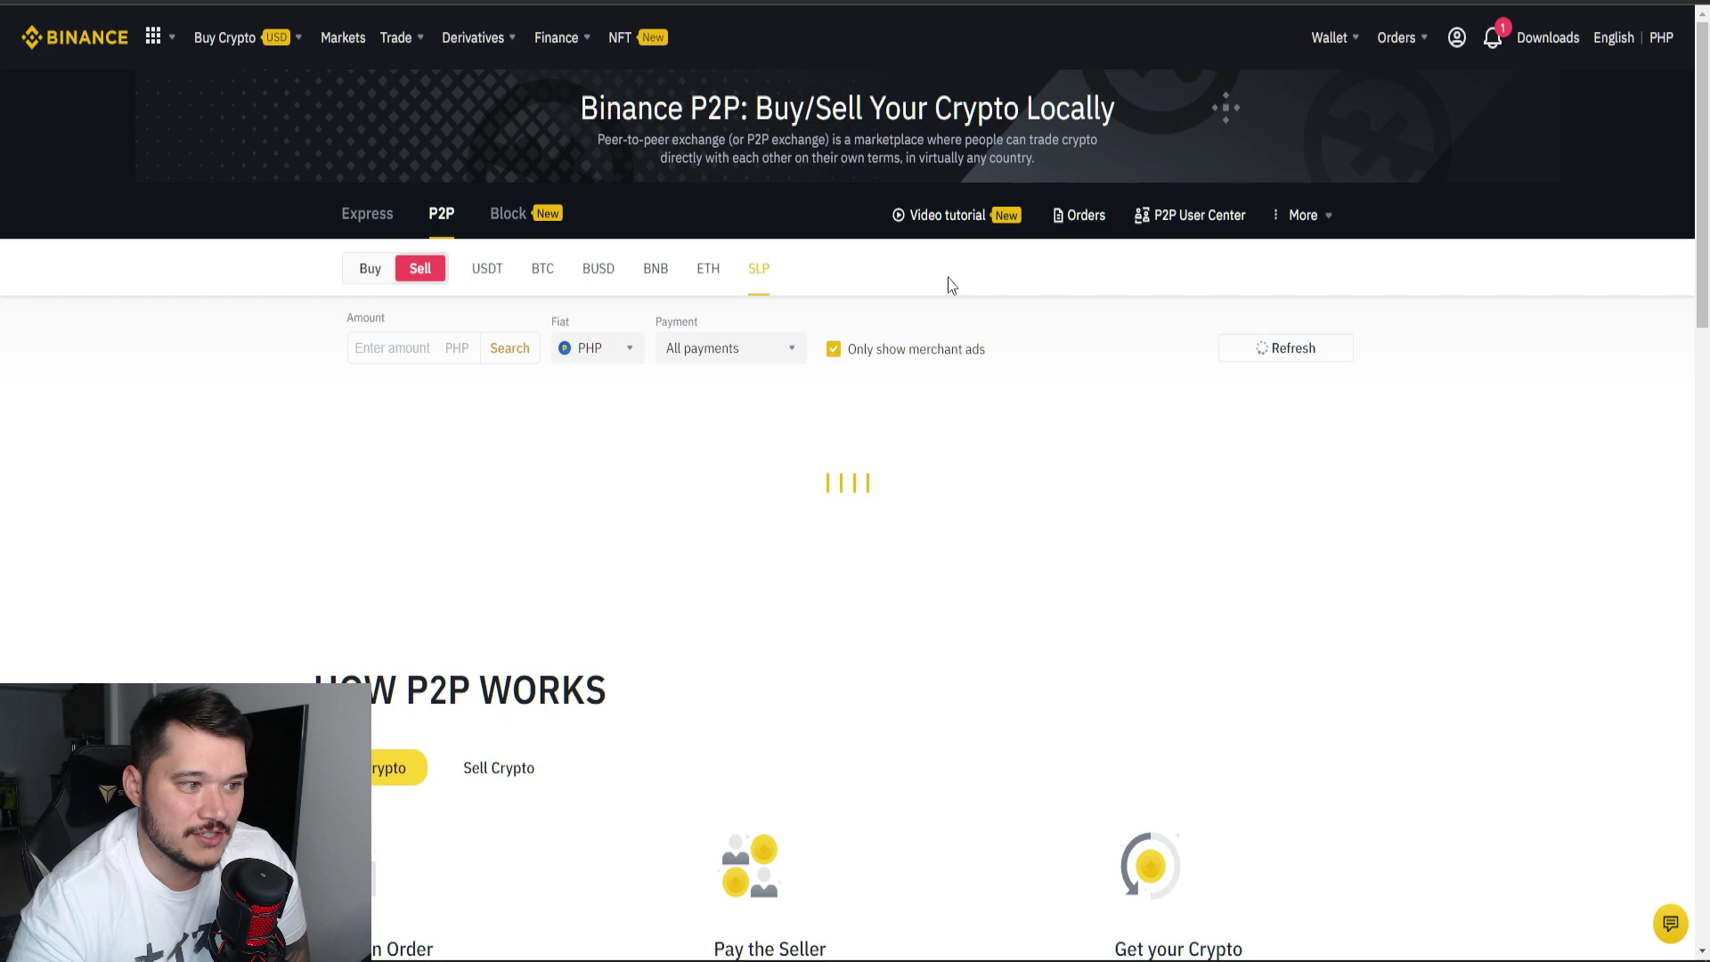
{"action": "left_click_drag", "start_coordinate": [596, 465], "coordinate": [680, 465]}
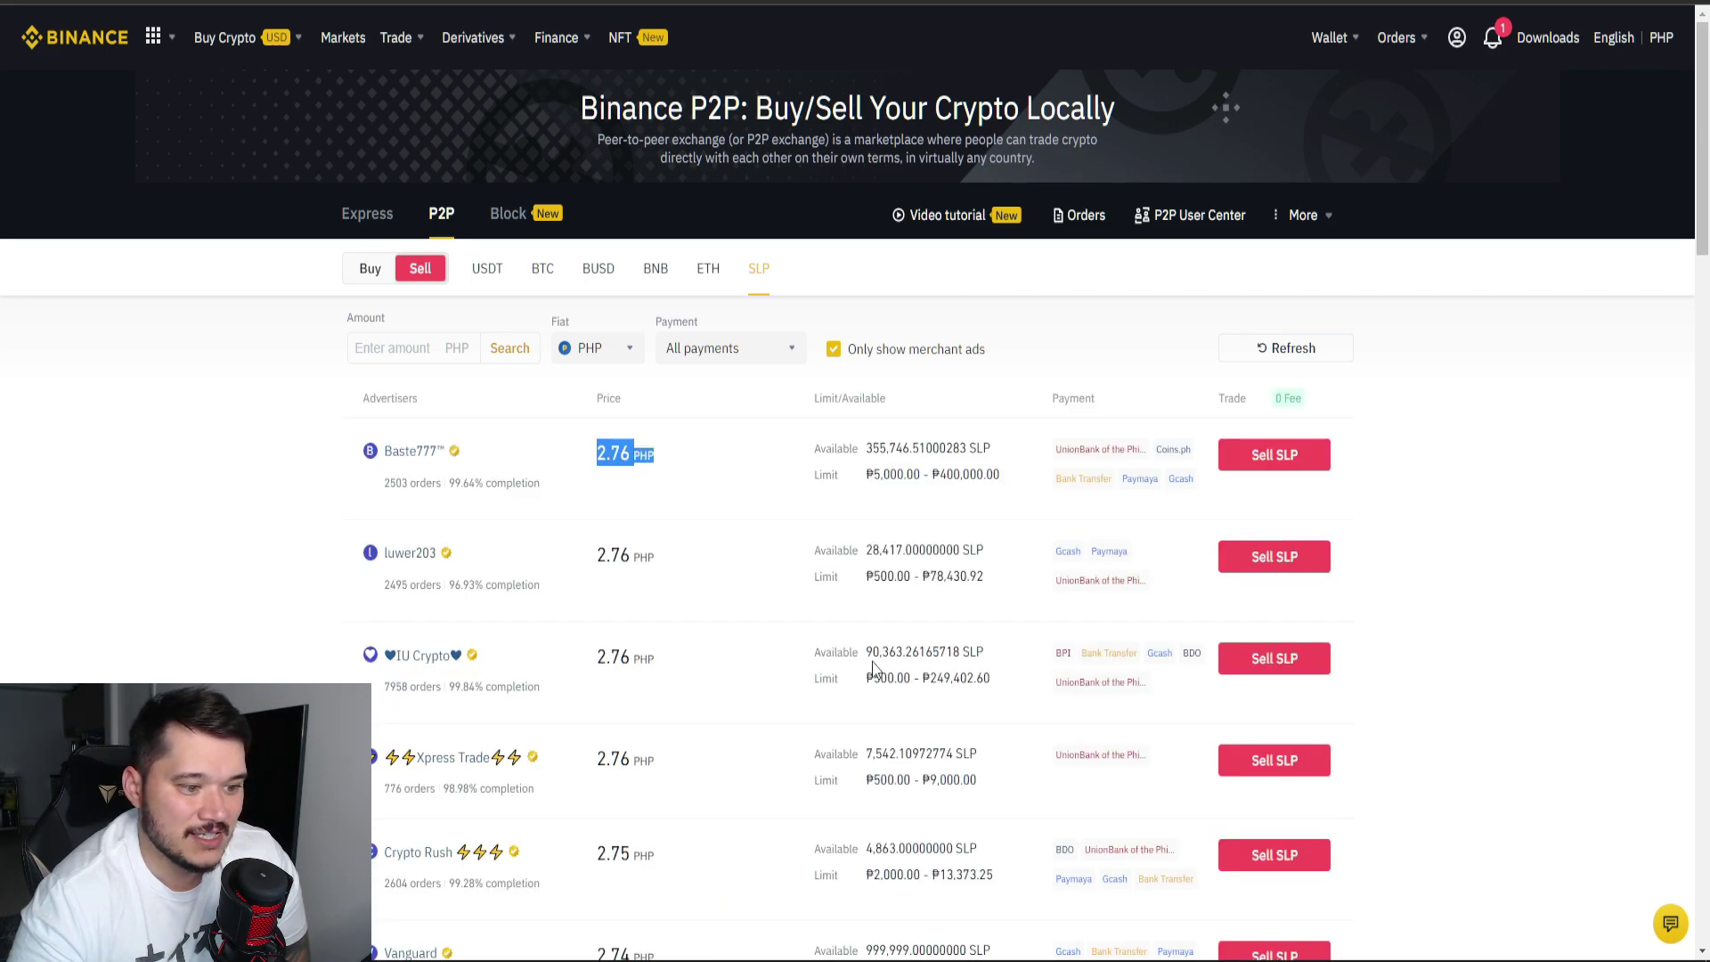
{"action": "left_click_drag", "start_coordinate": [864, 687], "coordinate": [994, 684]}
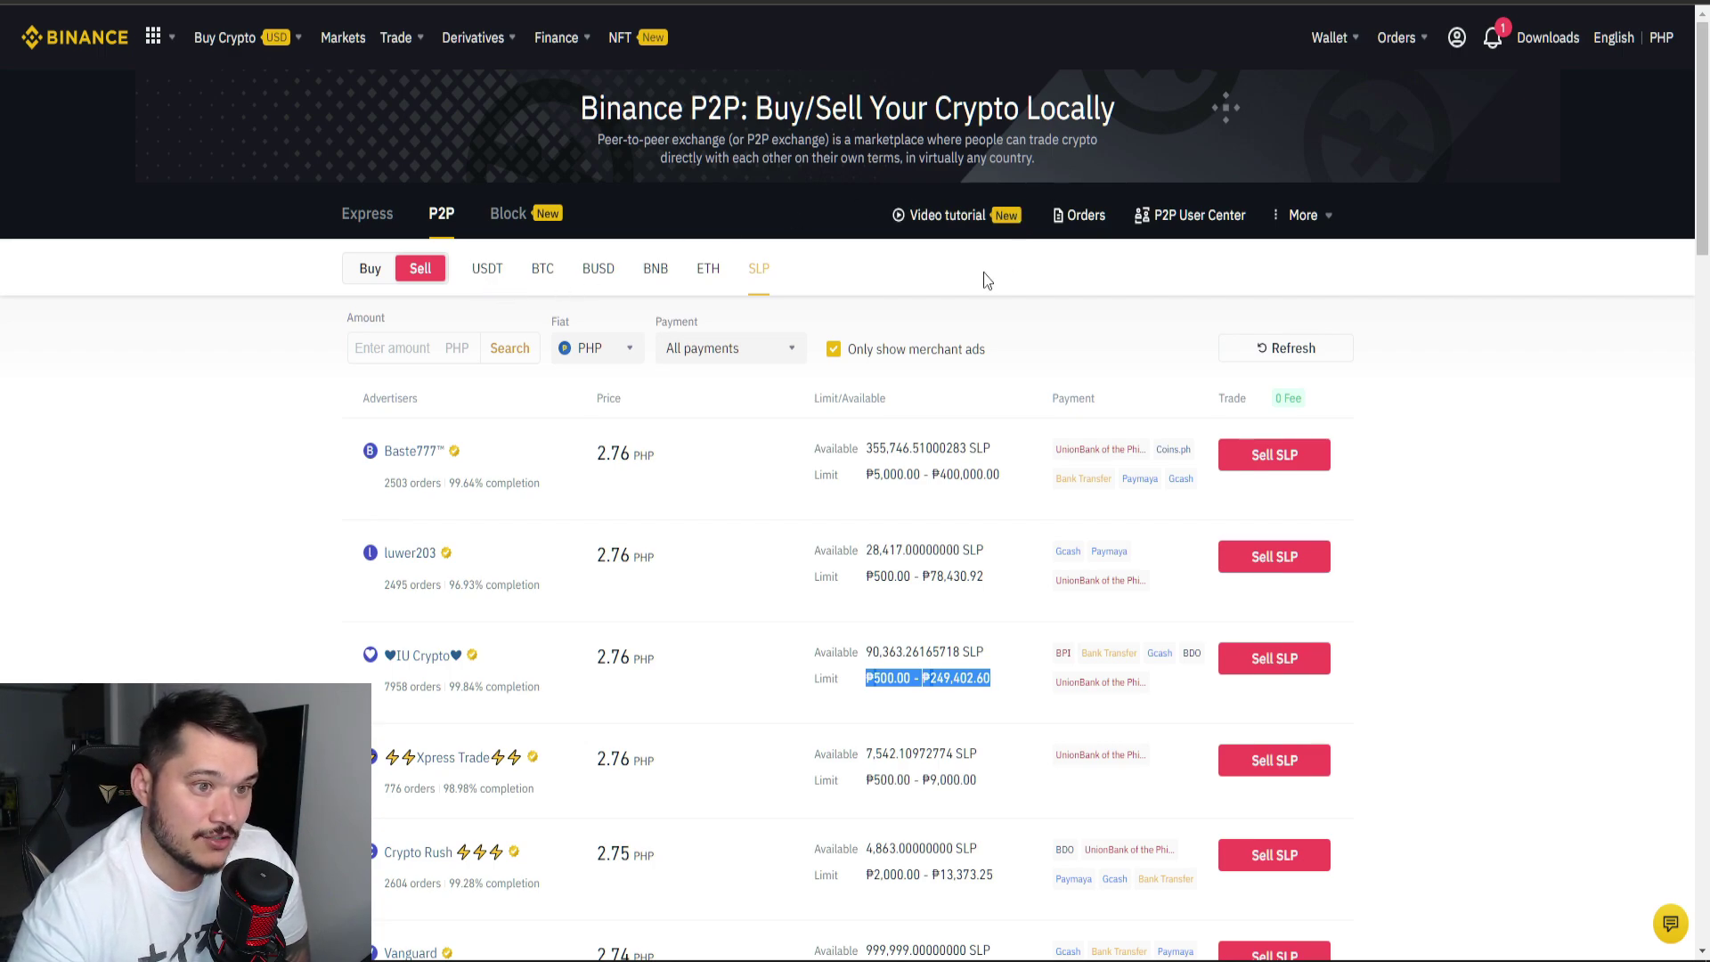
{"action": "mouse_move", "coordinate": [1326, 43]}
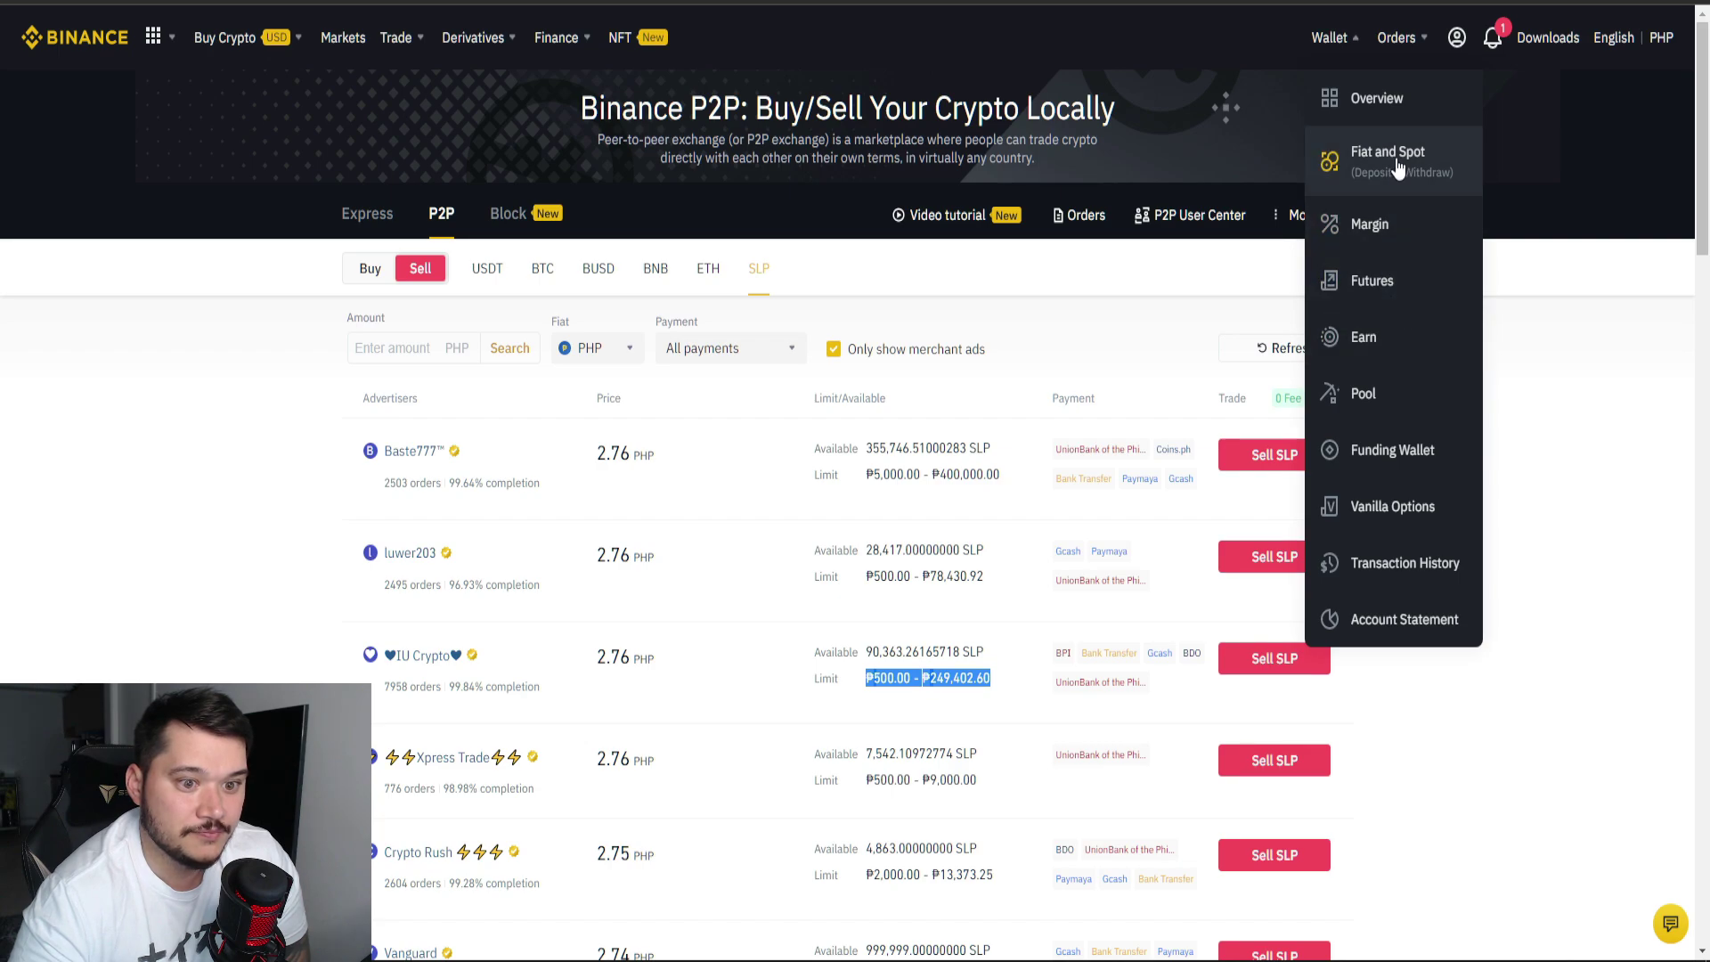
Hide all wallet balances on the Funding page, then go to the Fiat and Spot wallet.
{"action": "left_click", "coordinate": [1418, 451]}
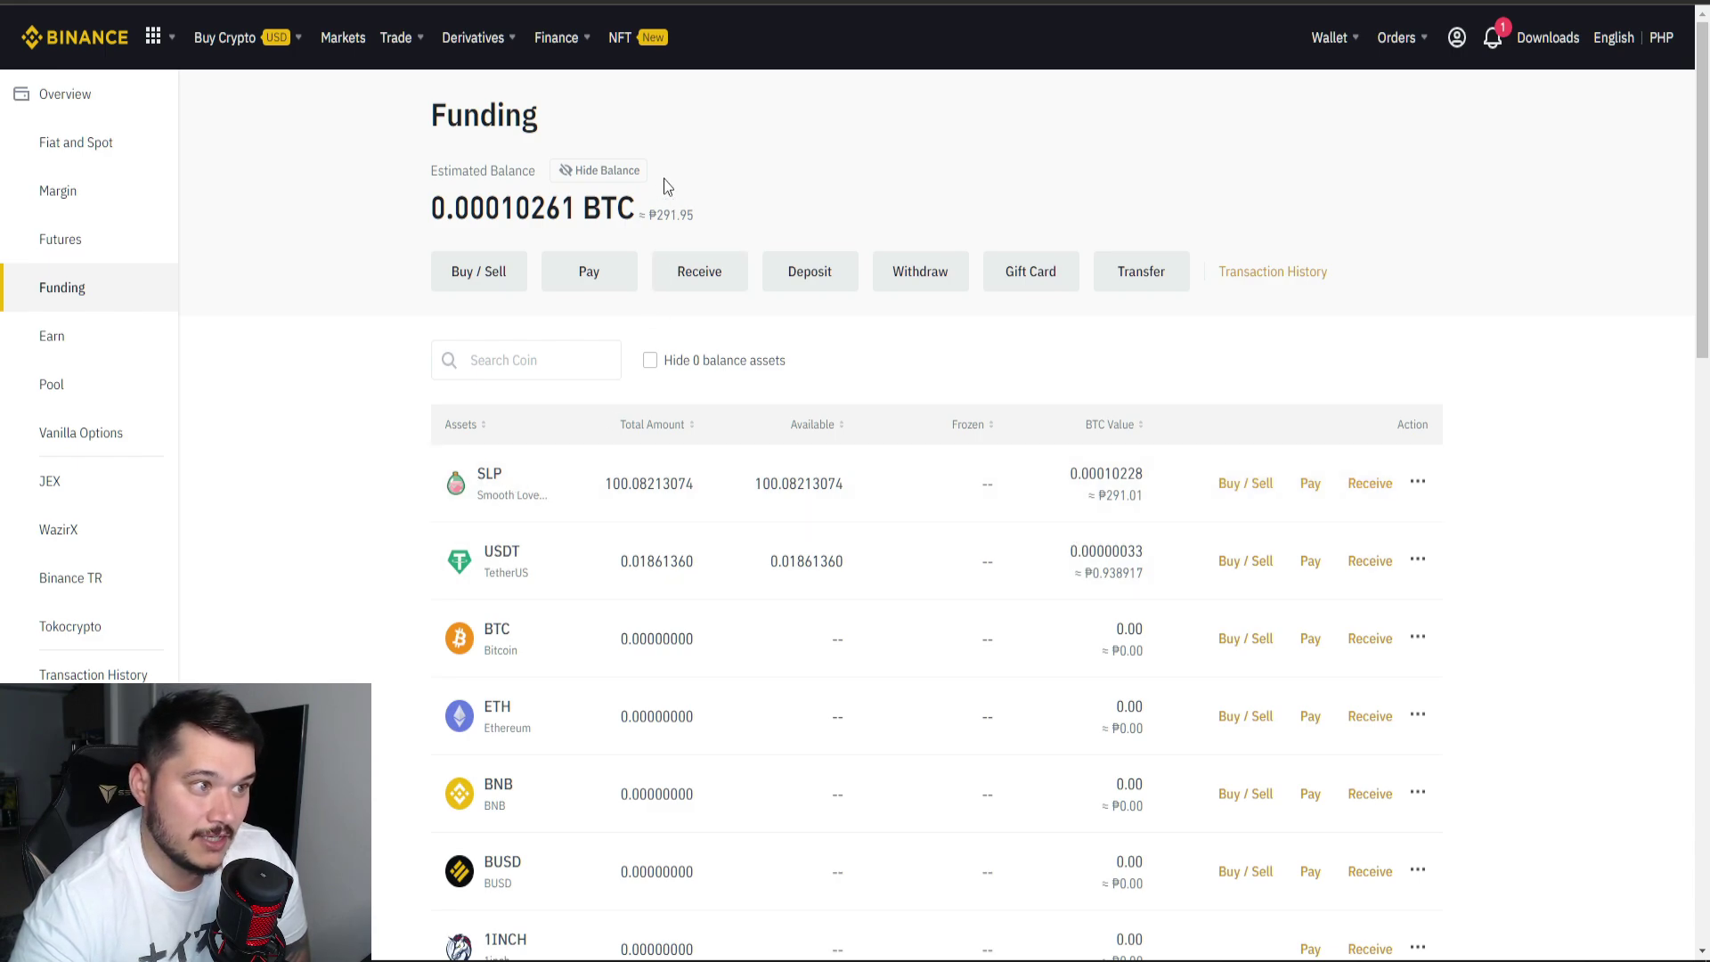
{"action": "left_click", "coordinate": [582, 170]}
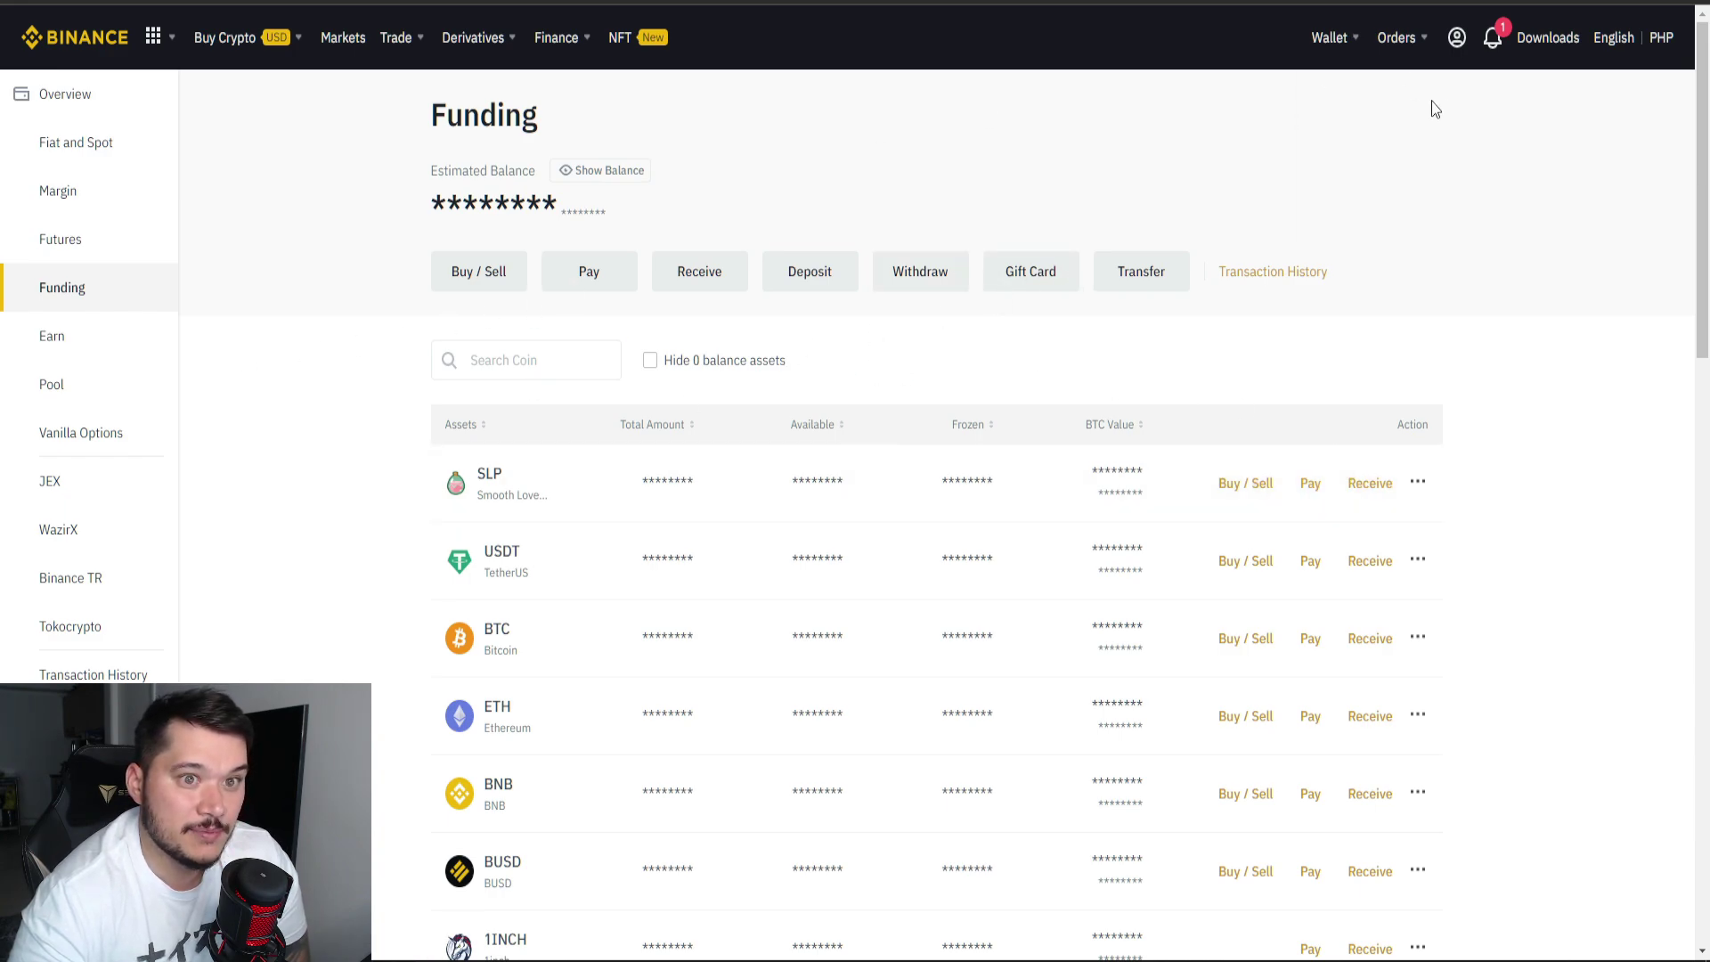
{"action": "left_click", "coordinate": [51, 149]}
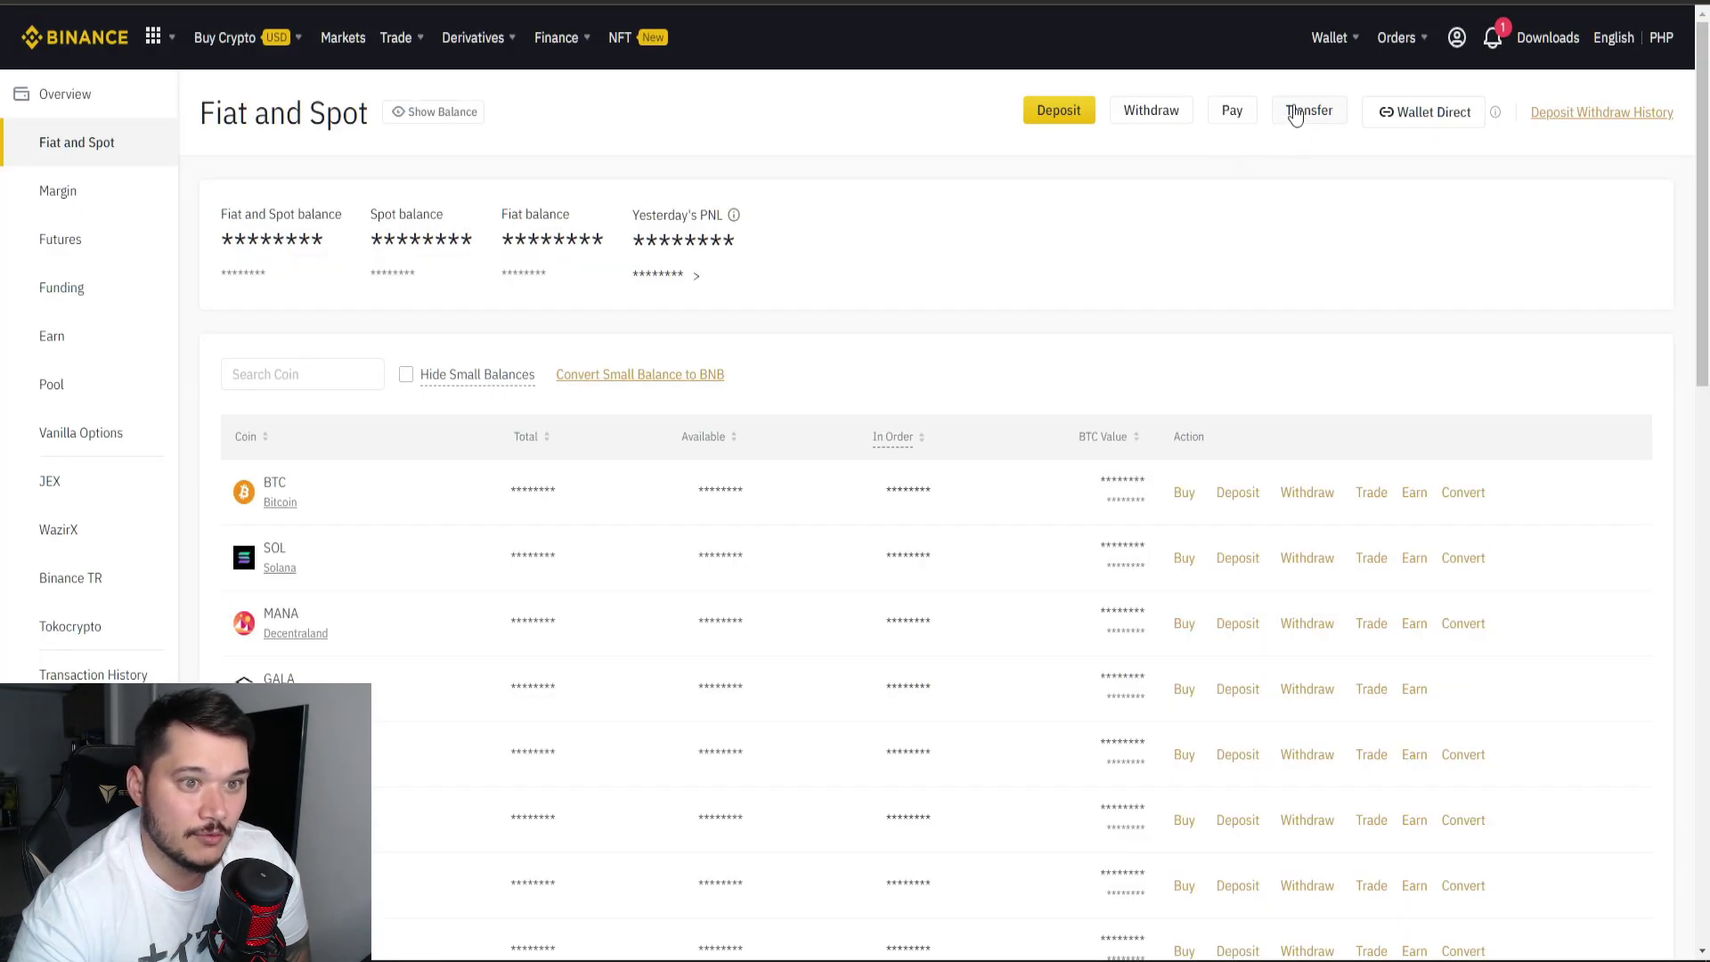
Set up a wallet transfer from Funding to Fiat and Spot.
{"action": "left_click", "coordinate": [1305, 110]}
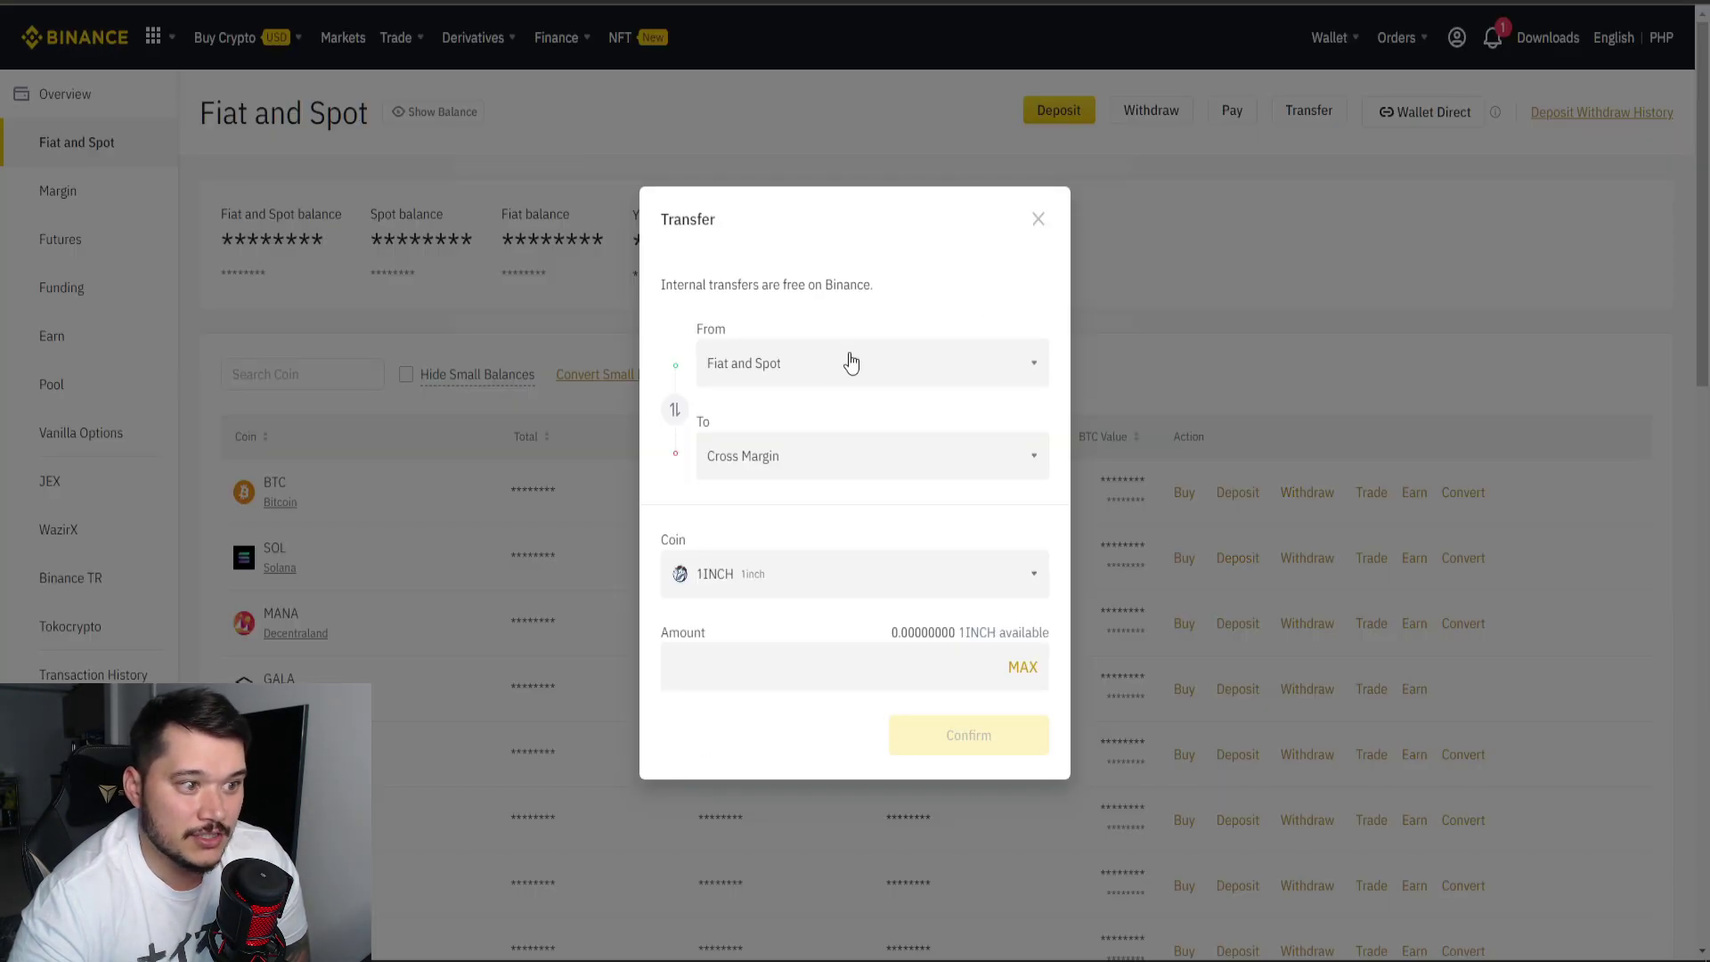
{"action": "left_click", "coordinate": [785, 368]}
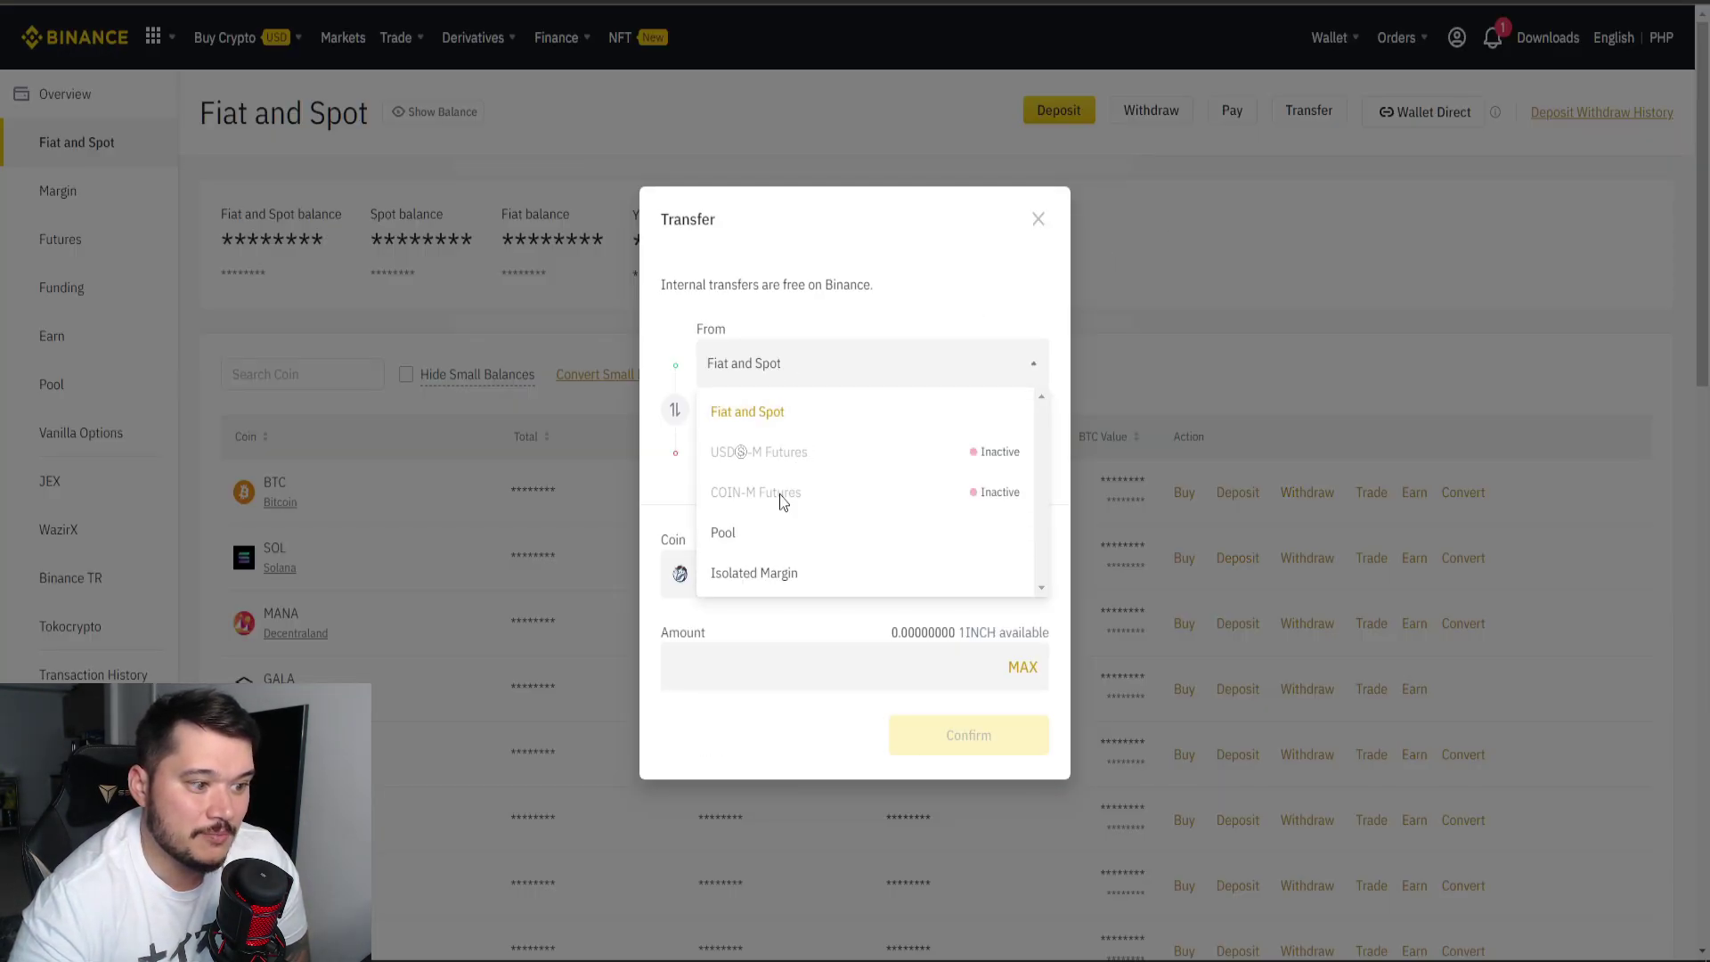
{"action": "left_click", "coordinate": [932, 301]}
{"action": "left_click", "coordinate": [758, 465]}
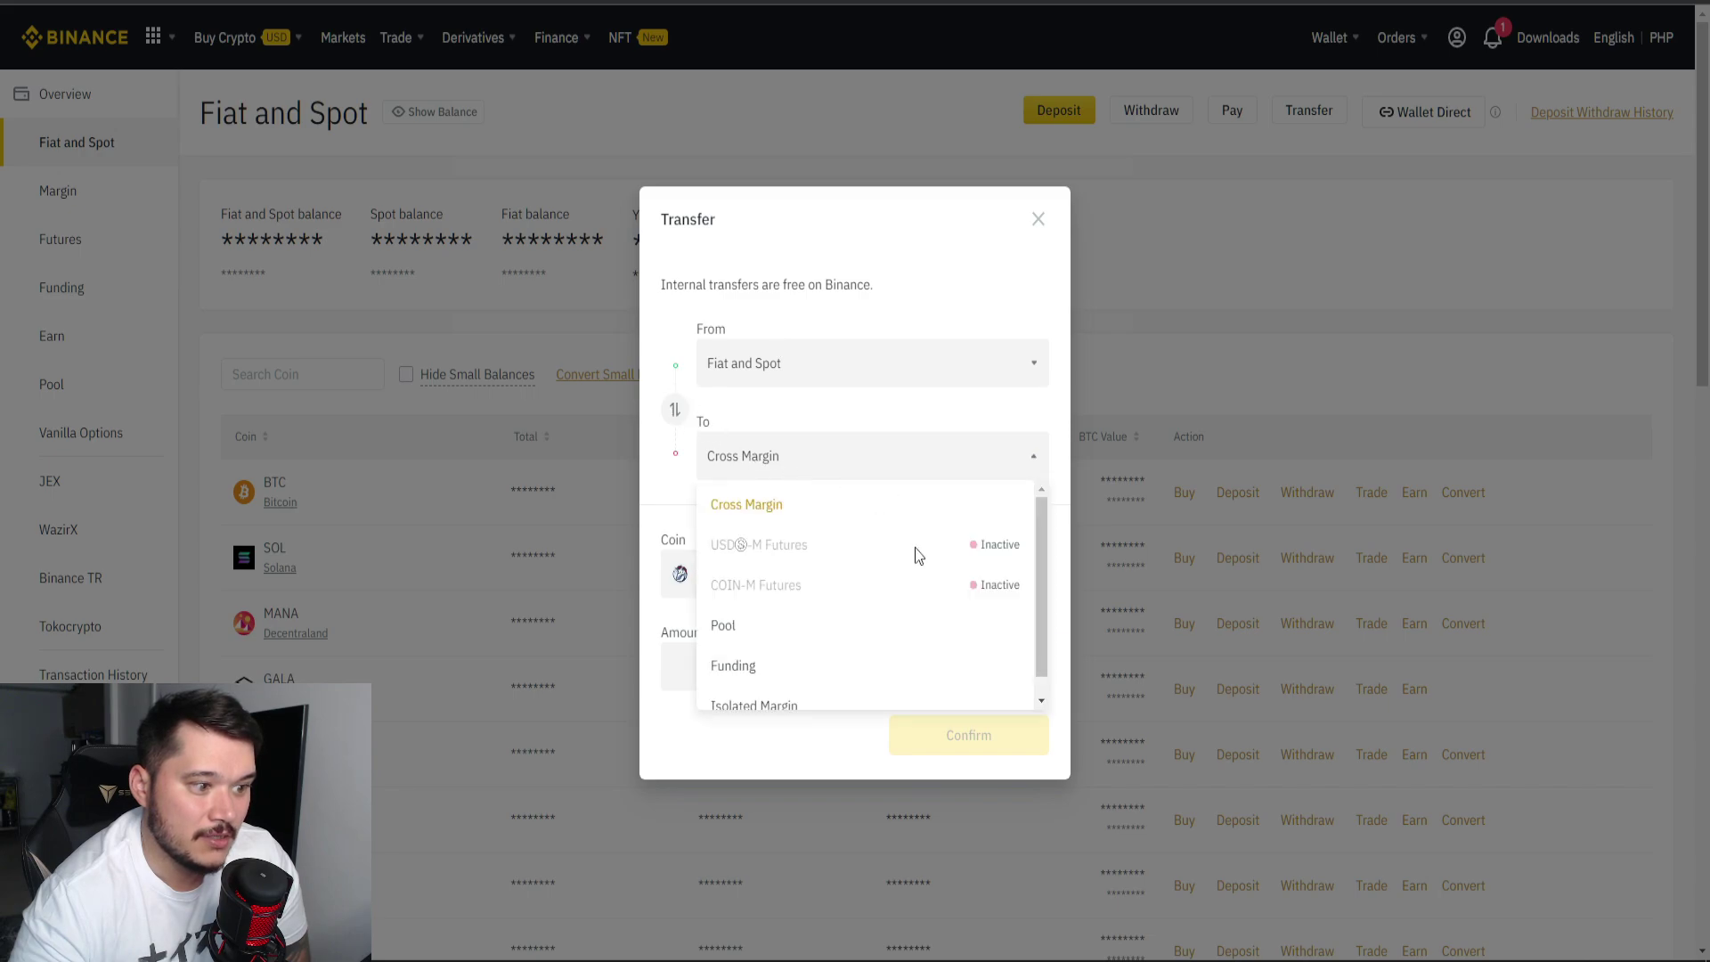
{"action": "left_click", "coordinate": [787, 671]}
{"action": "left_click", "coordinate": [676, 417]}
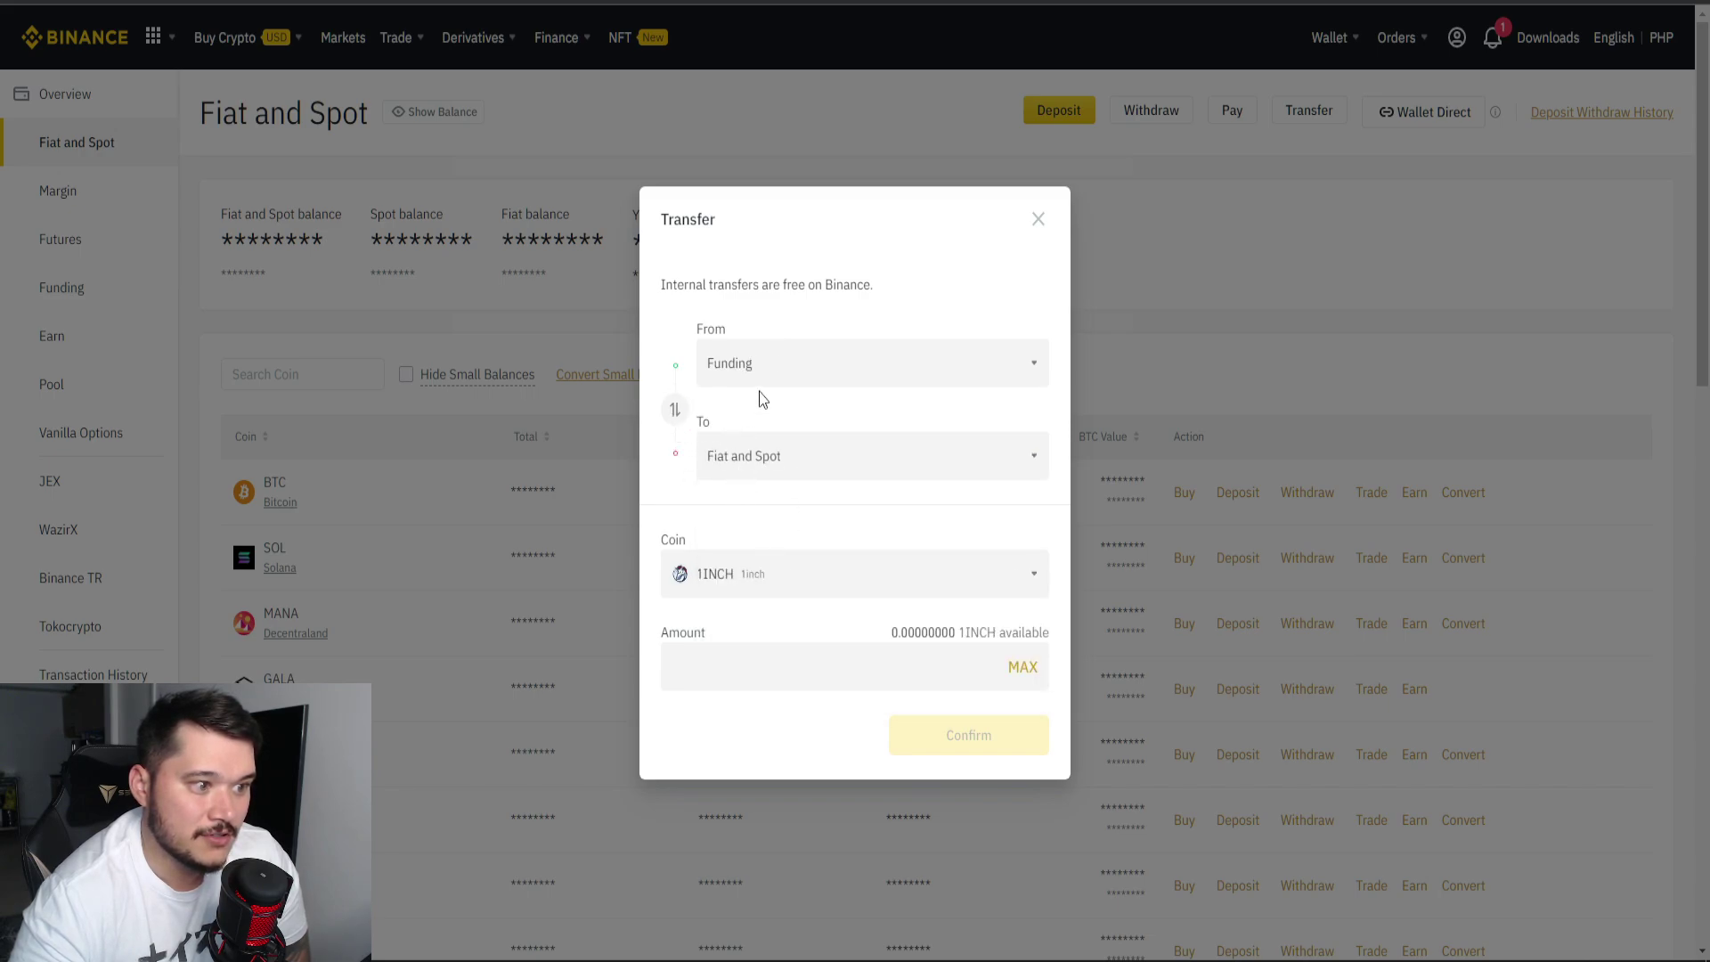
Transfer the full 100.08213074 SLP from Funding into Fiat and Spot.
{"action": "left_click", "coordinate": [775, 599]}
{"action": "scroll", "coordinate": [773, 686], "scroll_direction": "down", "scroll_amount": 2}
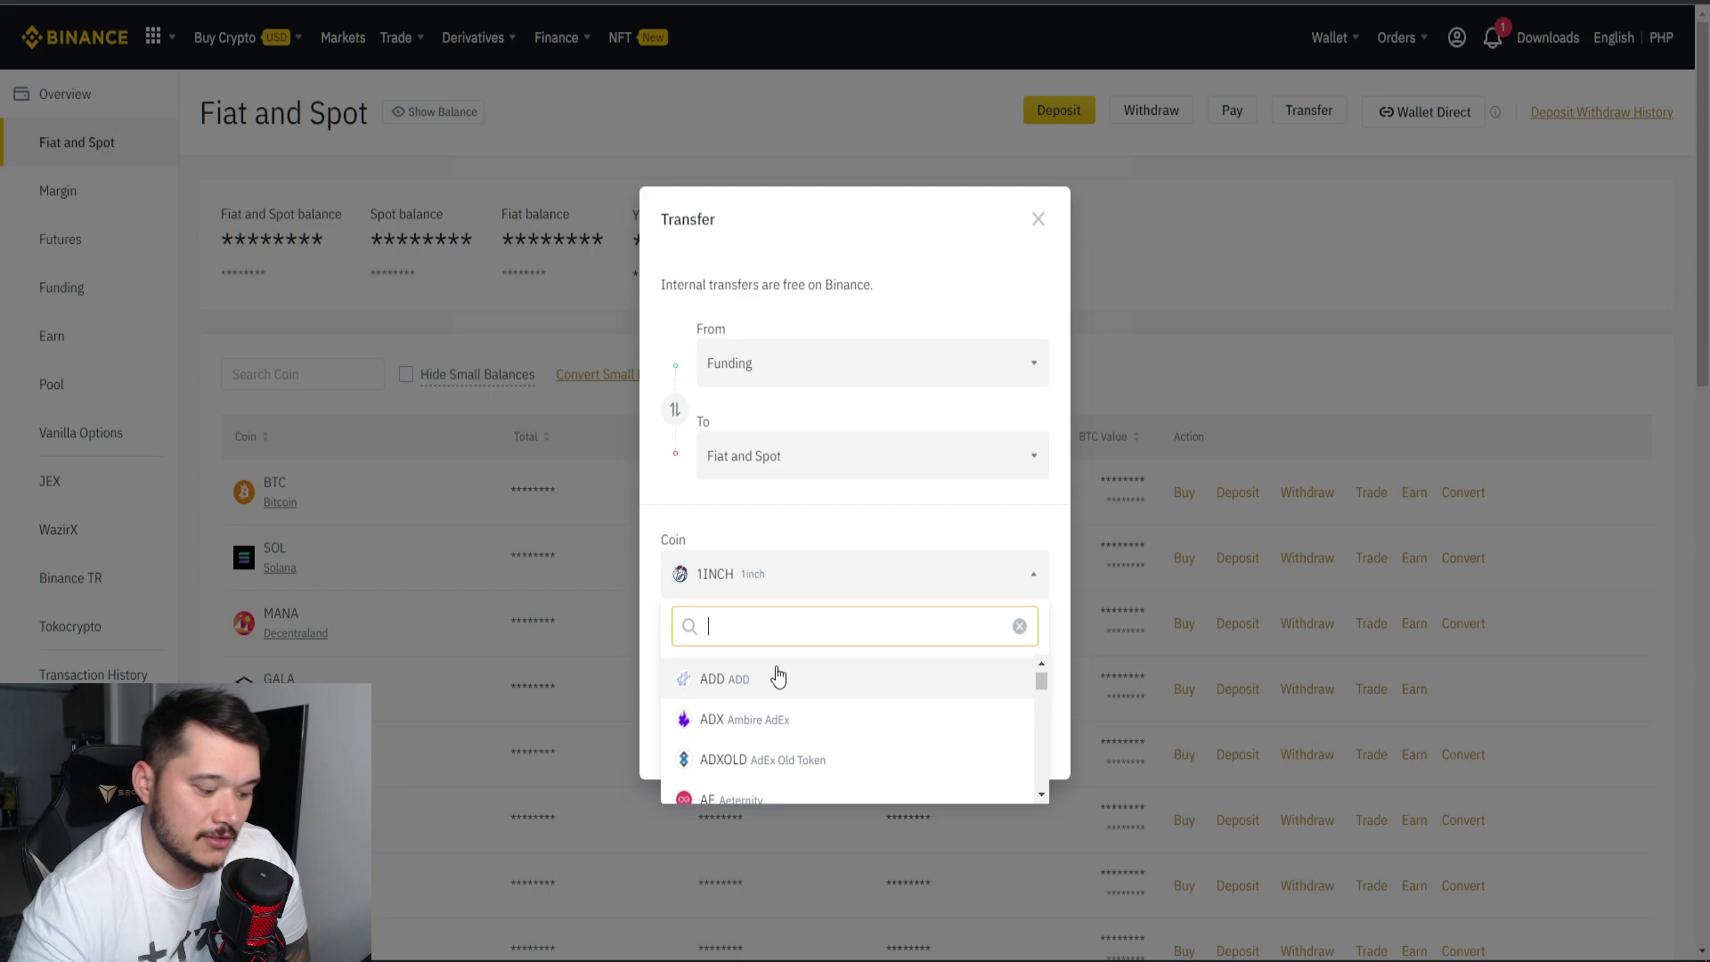
{"action": "type", "text": "slp"}
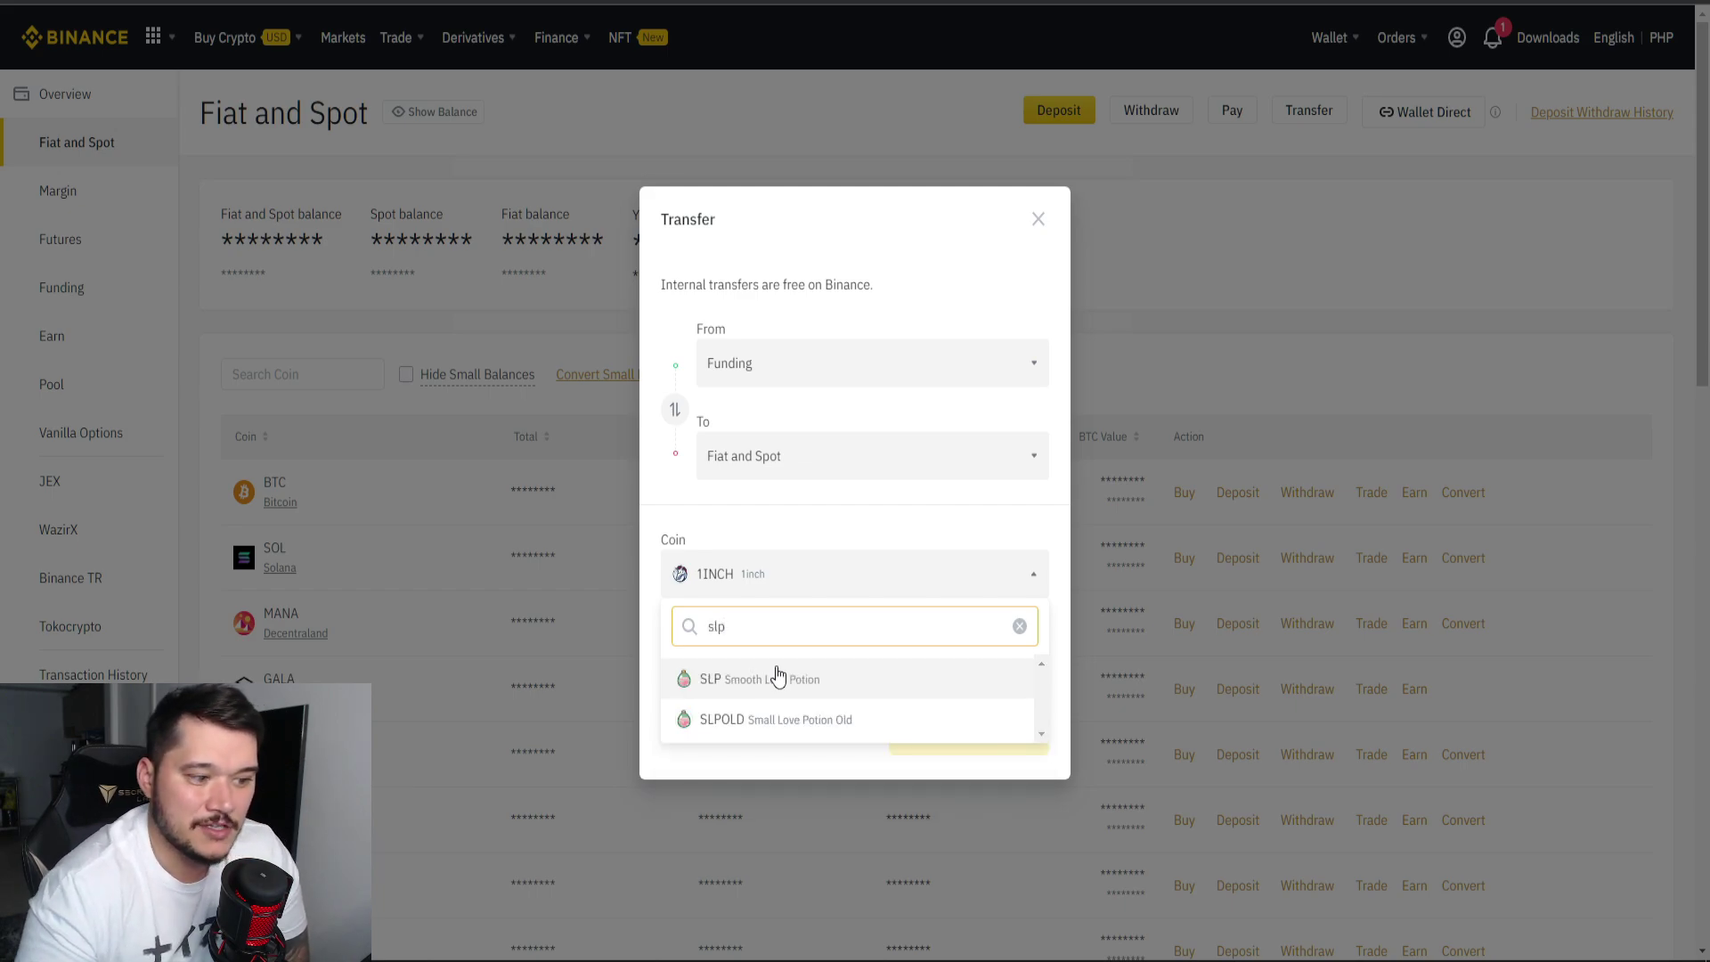
{"action": "left_click", "coordinate": [792, 691]}
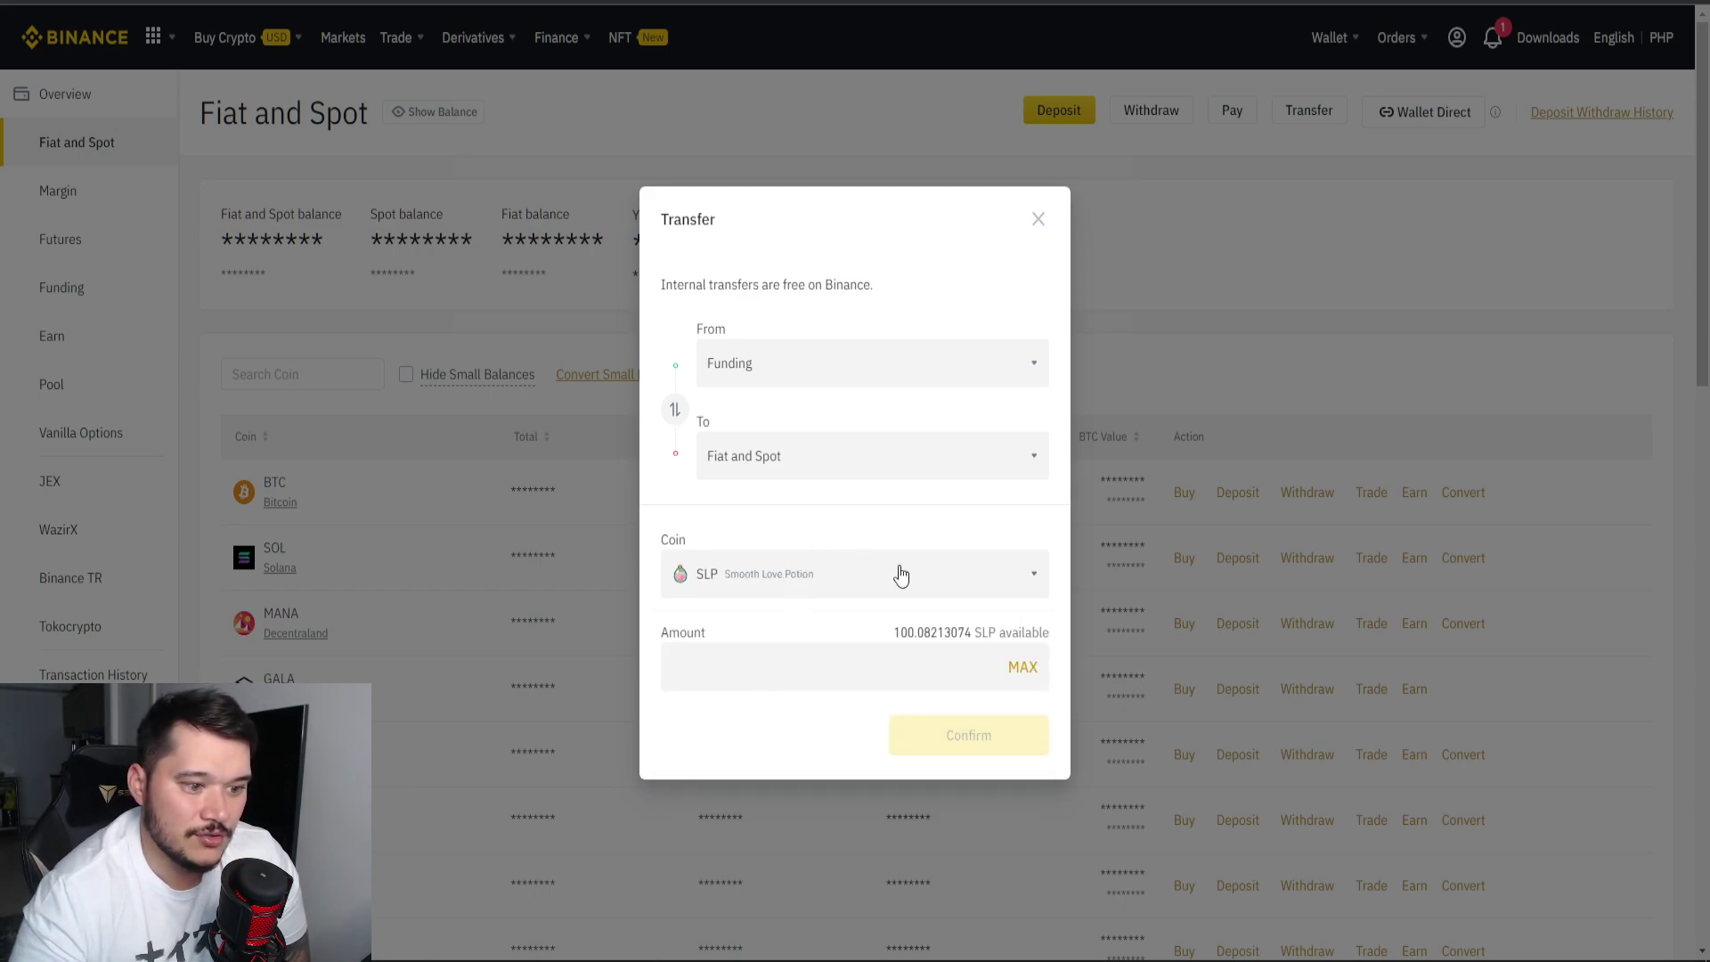
{"action": "left_click", "coordinate": [1022, 668]}
{"action": "left_click", "coordinate": [980, 743]}
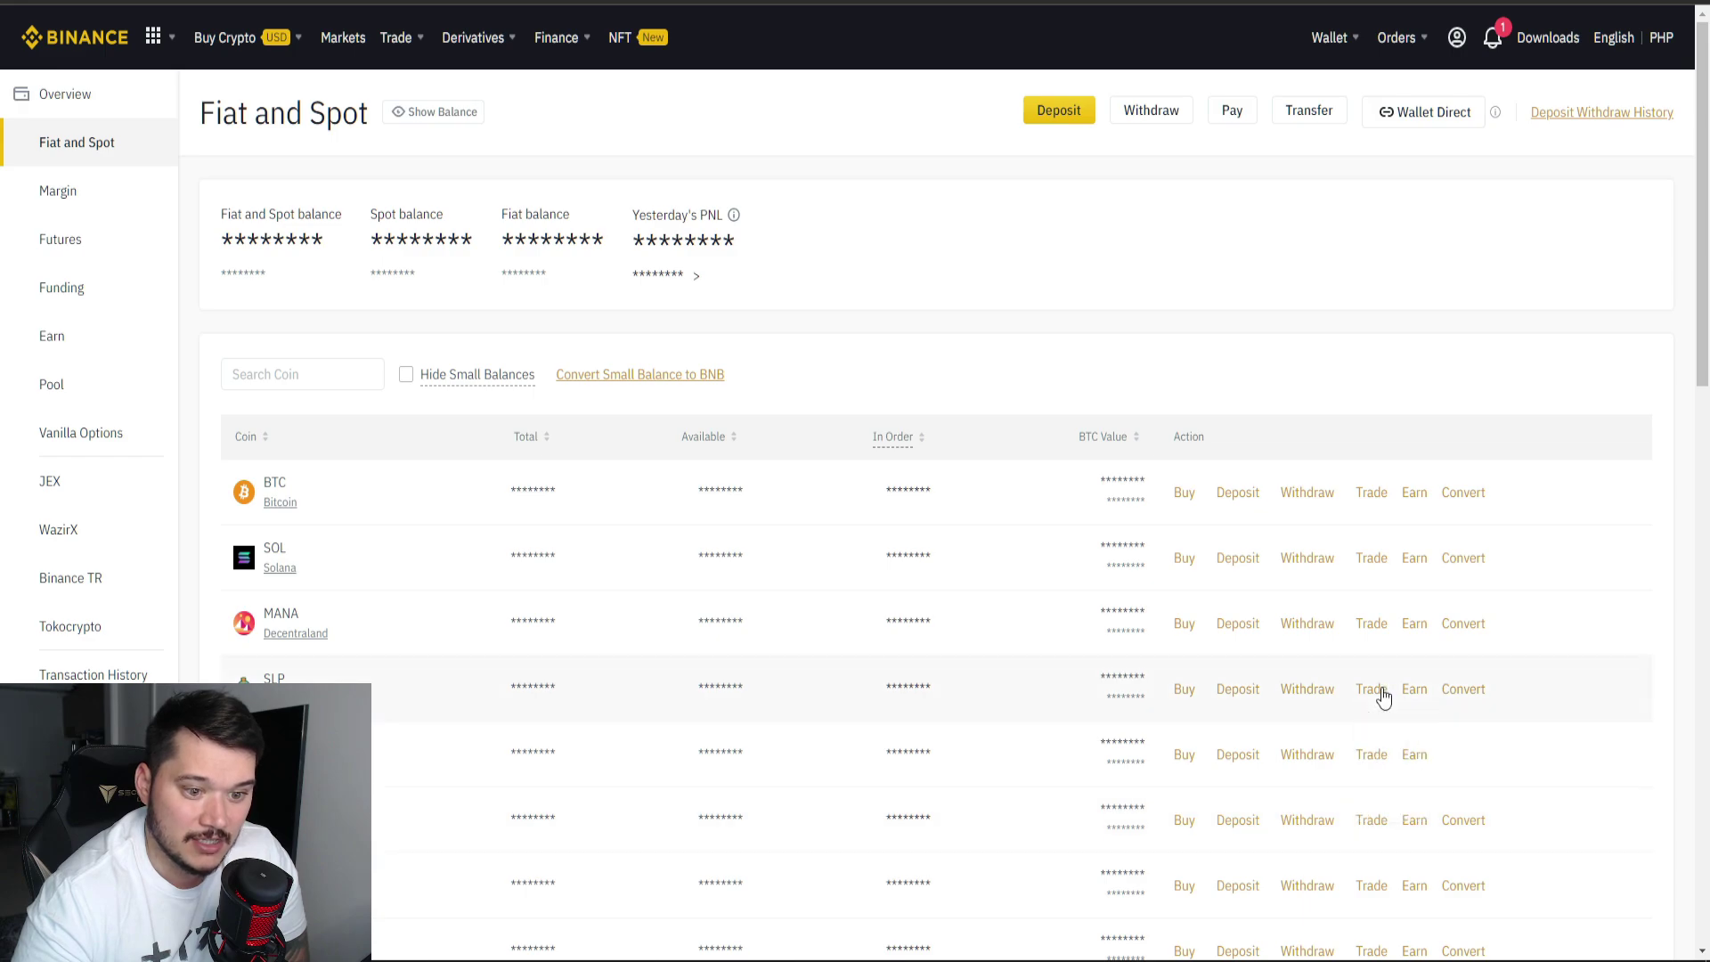
Set up a conversion from SLP to USDT.
{"action": "left_click", "coordinate": [1465, 690]}
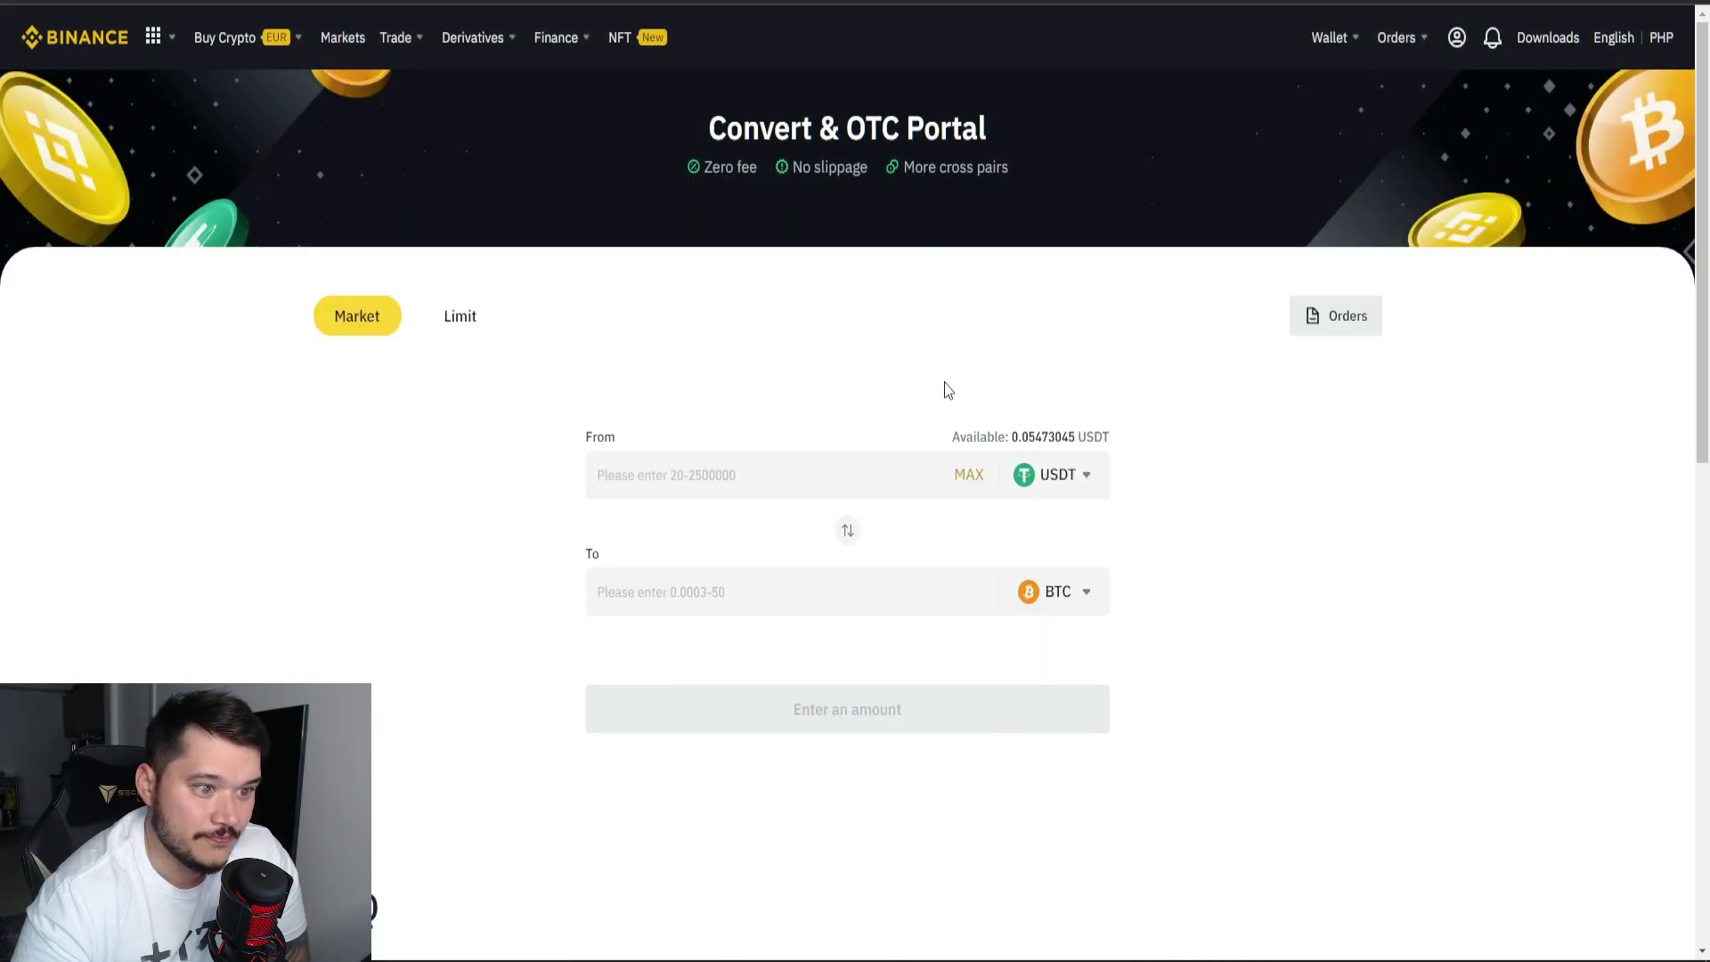
{"action": "left_click", "coordinate": [882, 478]}
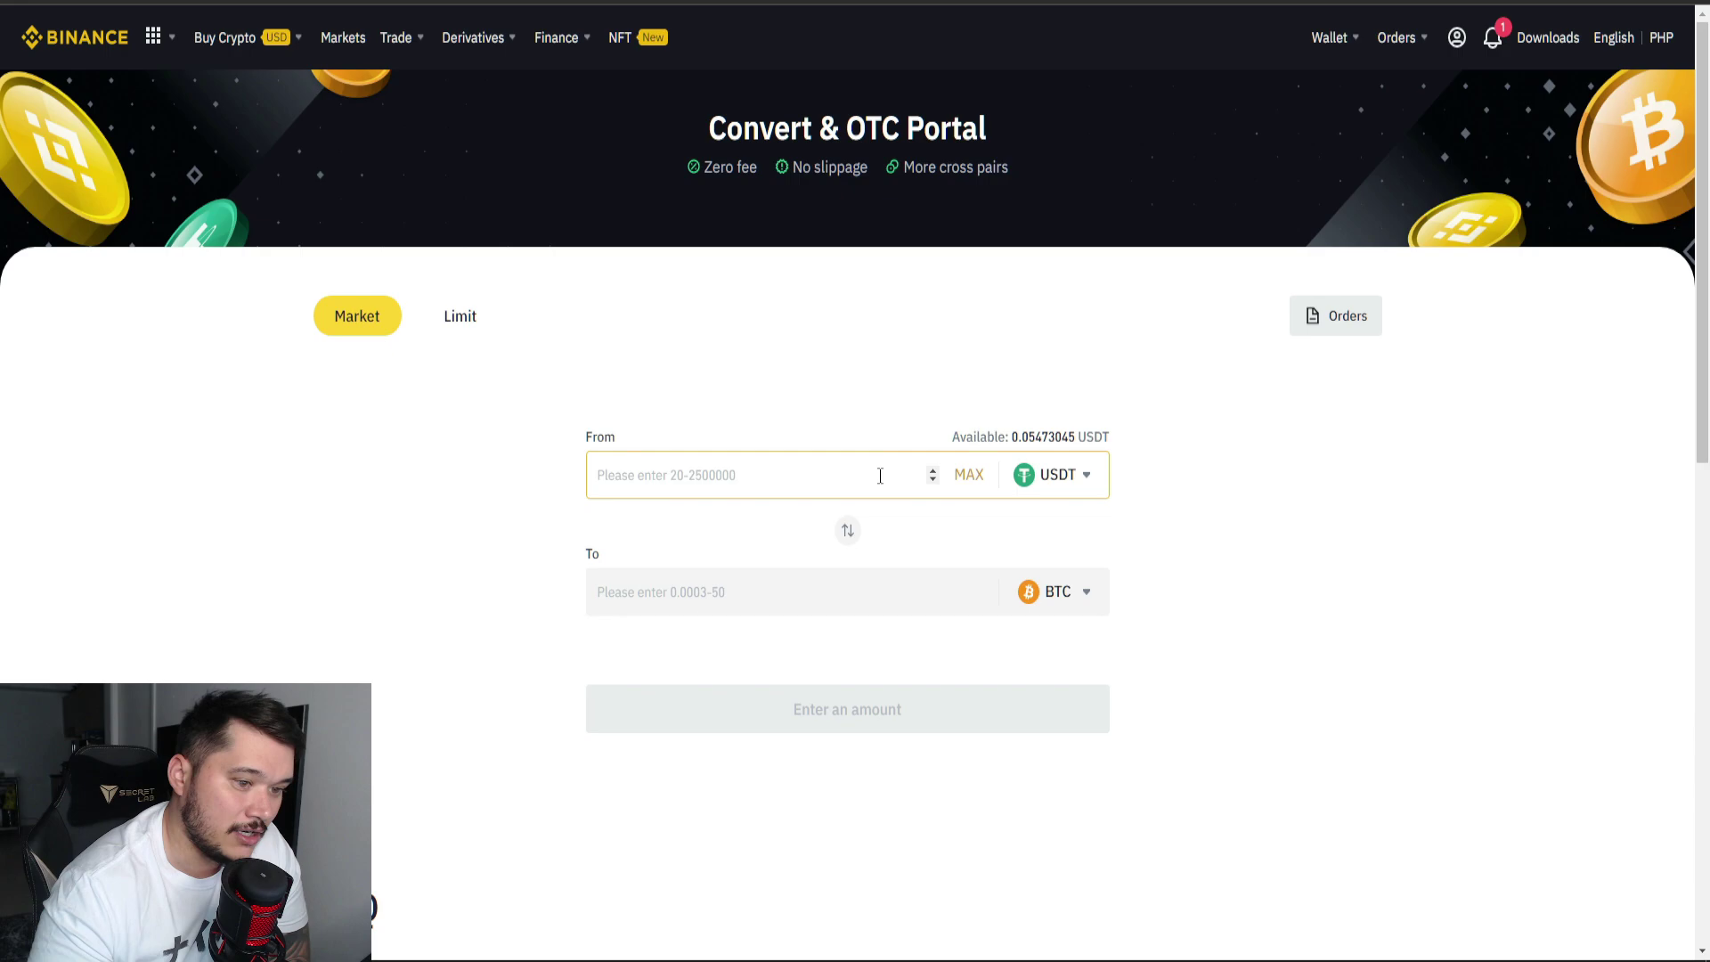
{"action": "left_click", "coordinate": [1075, 473]}
{"action": "type", "text": "slp"}
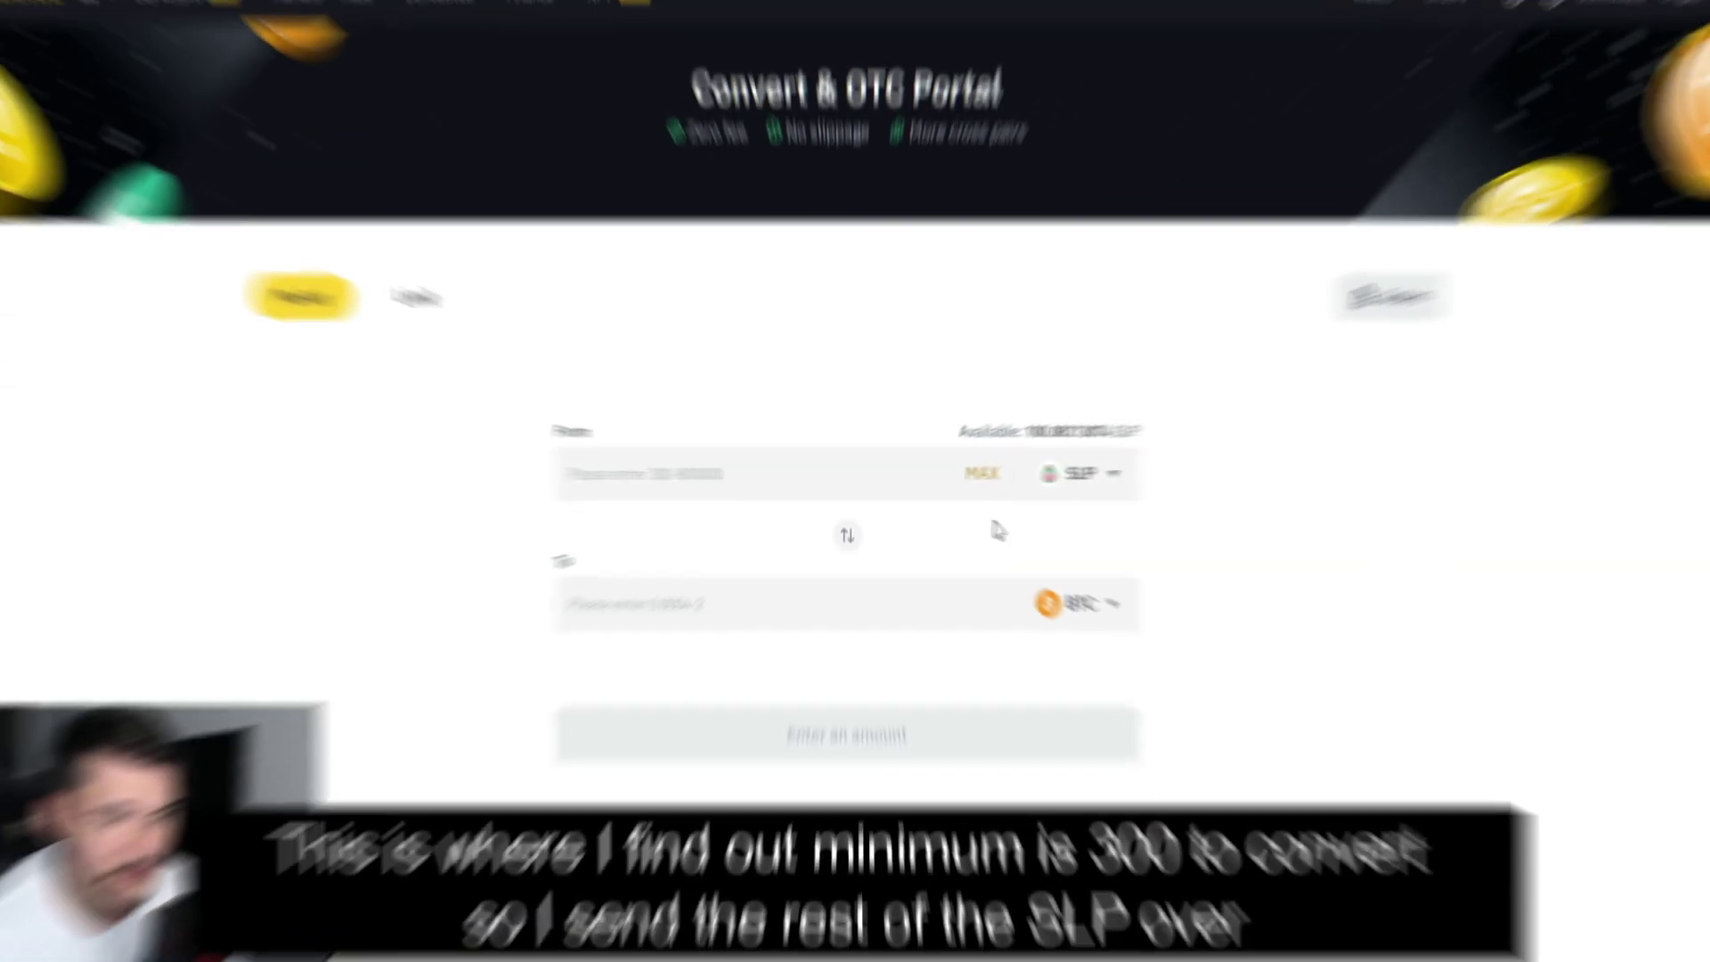
{"action": "left_click", "coordinate": [1060, 591]}
{"action": "type", "text": "usdt"}
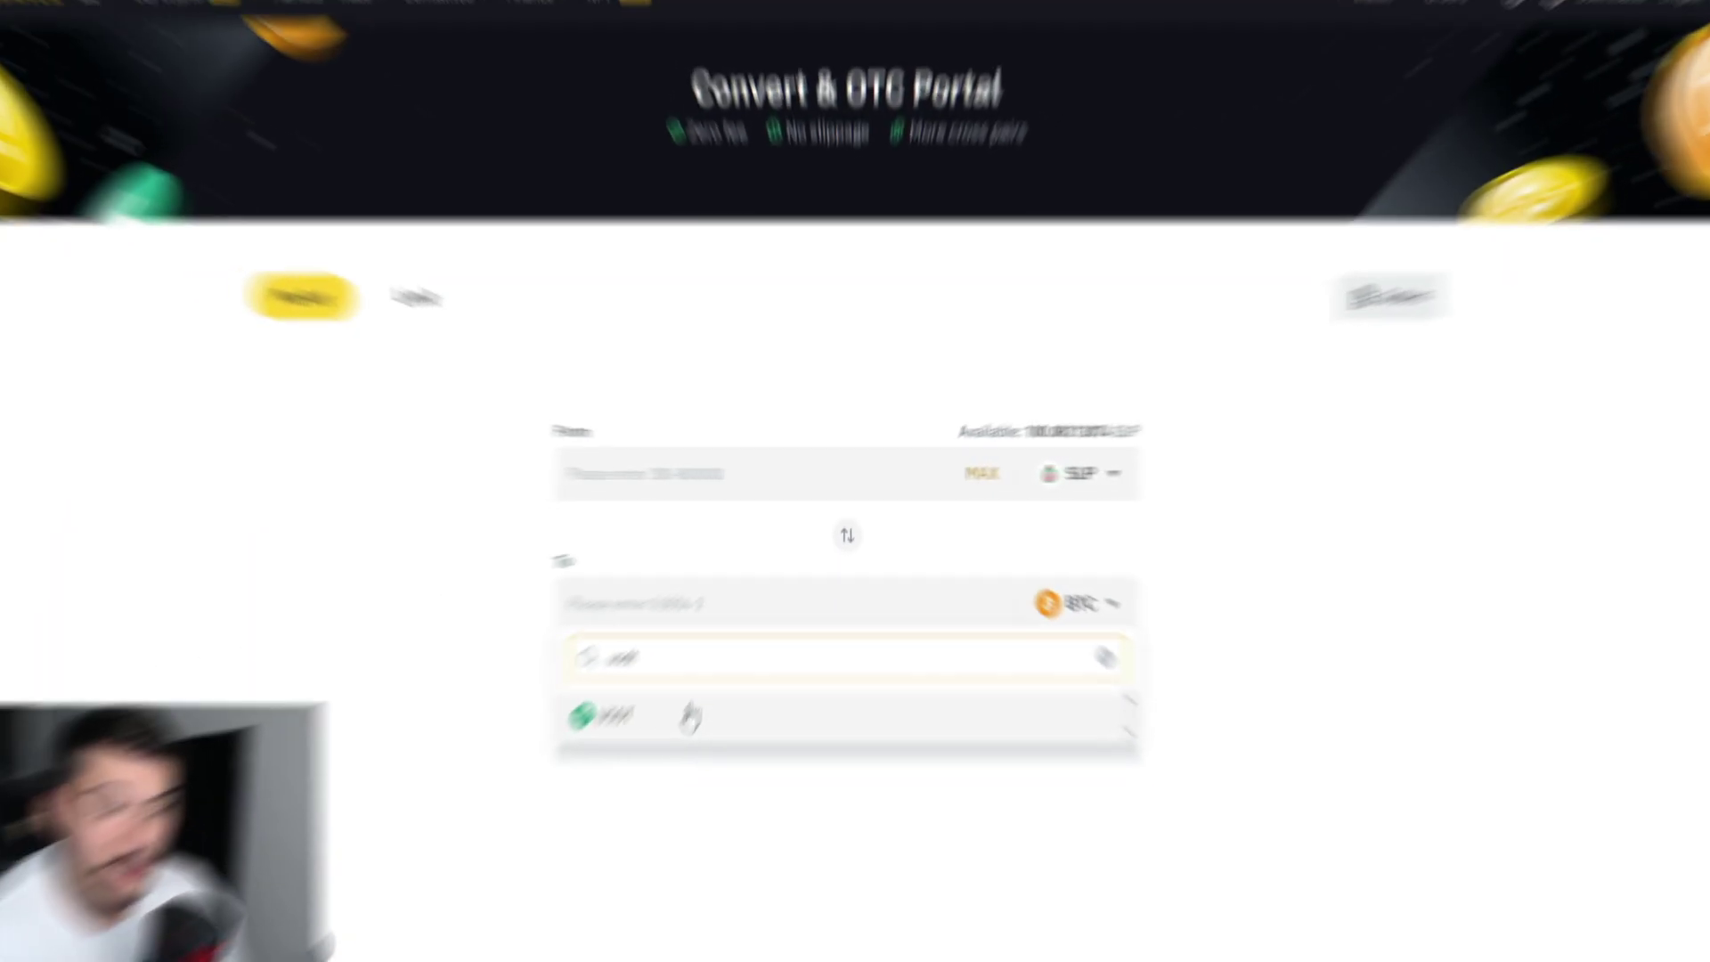
{"action": "left_click", "coordinate": [686, 710]}
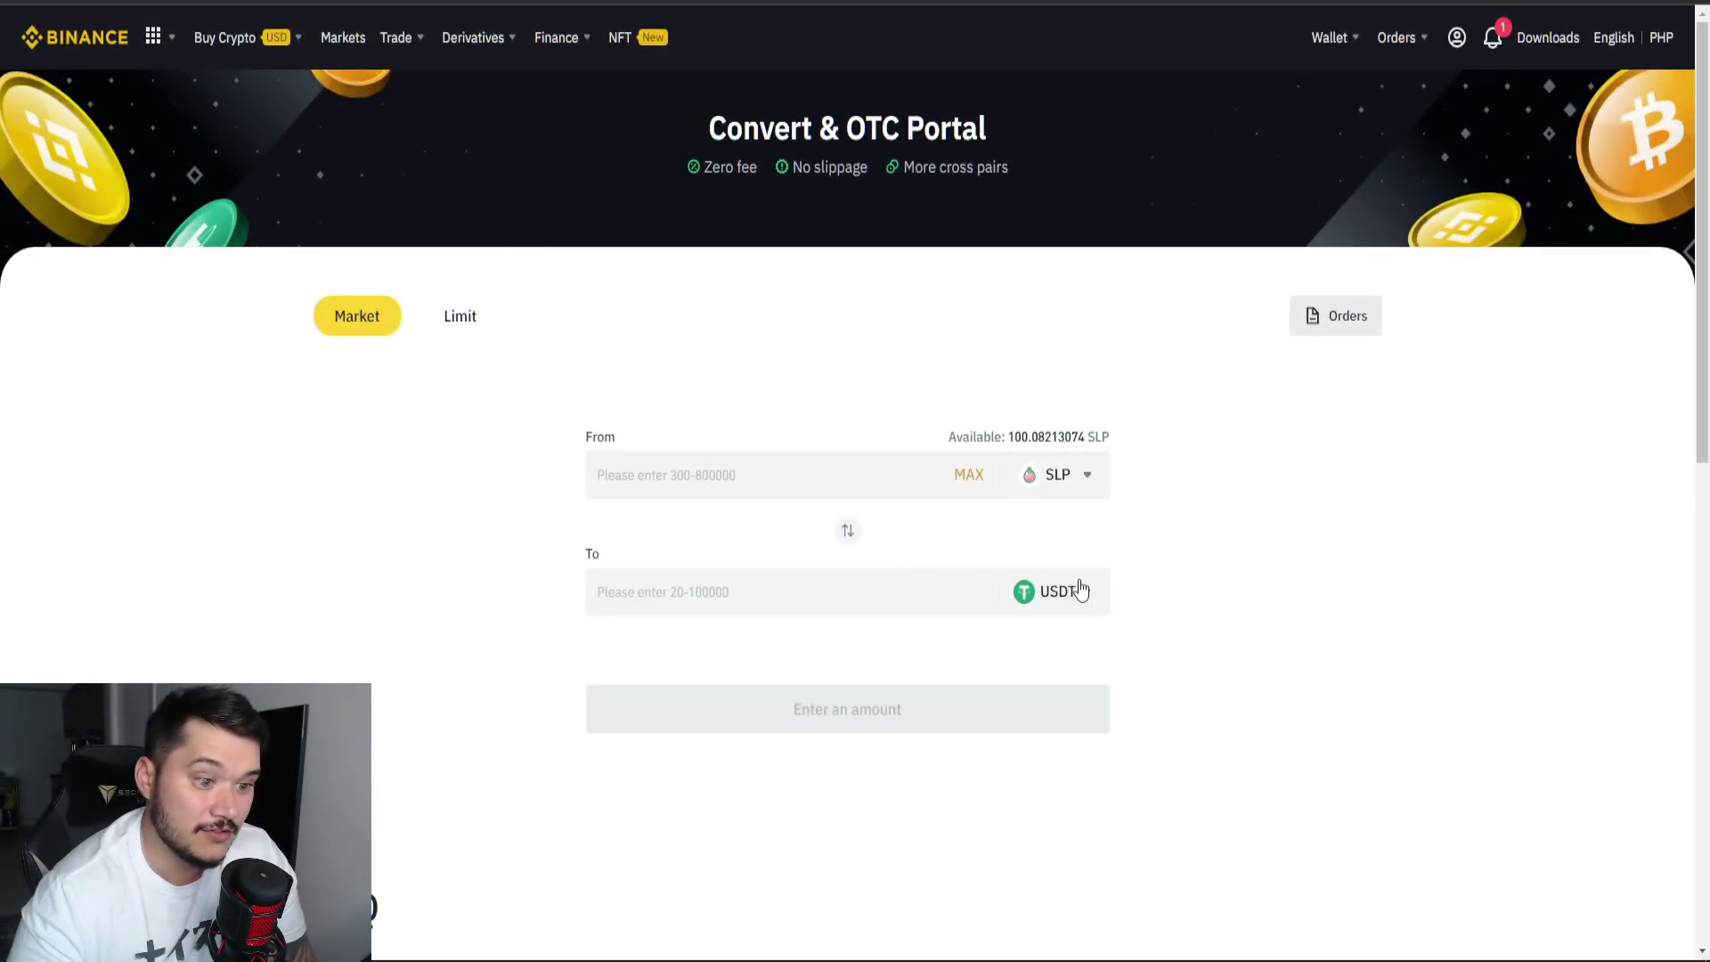
Convert all 346.08213074 SLP into 19.93100834 USDT and return to Fiat and Spot.
{"action": "left_click", "coordinate": [980, 477]}
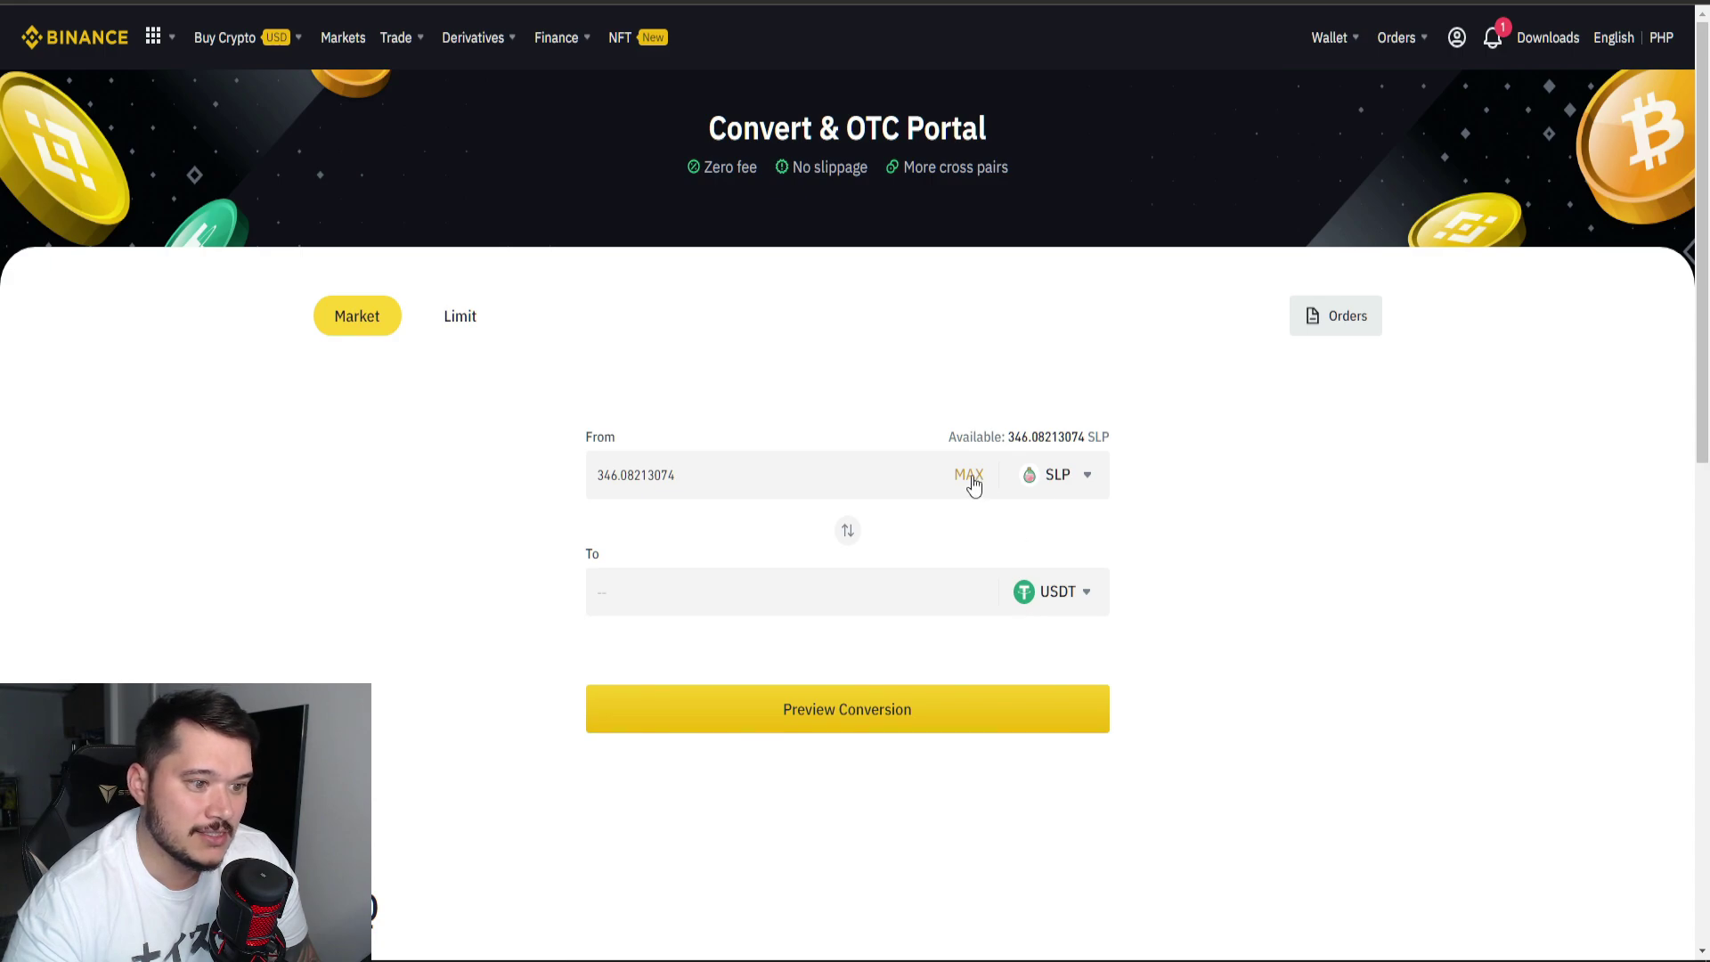
{"action": "left_click", "coordinate": [885, 720]}
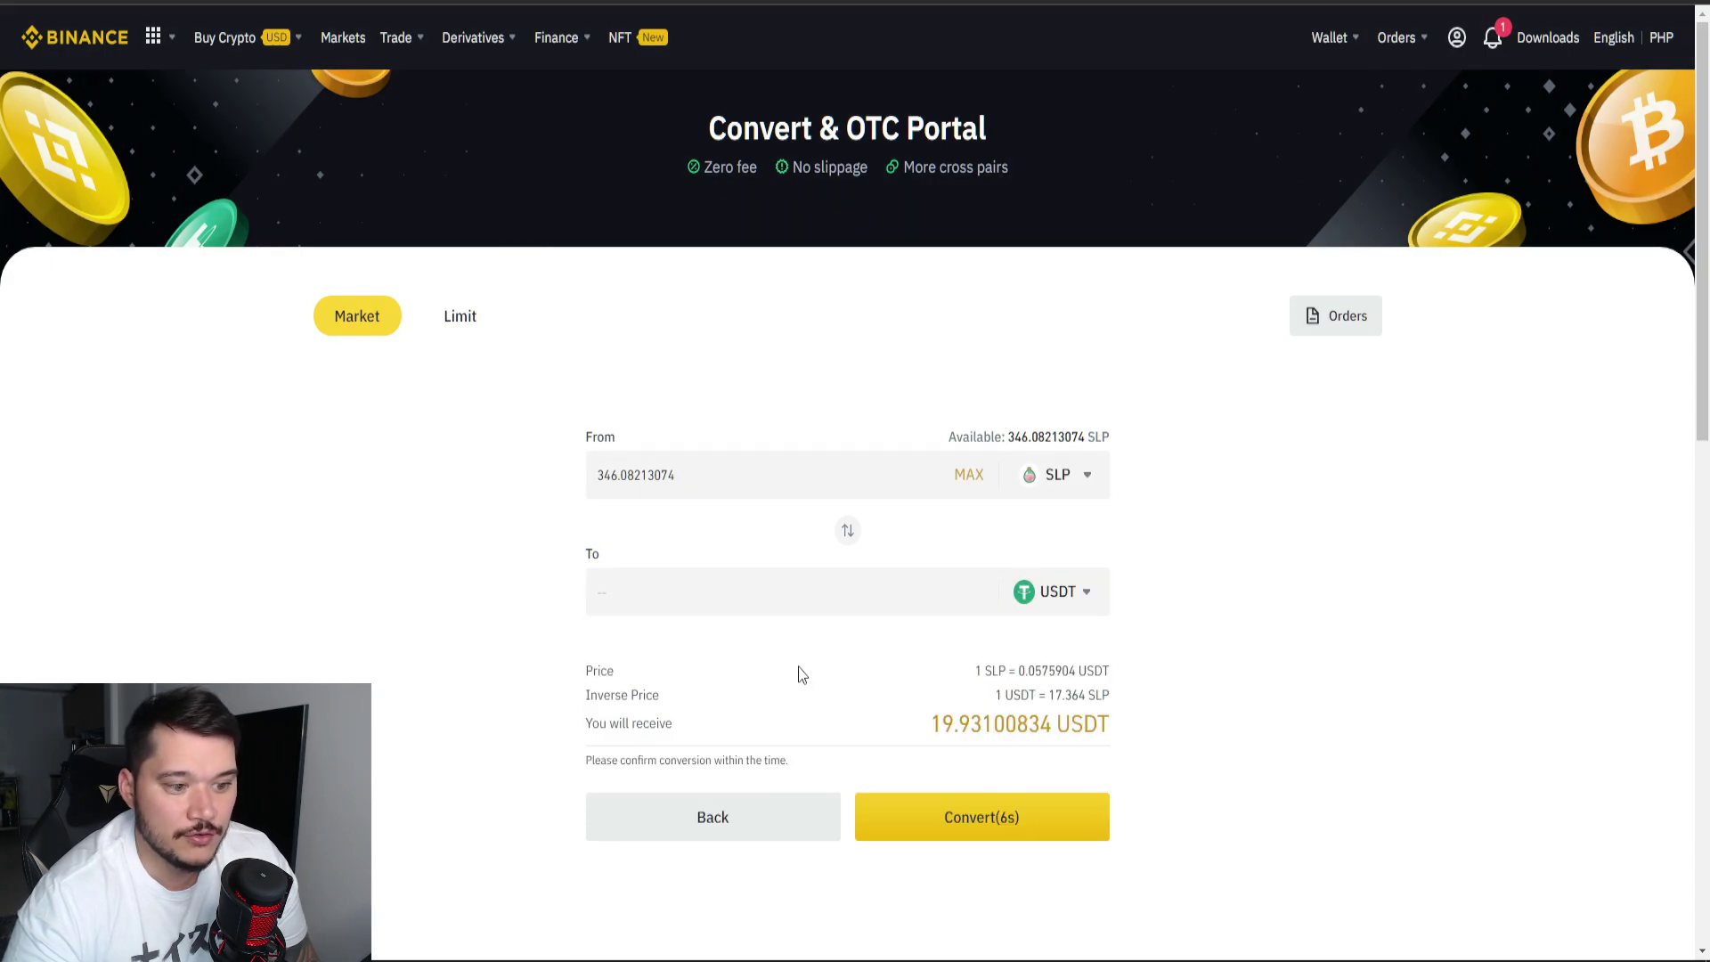
{"action": "left_click_drag", "start_coordinate": [937, 724], "coordinate": [1058, 726]}
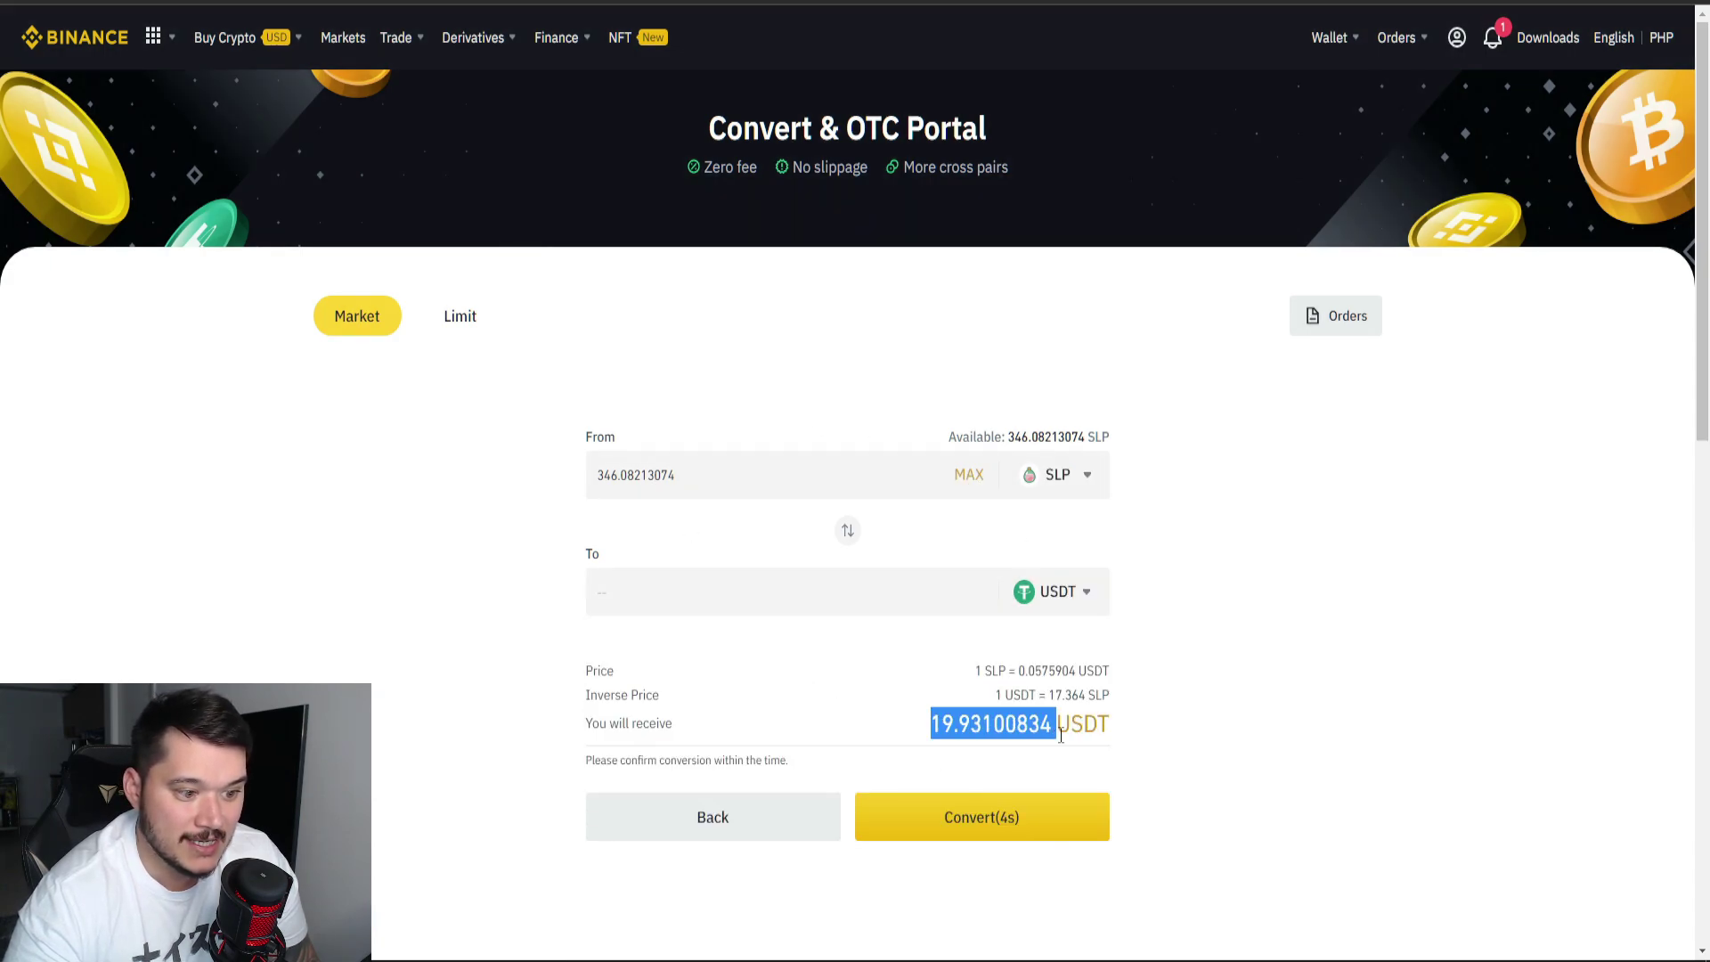
{"action": "left_click", "coordinate": [1149, 748]}
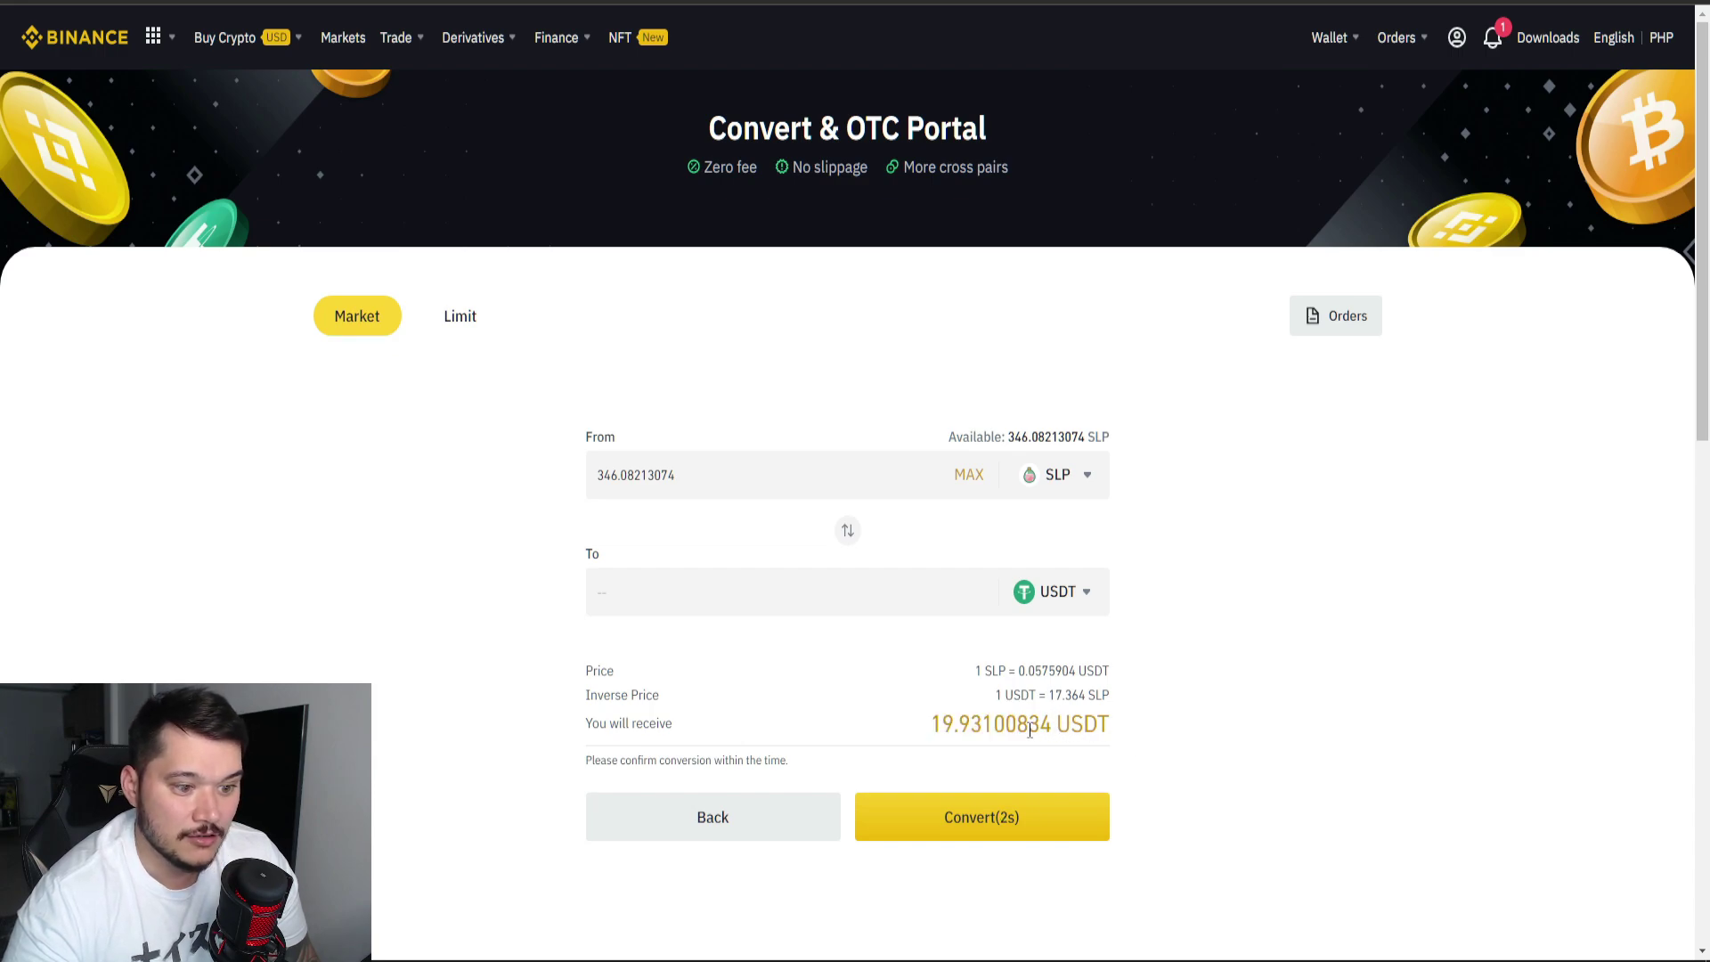
{"action": "left_click", "coordinate": [1019, 819]}
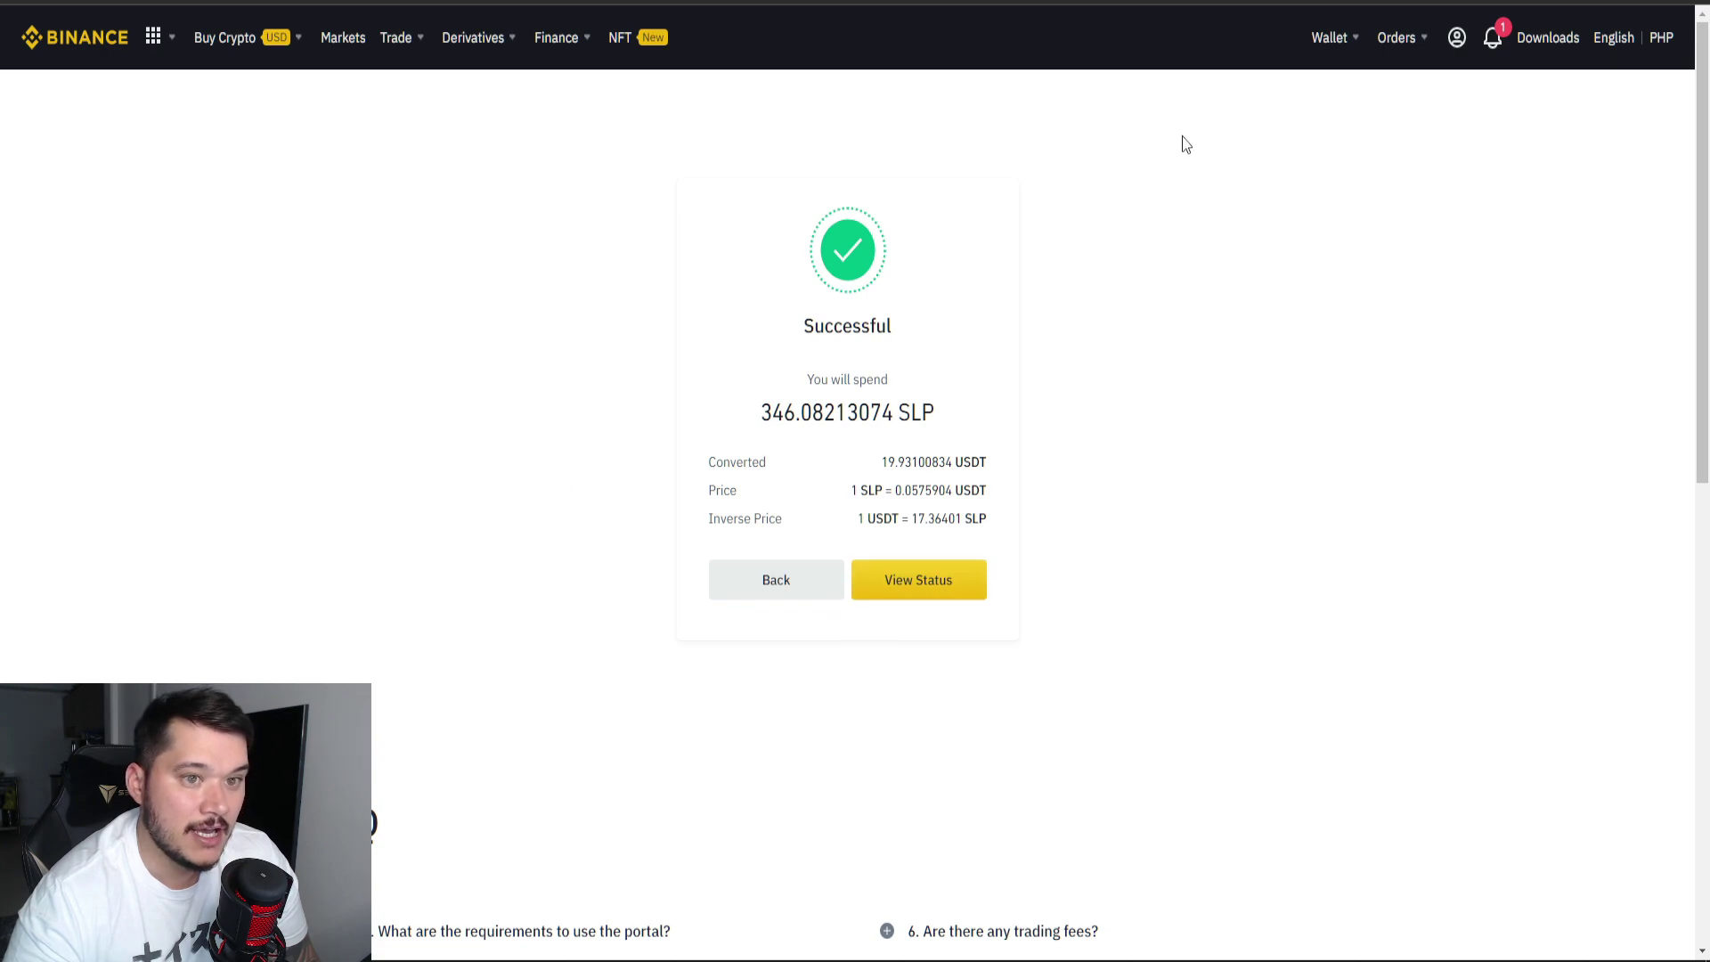
{"action": "mouse_move", "coordinate": [1379, 43]}
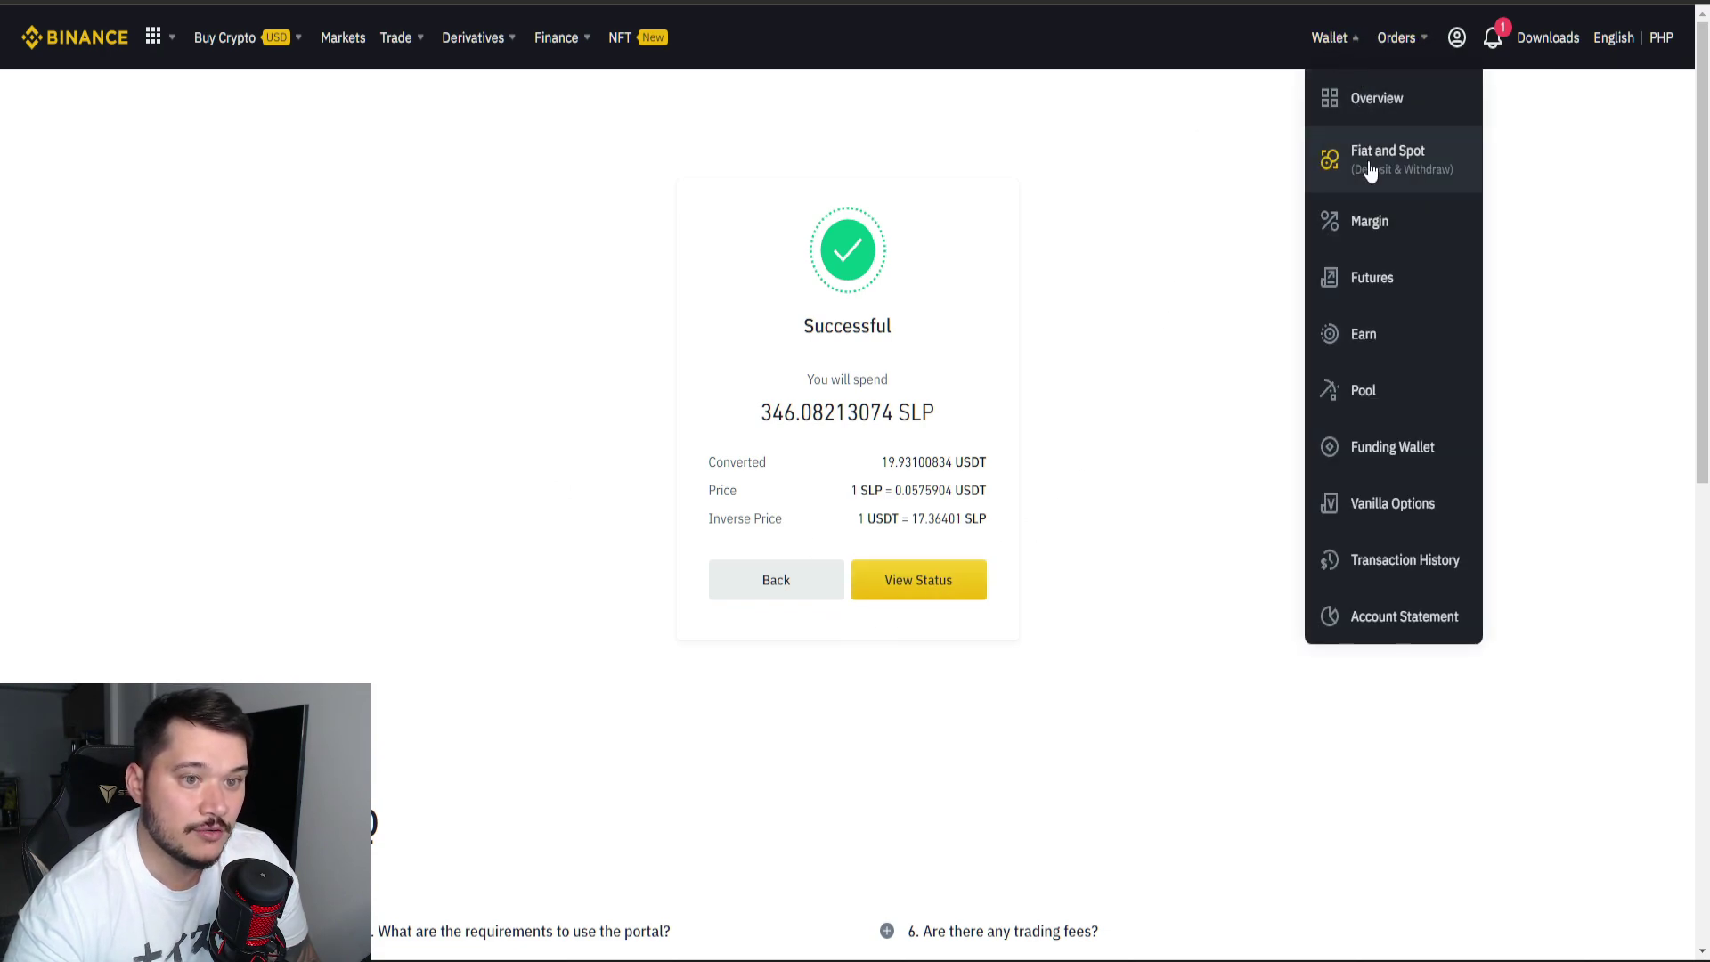
{"action": "left_click", "coordinate": [1370, 171]}
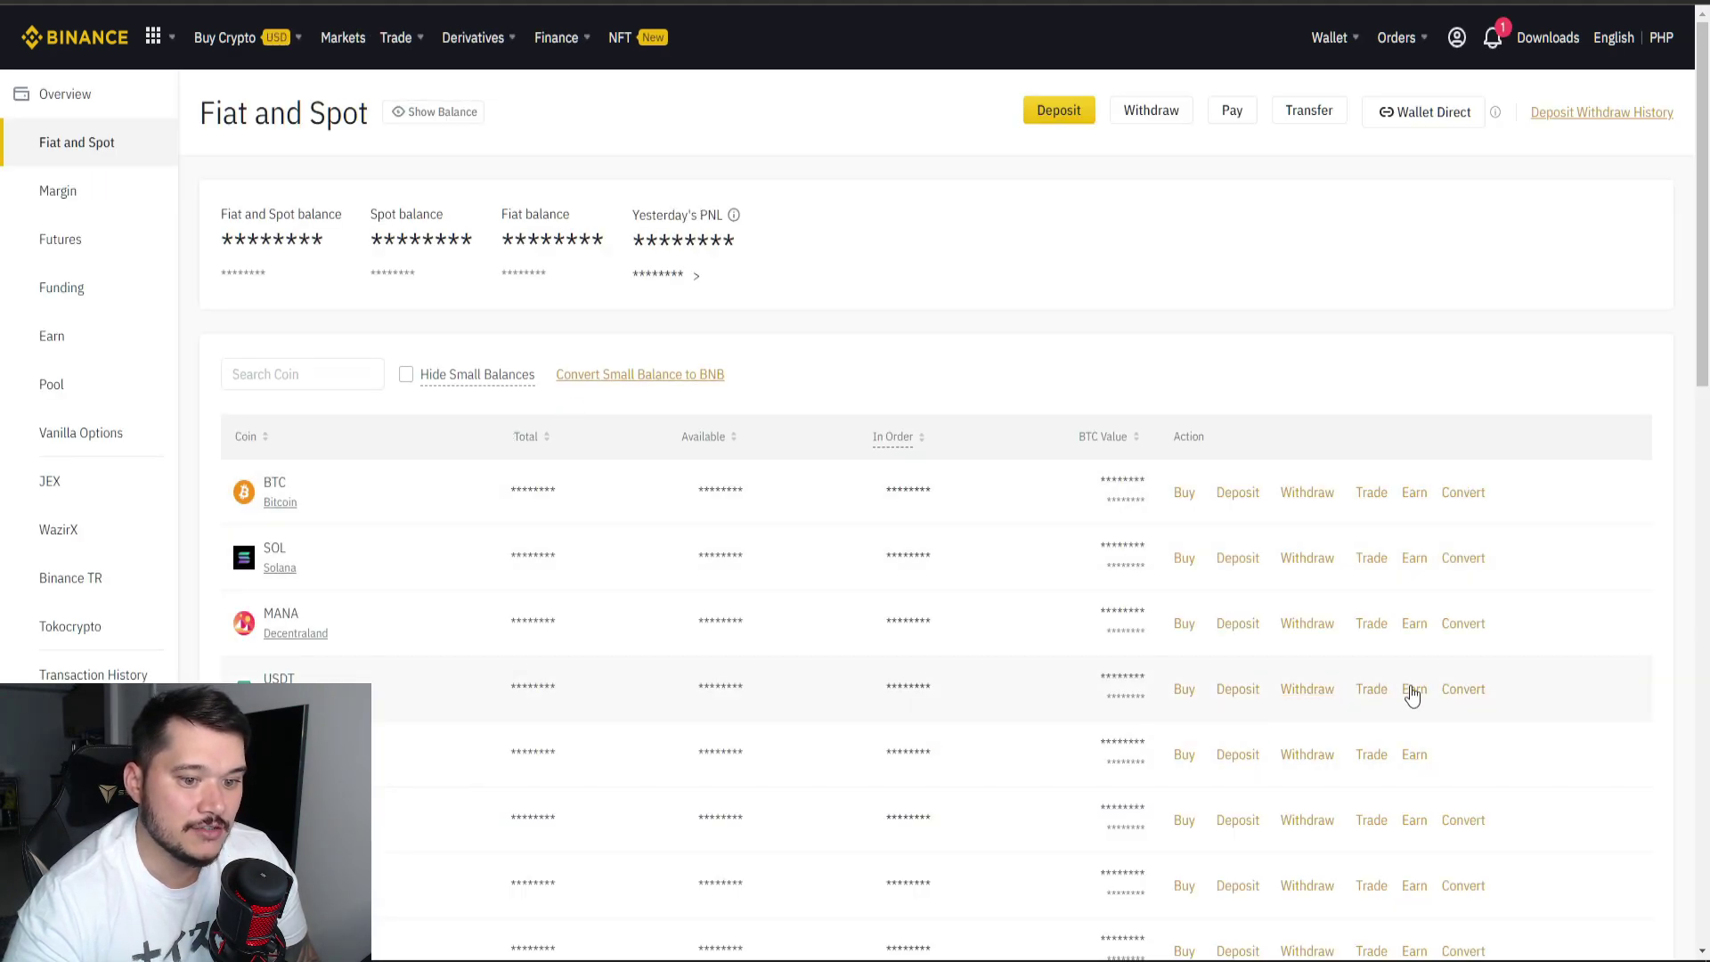
Transfer the full 19.98573879 USDT from Fiat and Spot to the Funding wallet.
{"action": "left_click", "coordinate": [1313, 116]}
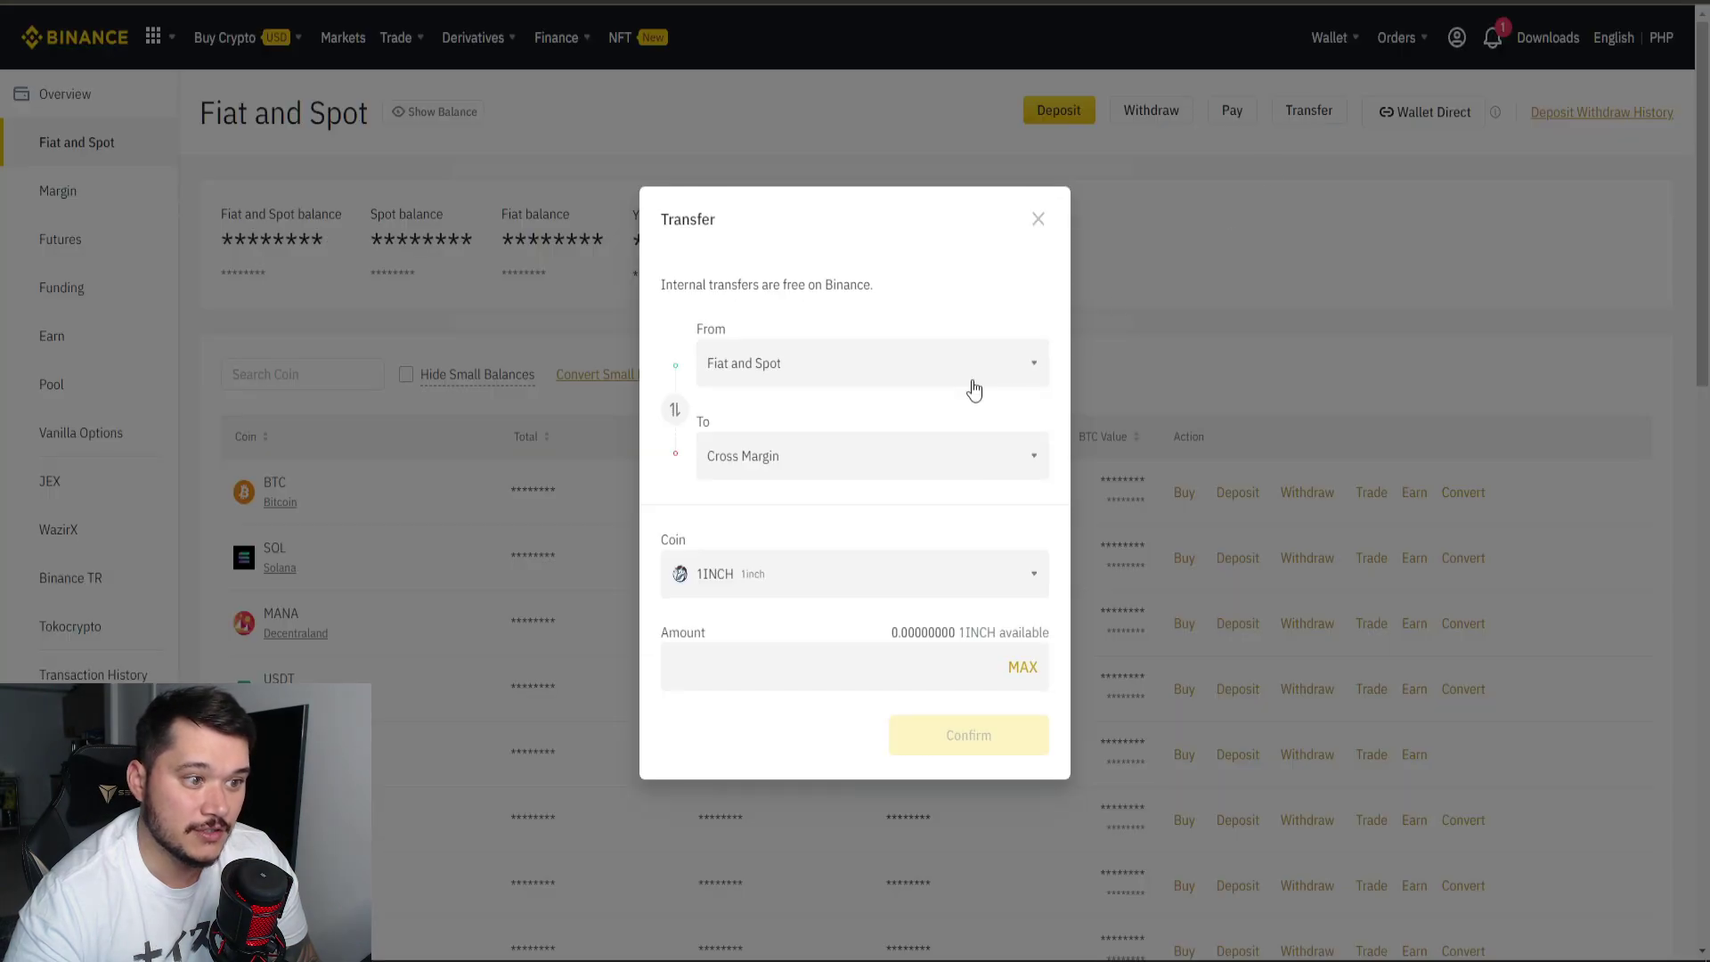
{"action": "left_click", "coordinate": [776, 470]}
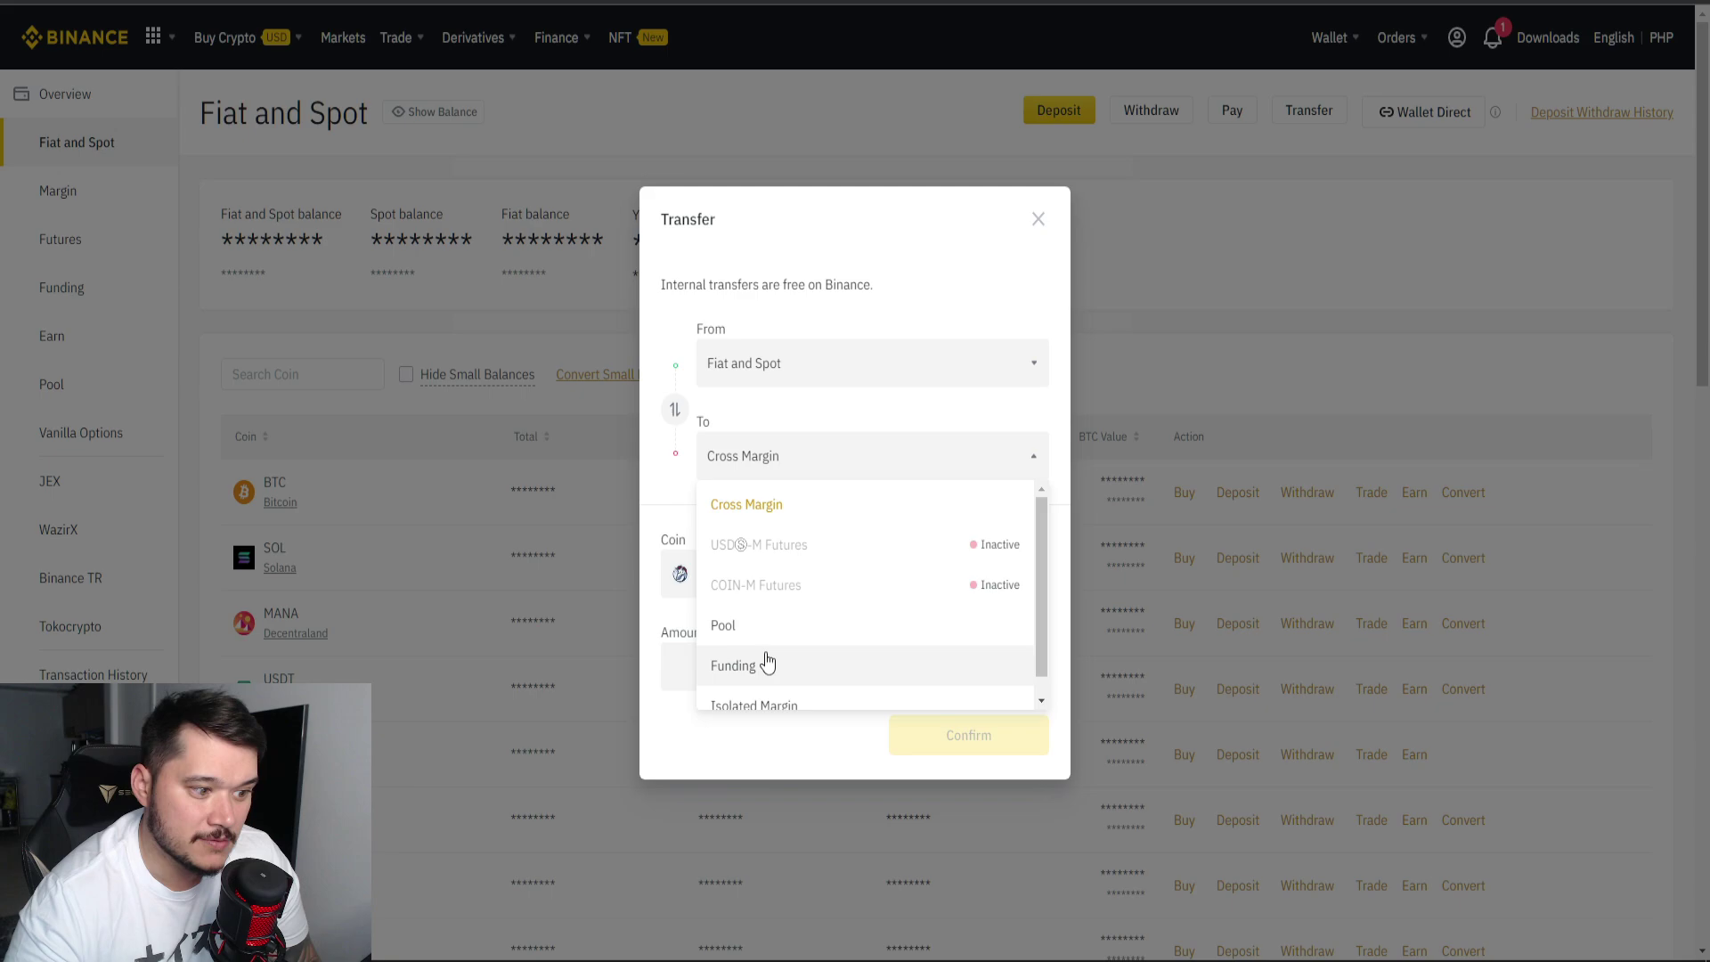
{"action": "left_click", "coordinate": [740, 665]}
{"action": "left_click", "coordinate": [750, 574]}
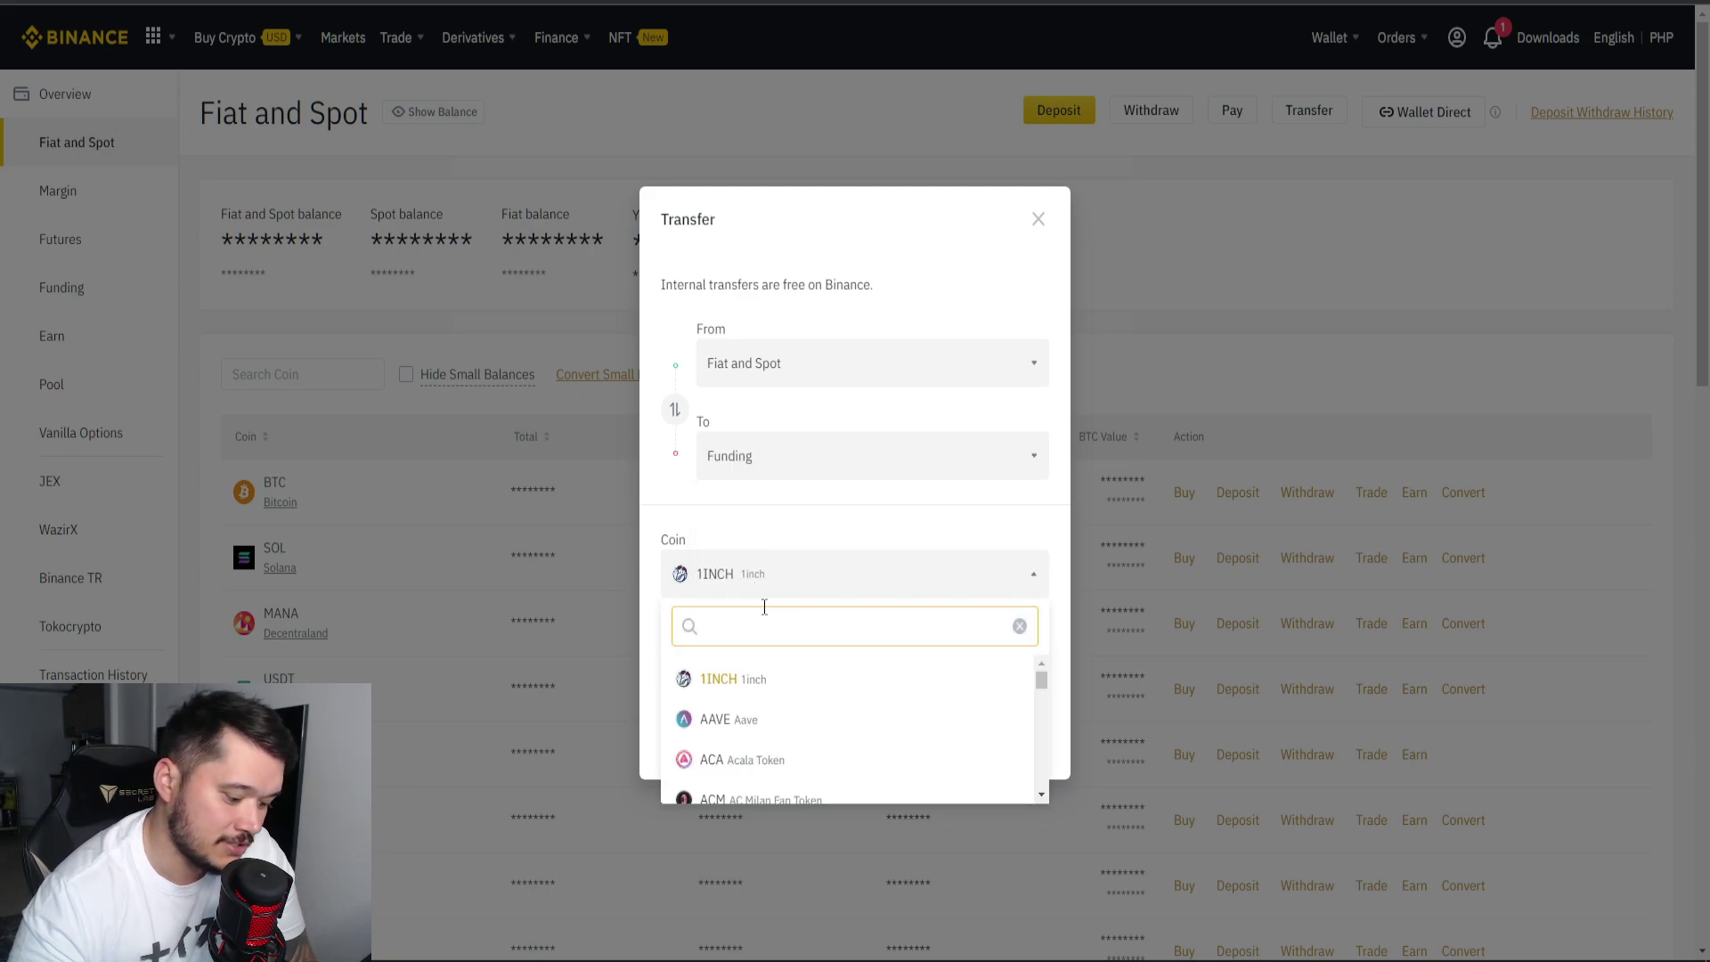
{"action": "type", "text": "usdt"}
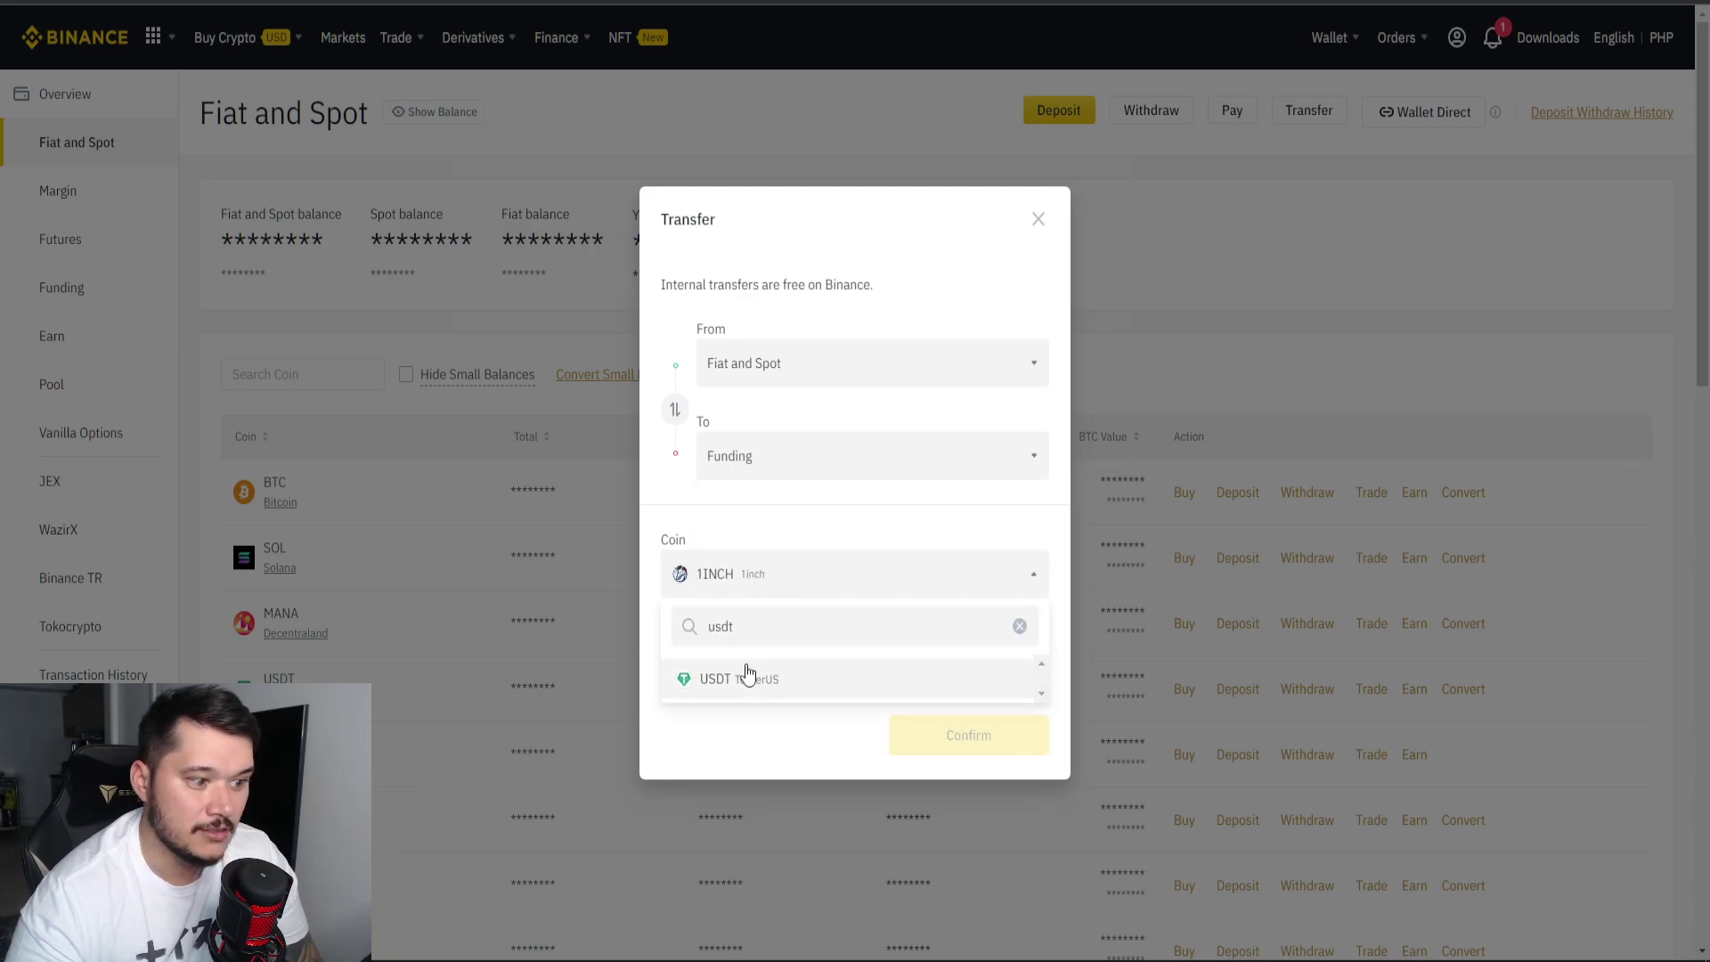
{"action": "left_click", "coordinate": [751, 677]}
{"action": "left_click", "coordinate": [1025, 684]}
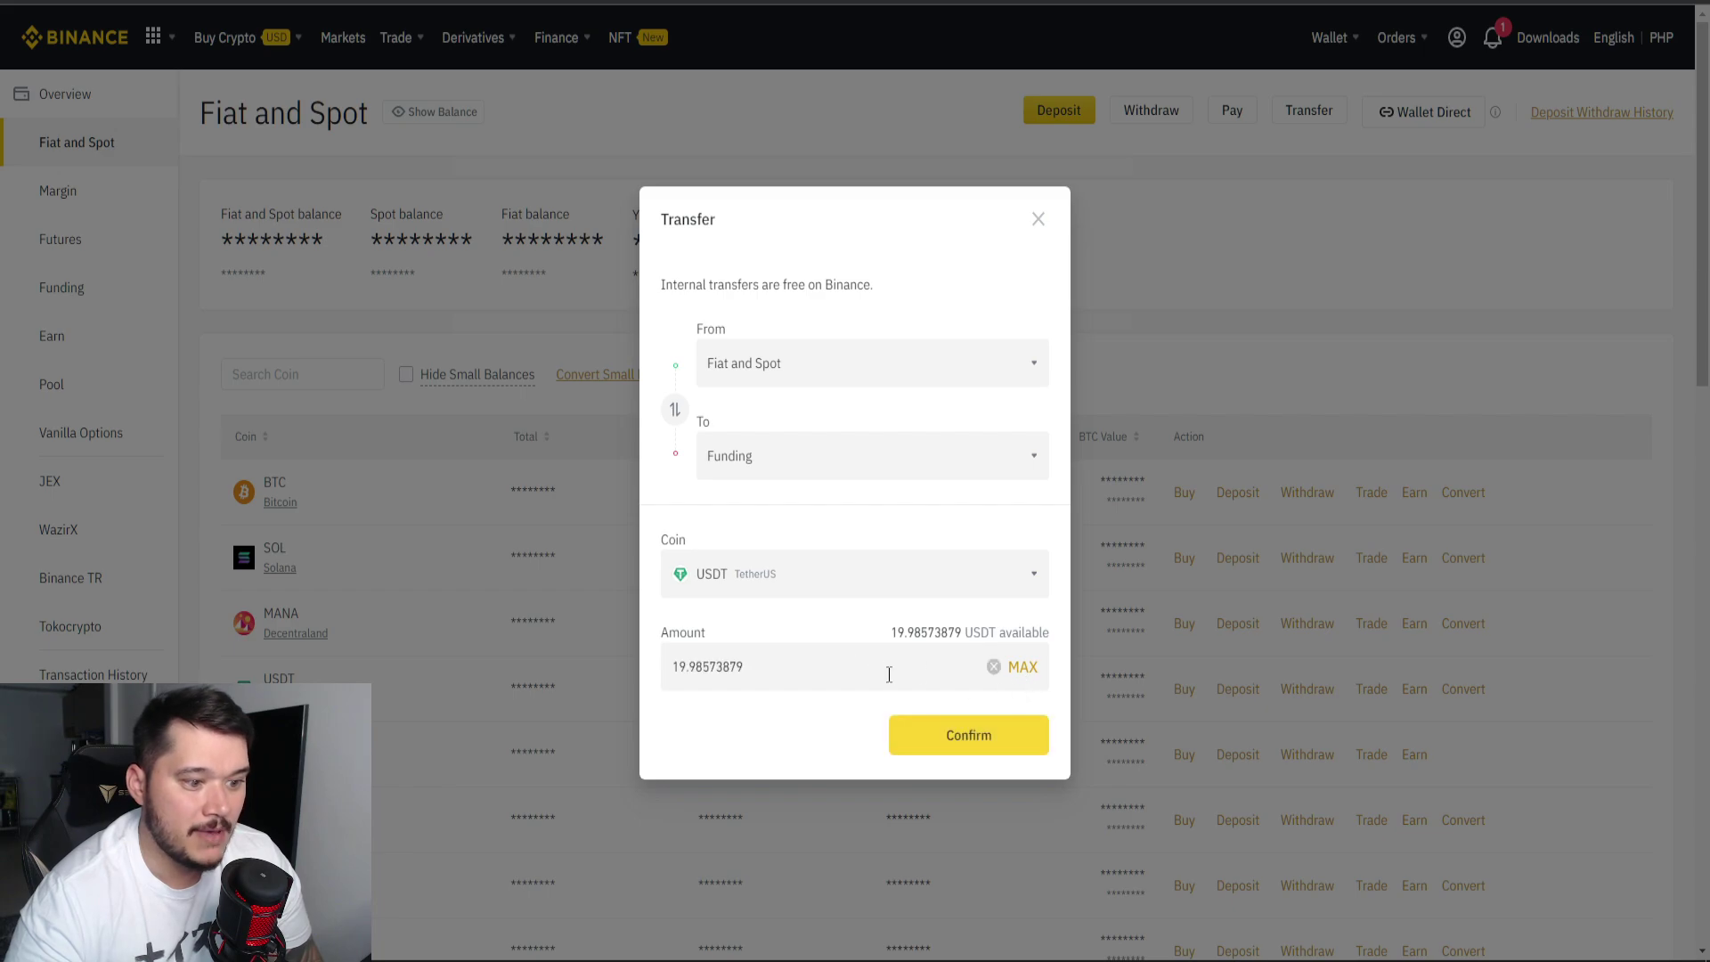
{"action": "left_click", "coordinate": [946, 745]}
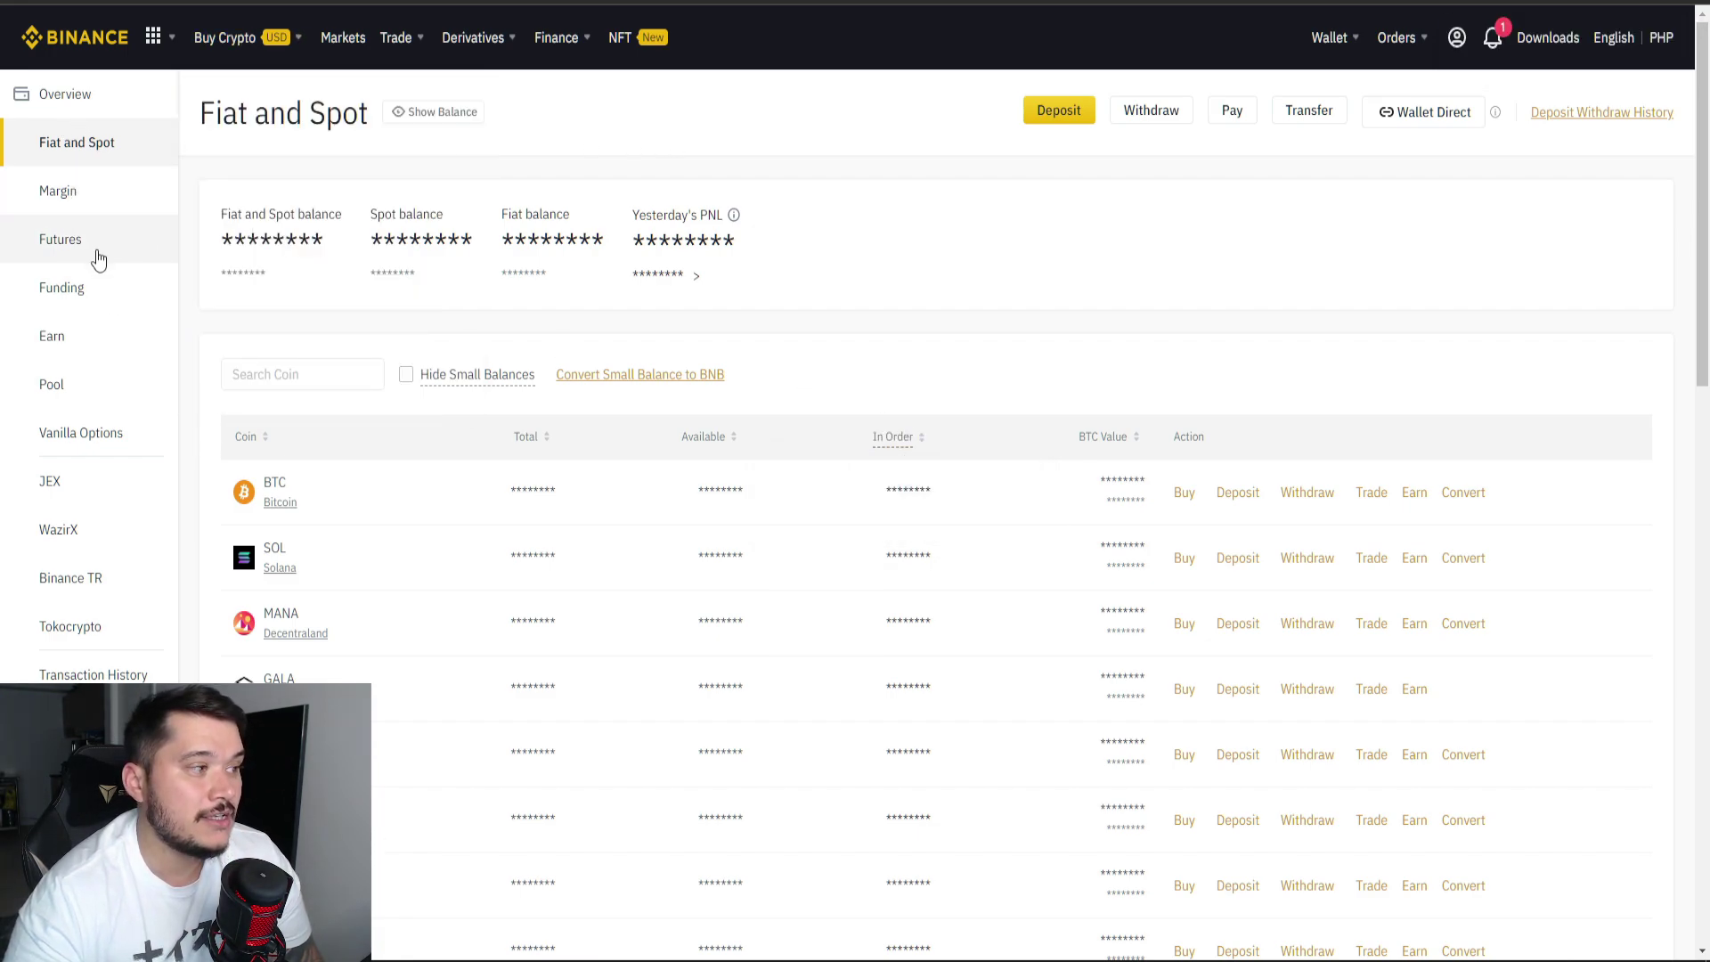
Check that Funding shows a 20.00435239 USDT total, then hide the balances again.
{"action": "left_click", "coordinate": [78, 283]}
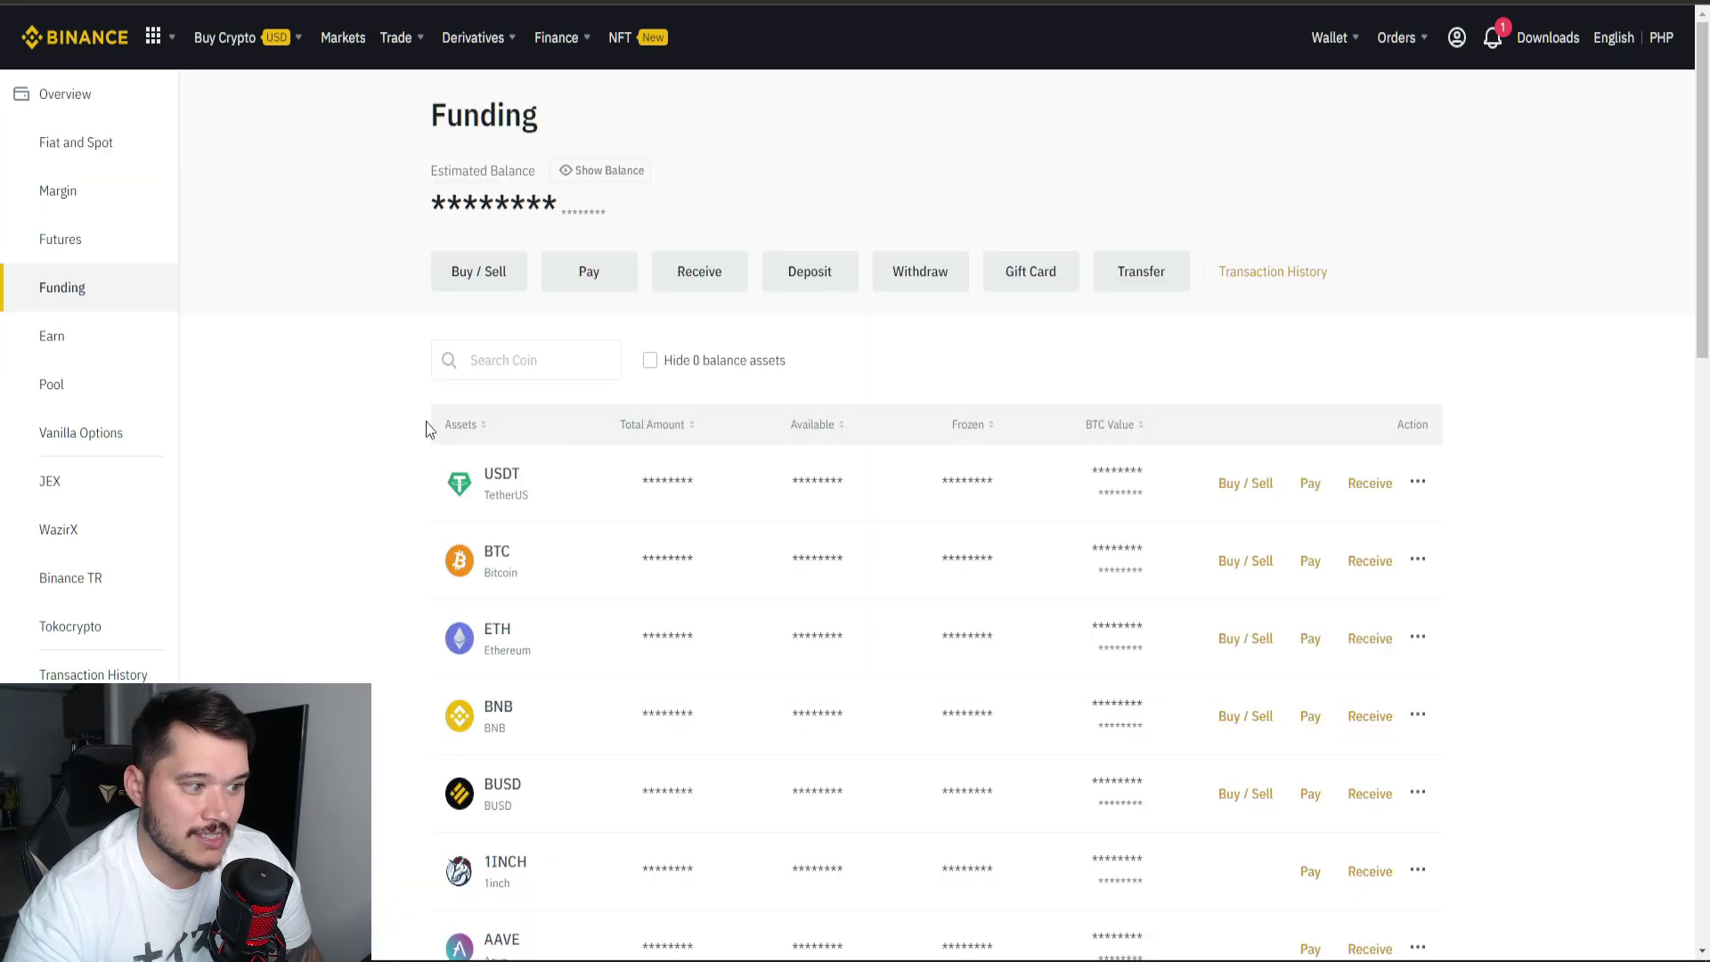
{"action": "left_click", "coordinate": [592, 171]}
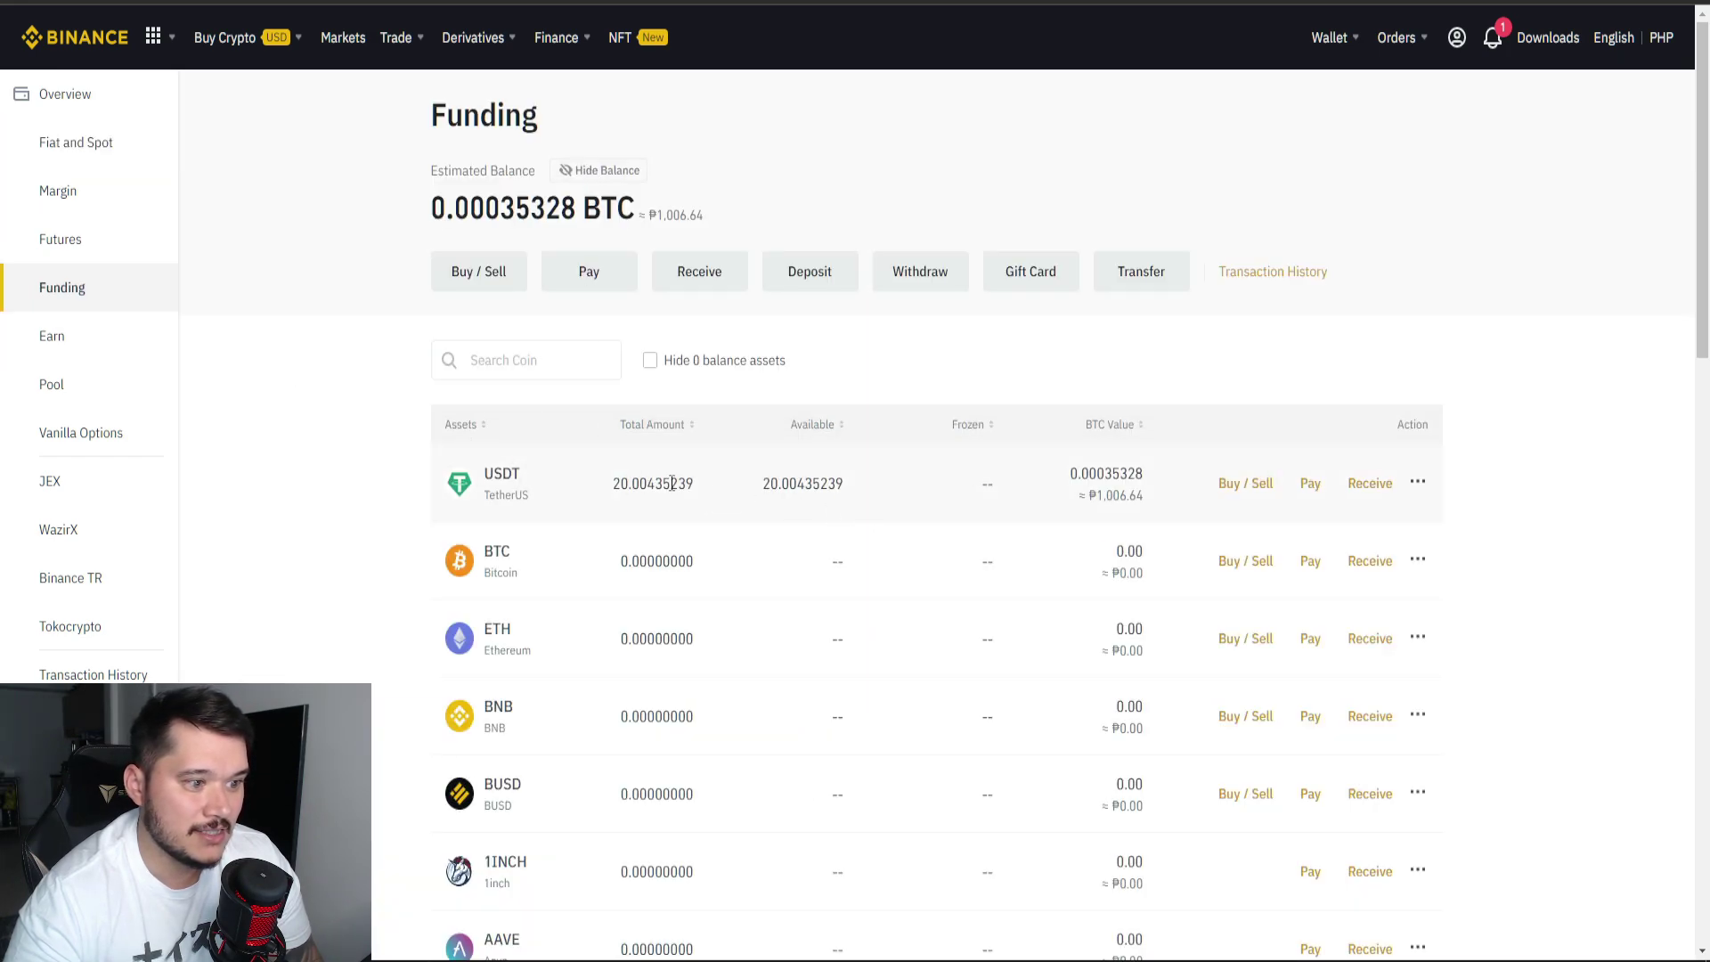
{"action": "left_click_drag", "start_coordinate": [595, 488], "coordinate": [725, 485]}
{"action": "left_click", "coordinate": [638, 171]}
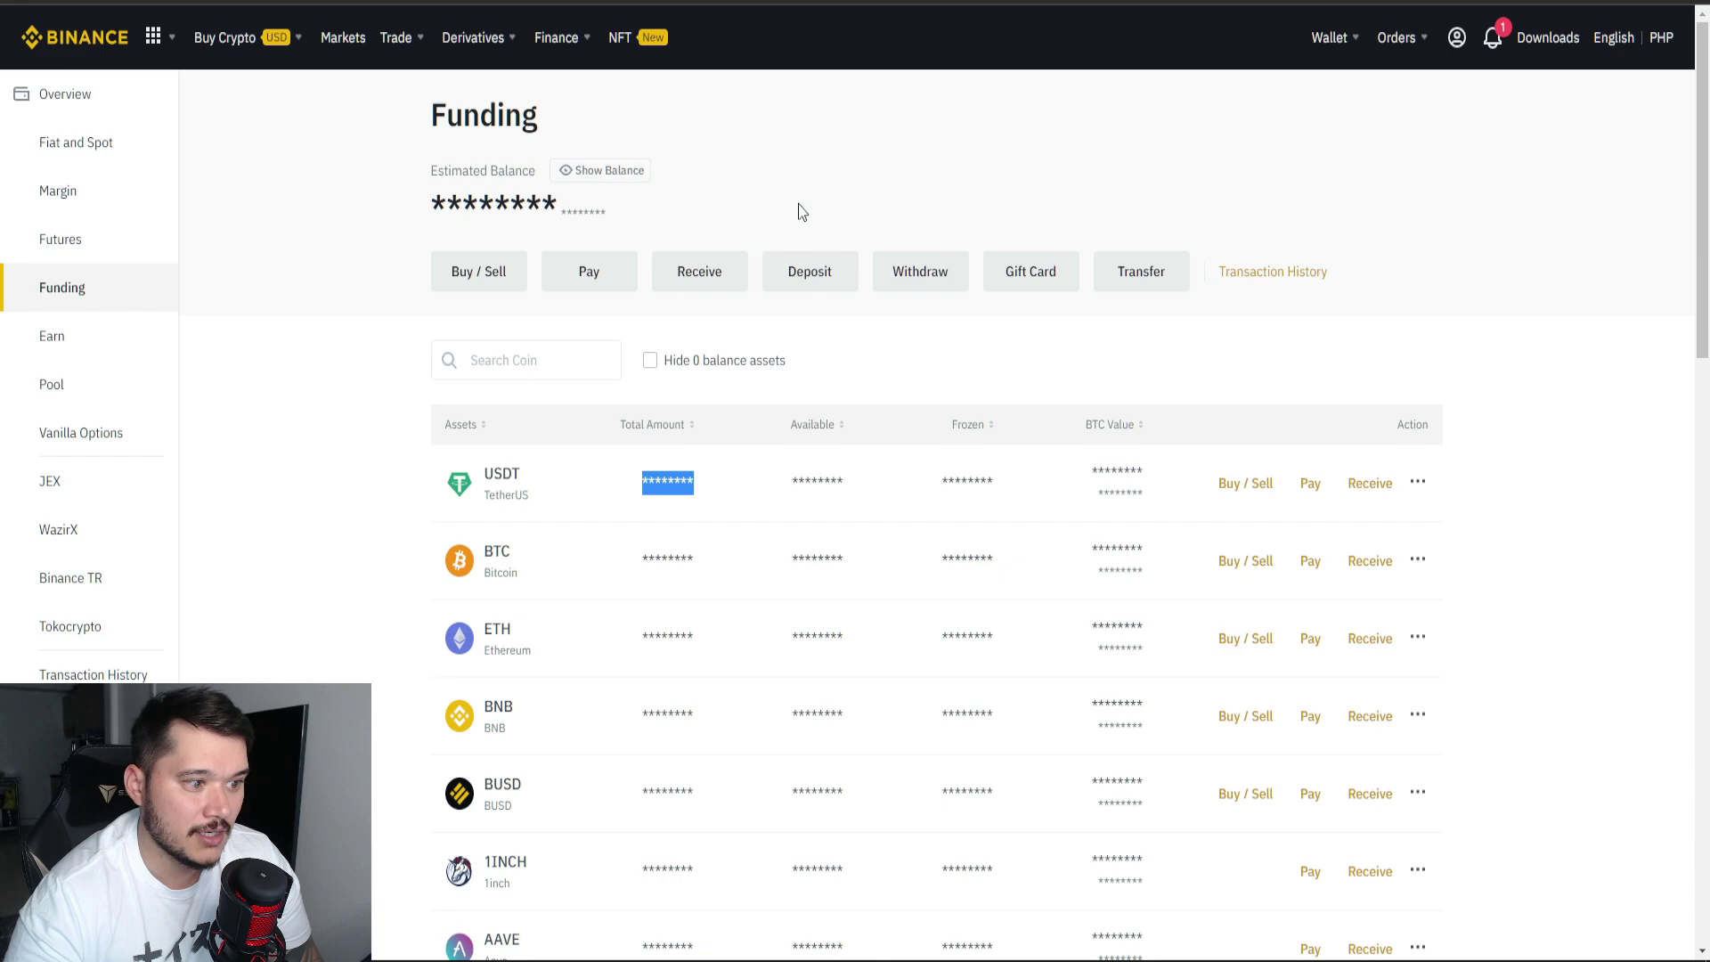
Switch the P2P marketplace to USDT sell offers, dismissing the illegal parameter error.
{"action": "left_click", "coordinate": [1271, 484]}
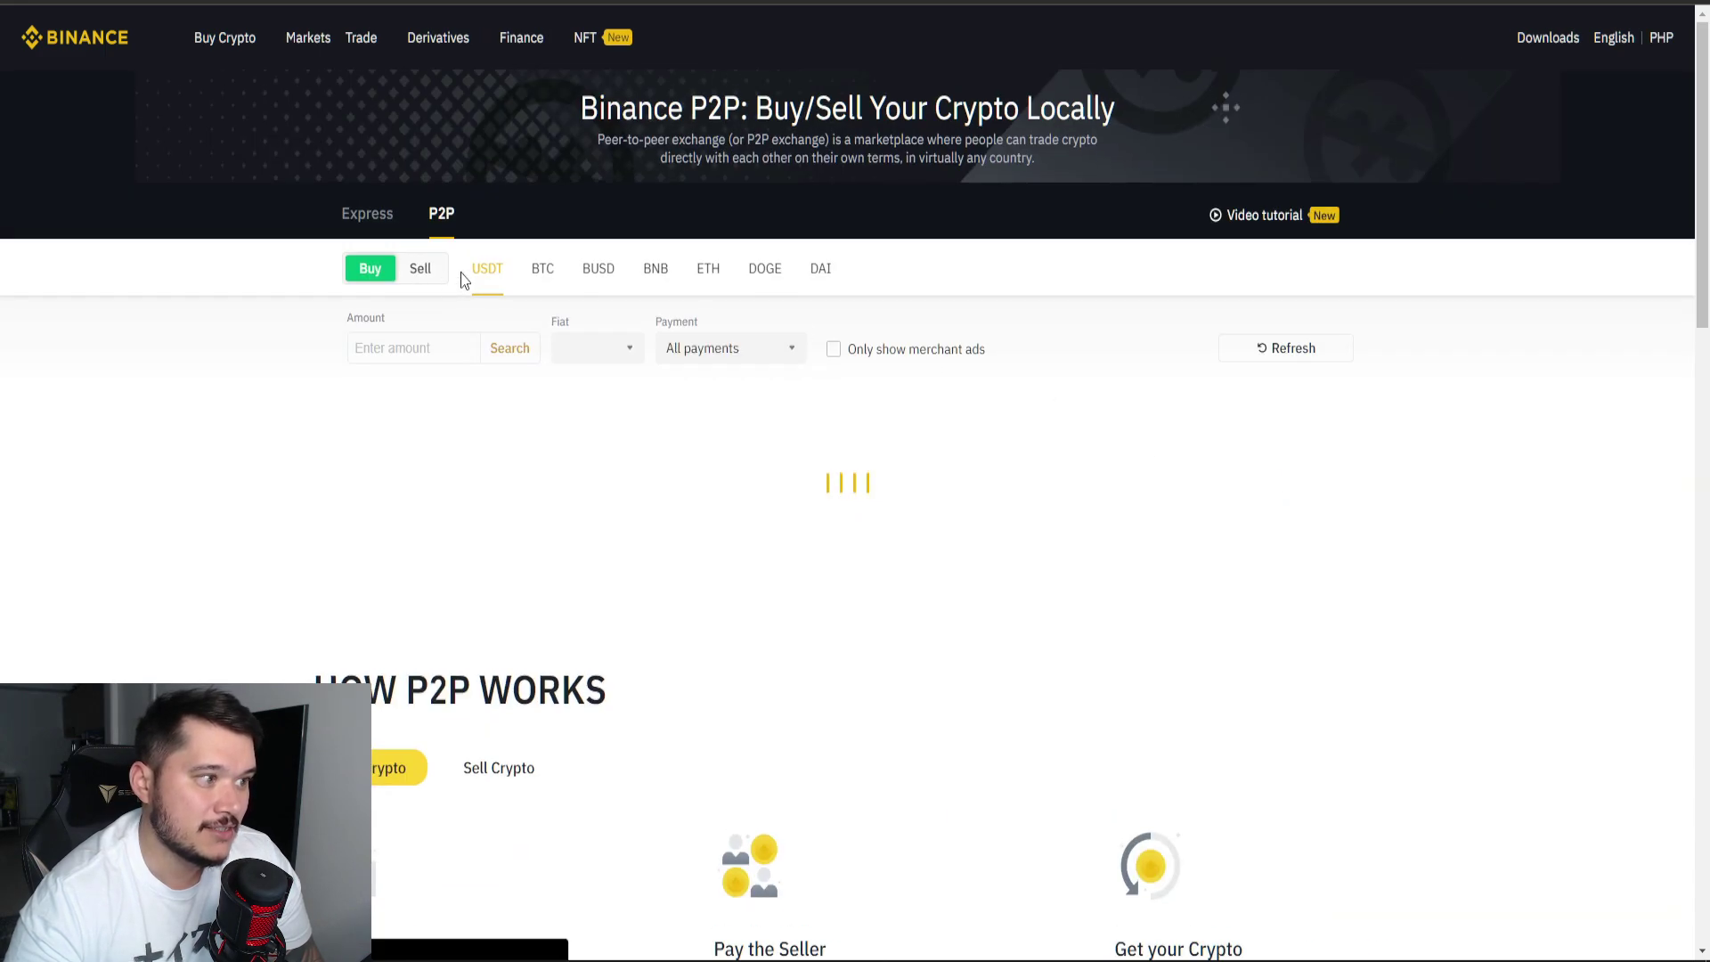
{"action": "left_click", "coordinate": [422, 272]}
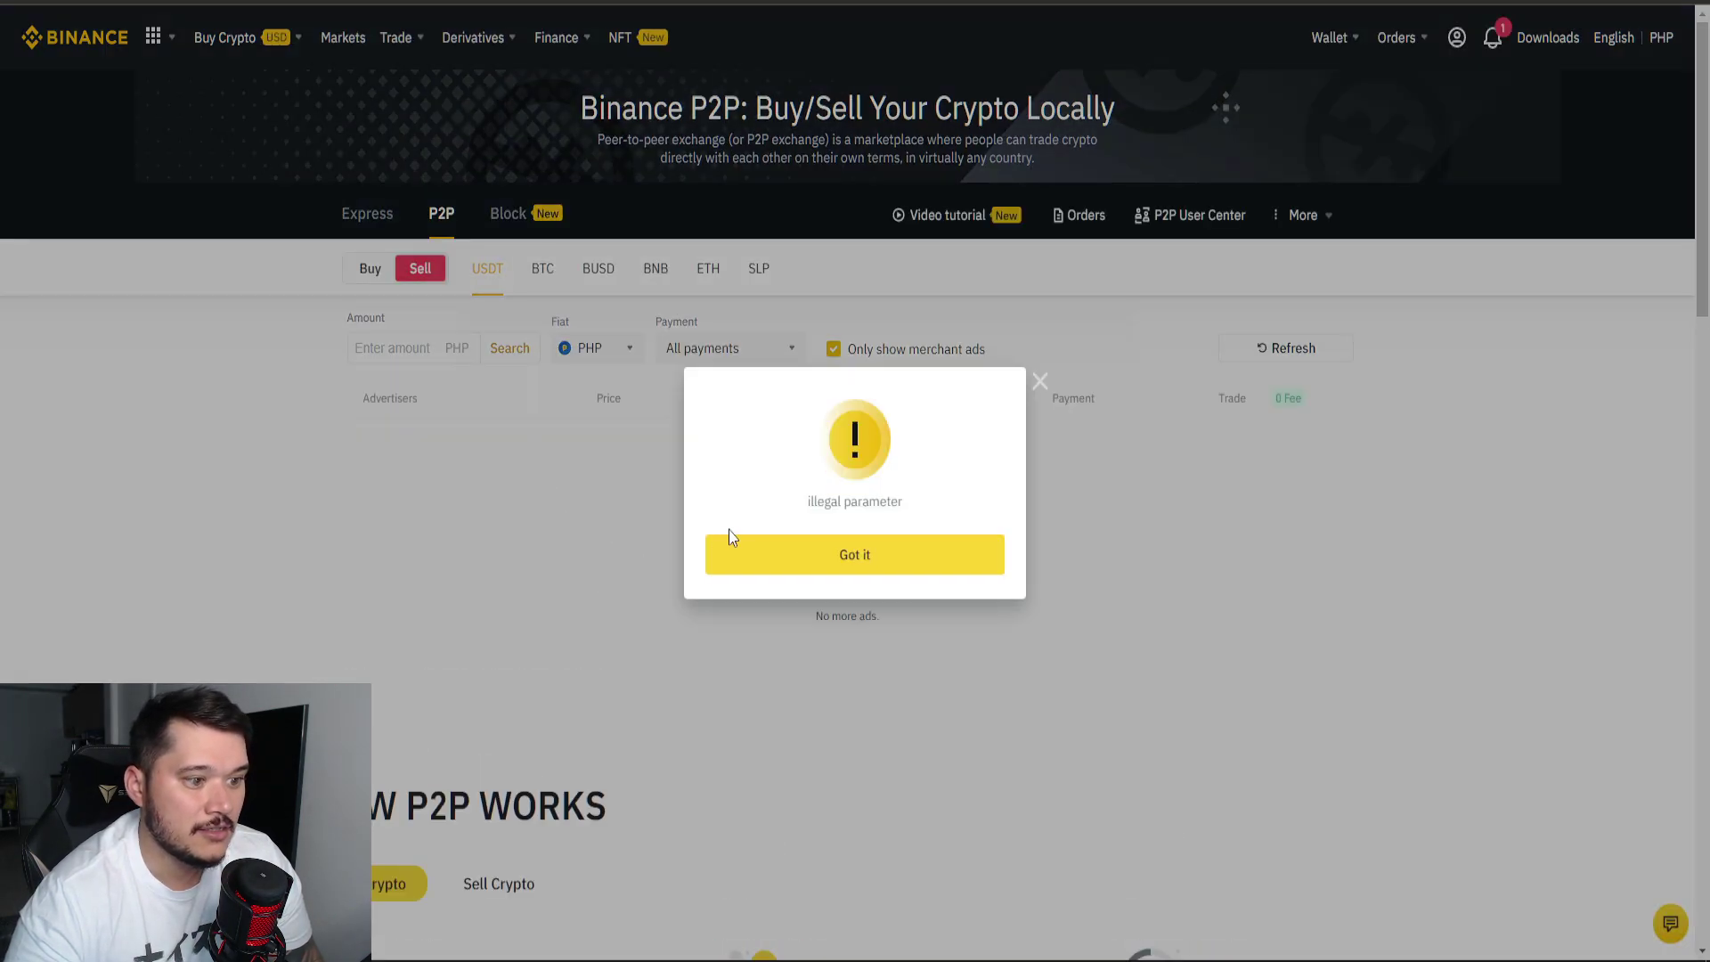
{"action": "left_click", "coordinate": [750, 561]}
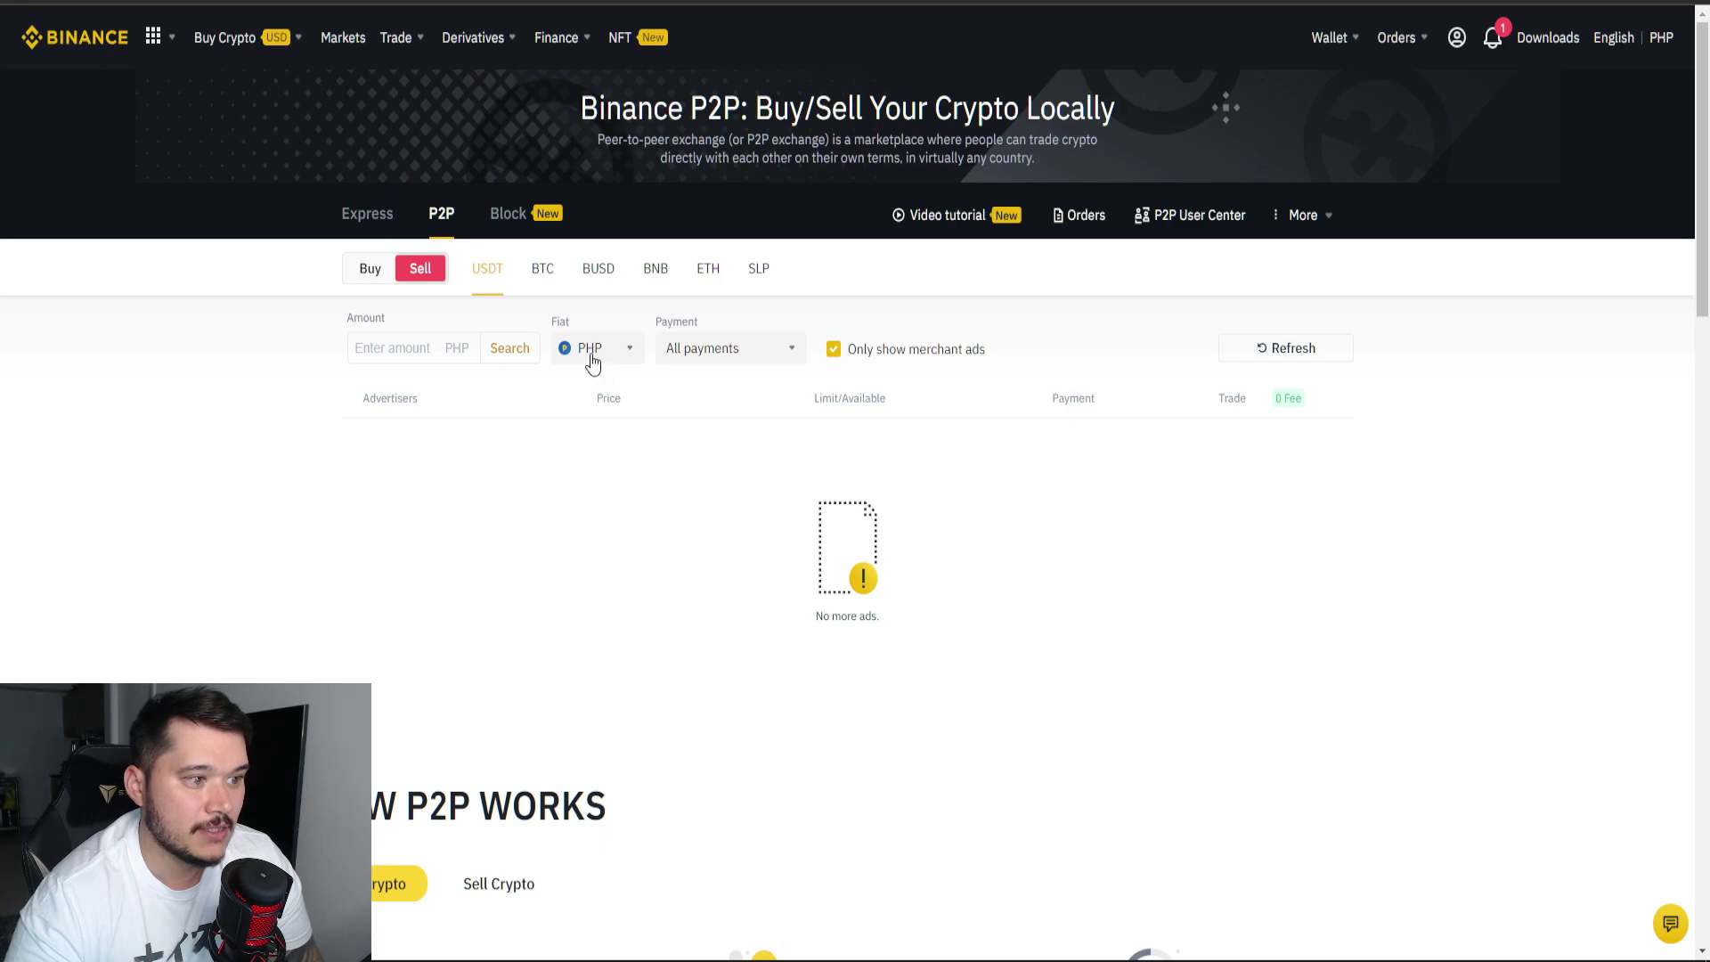
{"action": "left_click", "coordinate": [411, 272]}
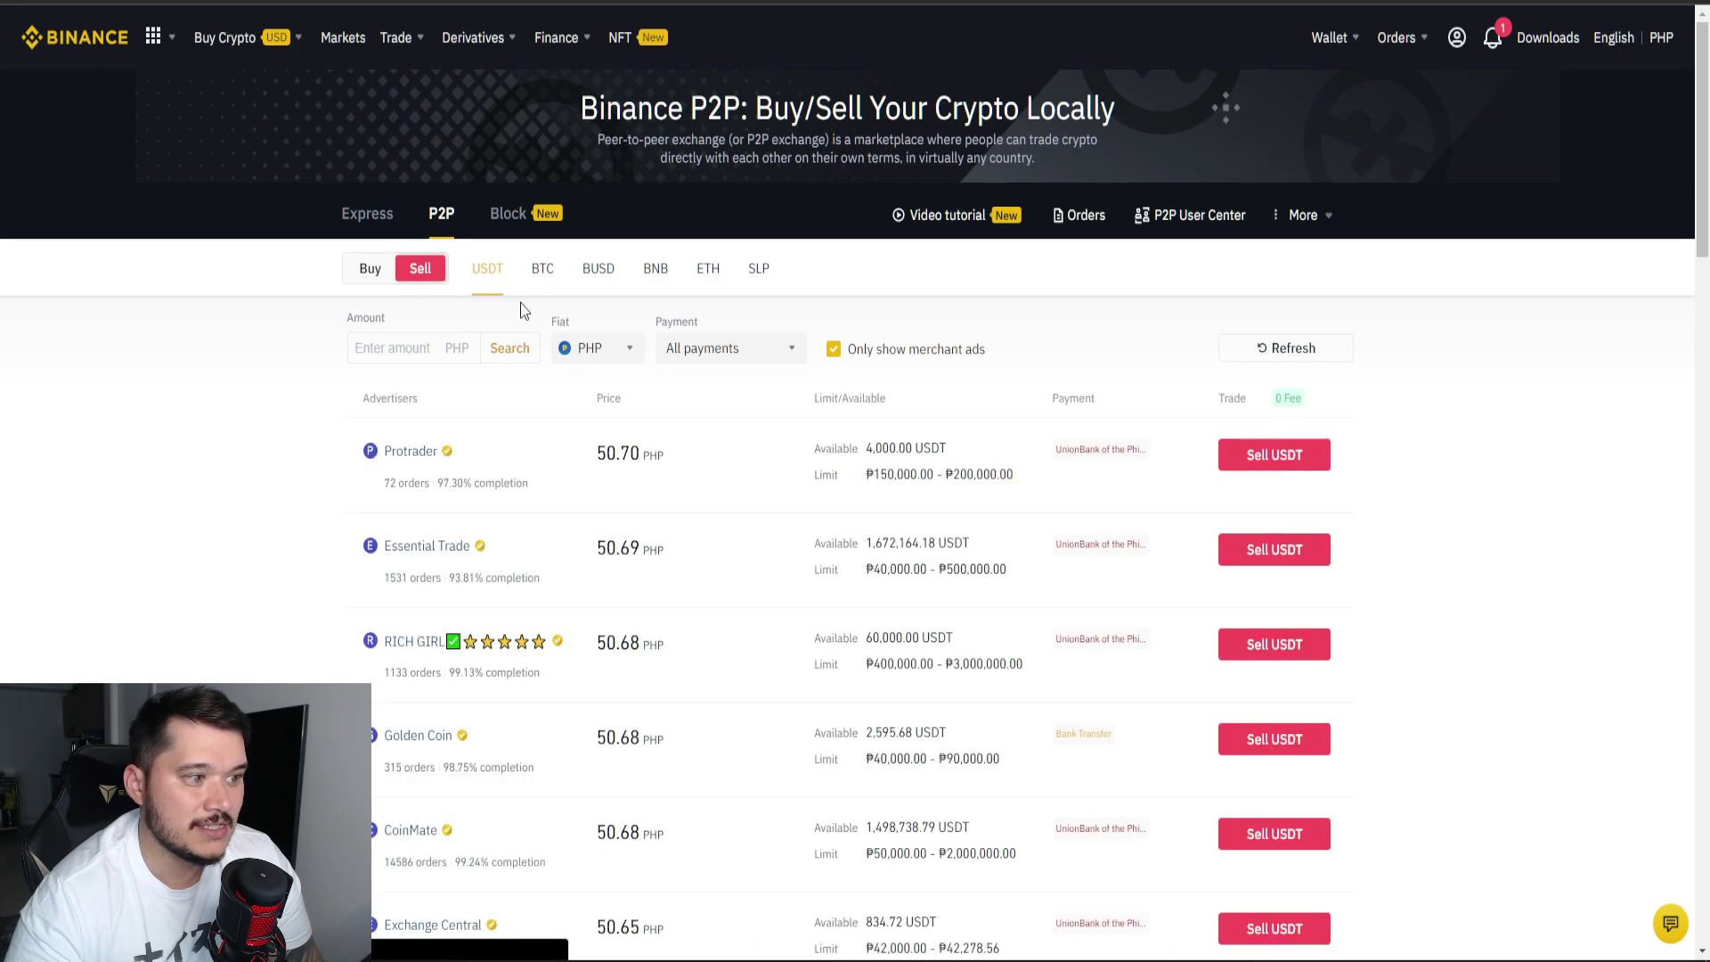
Filter the sell offers to PHP as the fiat currency and Gcash as the payment method.
{"action": "left_click", "coordinate": [594, 358]}
{"action": "left_click", "coordinate": [593, 443]}
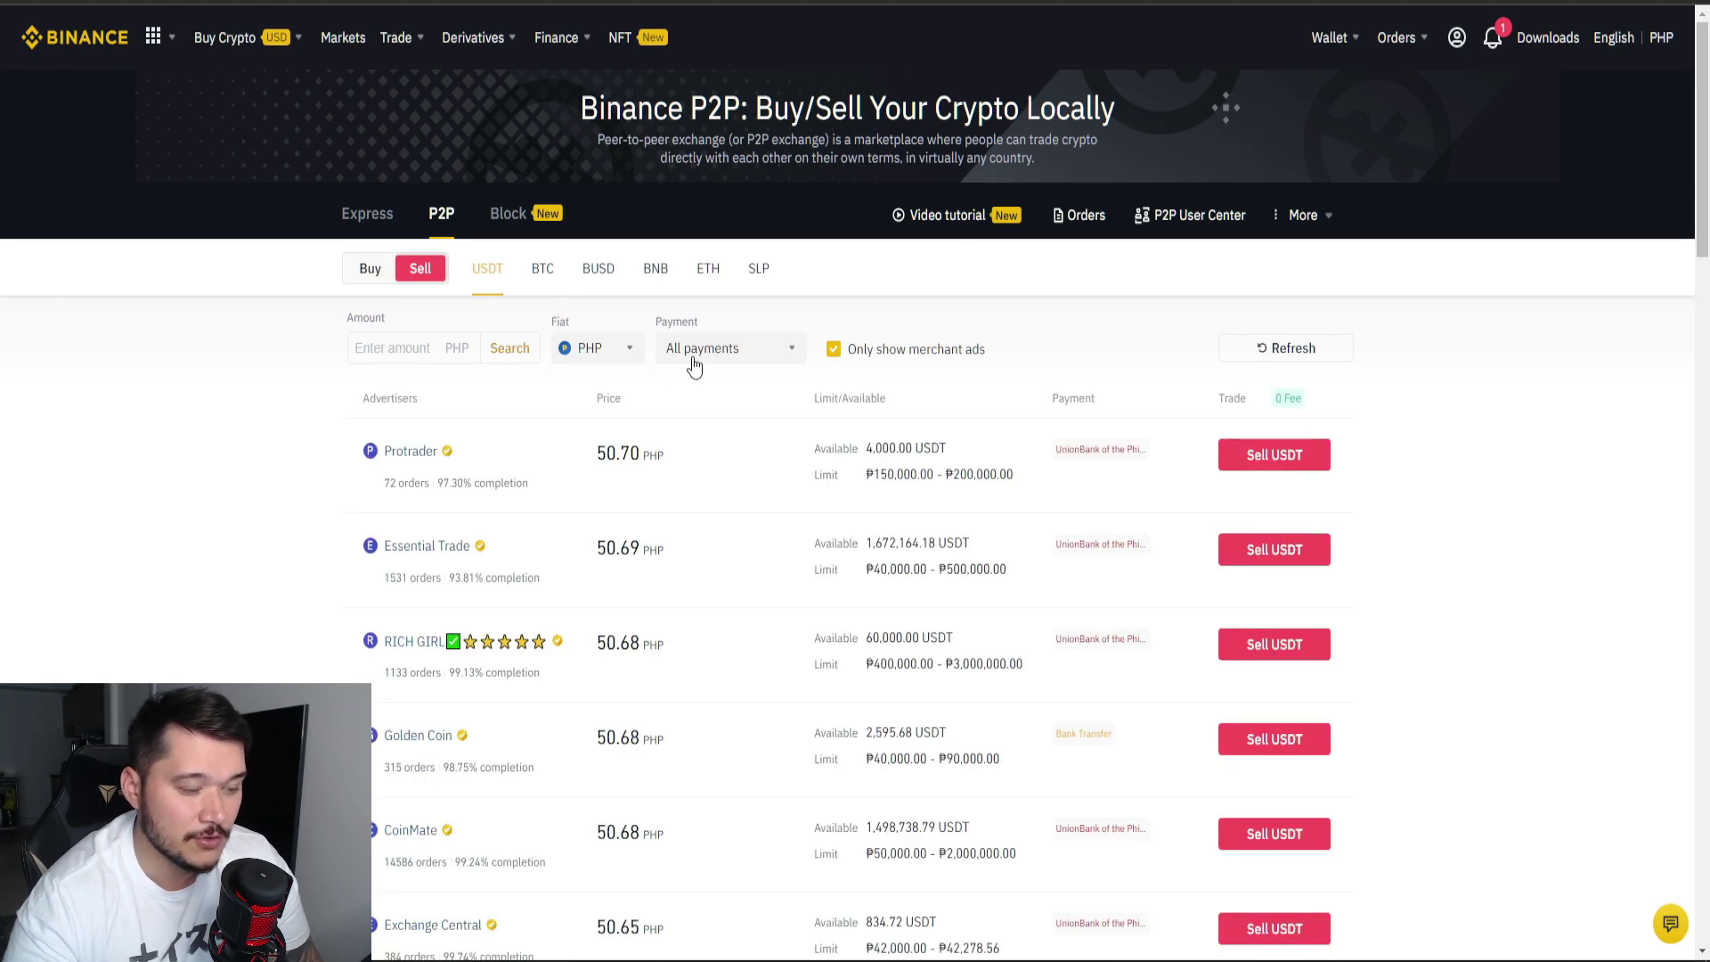
{"action": "left_click", "coordinate": [726, 357]}
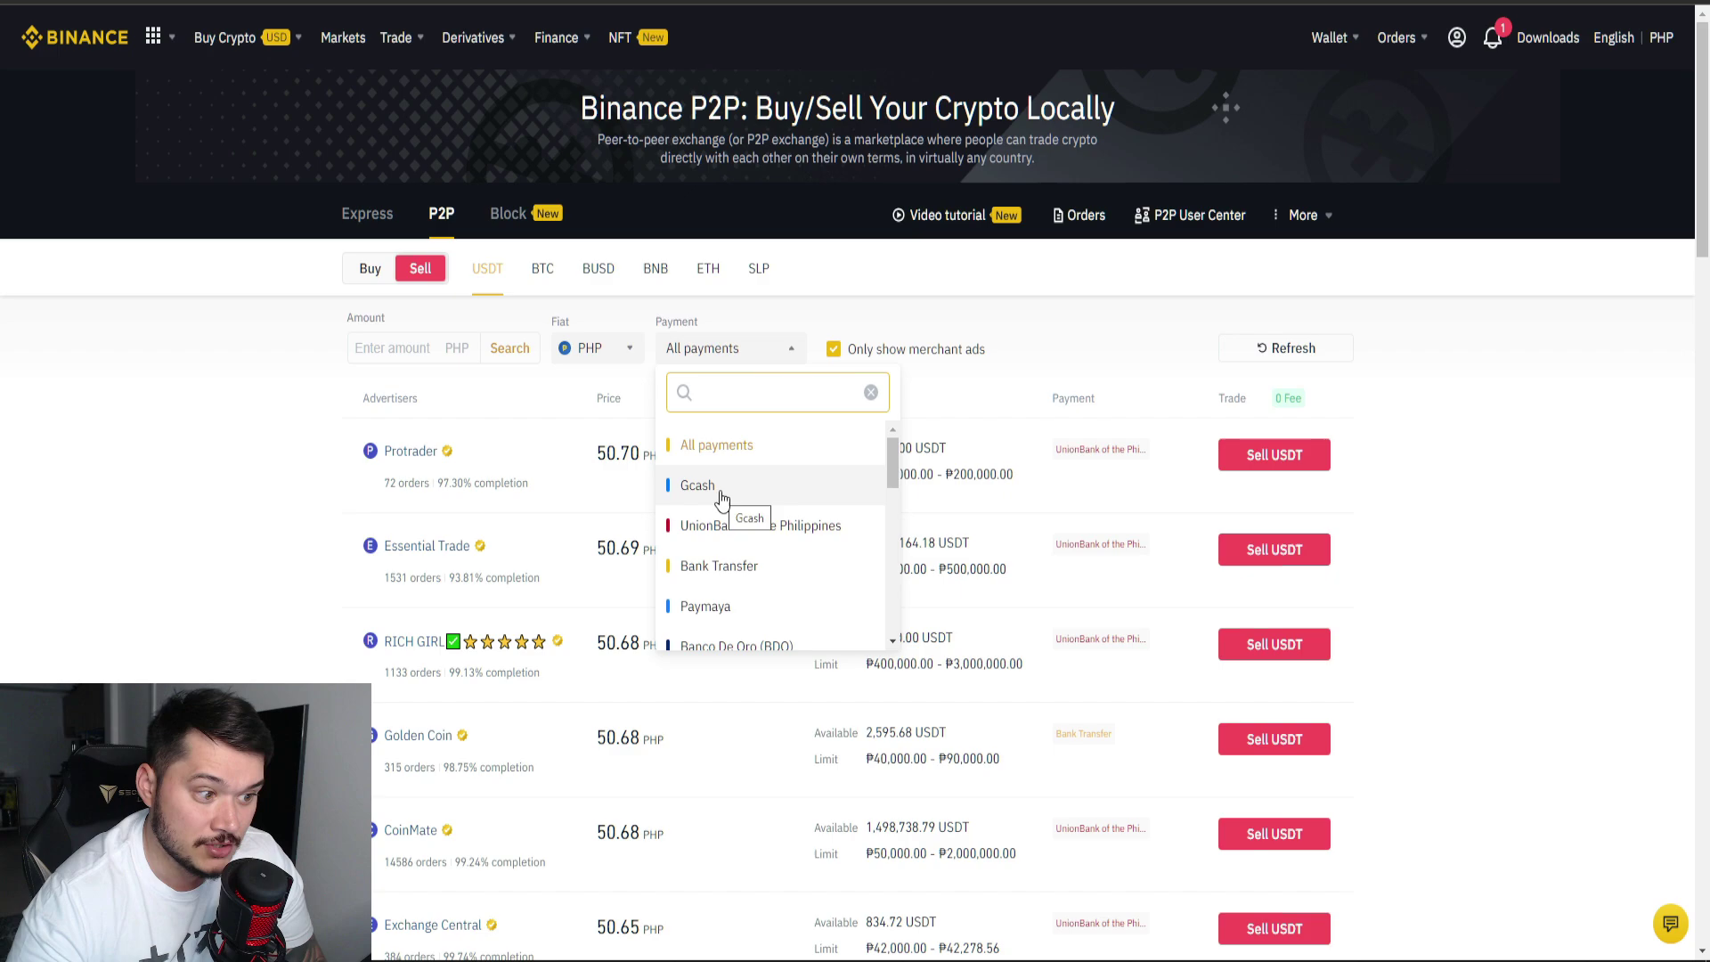
{"action": "scroll", "coordinate": [721, 497], "scroll_direction": "down", "scroll_amount": 2}
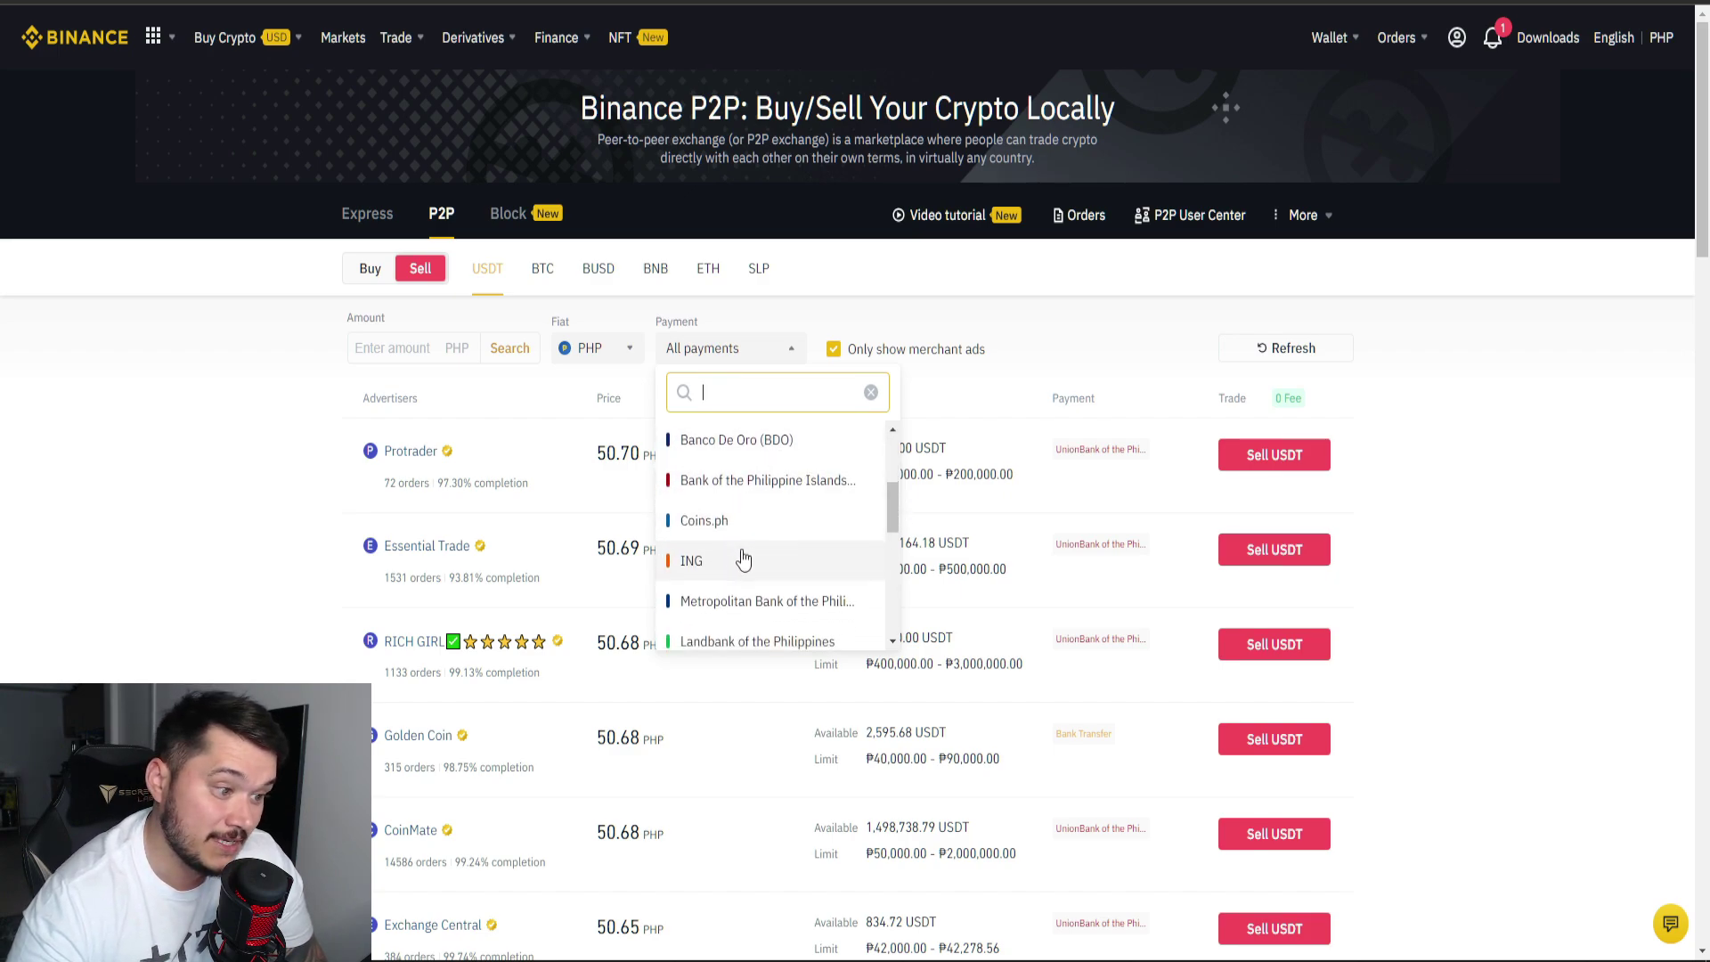
{"action": "scroll", "coordinate": [757, 568], "scroll_direction": "down", "scroll_amount": 1}
{"action": "scroll", "coordinate": [763, 573], "scroll_direction": "down", "scroll_amount": 1}
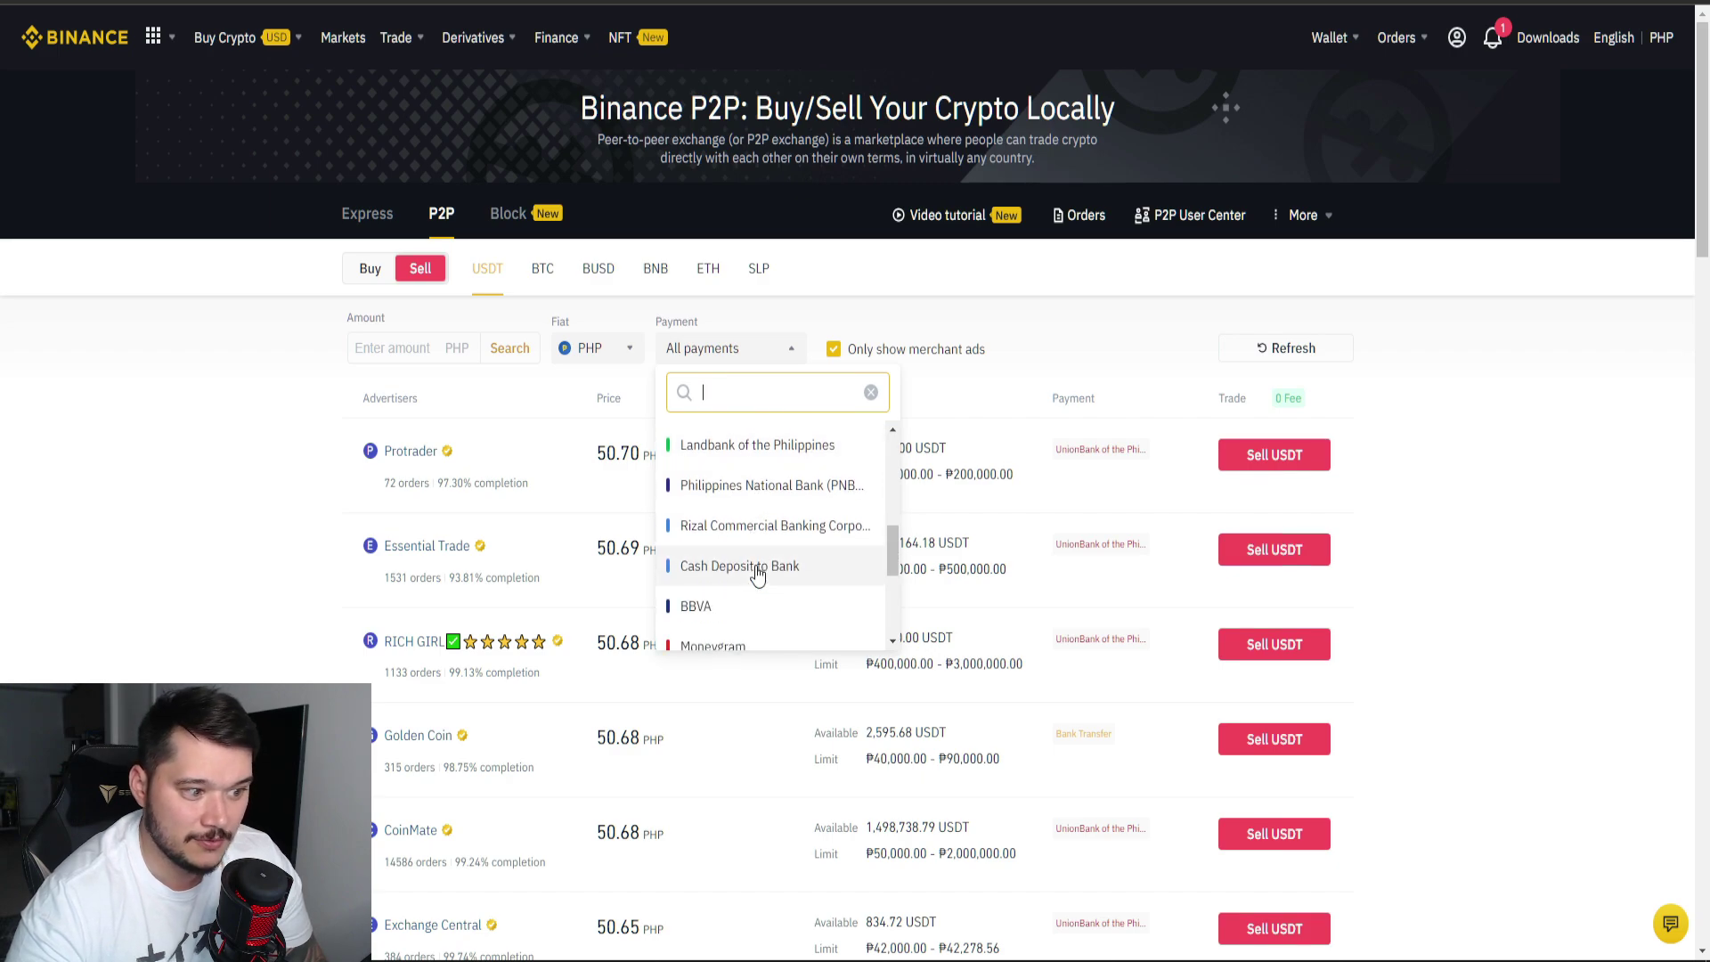
{"action": "scroll", "coordinate": [771, 561], "scroll_direction": "up", "scroll_amount": 5}
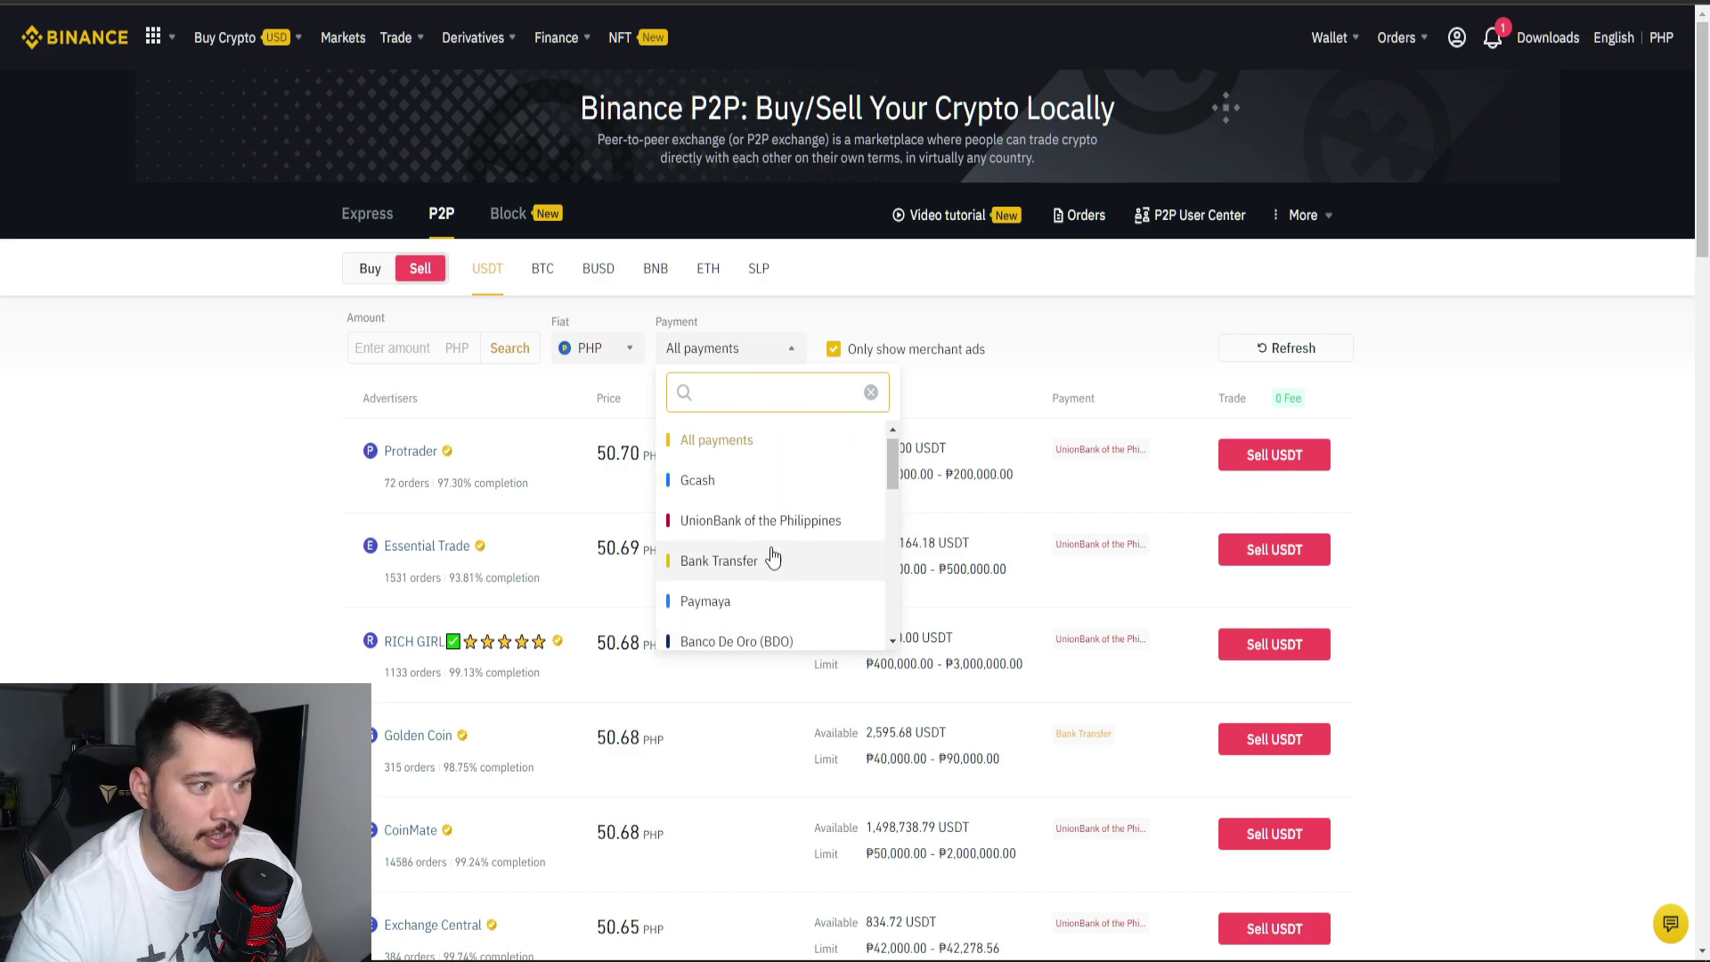
{"action": "left_click", "coordinate": [736, 495]}
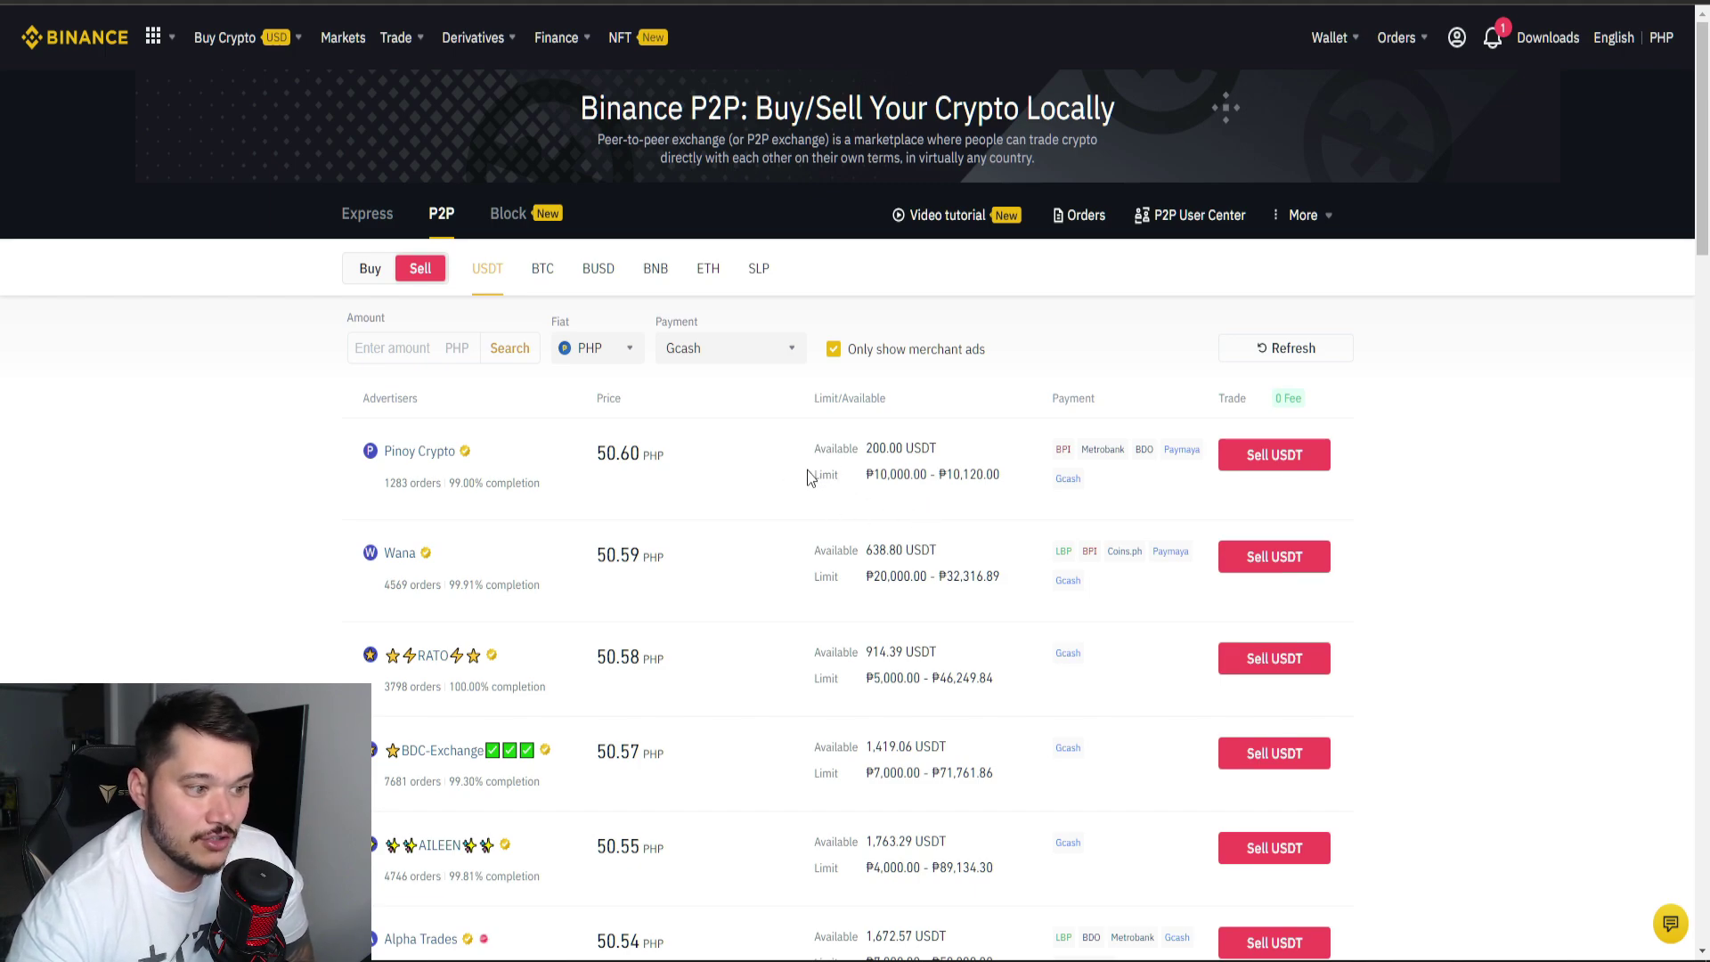
Review the top offer's 50.60 PHP price, available amount and ₱10,000.00 minimum.
{"action": "left_click_drag", "start_coordinate": [807, 477], "coordinate": [941, 450]}
{"action": "left_click_drag", "start_coordinate": [729, 463], "coordinate": [583, 456]}
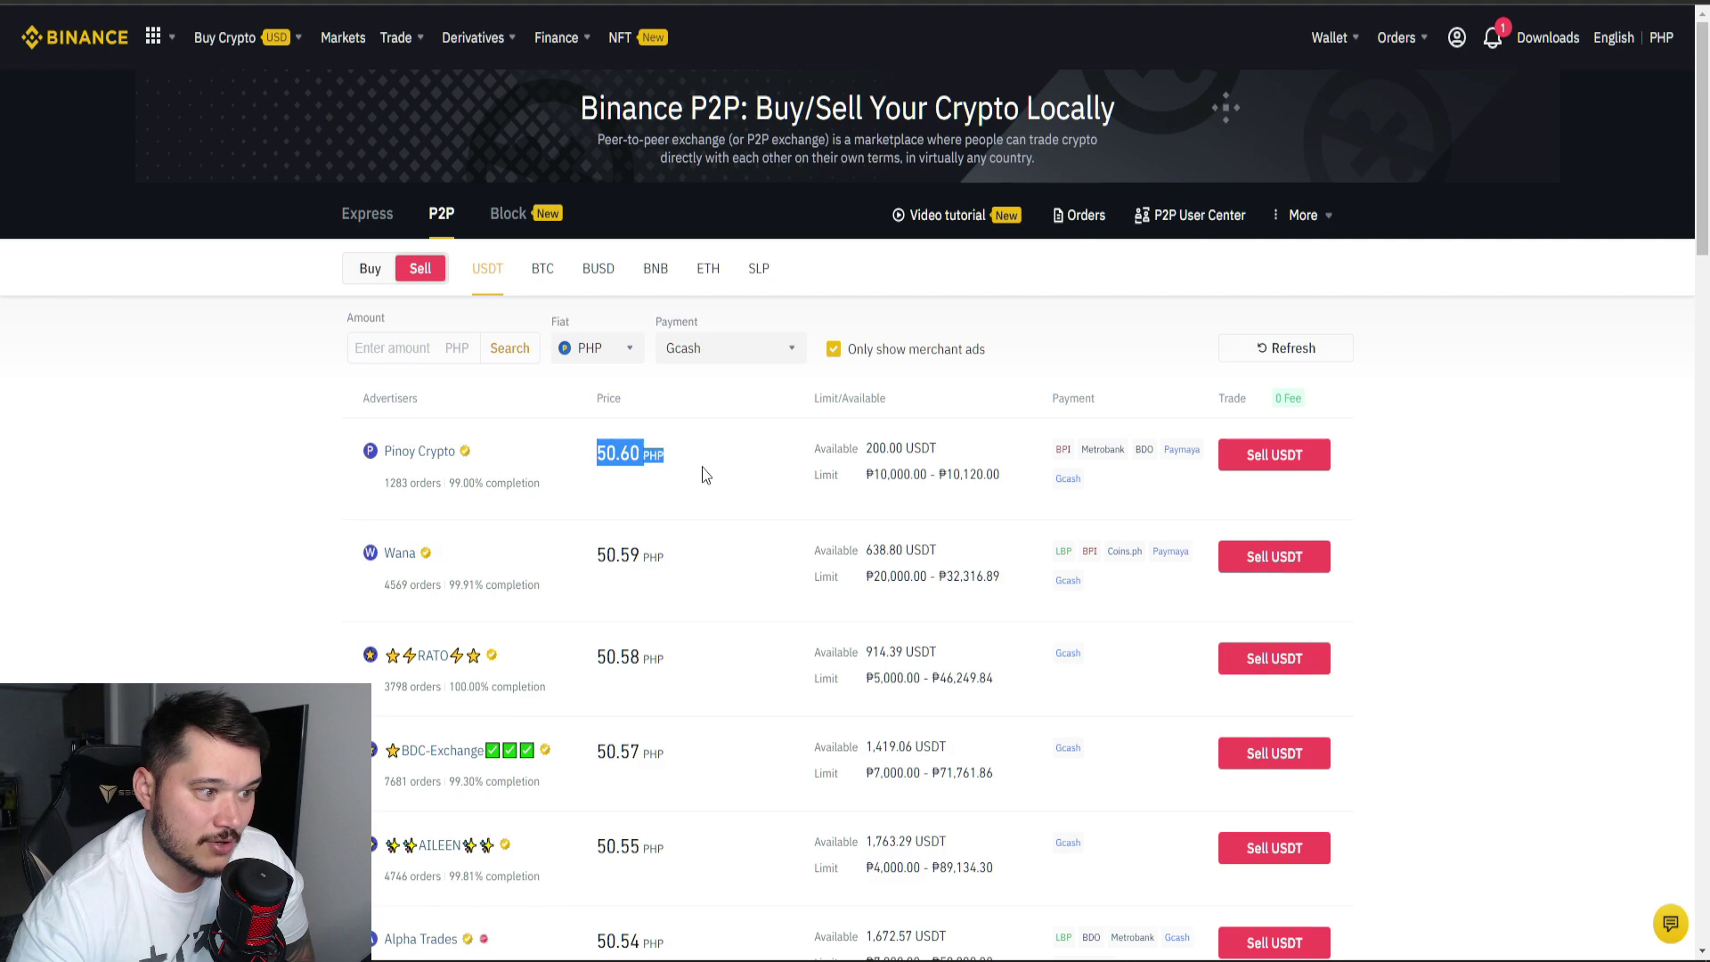
{"action": "left_click_drag", "start_coordinate": [817, 476], "coordinate": [978, 476]}
{"action": "left_click", "coordinate": [974, 486]}
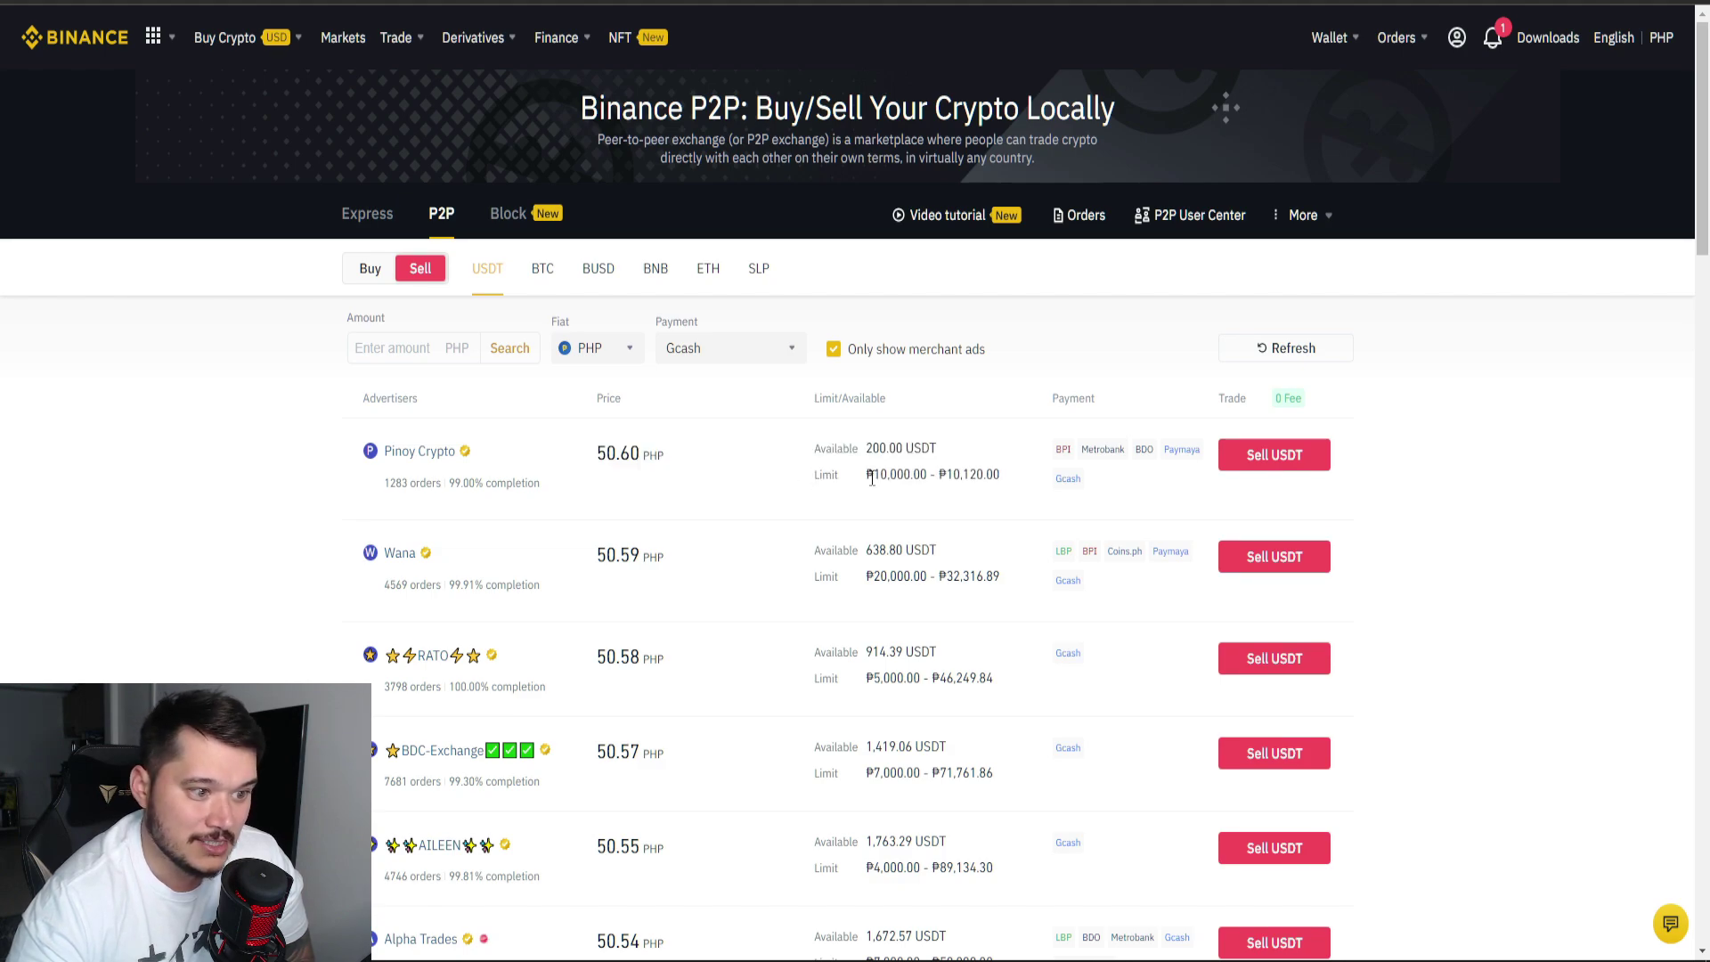
{"action": "left_click_drag", "start_coordinate": [871, 478], "coordinate": [926, 482]}
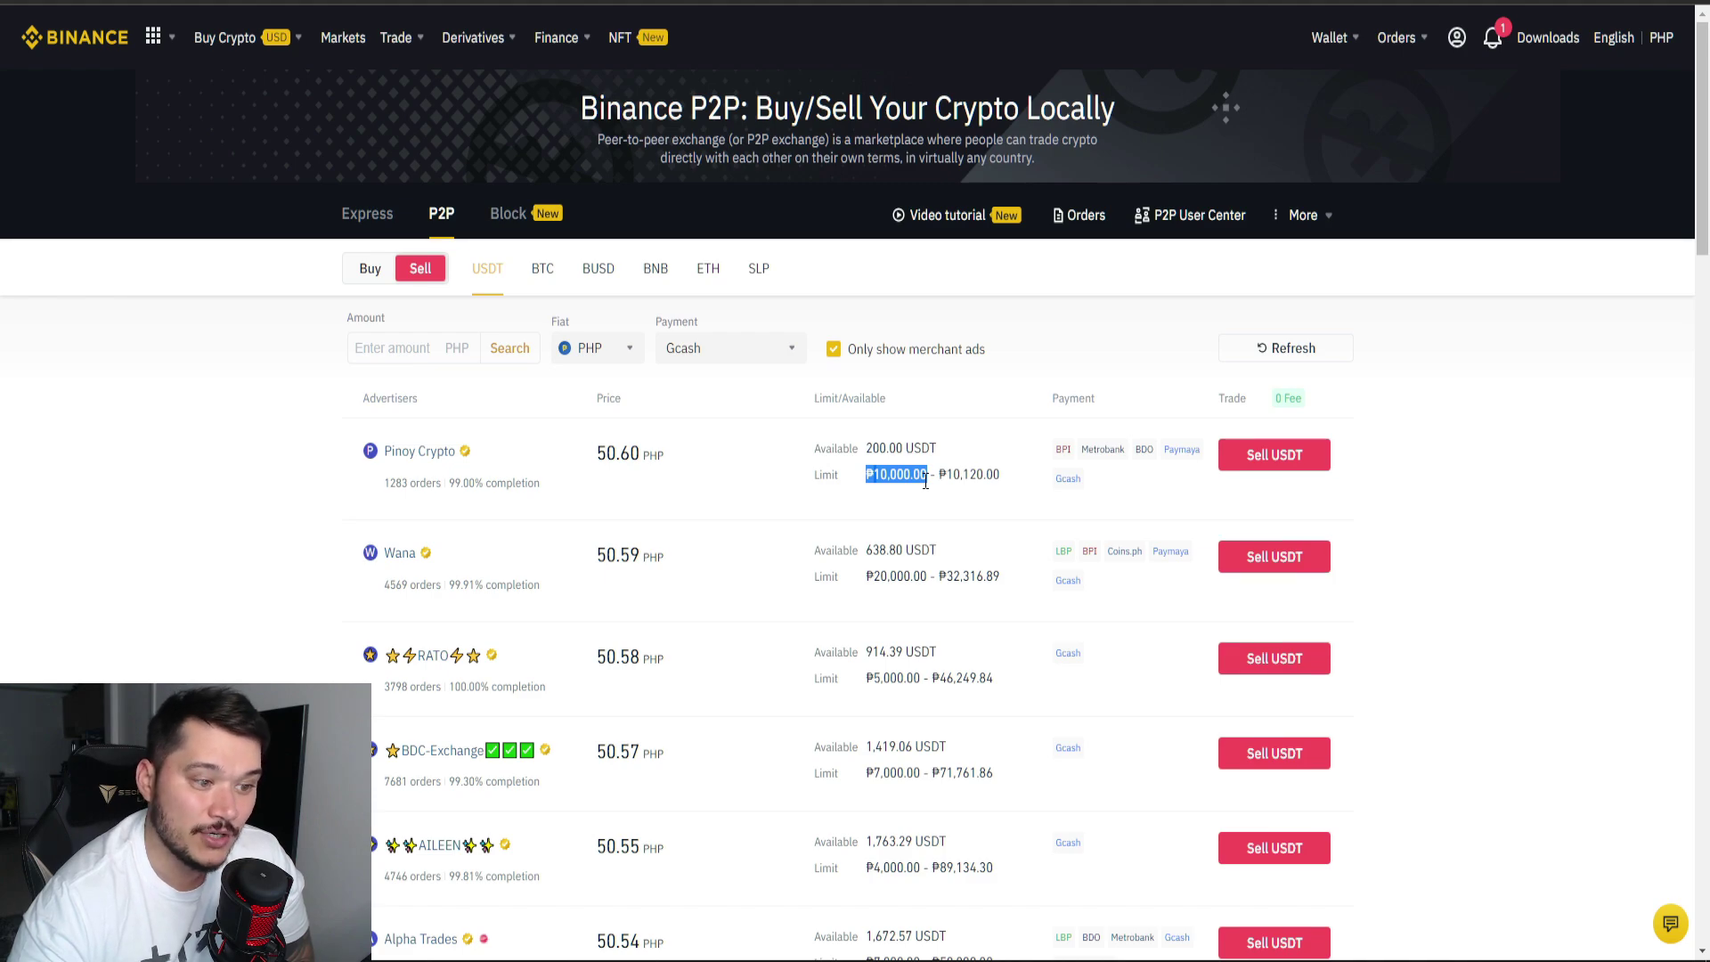
{"action": "left_click", "coordinate": [925, 482]}
Review the 50.48 PHP offer's ₱700.00 minimum, order count and completion rate.
{"action": "scroll", "coordinate": [916, 643], "scroll_direction": "down", "scroll_amount": 5}
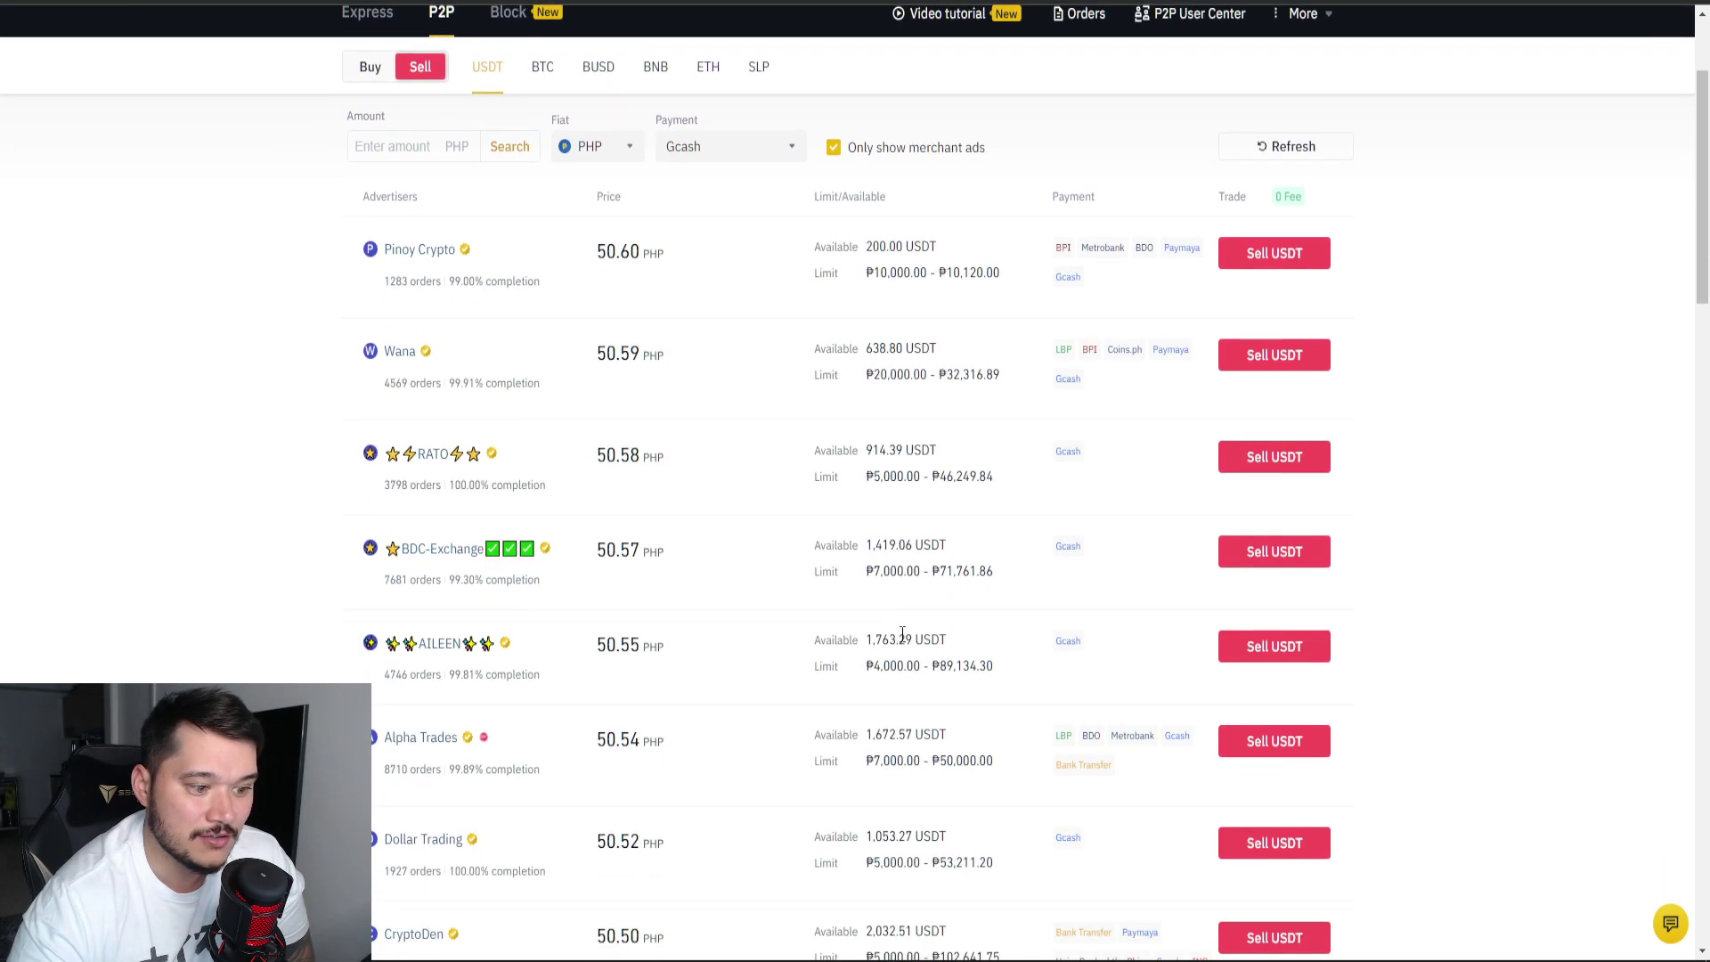
{"action": "scroll", "coordinate": [899, 635], "scroll_direction": "down", "scroll_amount": 2}
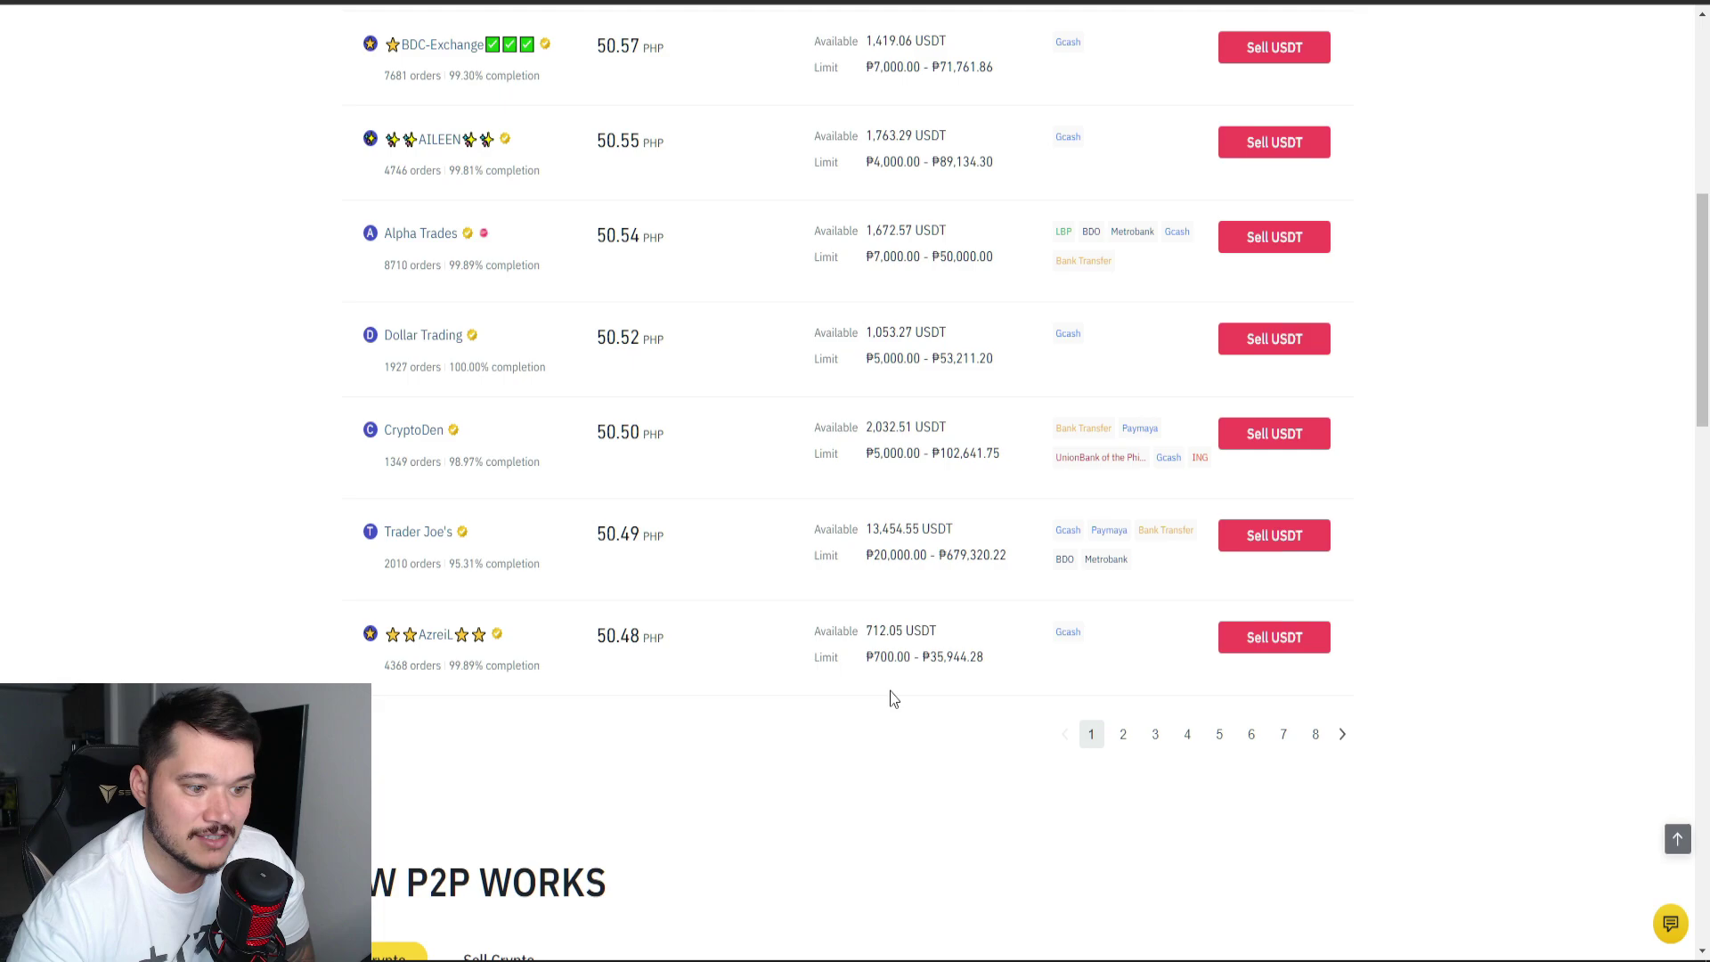
{"action": "left_click_drag", "start_coordinate": [865, 656], "coordinate": [907, 657]}
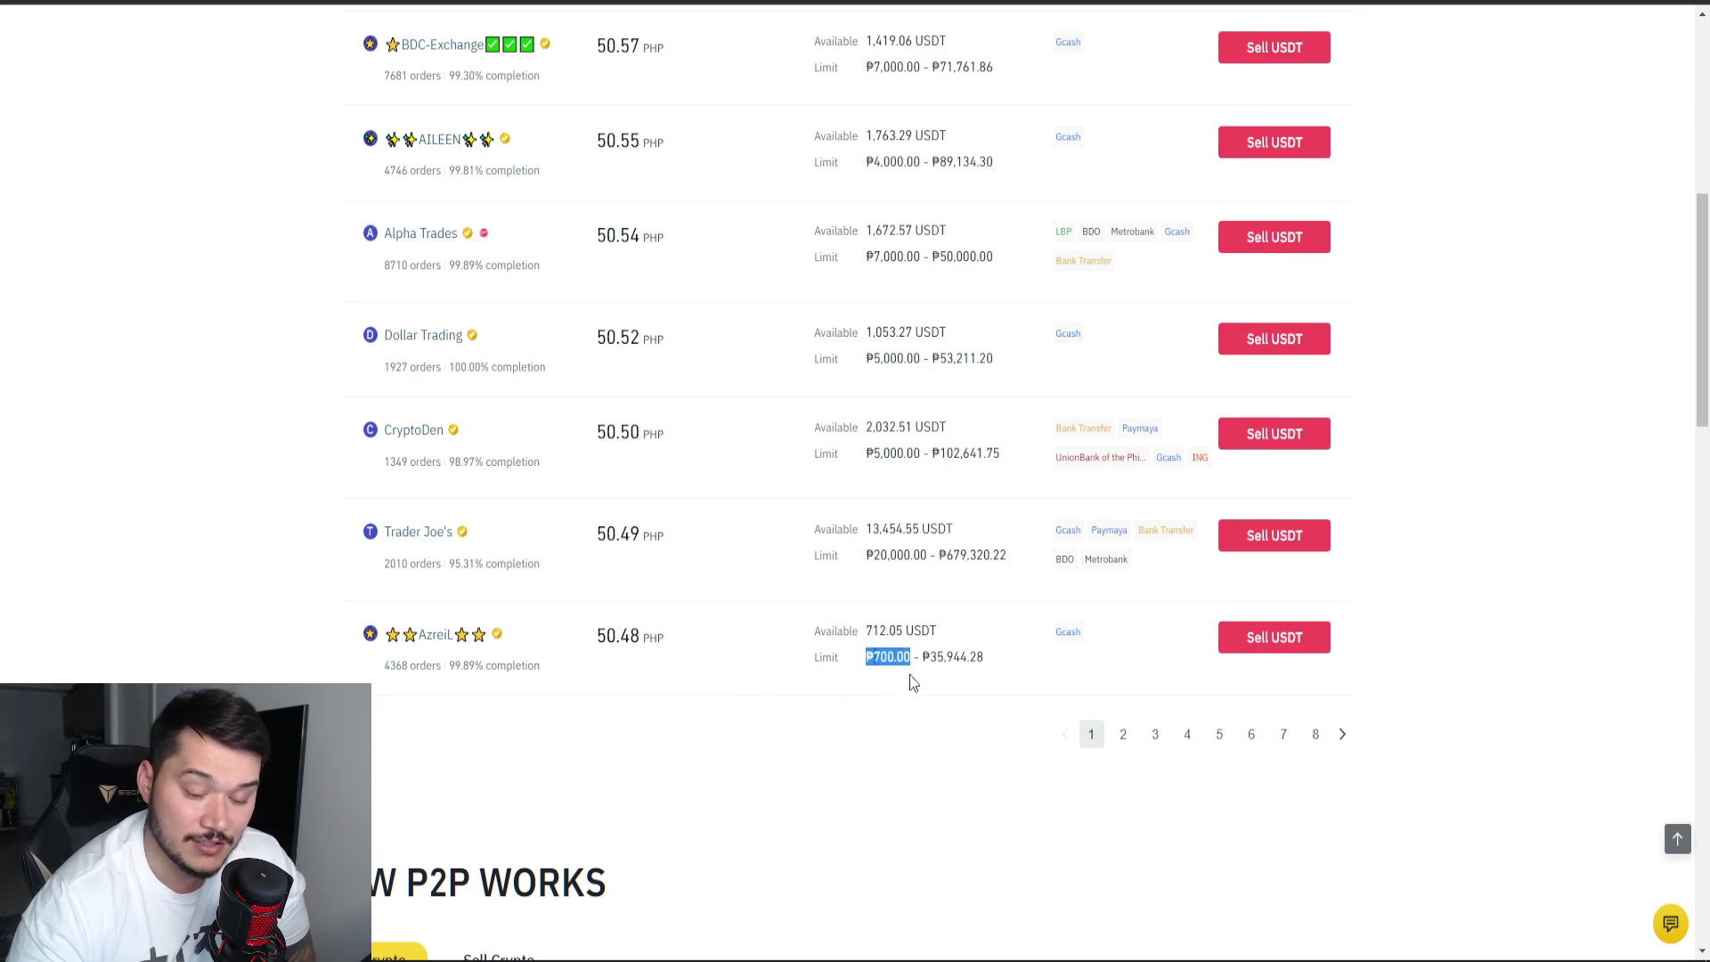
{"action": "left_click", "coordinate": [937, 676]}
{"action": "left_click_drag", "start_coordinate": [869, 656], "coordinate": [908, 656]}
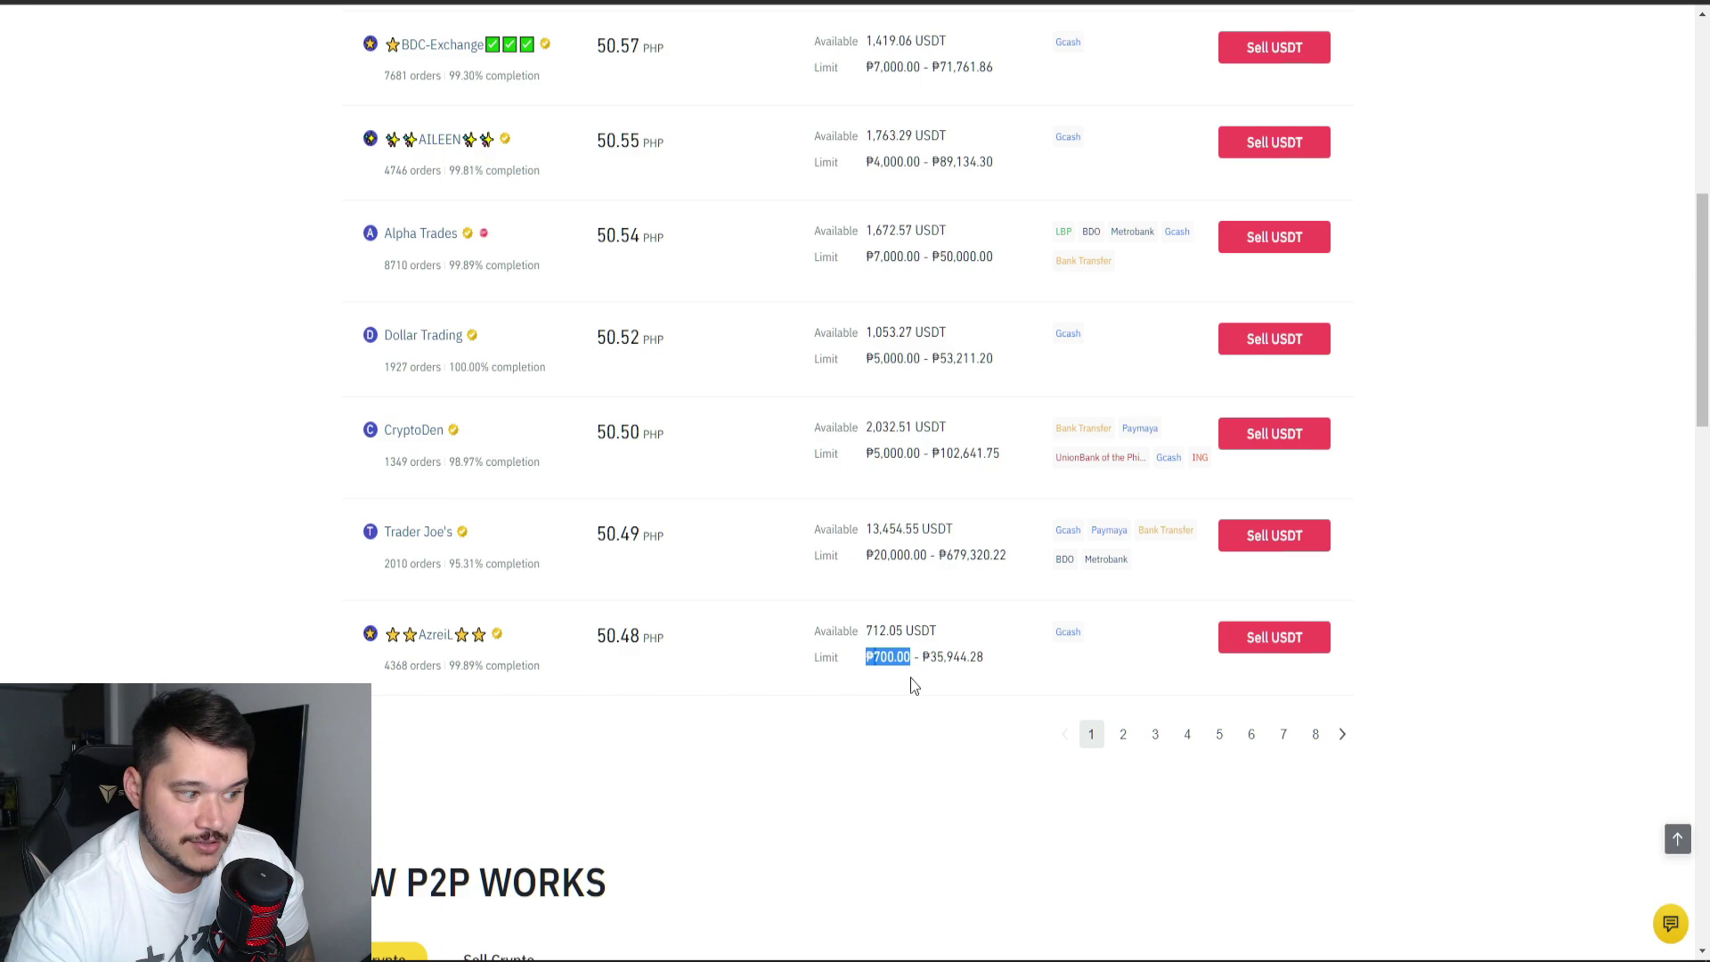
{"action": "left_click", "coordinate": [913, 686]}
{"action": "left_click_drag", "start_coordinate": [545, 667], "coordinate": [386, 673]}
{"action": "left_click", "coordinate": [386, 673]}
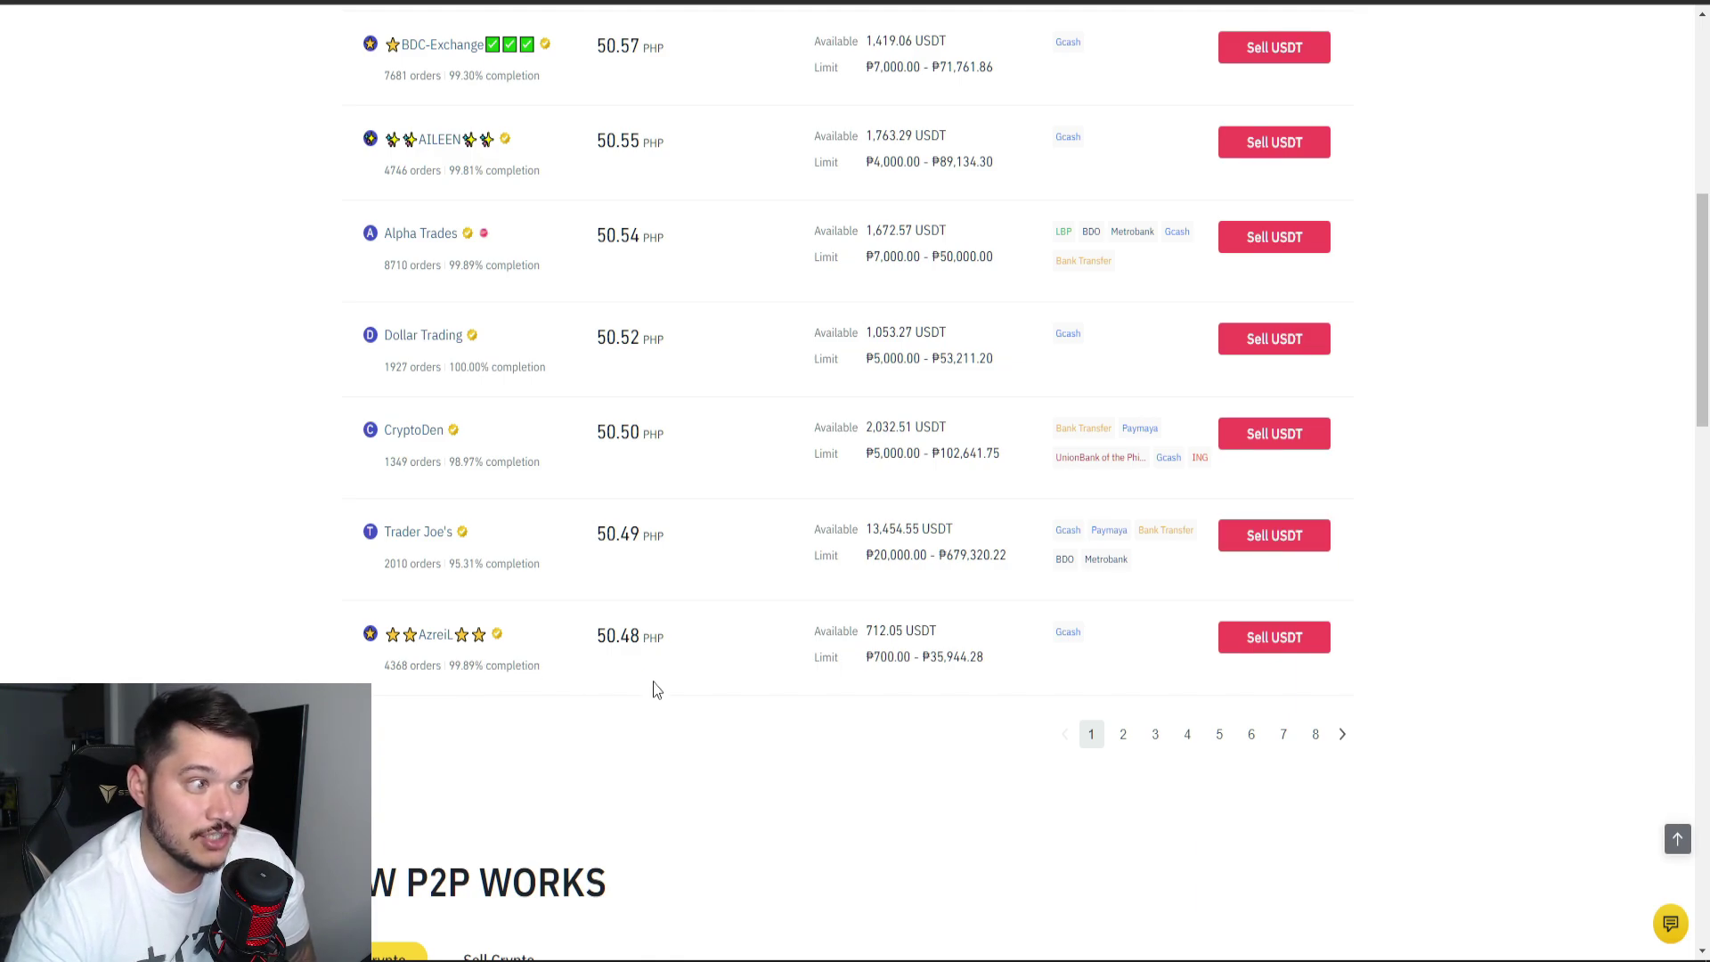
{"action": "left_click_drag", "start_coordinate": [666, 664], "coordinate": [595, 652]}
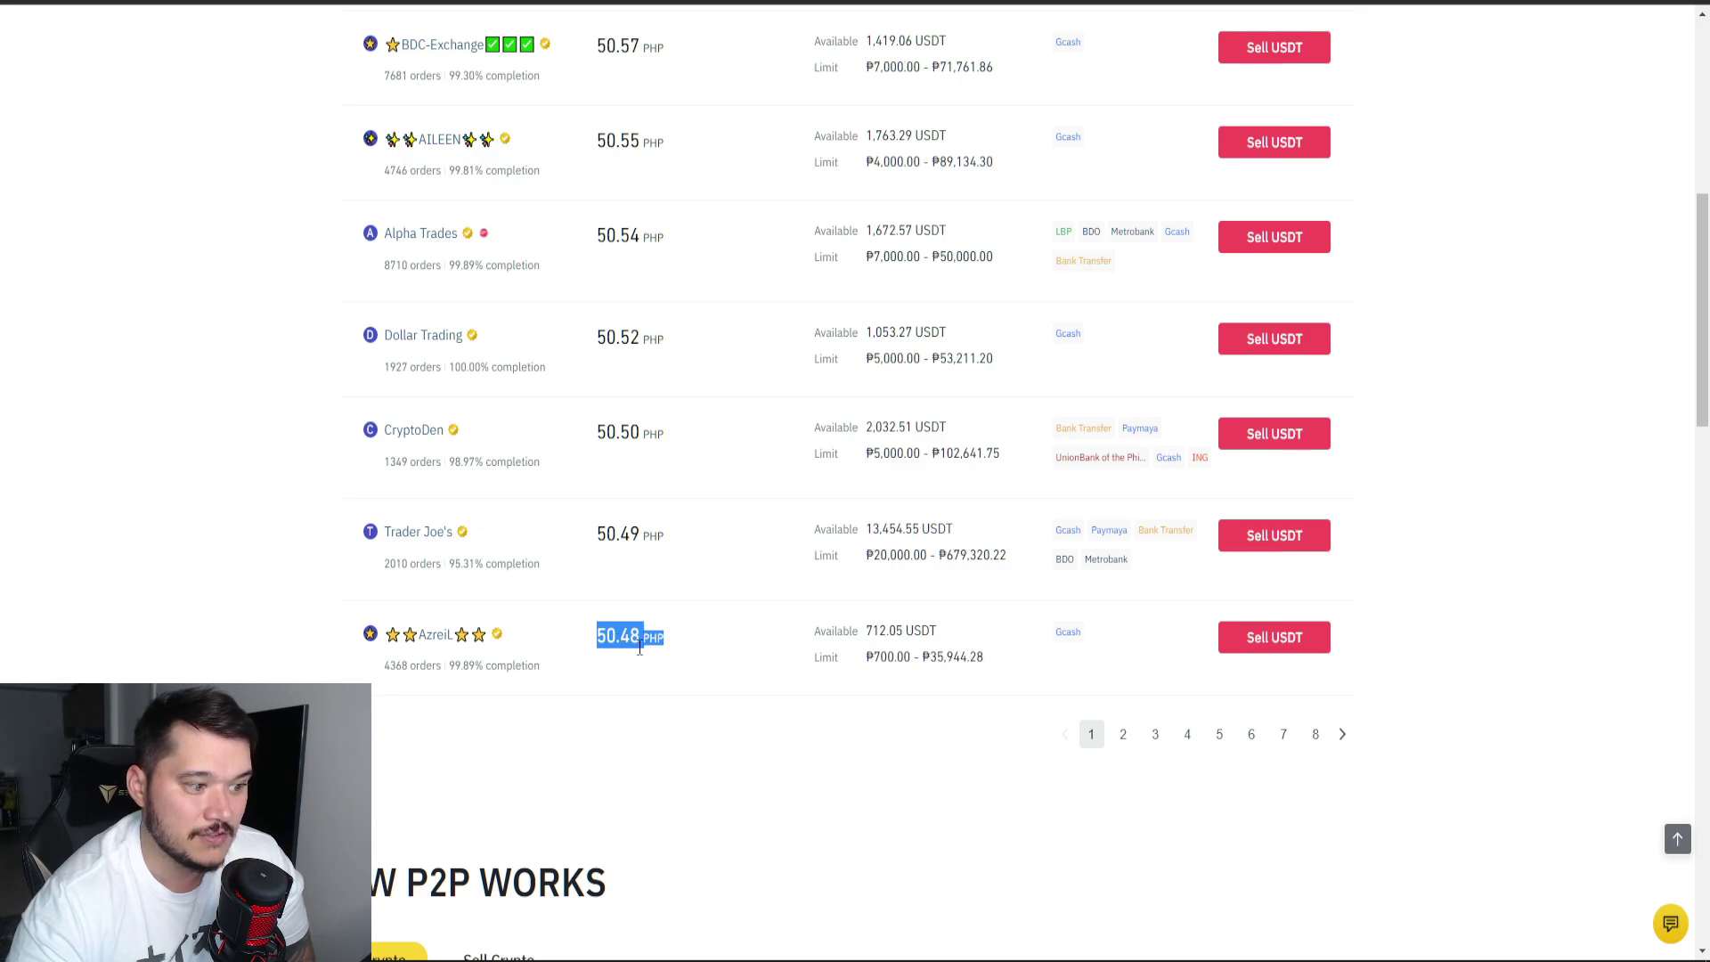
{"action": "scroll", "coordinate": [616, 643], "scroll_direction": "up", "scroll_amount": 8}
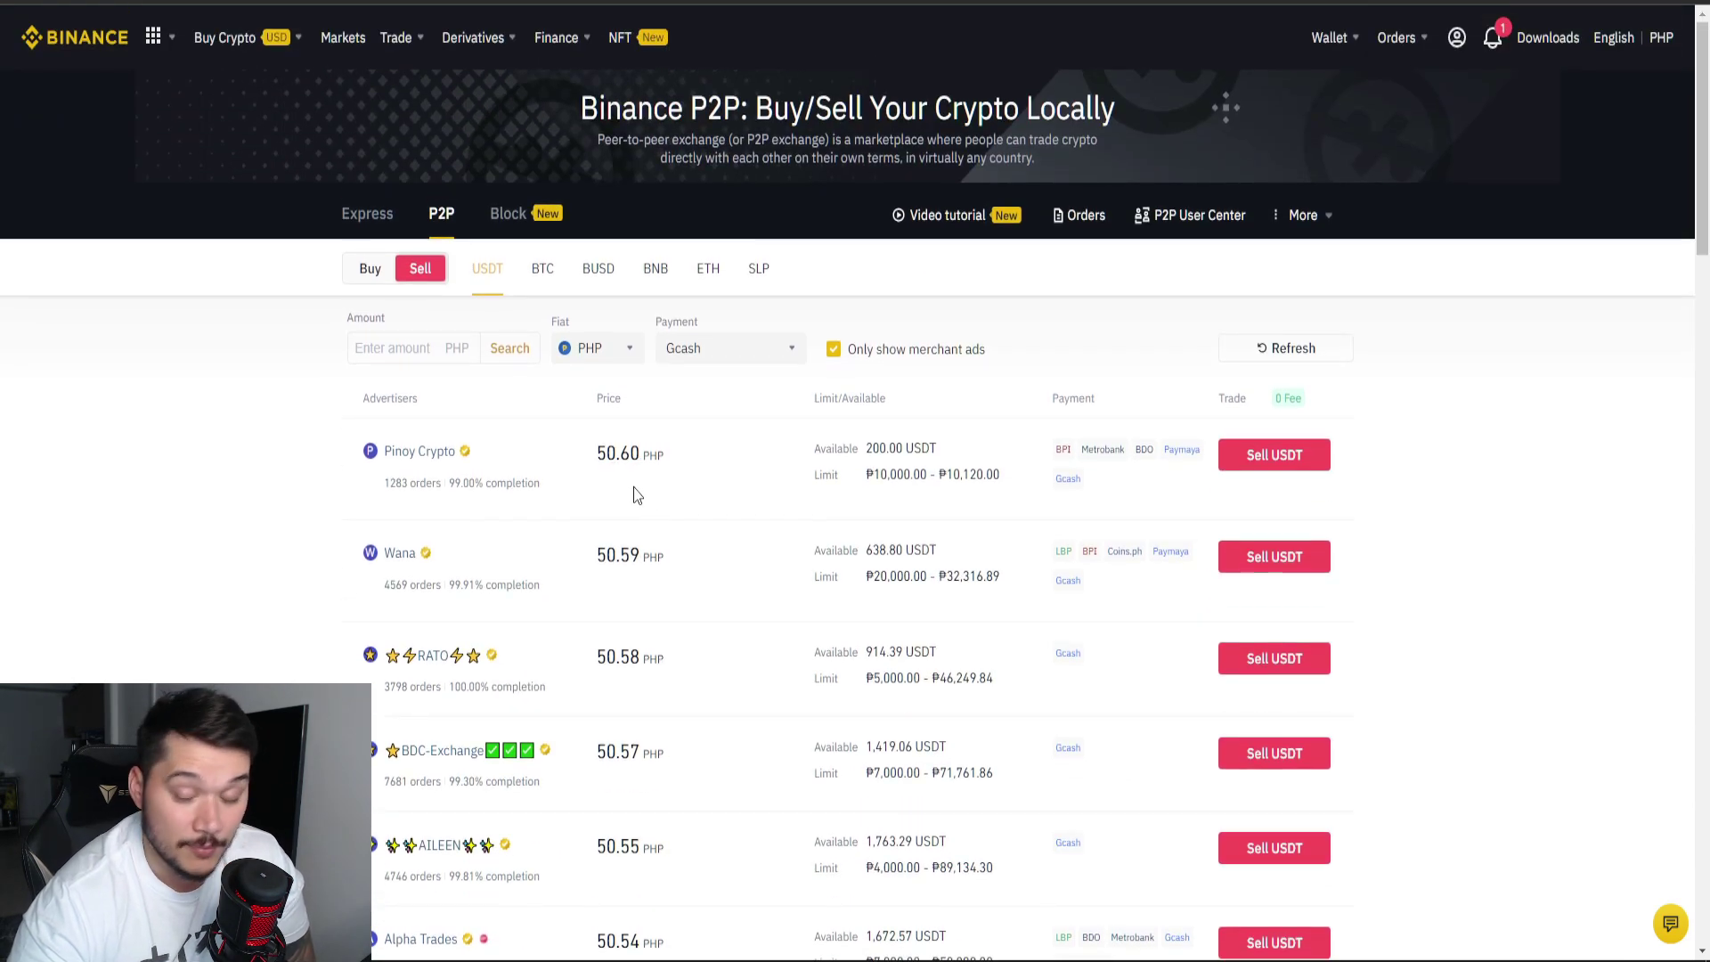
{"action": "scroll", "coordinate": [633, 489], "scroll_direction": "down", "scroll_amount": 9}
{"action": "scroll", "coordinate": [689, 558], "scroll_direction": "up", "scroll_amount": 1}
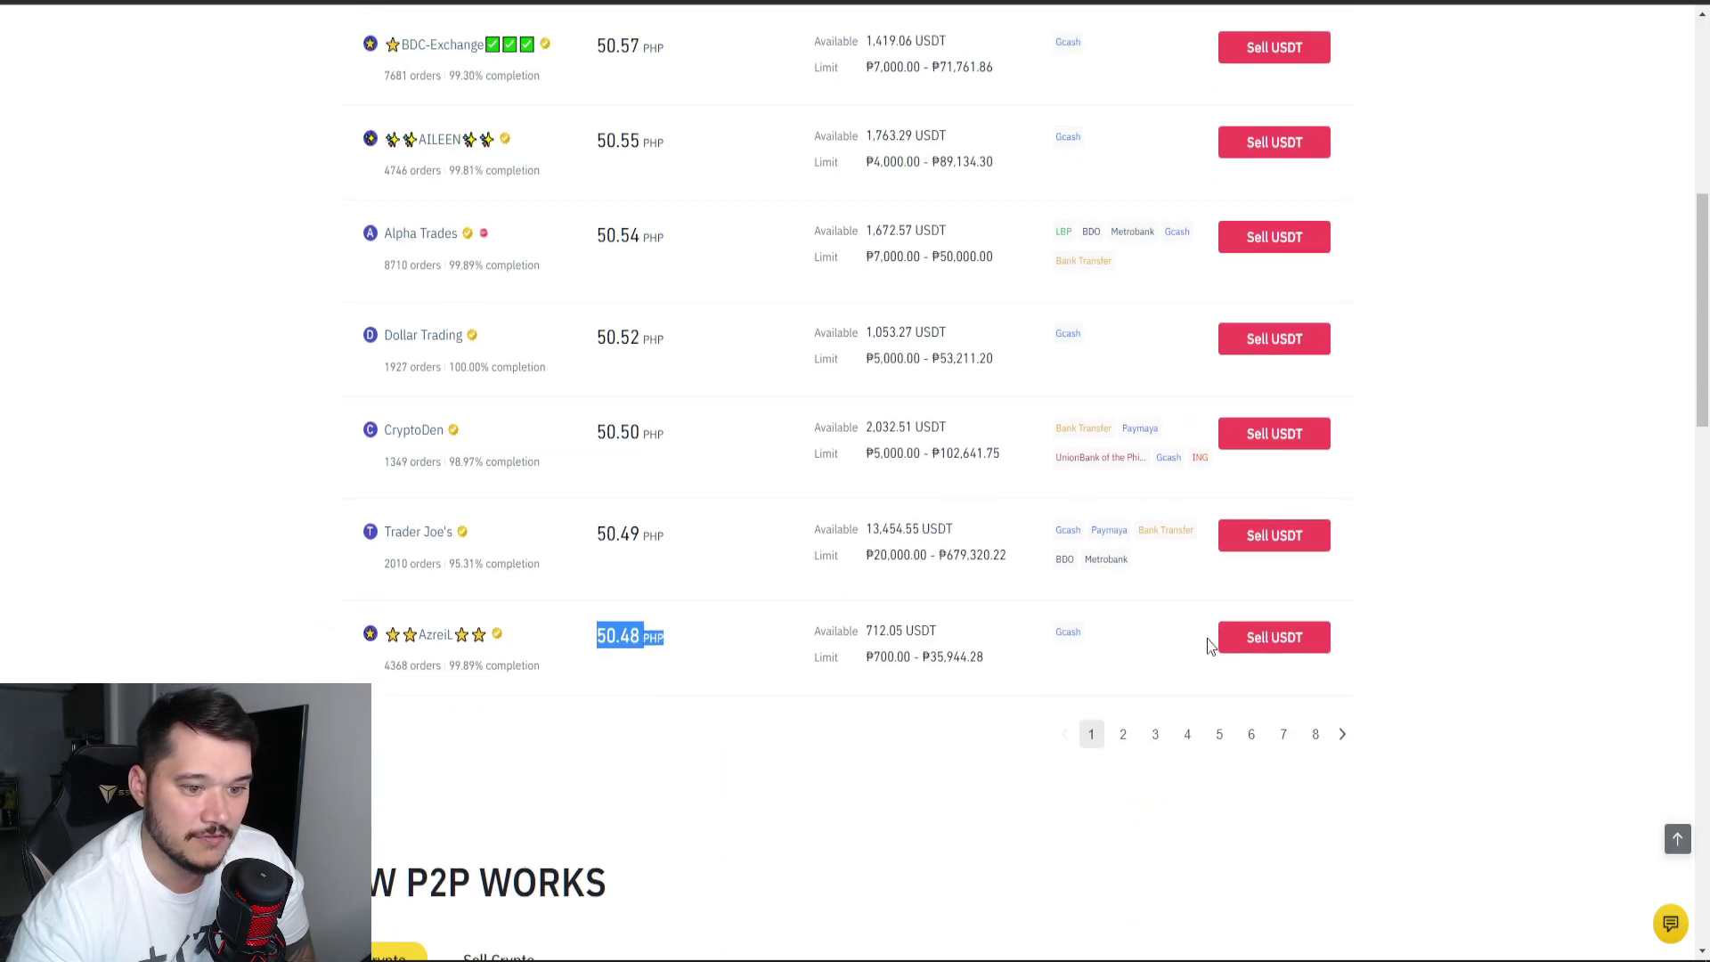
{"action": "left_click_drag", "start_coordinate": [624, 697], "coordinate": [909, 718]}
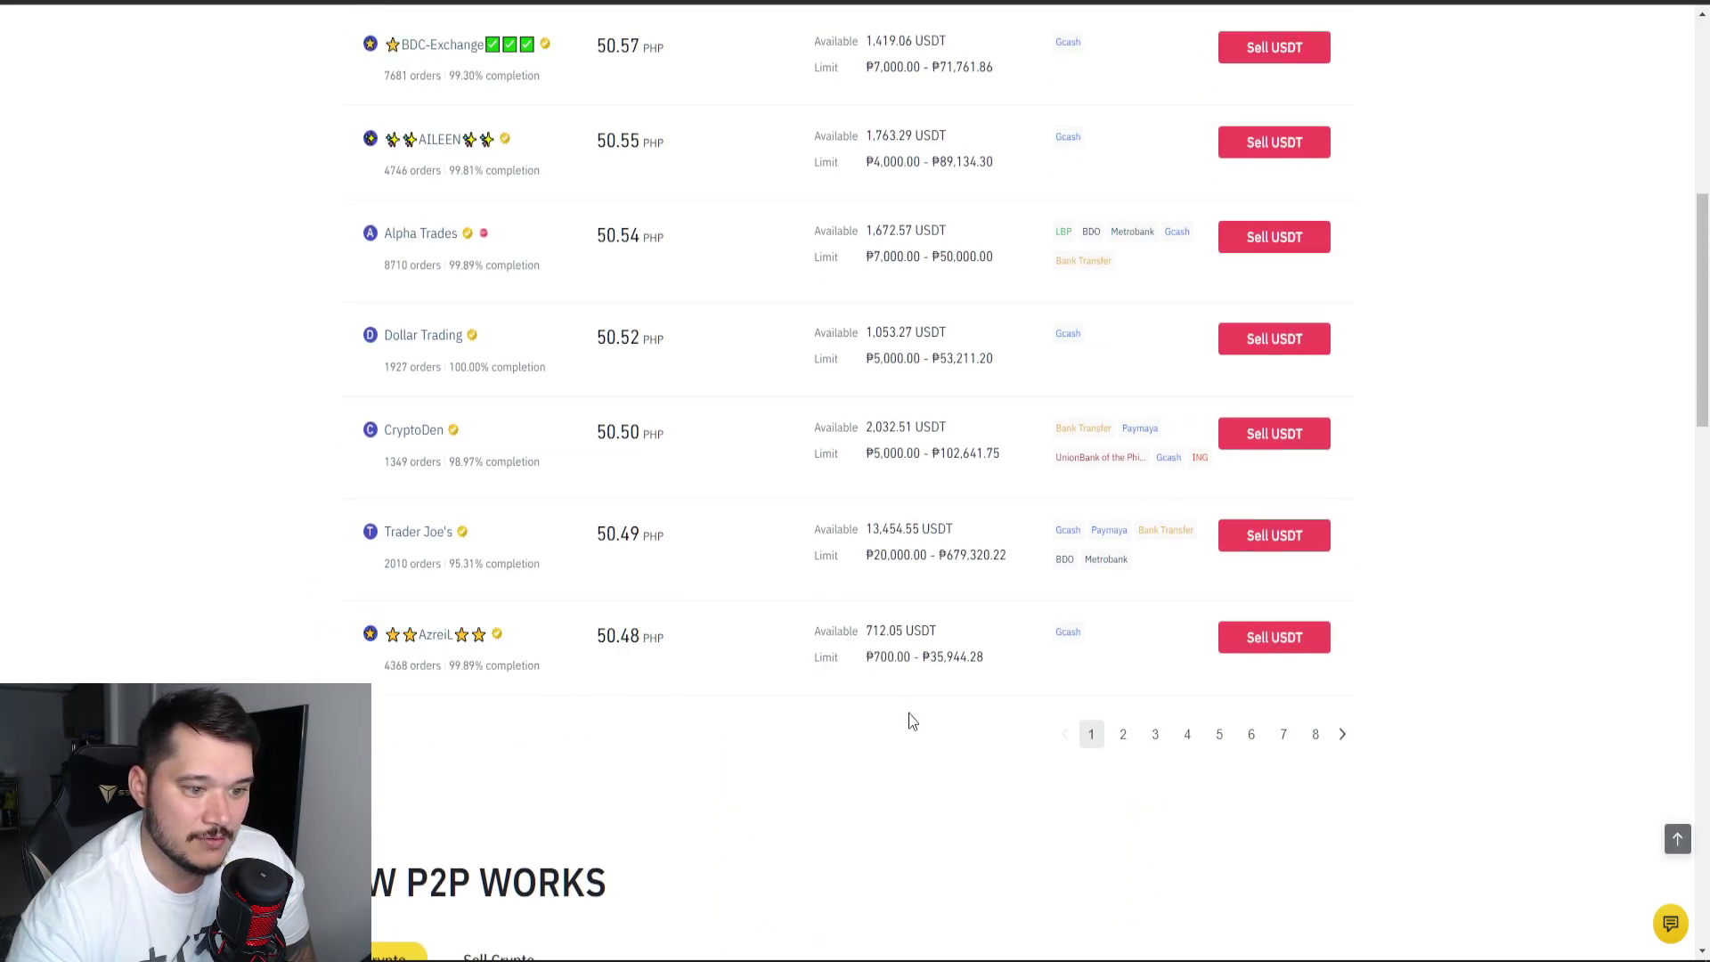
Open the sell form for the 50.48 PHP offer and note its 15-minute payment limit.
{"action": "left_click", "coordinate": [1245, 646]}
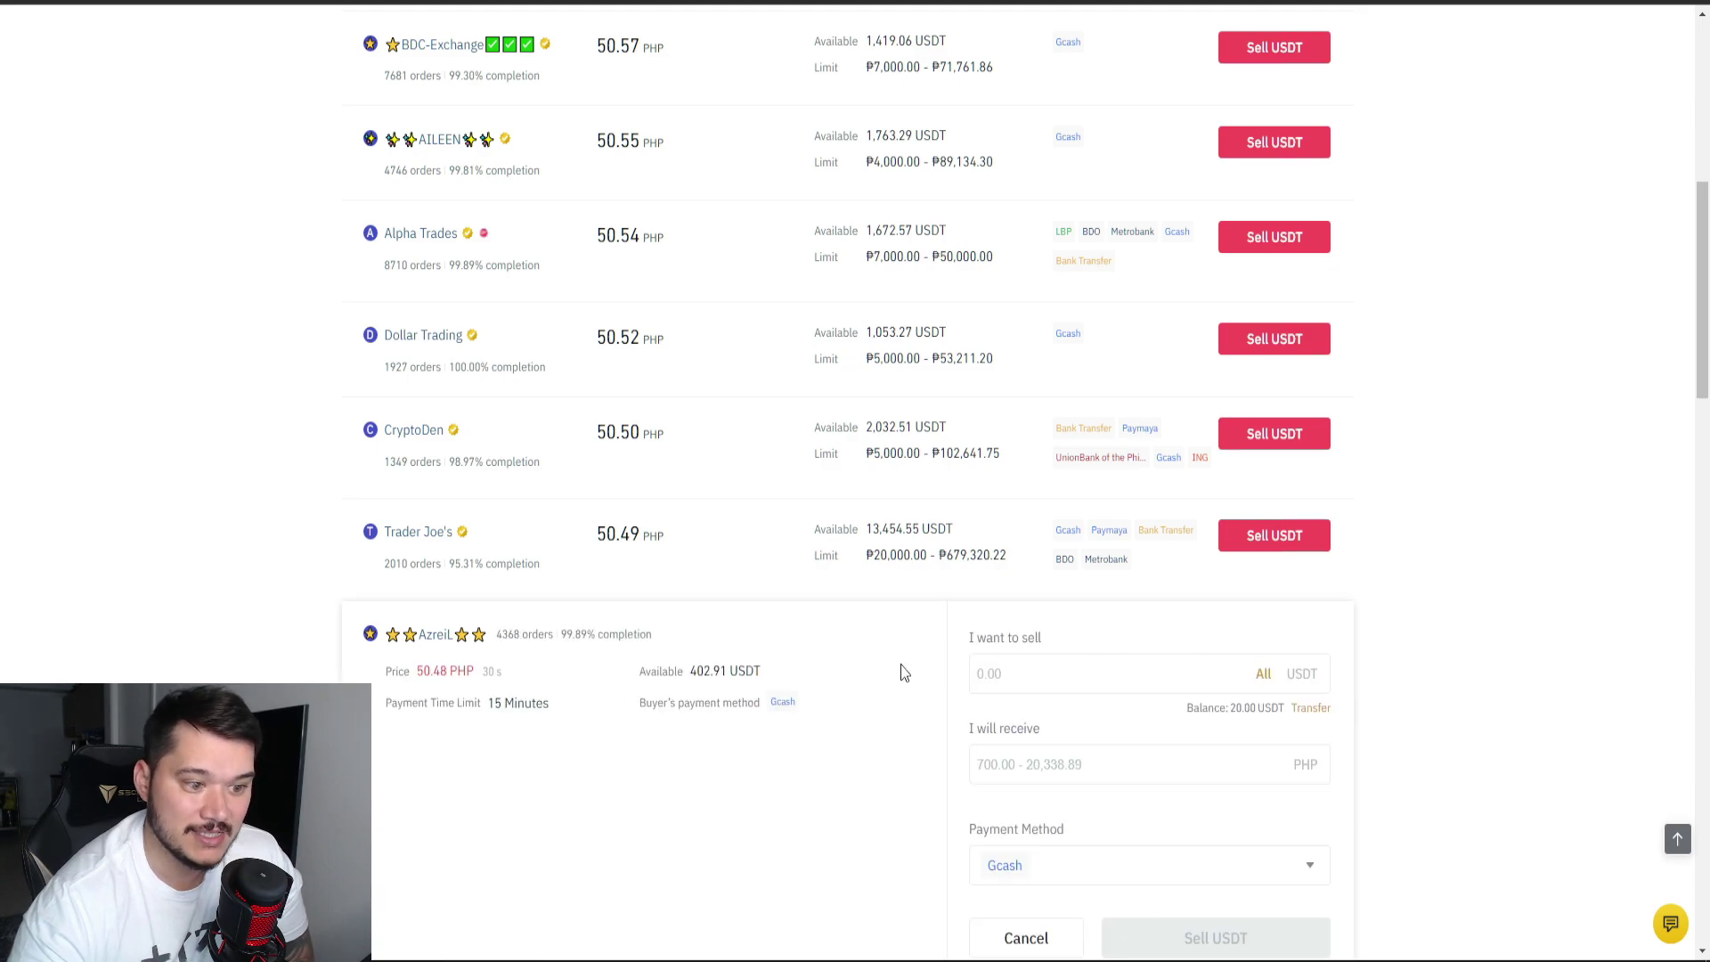
{"action": "scroll", "coordinate": [902, 673], "scroll_direction": "down", "scroll_amount": 2}
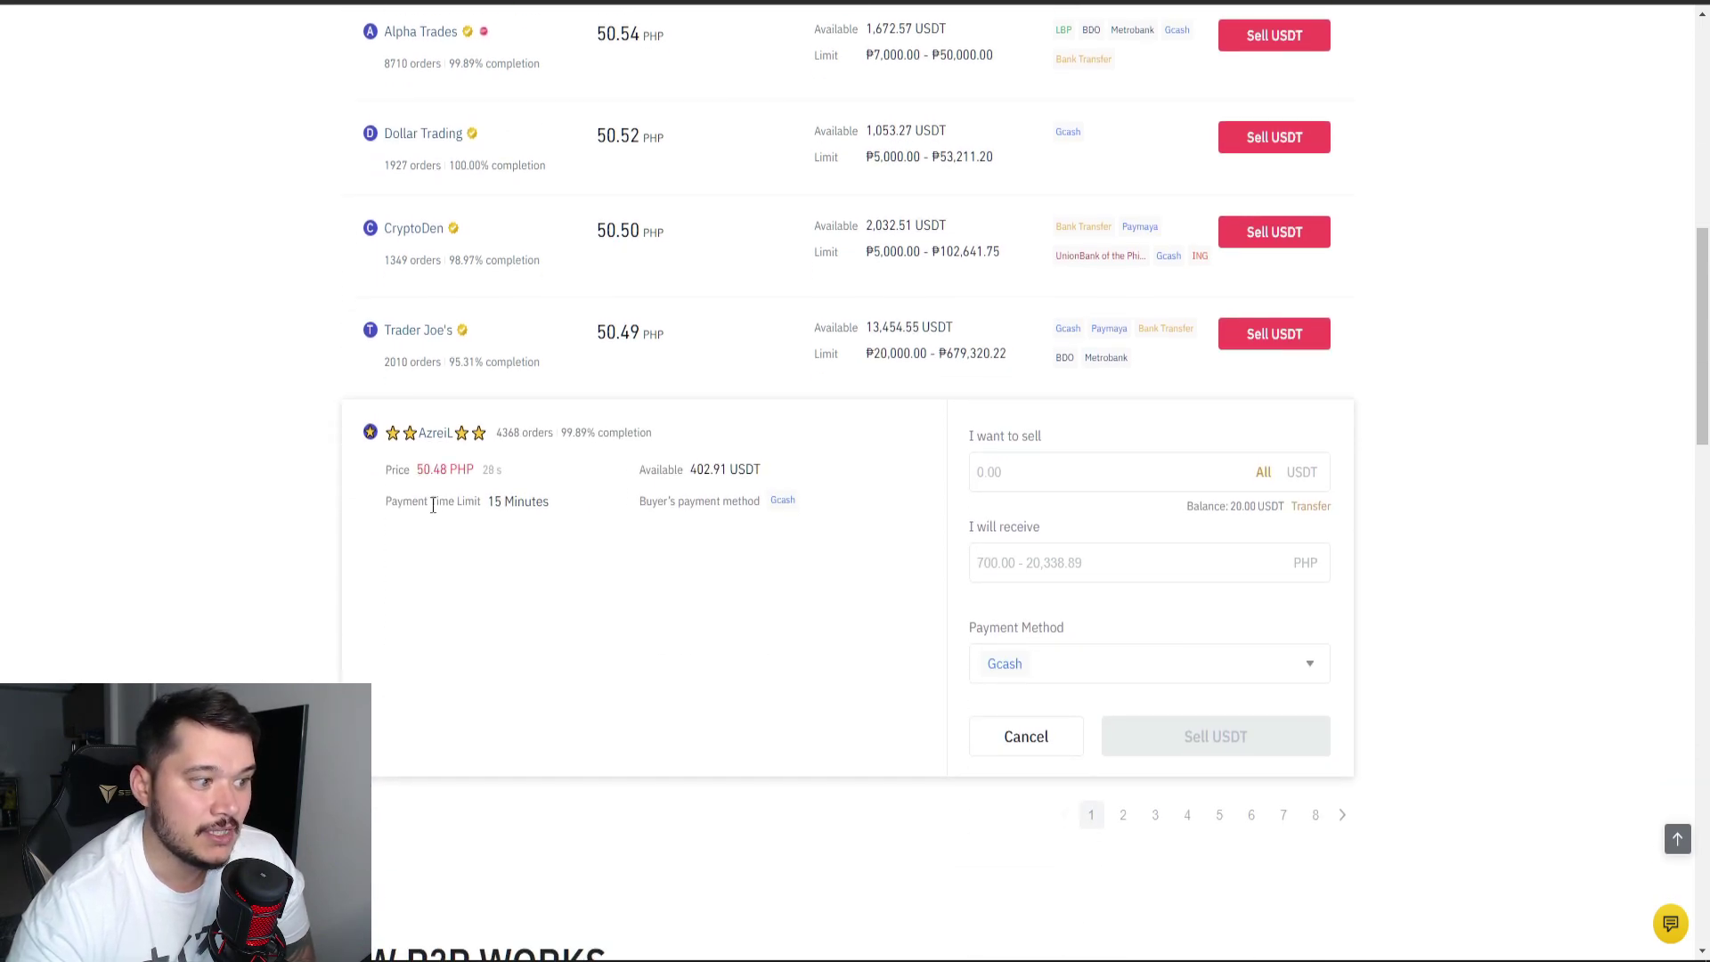
{"action": "left_click_drag", "start_coordinate": [393, 508], "coordinate": [577, 505]}
{"action": "left_click", "coordinate": [583, 508]}
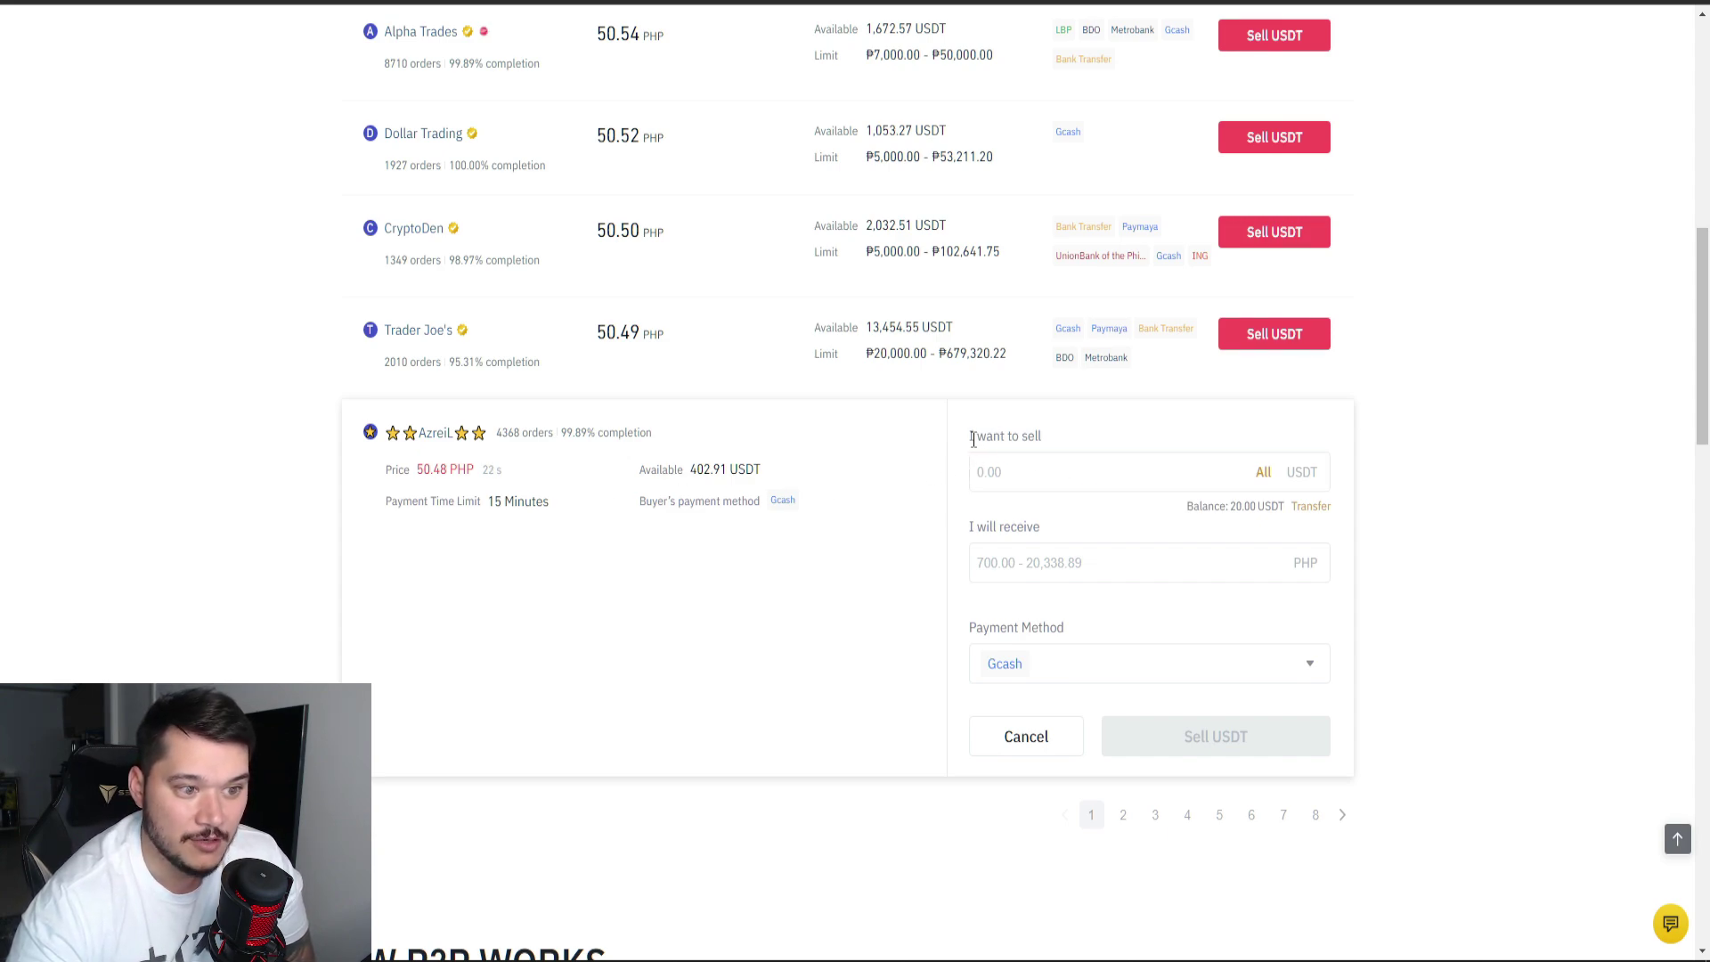
Enter the full 20.00 USDT balance to sell, yielding 1009.60 PHP to receive.
{"action": "left_click_drag", "start_coordinate": [973, 439], "coordinate": [1125, 462]}
{"action": "left_click", "coordinate": [1127, 462]}
{"action": "left_click", "coordinate": [1262, 472]}
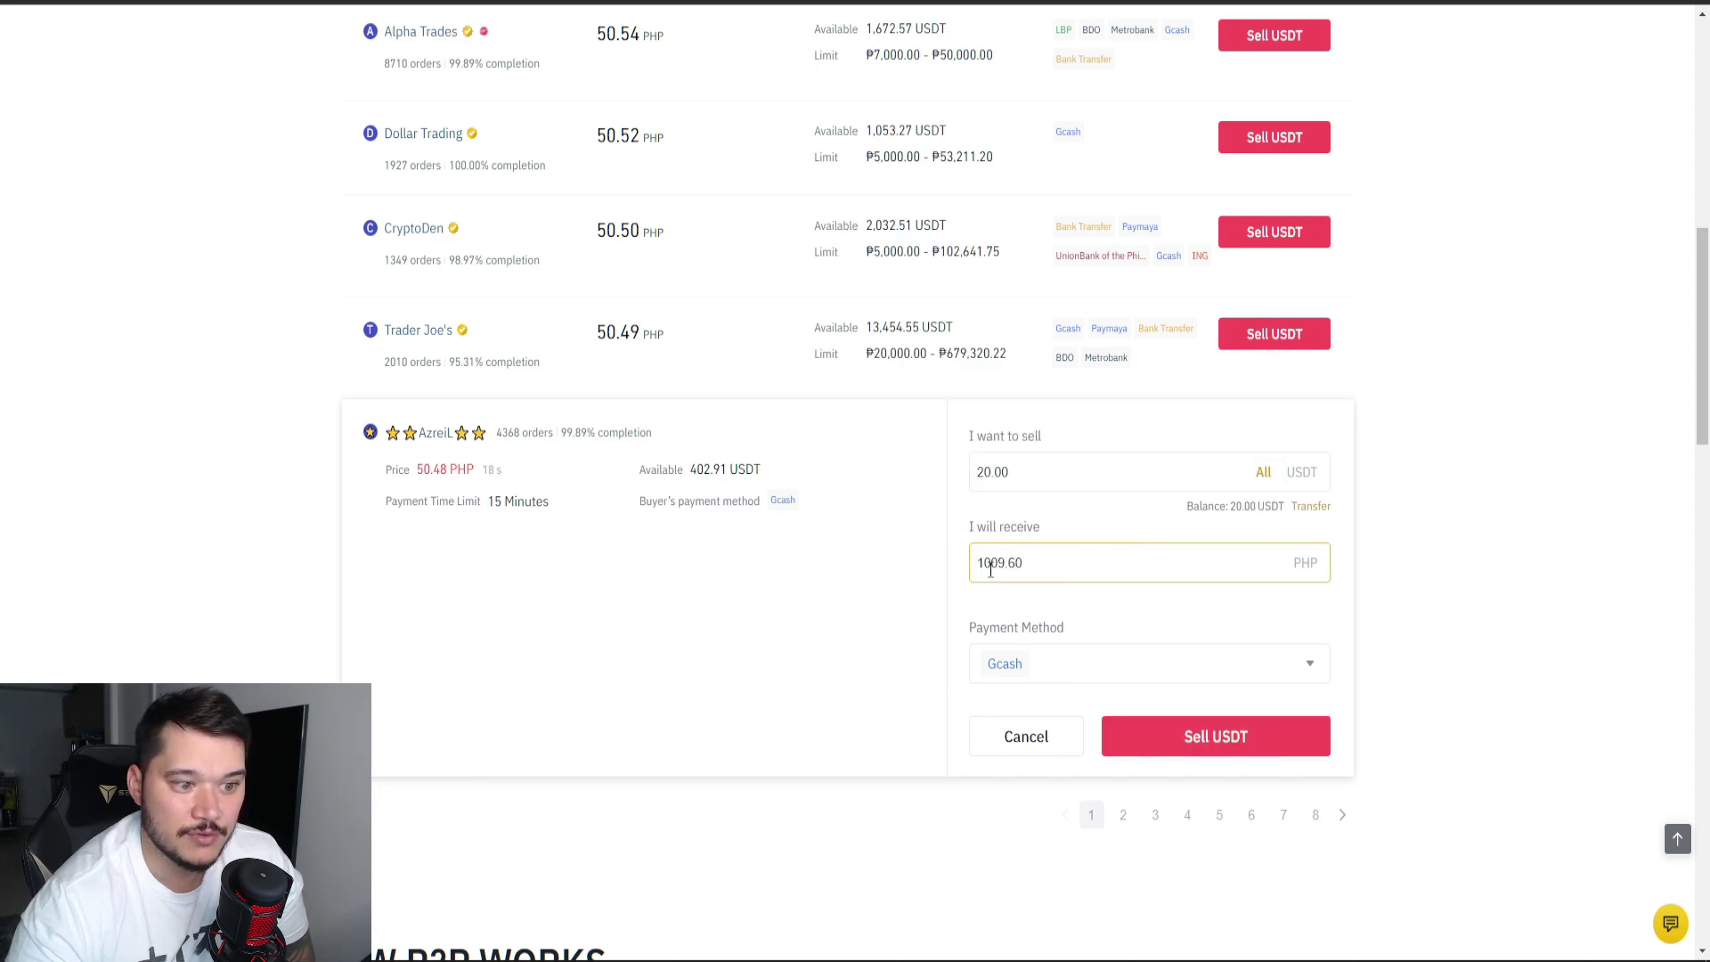
{"action": "left_click_drag", "start_coordinate": [1026, 567], "coordinate": [946, 571]}
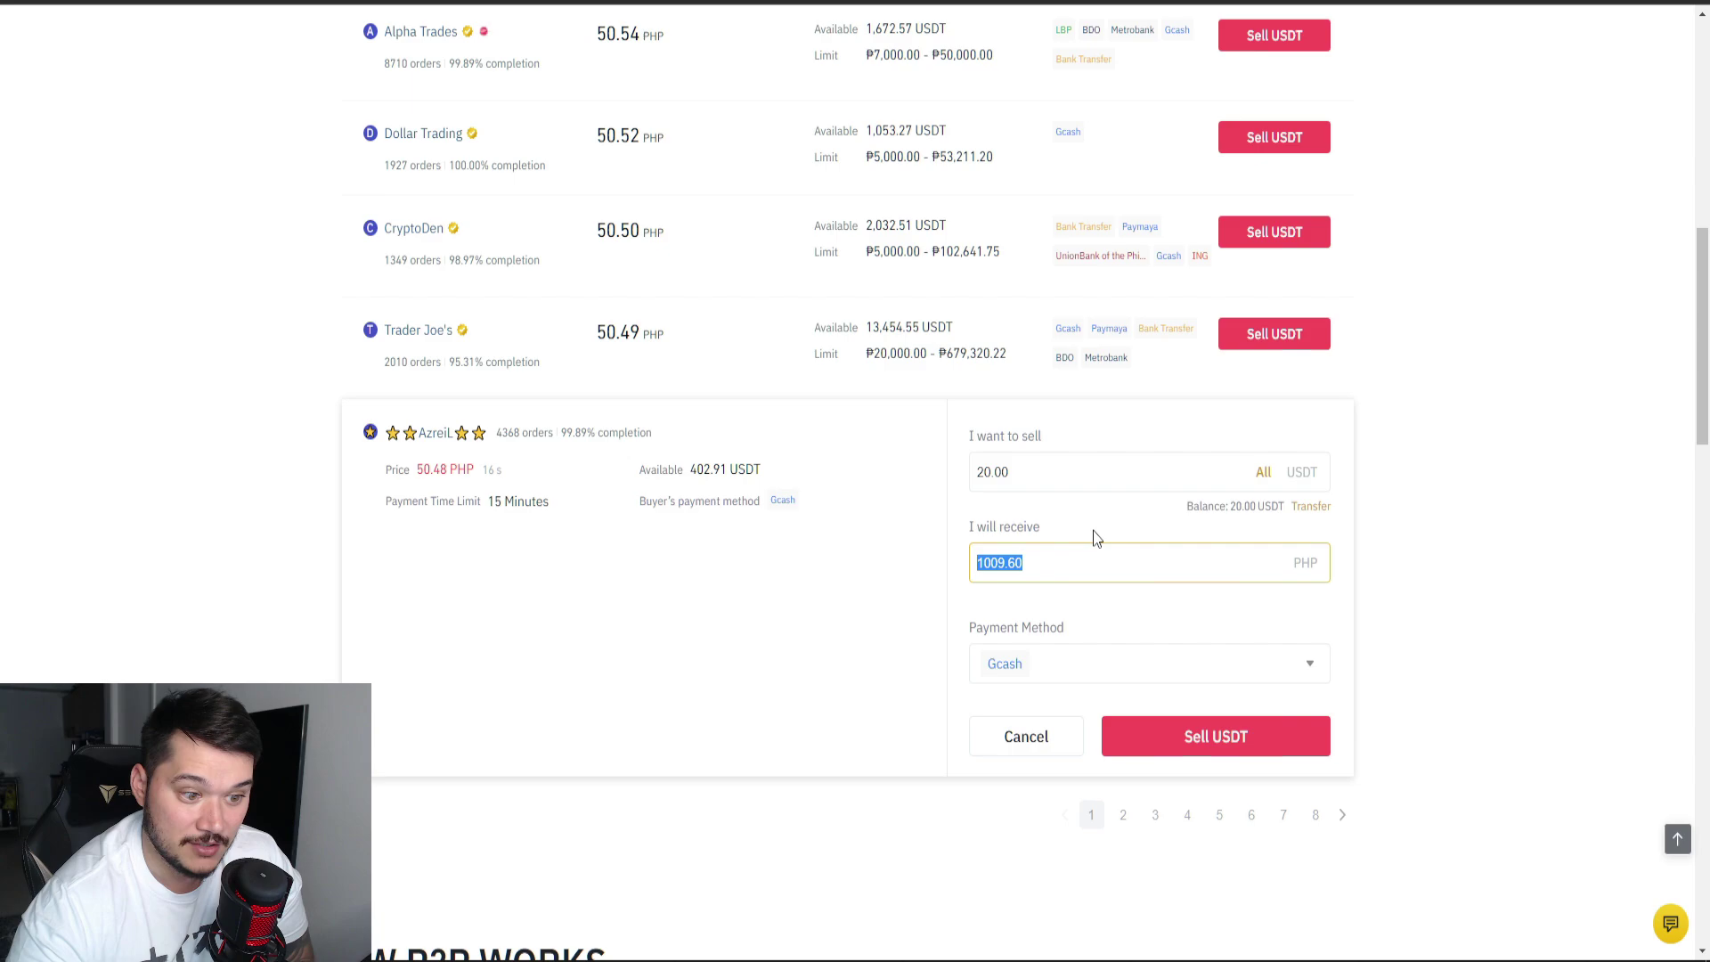
{"action": "left_click", "coordinate": [1051, 599]}
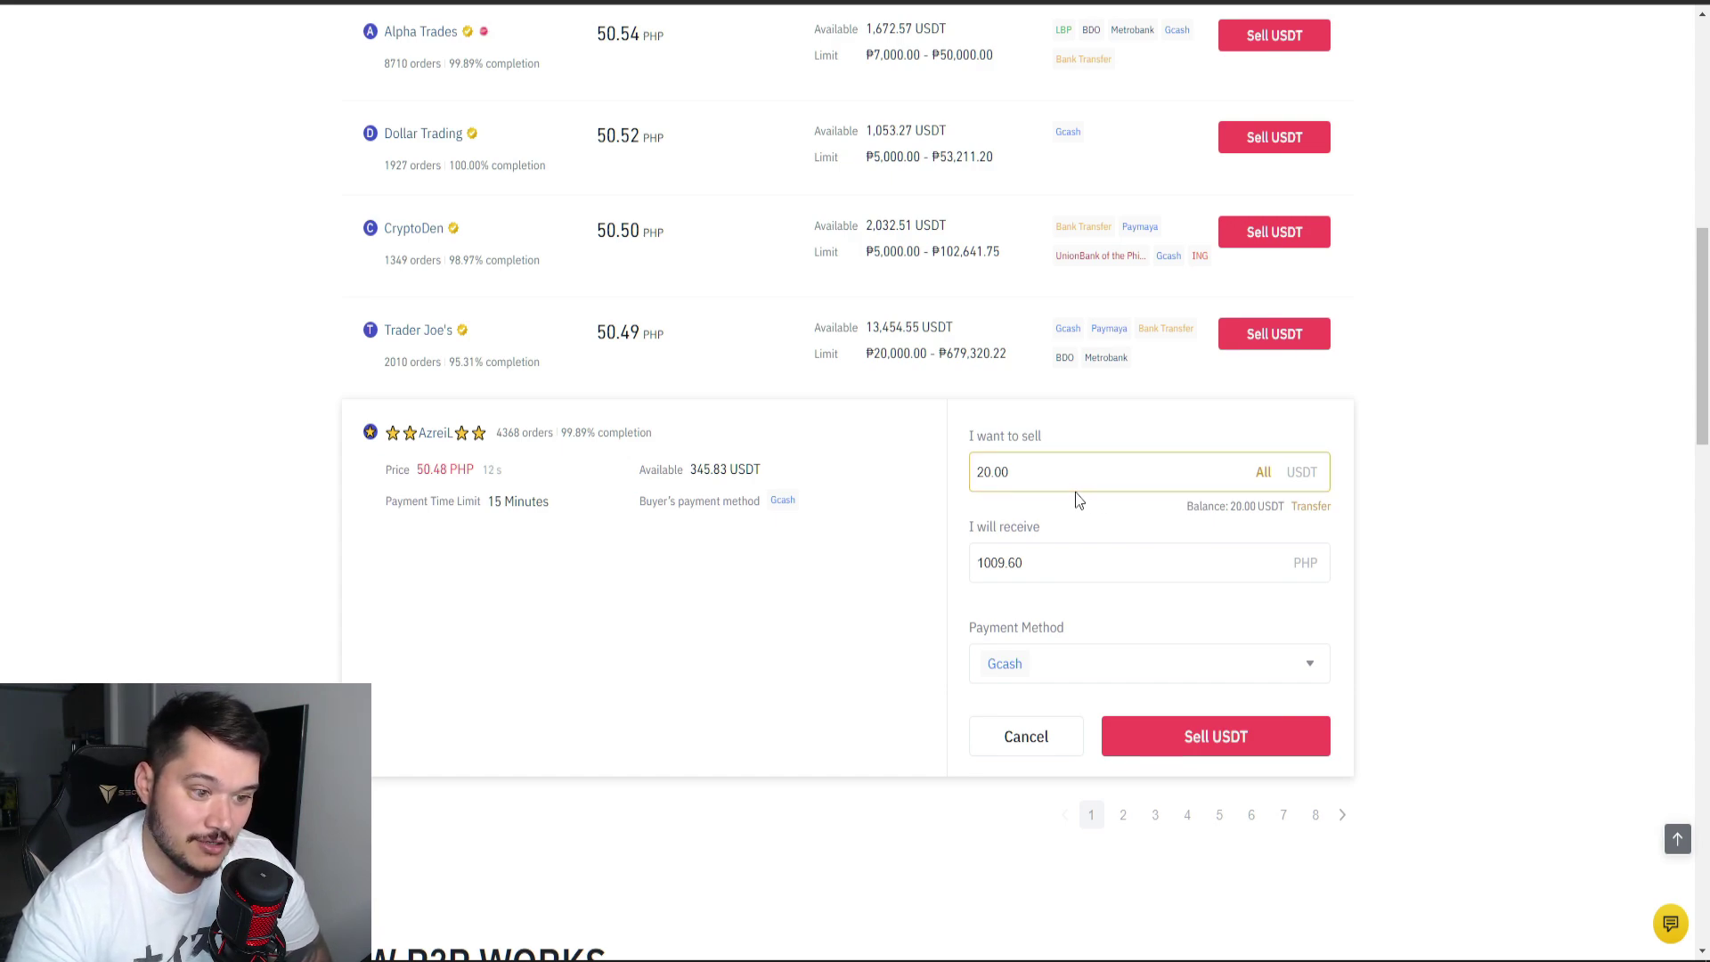
{"action": "scroll", "coordinate": [1087, 737], "scroll_direction": "up", "scroll_amount": 2}
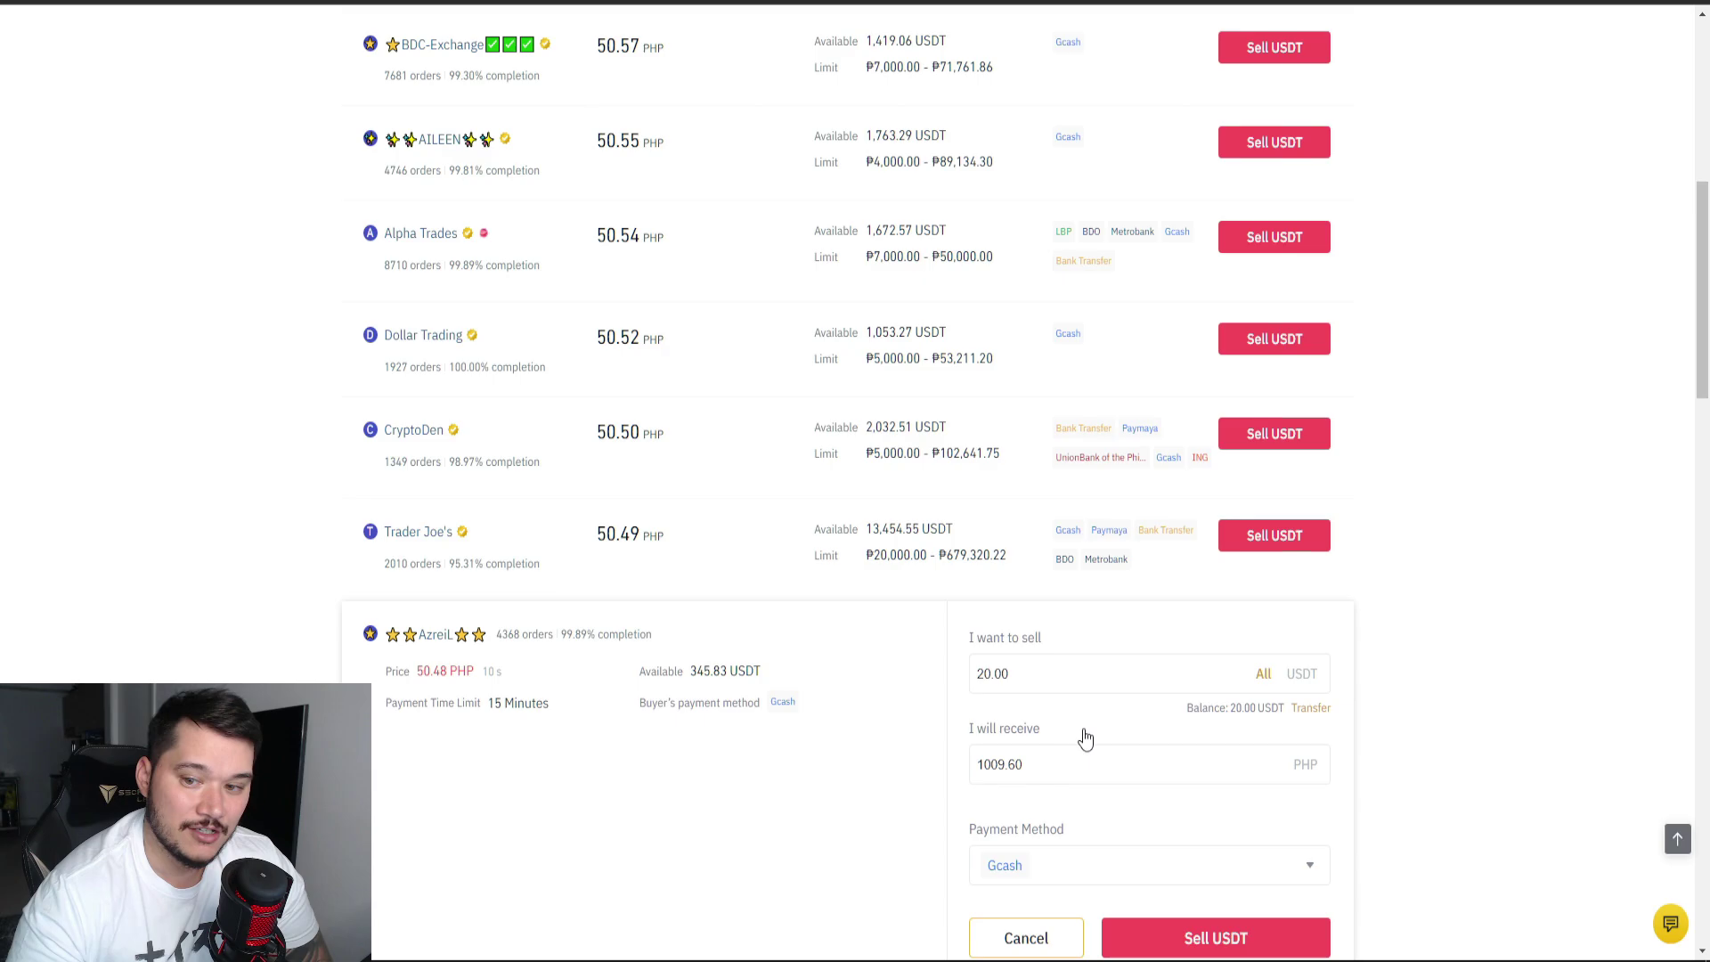